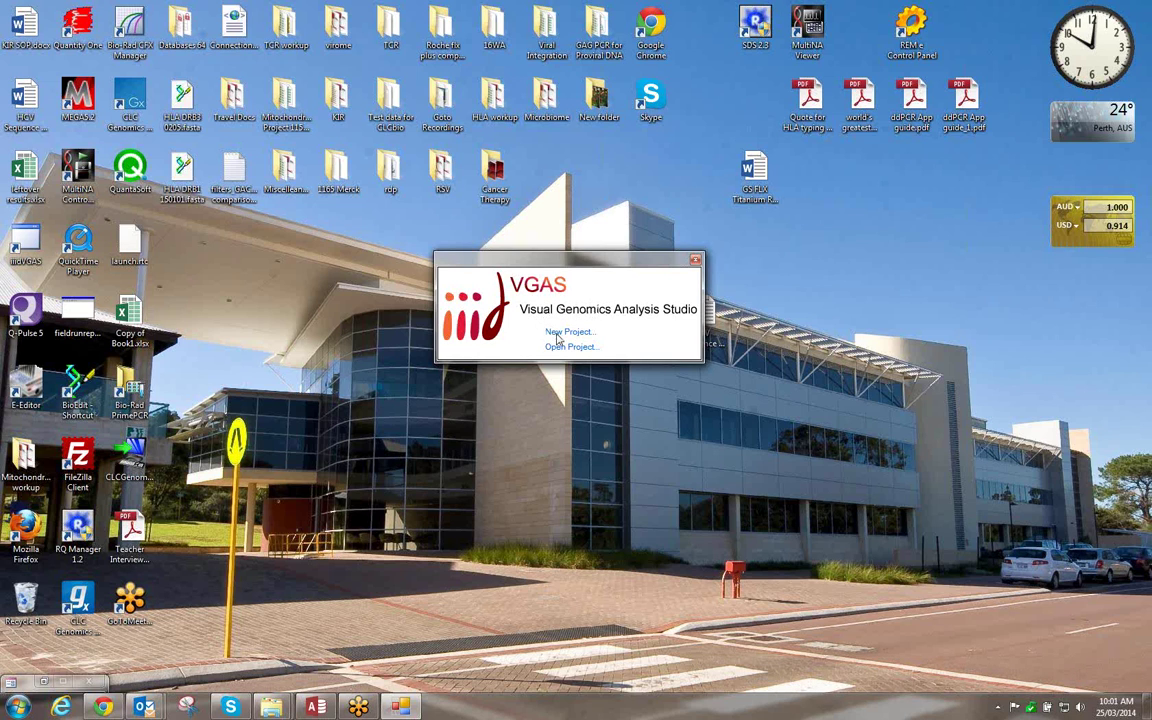
Start a new project and load the Human Immunodeficiency Virus Type 1 HXB2 reference from the IIID Database
left_click(557, 336)
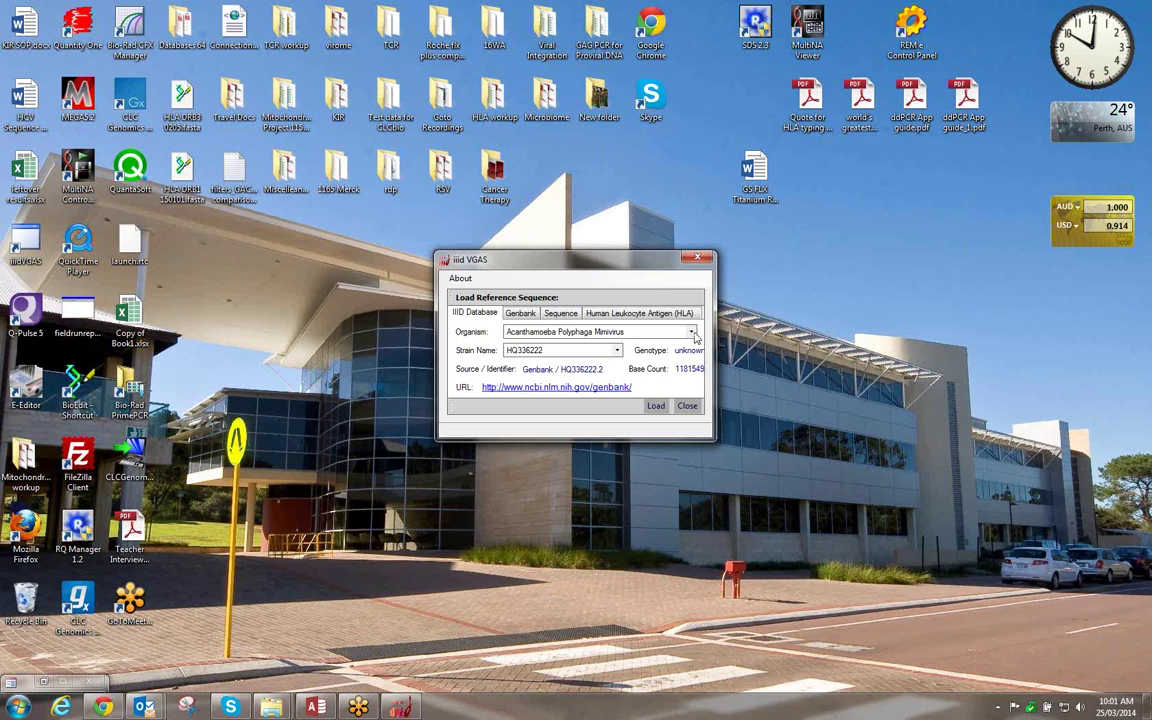
left_click(692, 333)
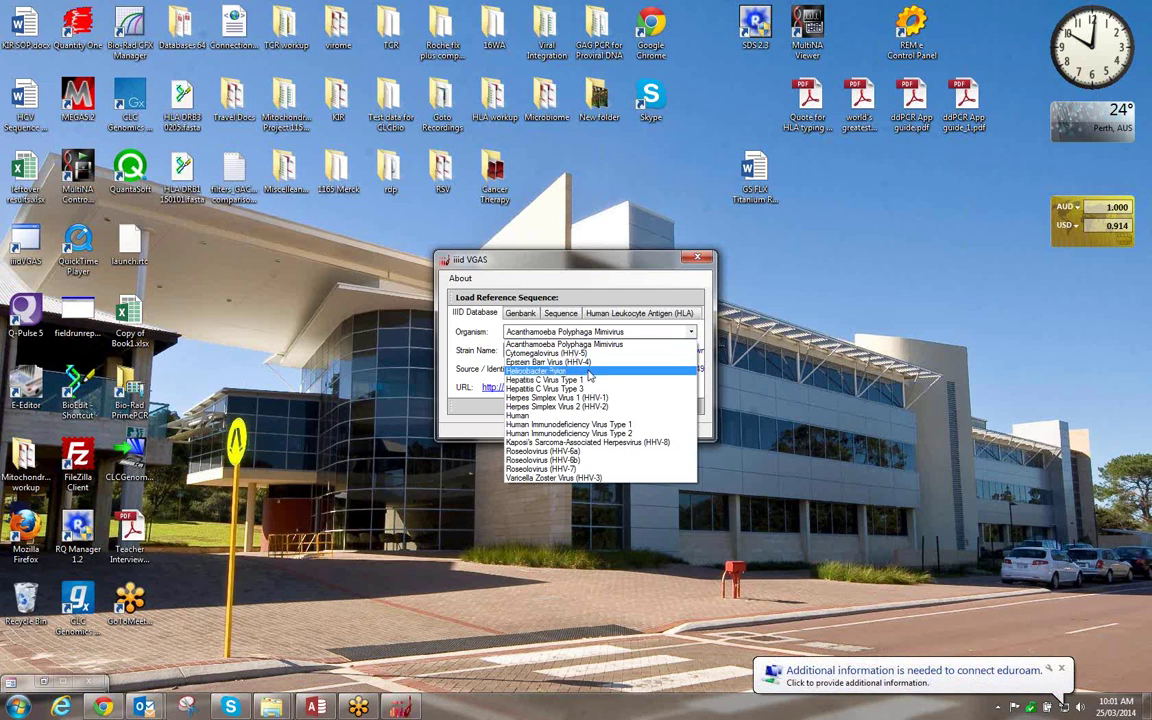
left_click(587, 426)
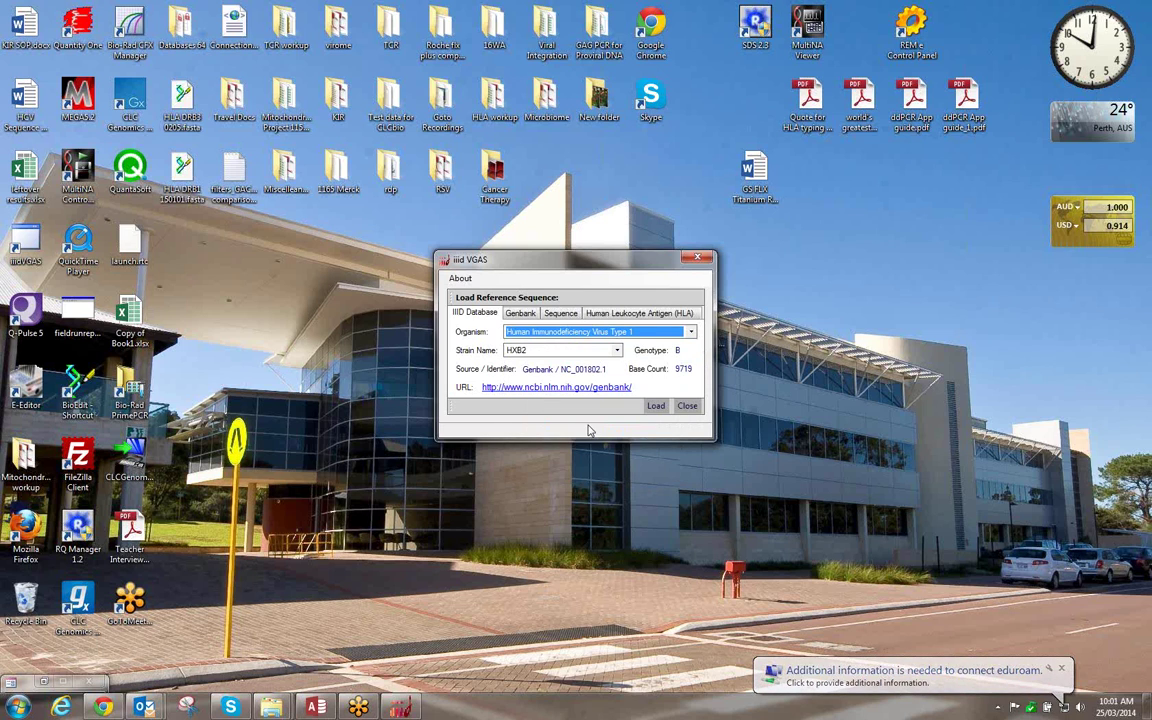
left_click(655, 406)
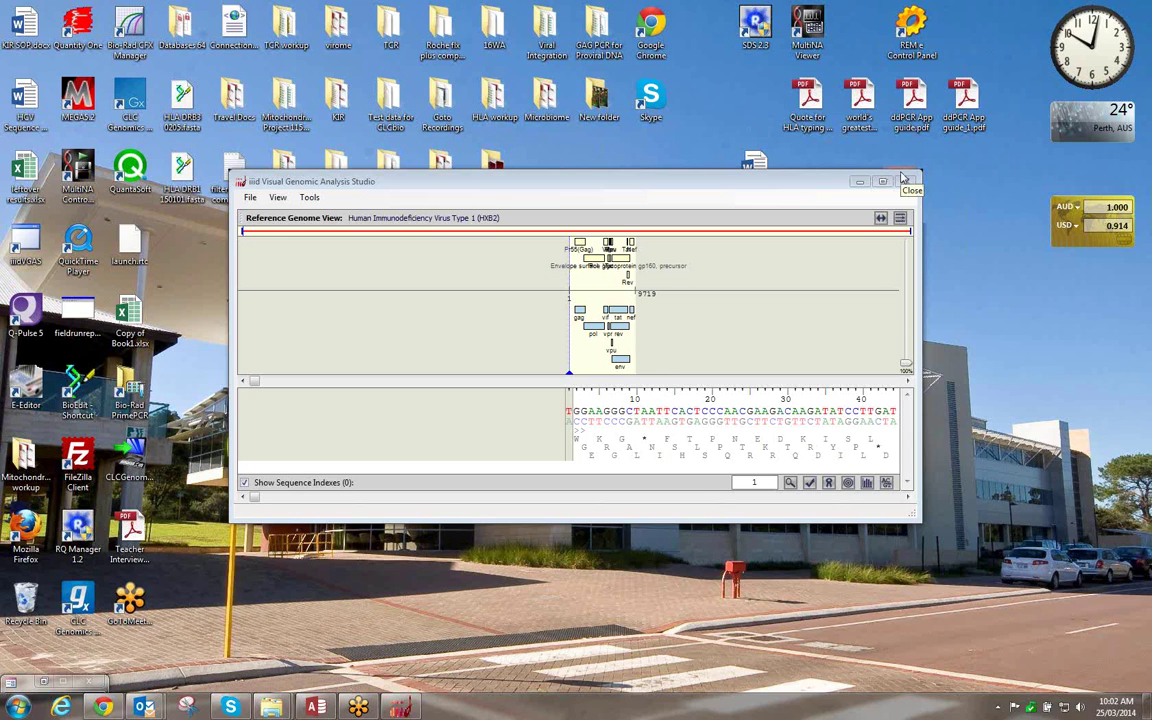
Close the loaded analysis without saving and start a new project in a relaunched iiidVGAS
left_click(903, 180)
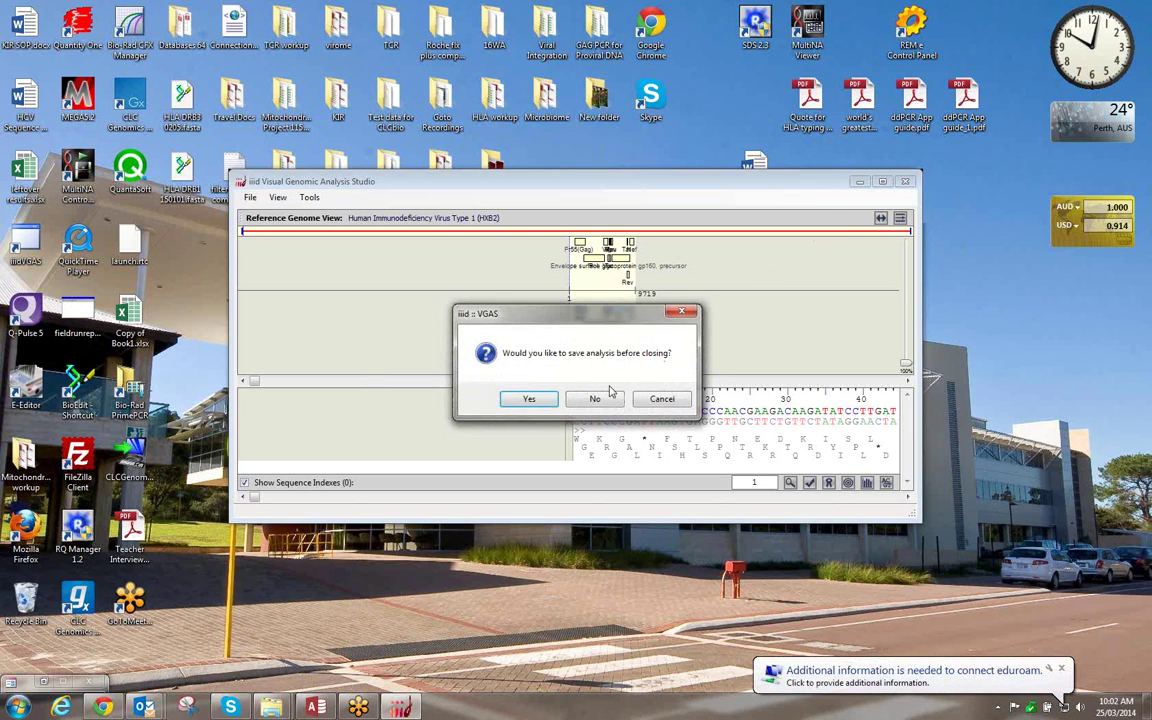
left_click(597, 399)
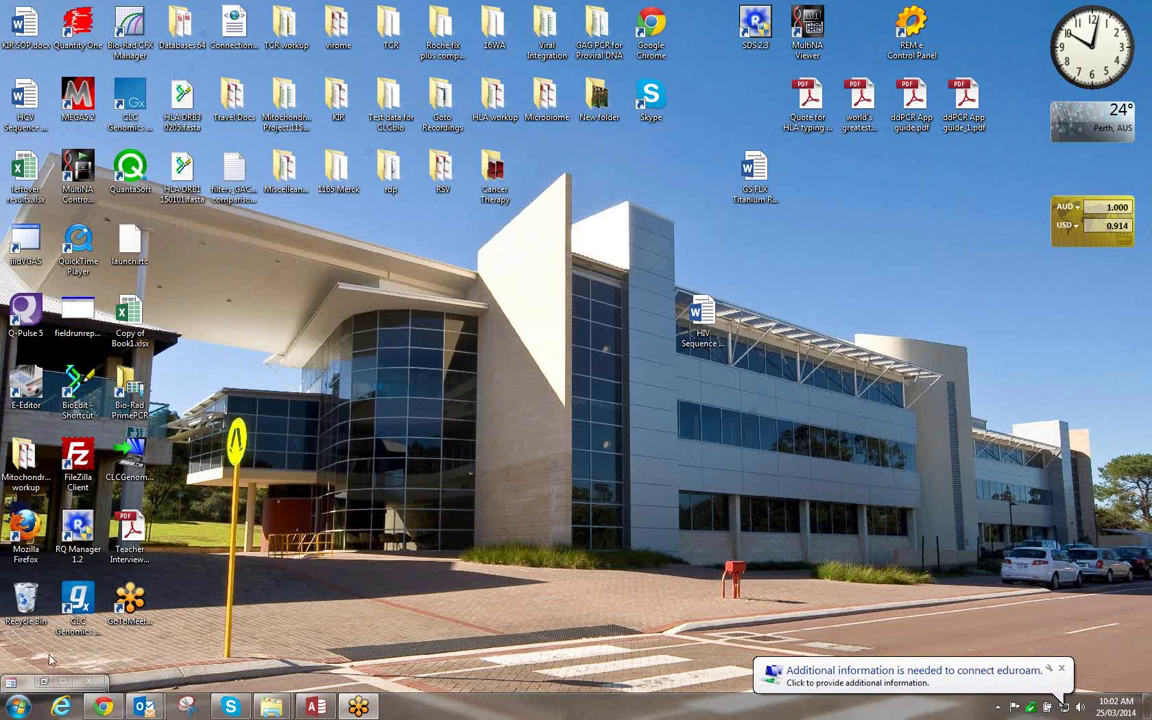
left_click(28, 712)
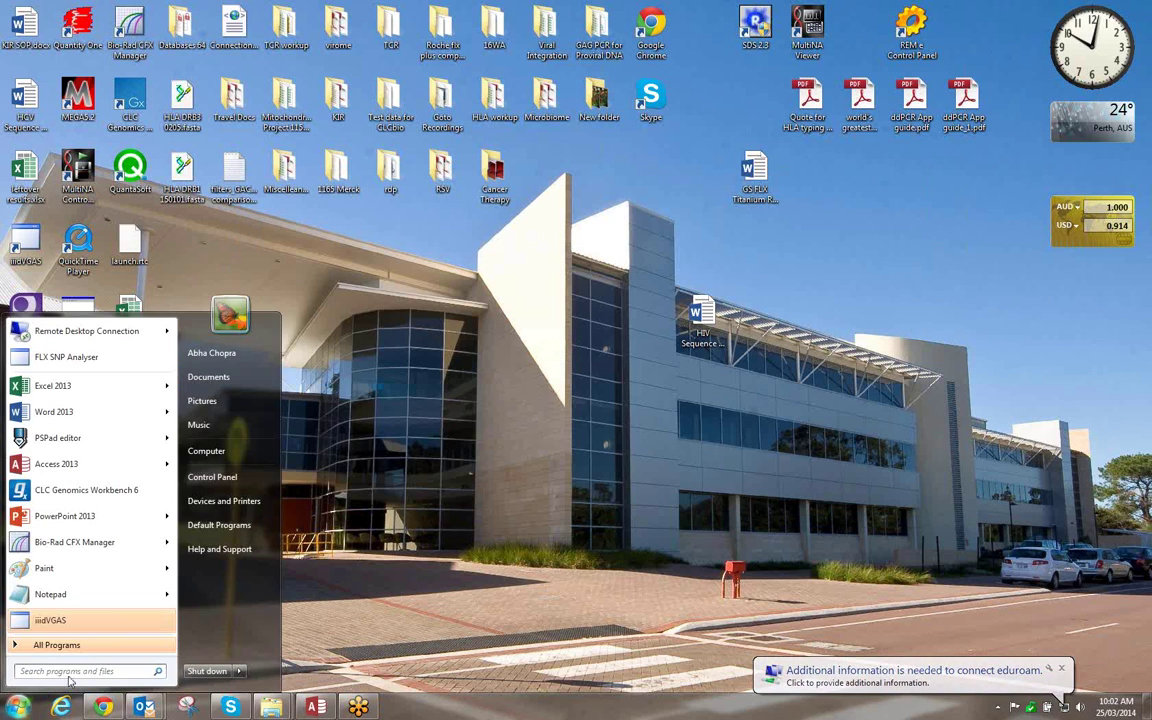
left_click(107, 630)
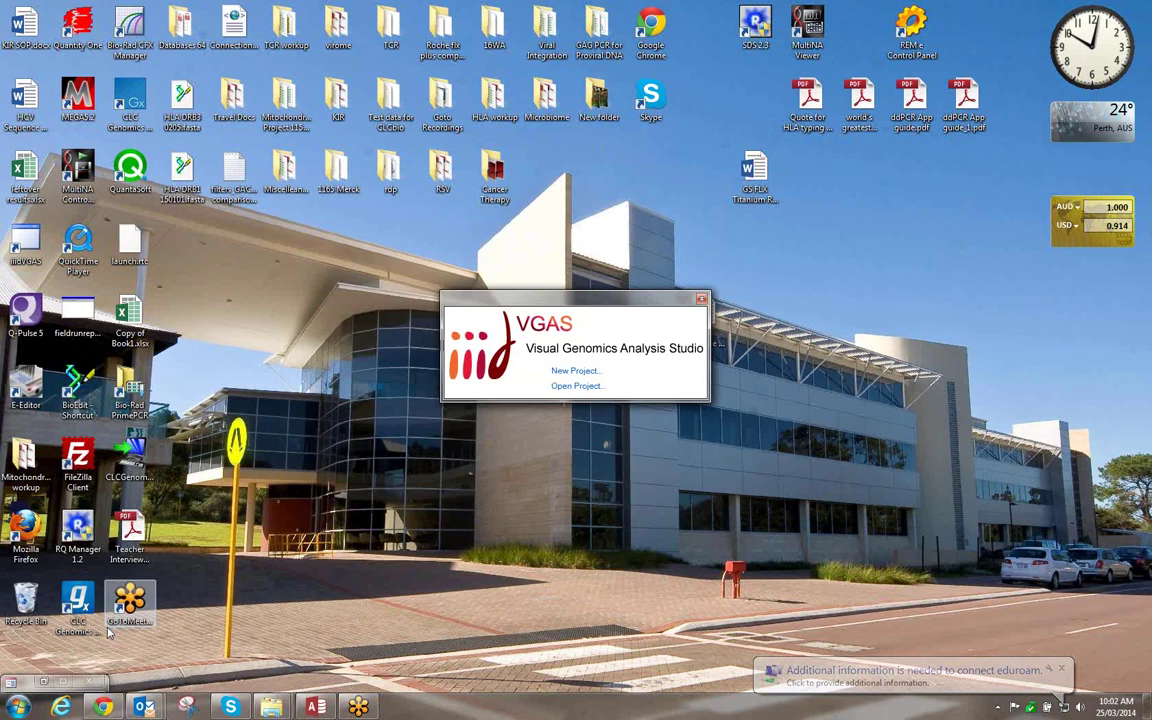
left_click(586, 373)
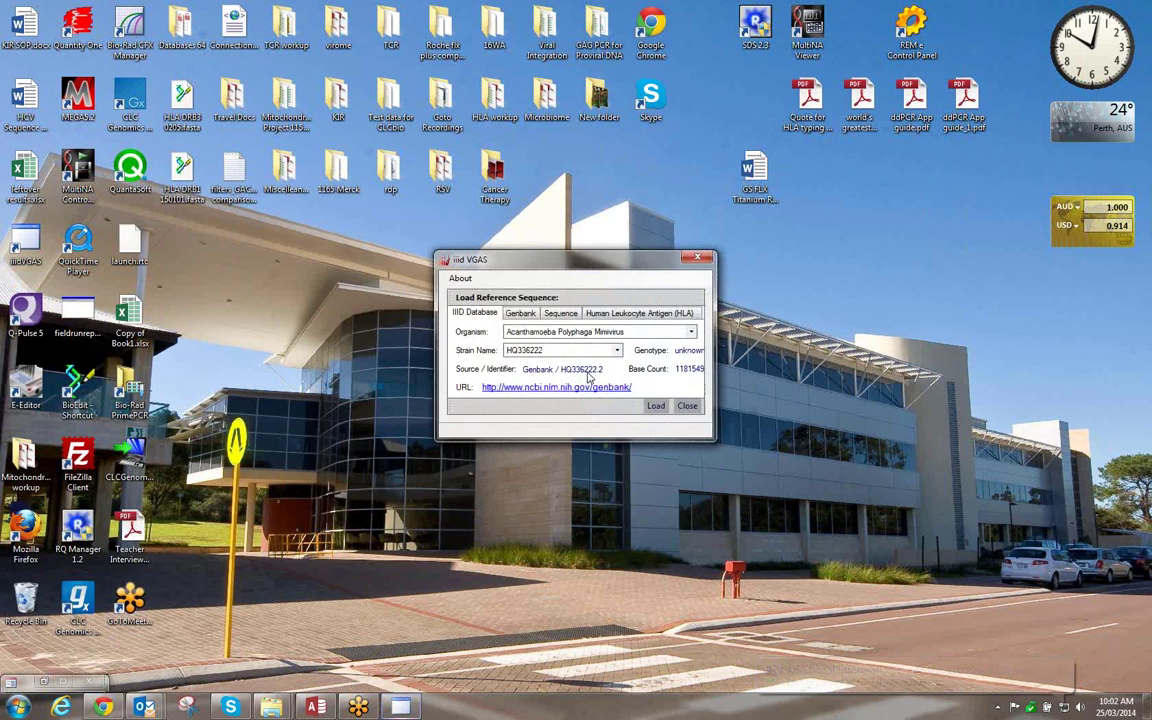
Examine the reference sources, comparing Genbank's Flat File and Web options with the IIID Database's organism list
left_click(521, 314)
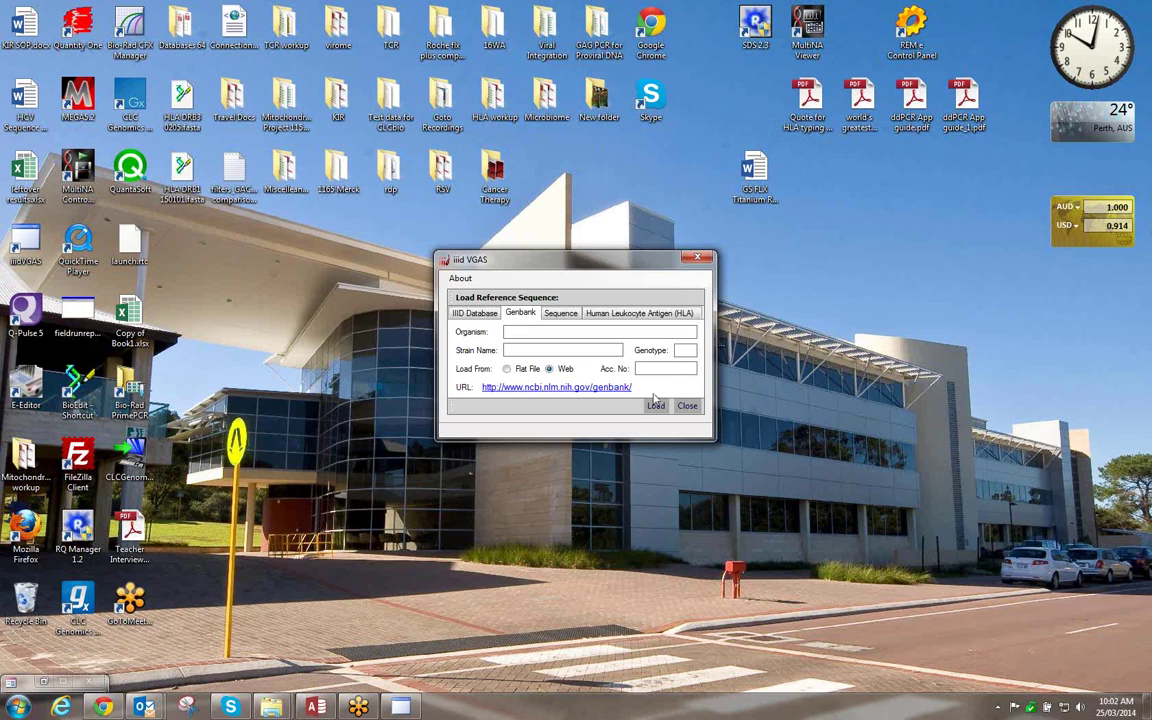
left_click(518, 372)
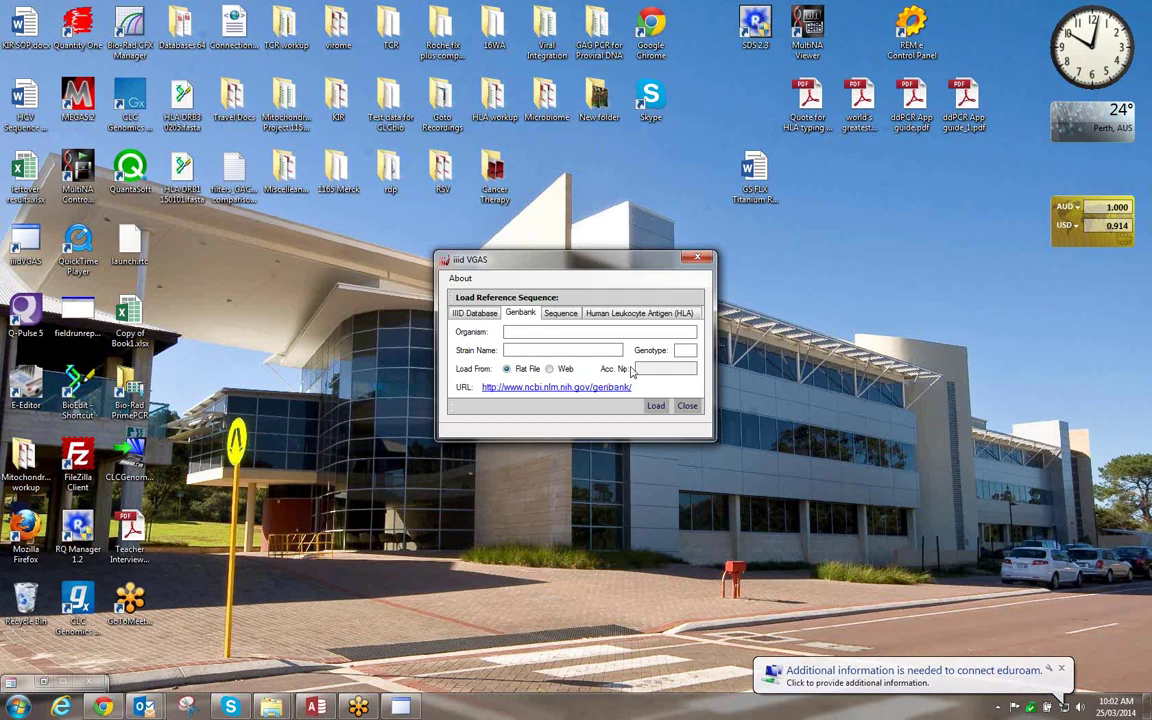
left_click(551, 369)
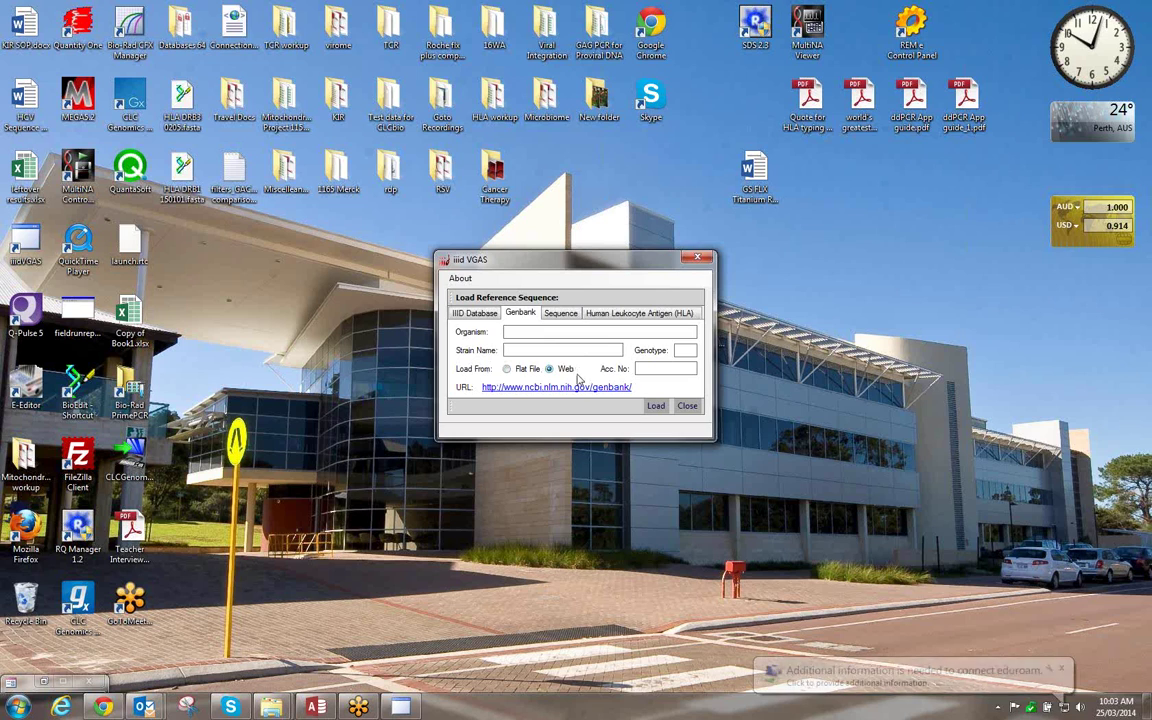
left_click(485, 314)
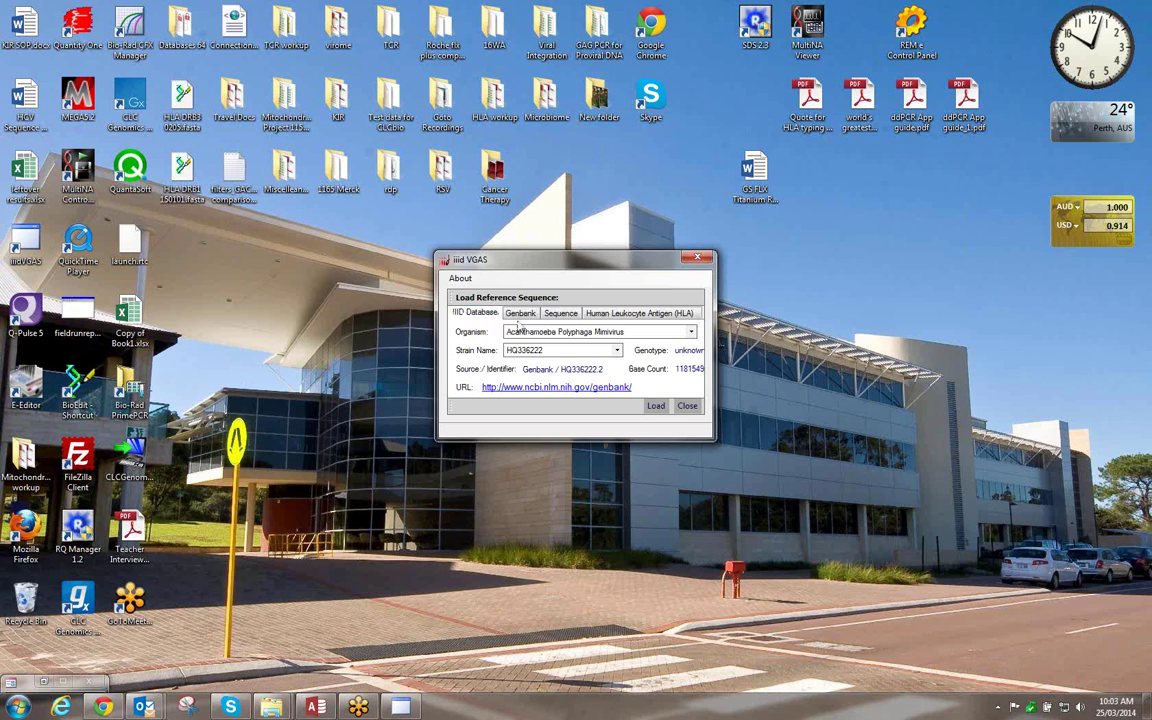
left_click(665, 332)
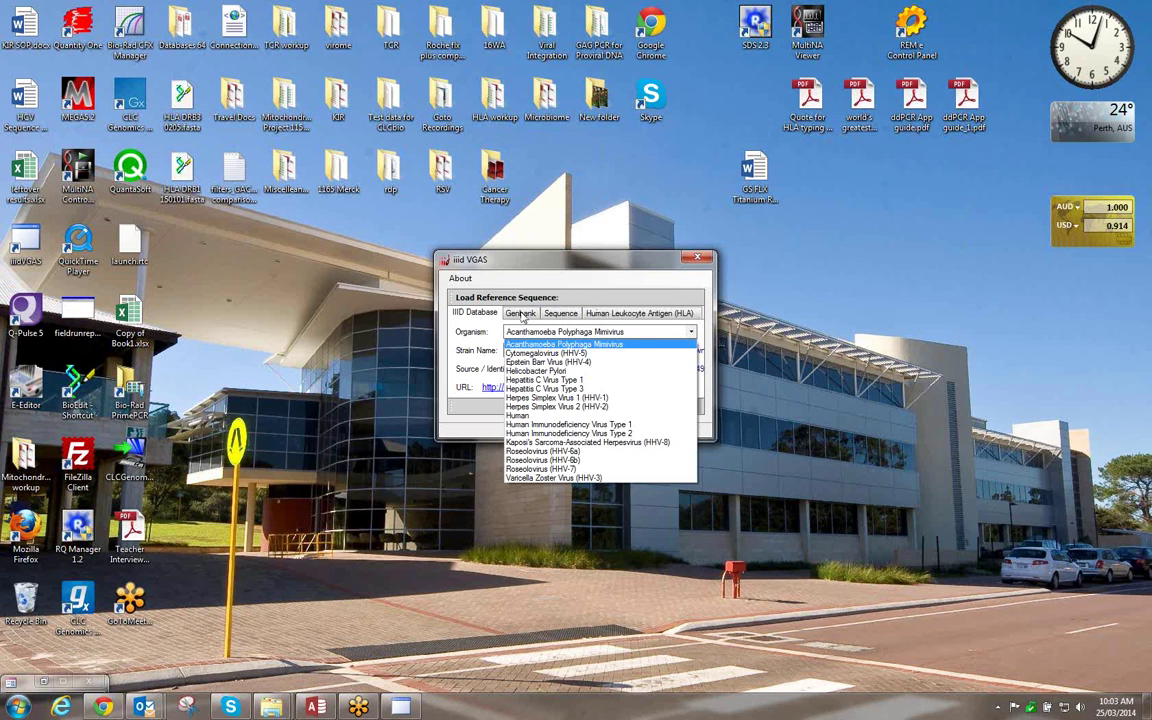
left_click(474, 286)
left_click(521, 314)
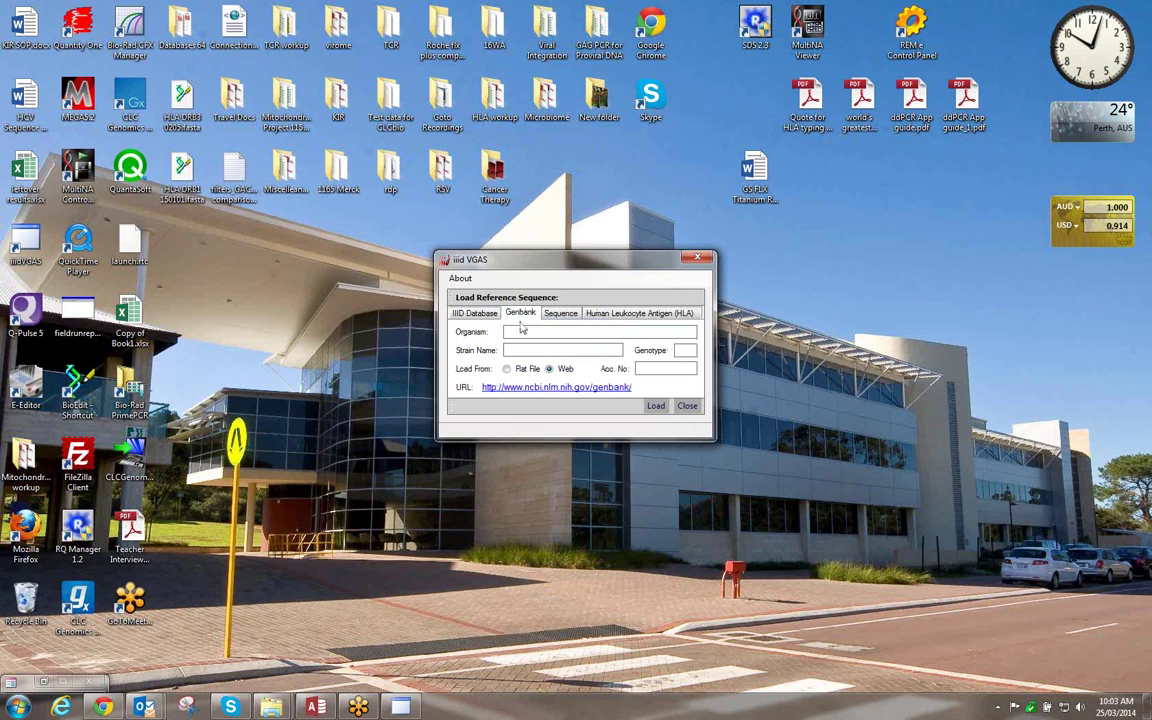
left_click(485, 314)
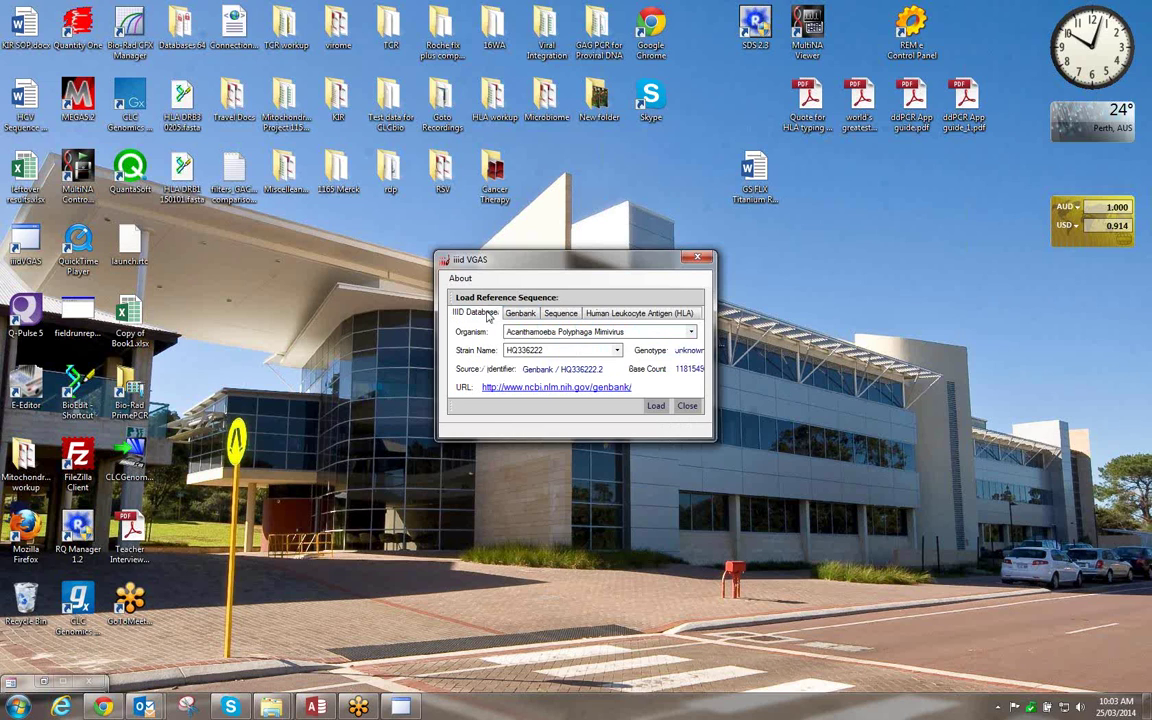
Load Human Immunodeficiency Virus Type 1, strain HXB2, from the IIID Database and maximize the analysis window
left_click(692, 332)
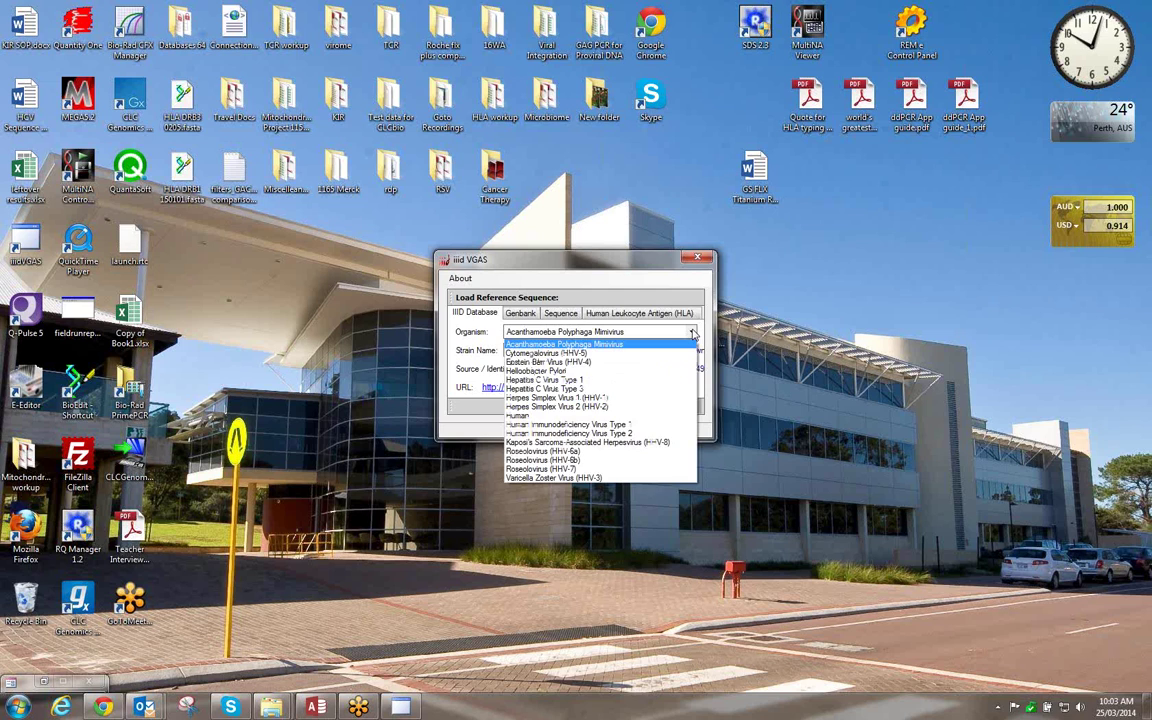
left_click(619, 424)
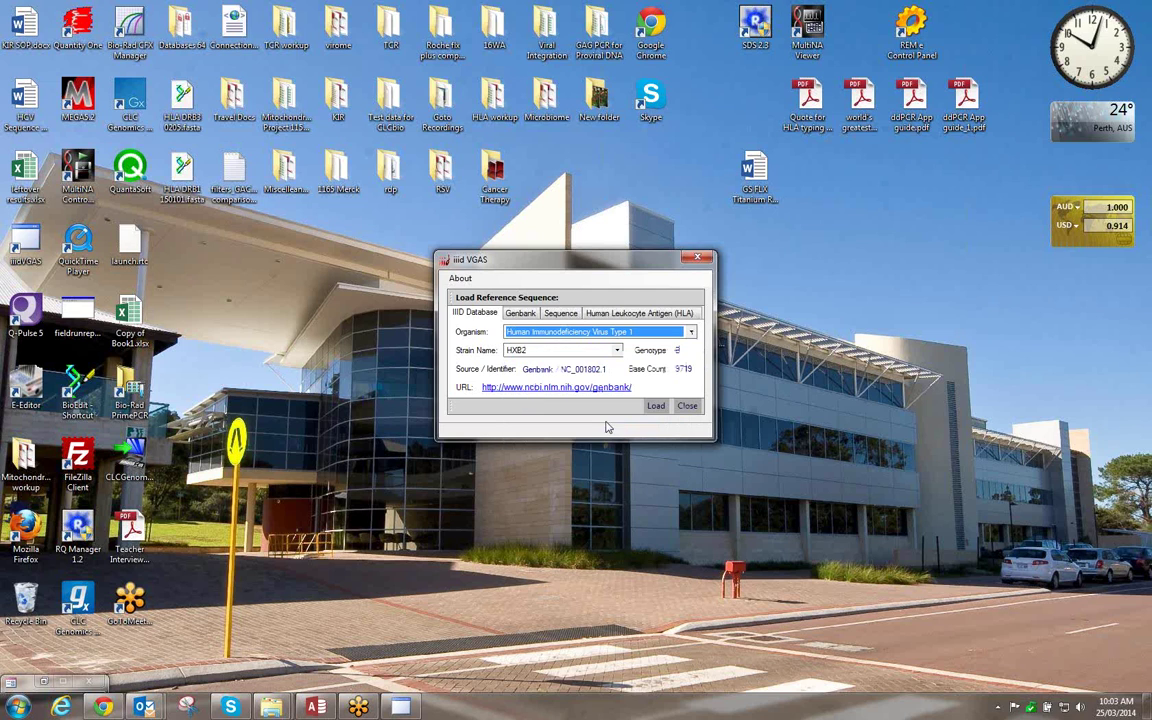
left_click(656, 406)
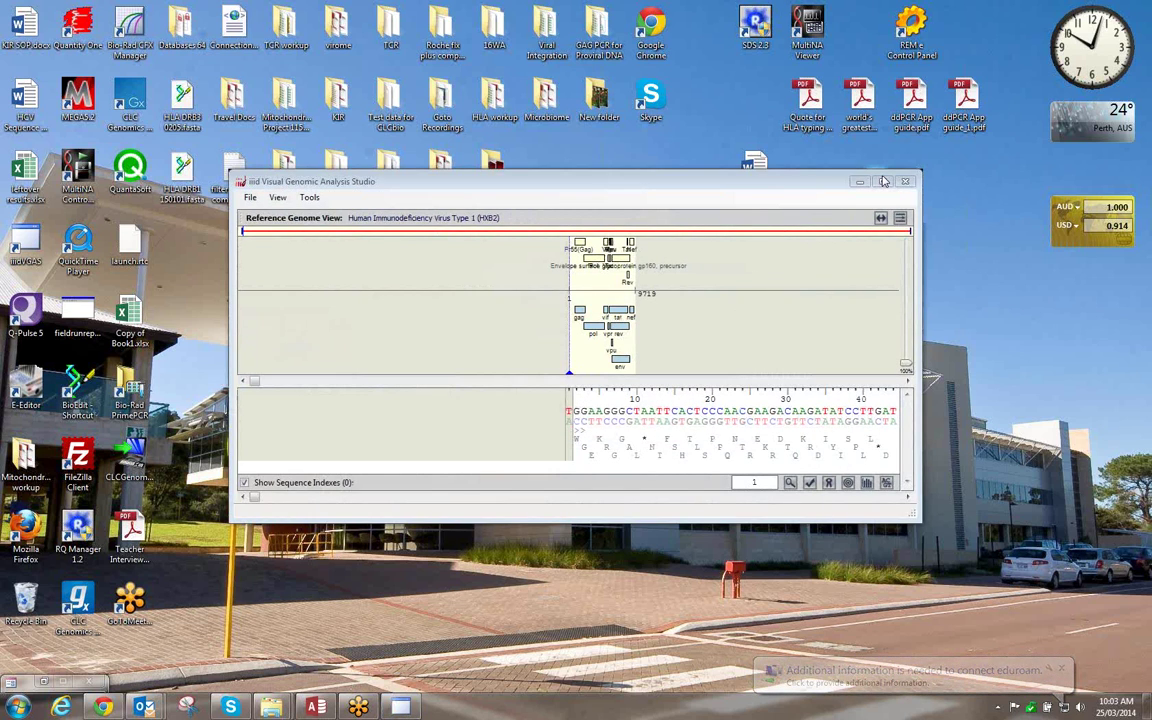
left_click(882, 181)
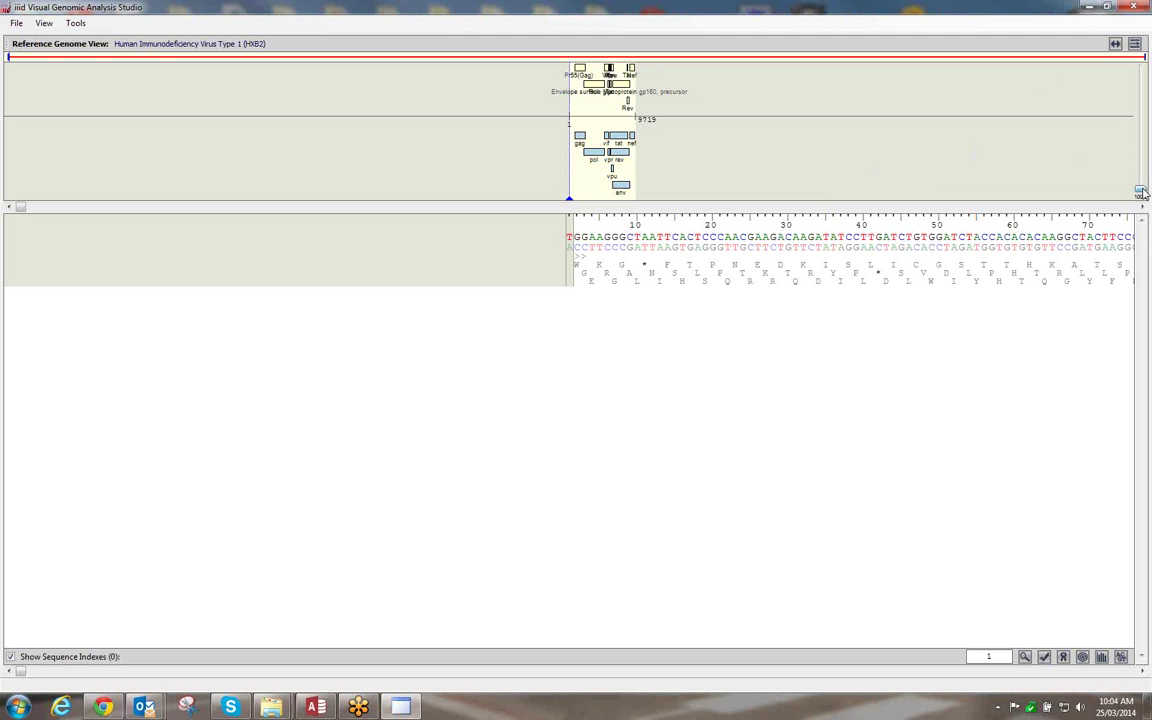
Zoom the reference genome map and centre it near position 4620 so the full genome fits the view
left_click_drag(1141, 192, 1147, 175)
left_click_drag(1145, 168, 1143, 166)
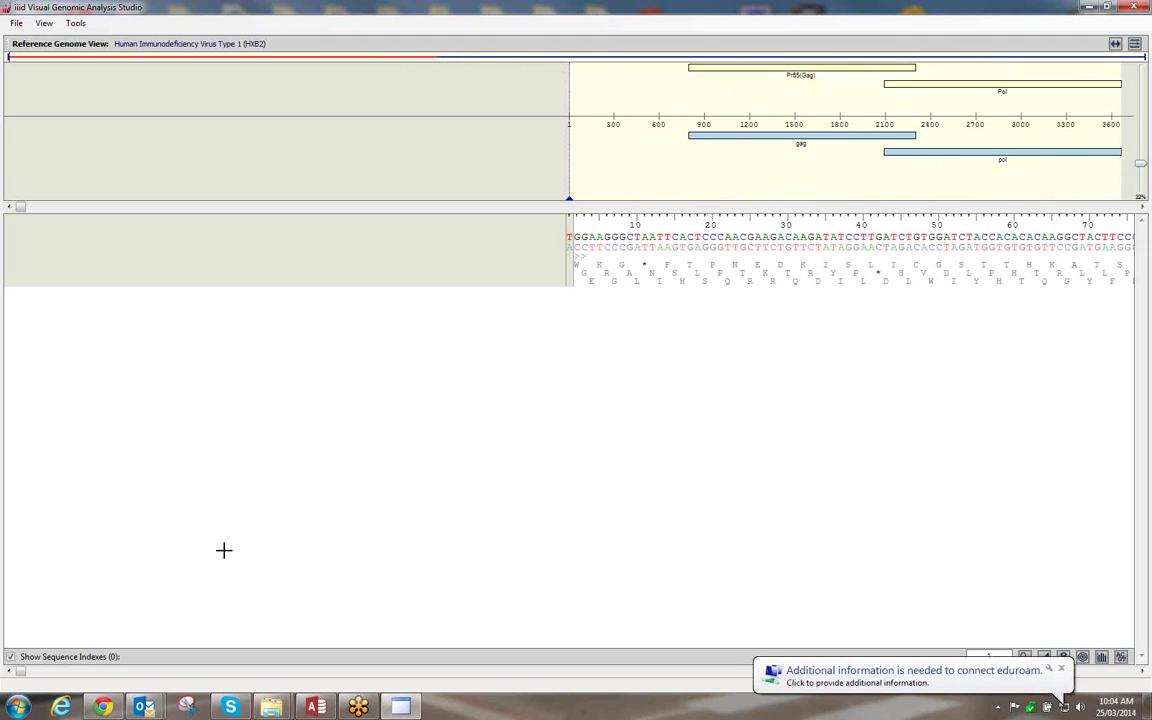
left_click_drag(20, 207, 530, 255)
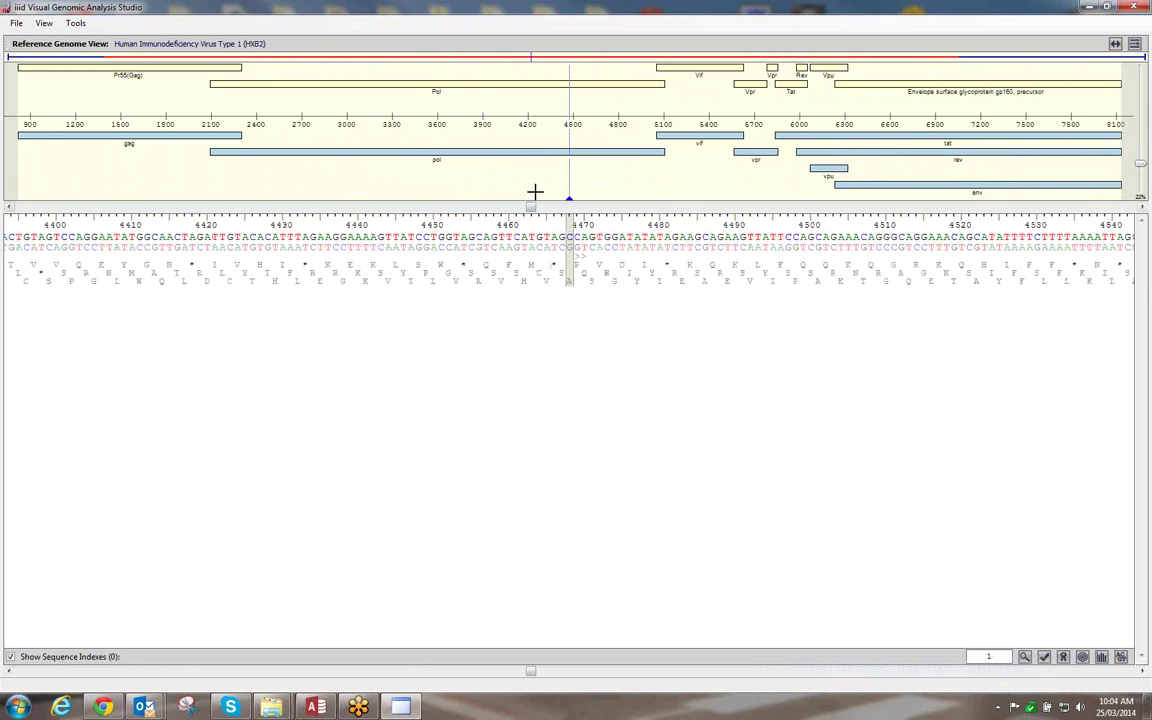
left_click_drag(531, 210, 548, 210)
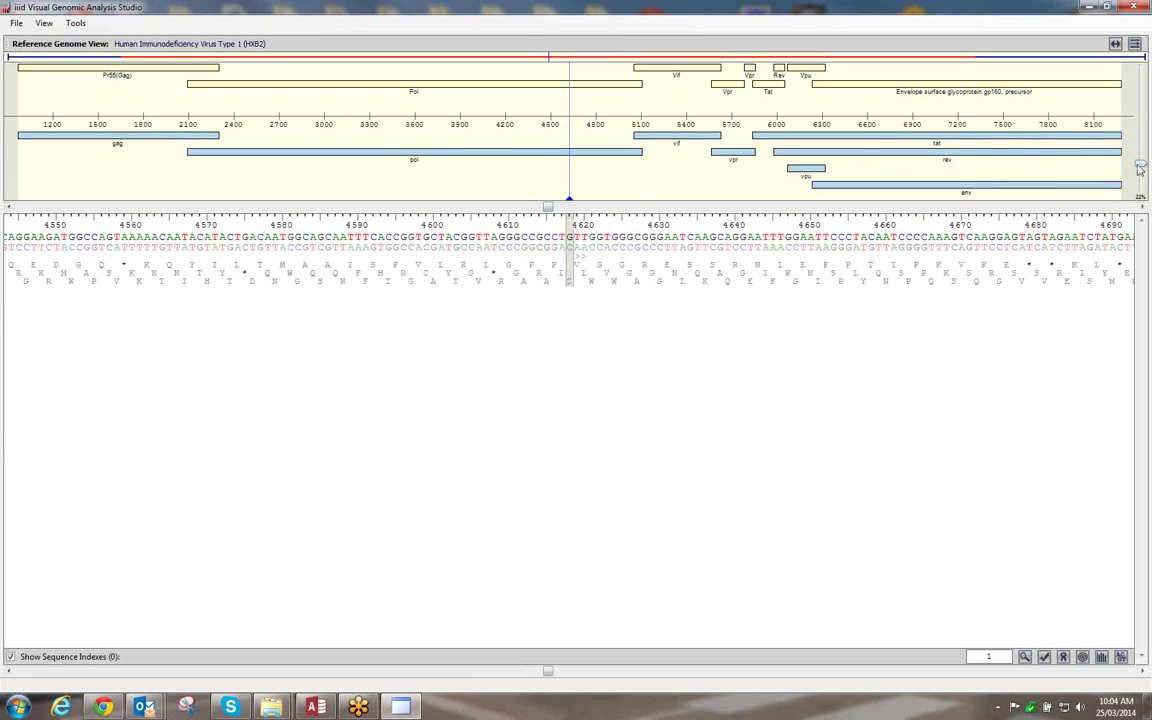
left_click_drag(1141, 168, 1141, 175)
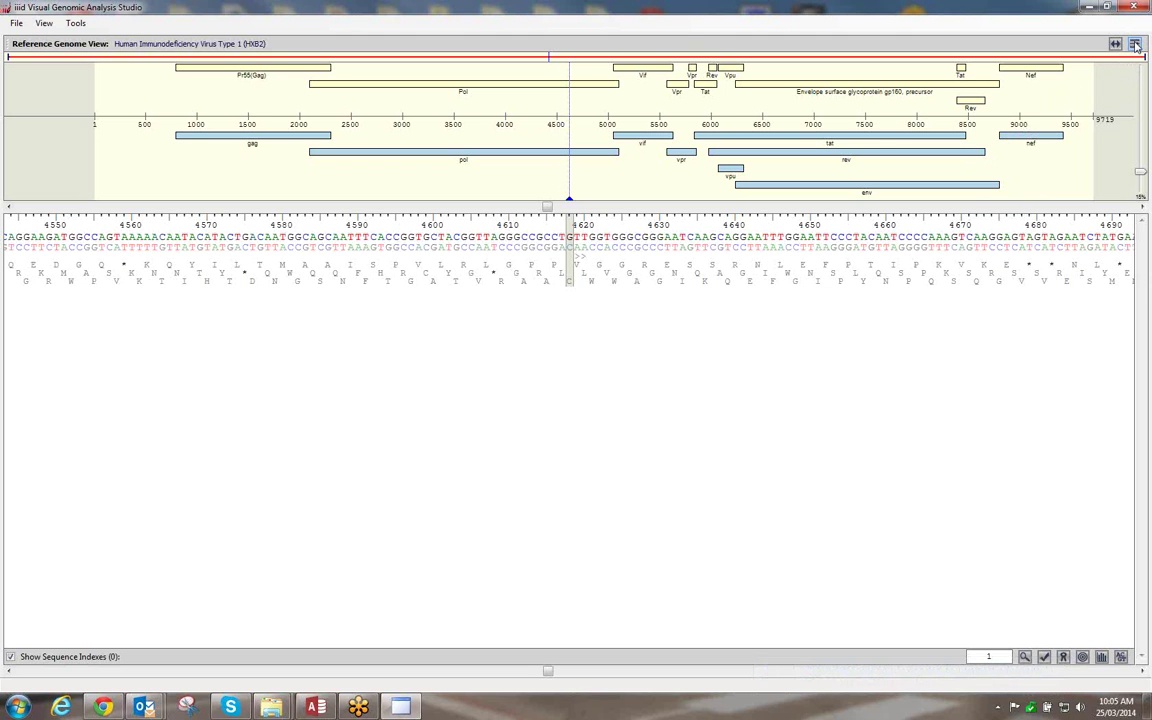
Open the reference genome's feature table, place it below the map and sort the rows by Feature Type
left_click(1136, 45)
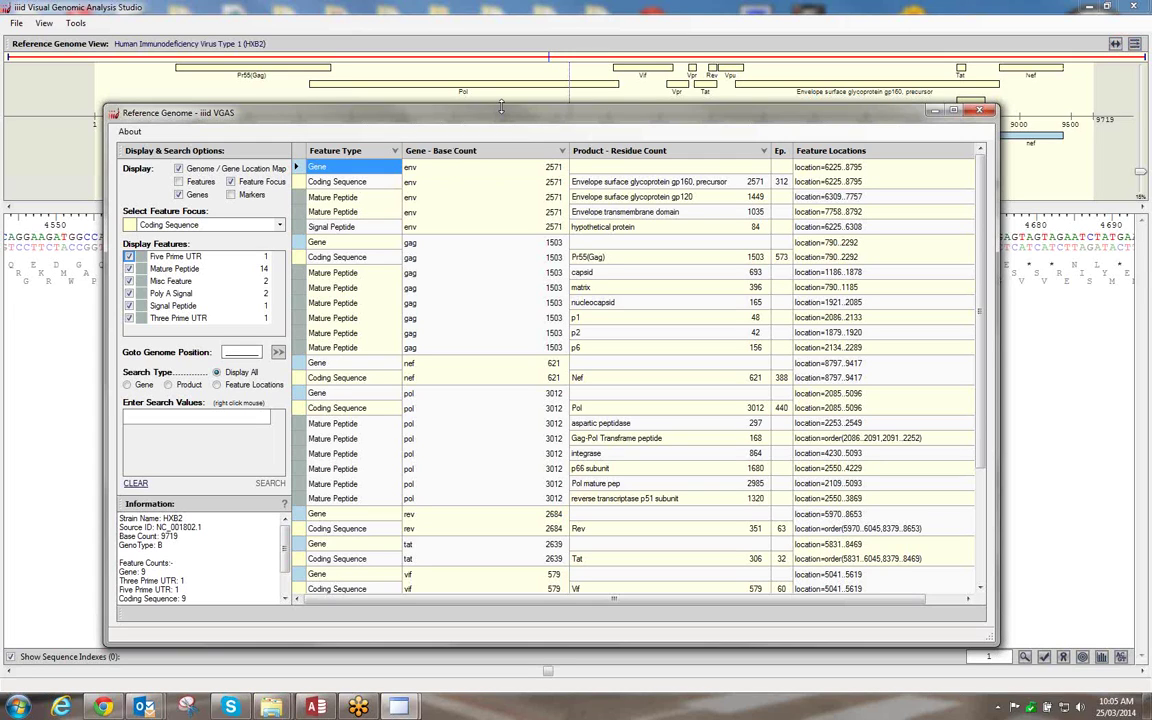
left_click_drag(501, 107, 520, 214)
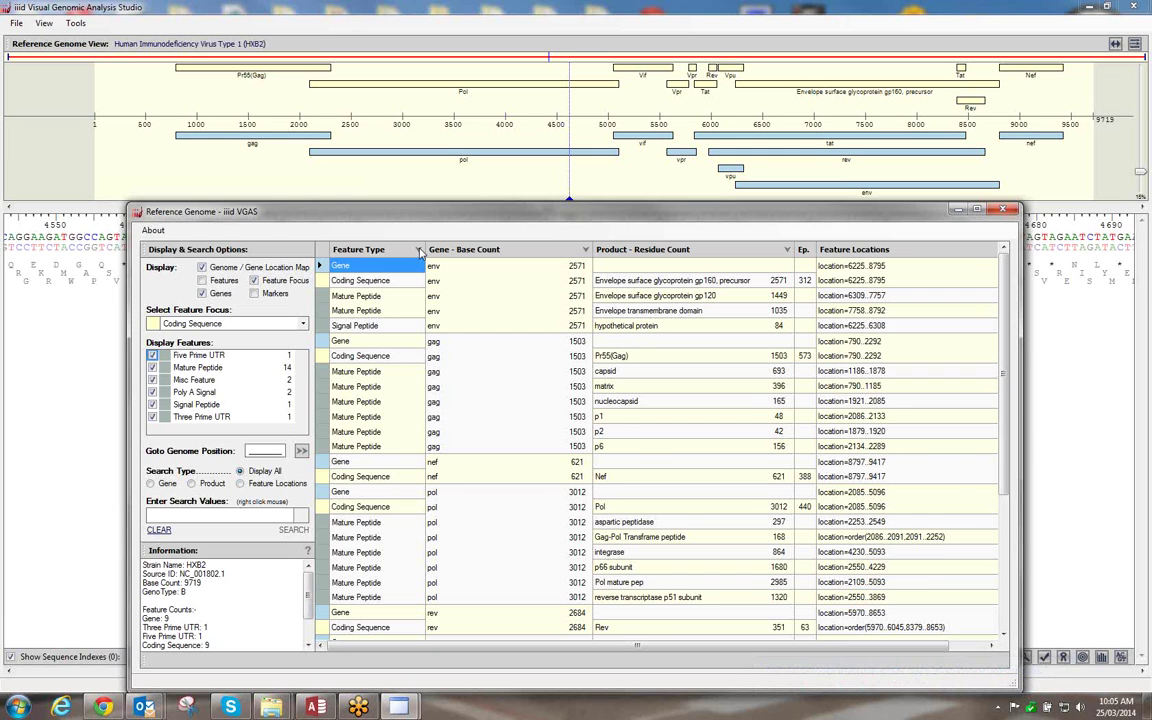
left_click(419, 251)
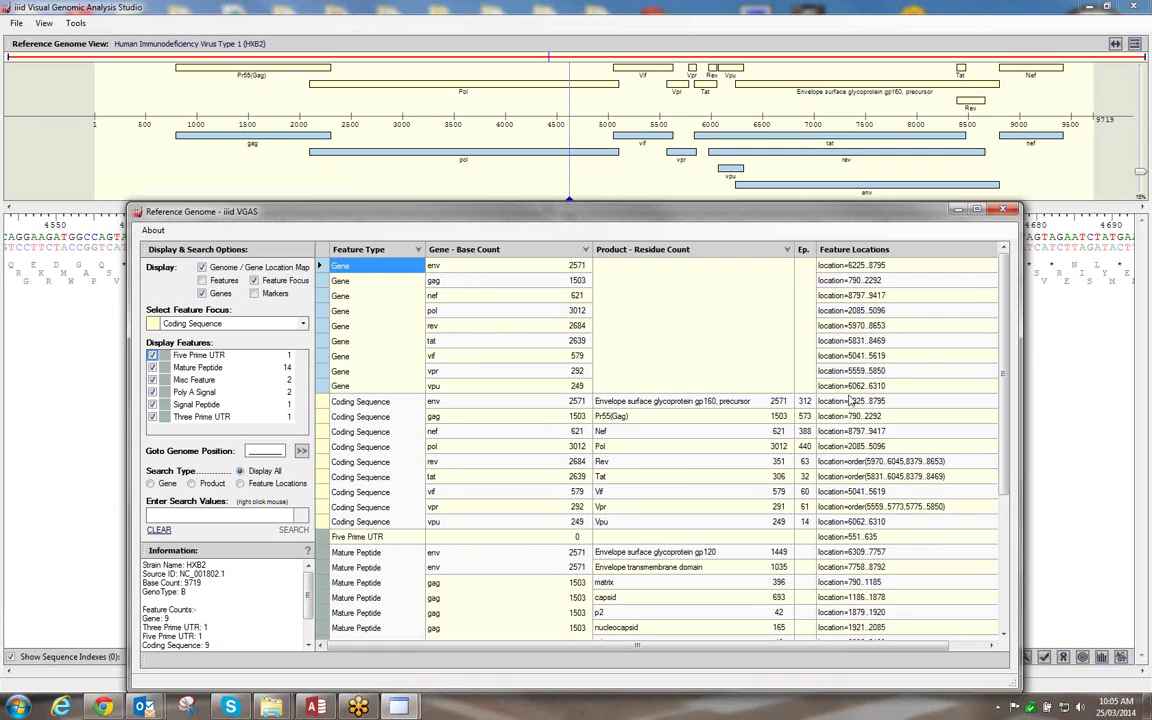
left_click_drag(1007, 294, 996, 416)
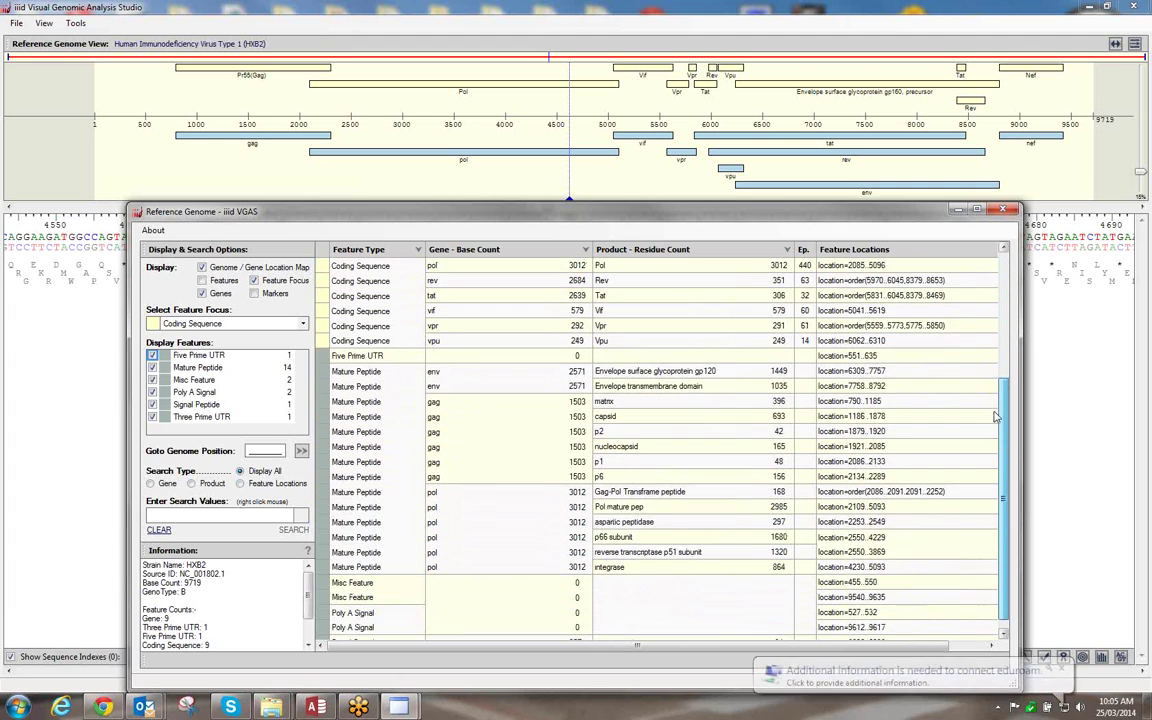
scroll(996, 416, "up", 4)
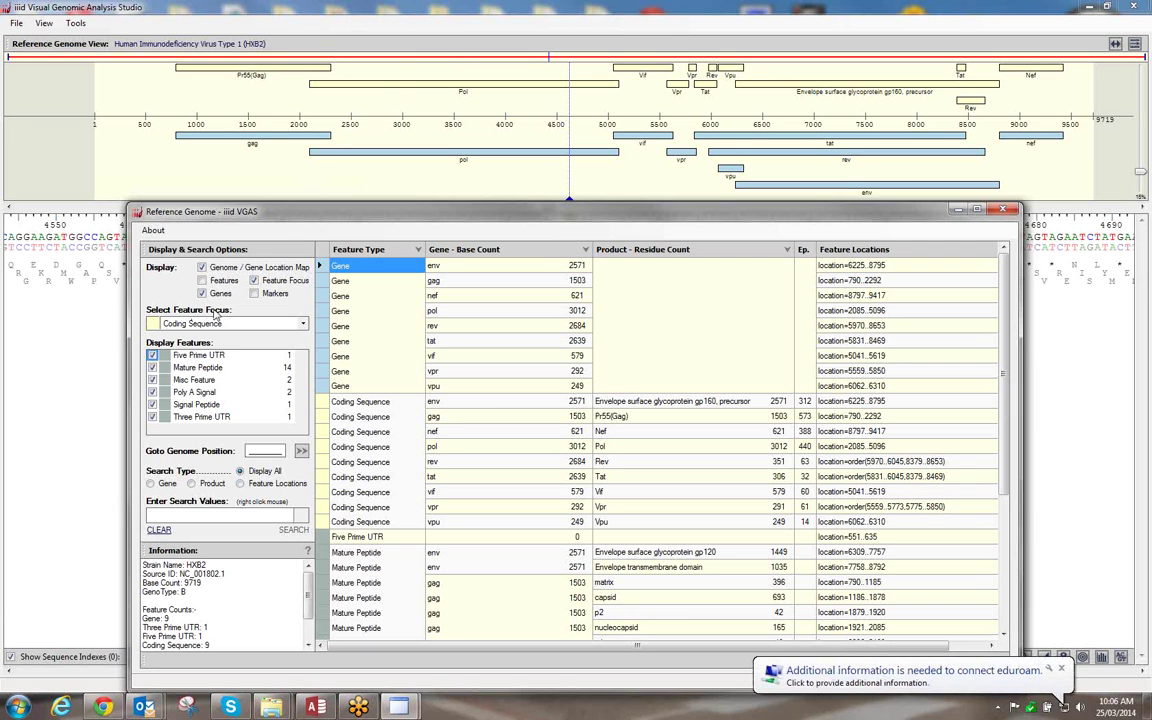
Preview the Mature Peptide feature focus on the genome map and restore the focus to Coding Sequence
left_click(303, 328)
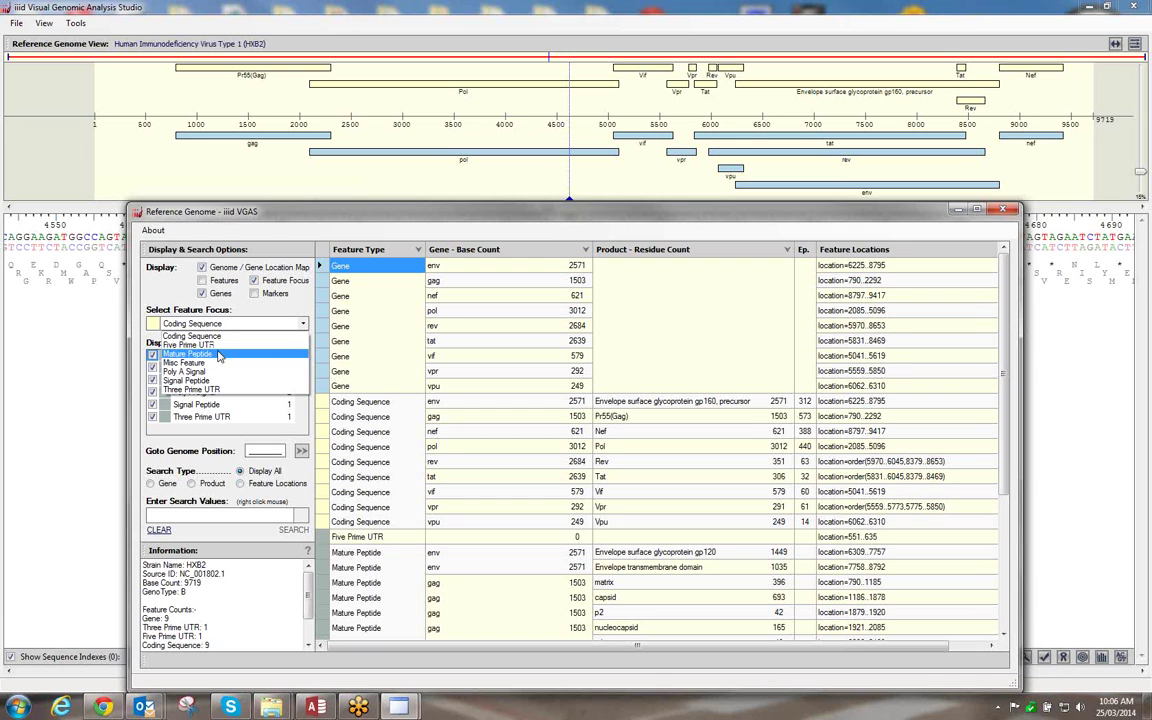
left_click(219, 355)
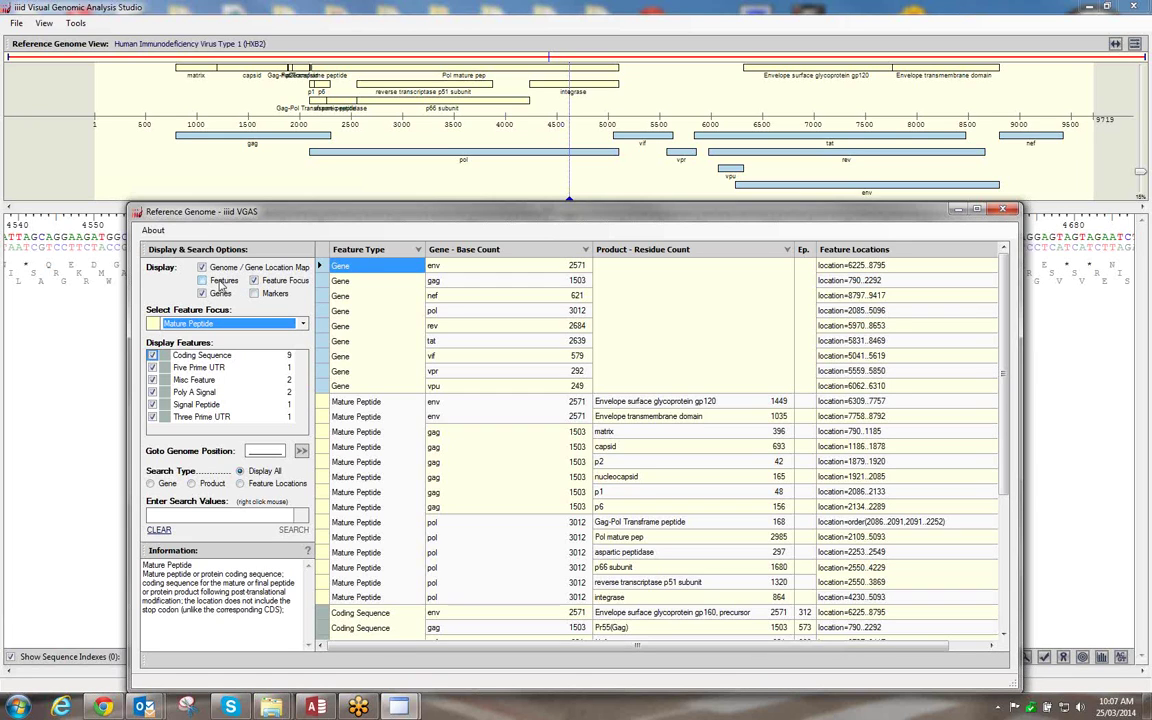
left_click(292, 323)
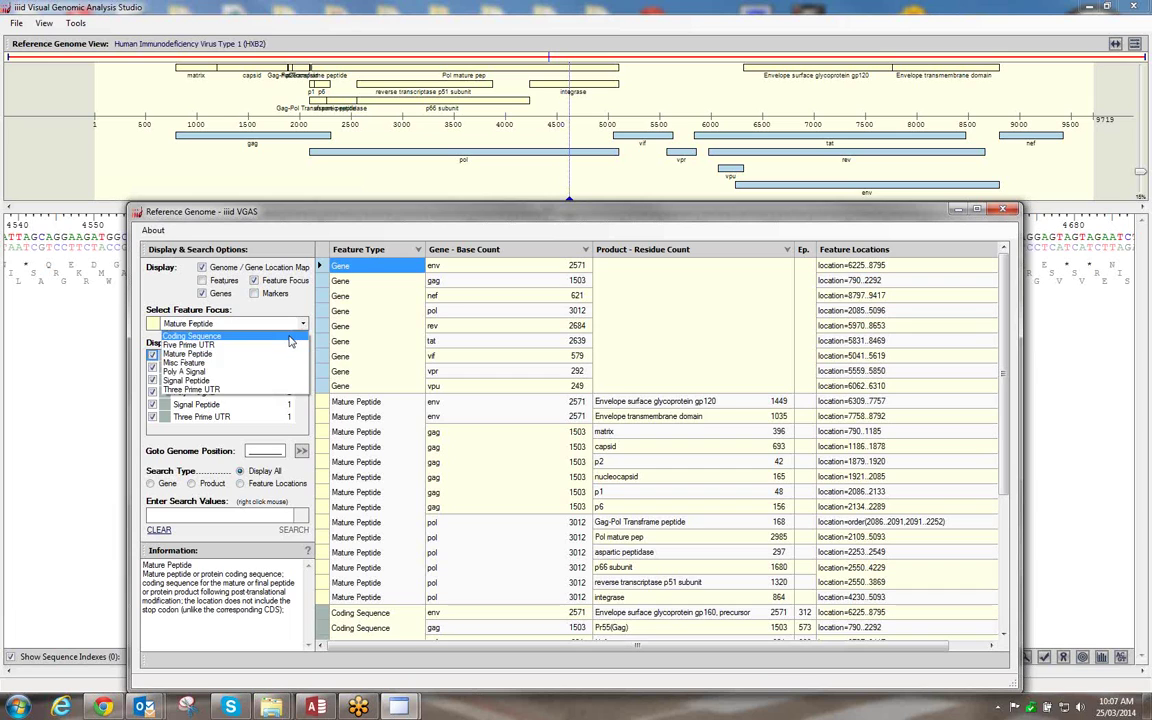
left_click(291, 338)
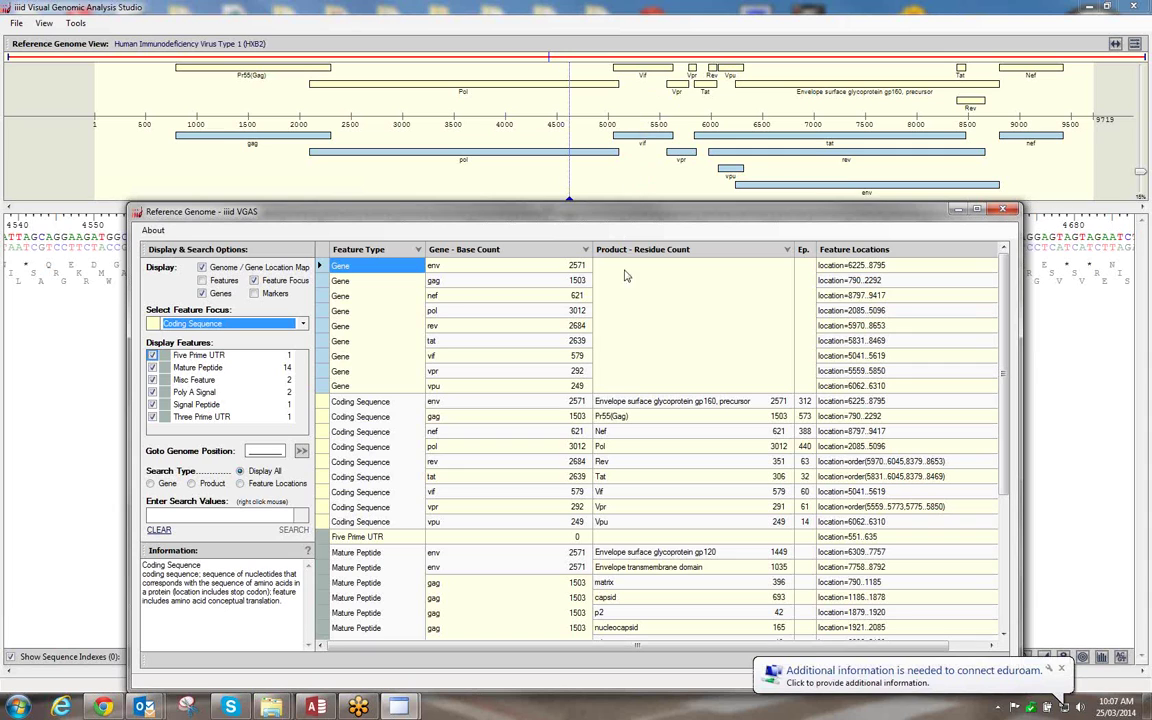
Go to the tat gene at 5831..8469 and the nef gene at 8797..9417 on the map from their feature locations
left_click(856, 343)
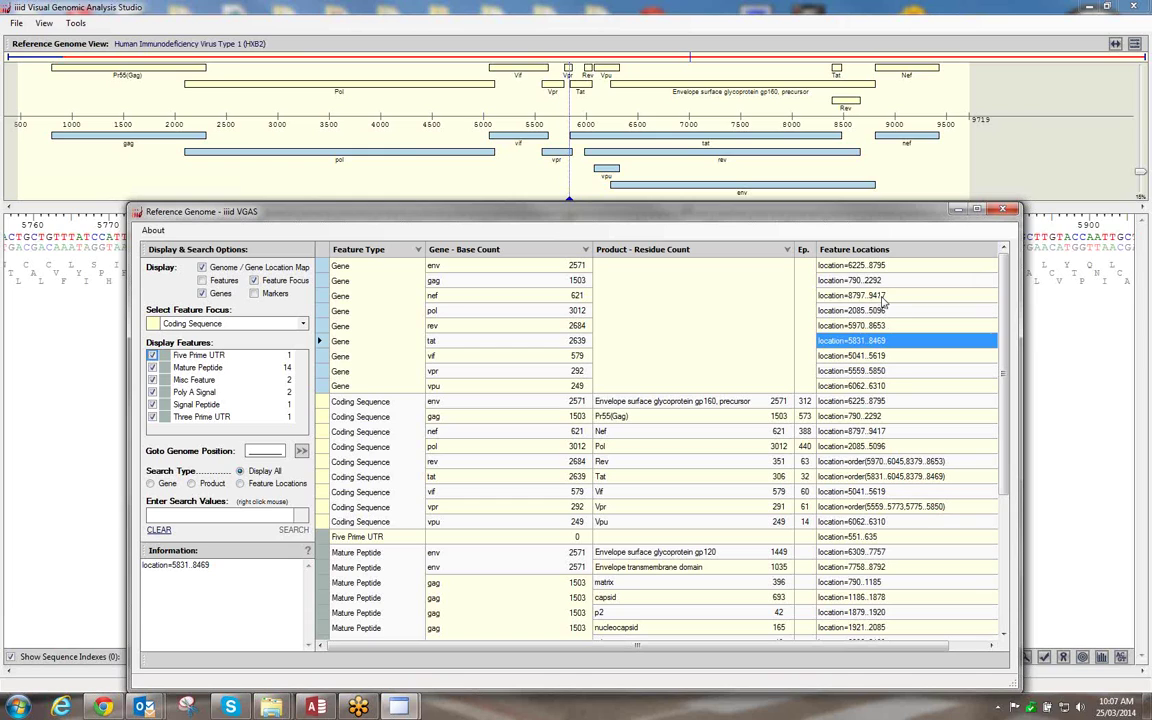
left_click(883, 300)
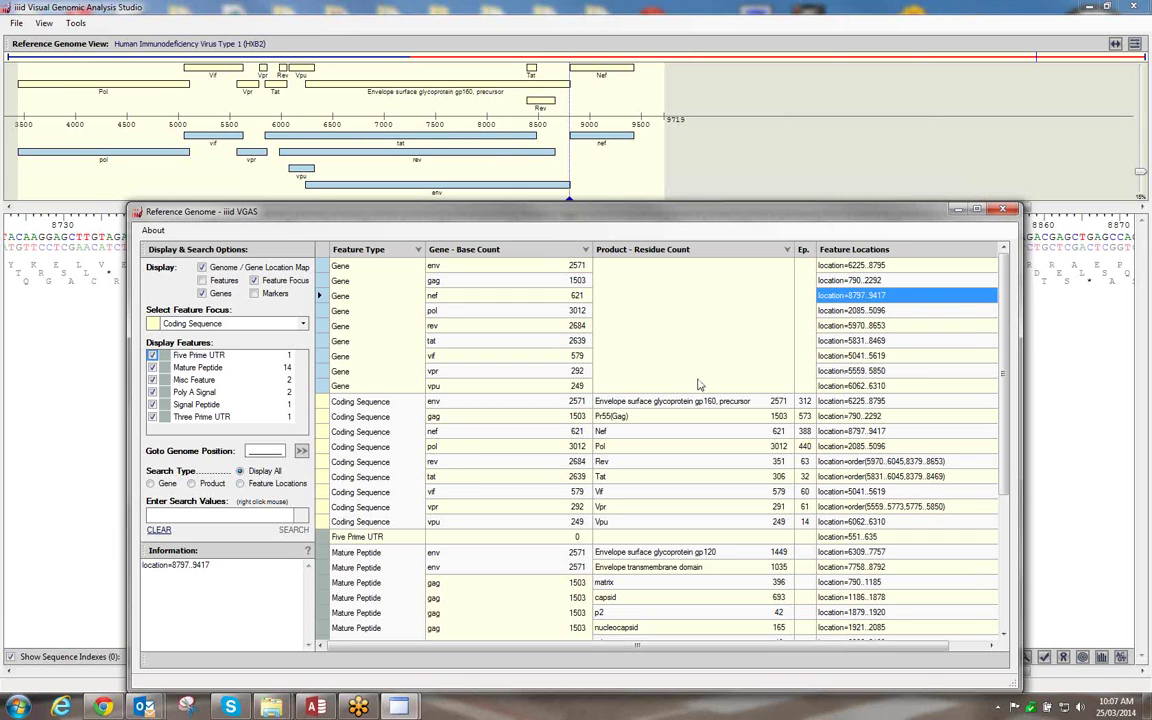
Go to the gag gene at 790..2292 from the feature table and bring the genome map in front of the table
left_click(462, 287)
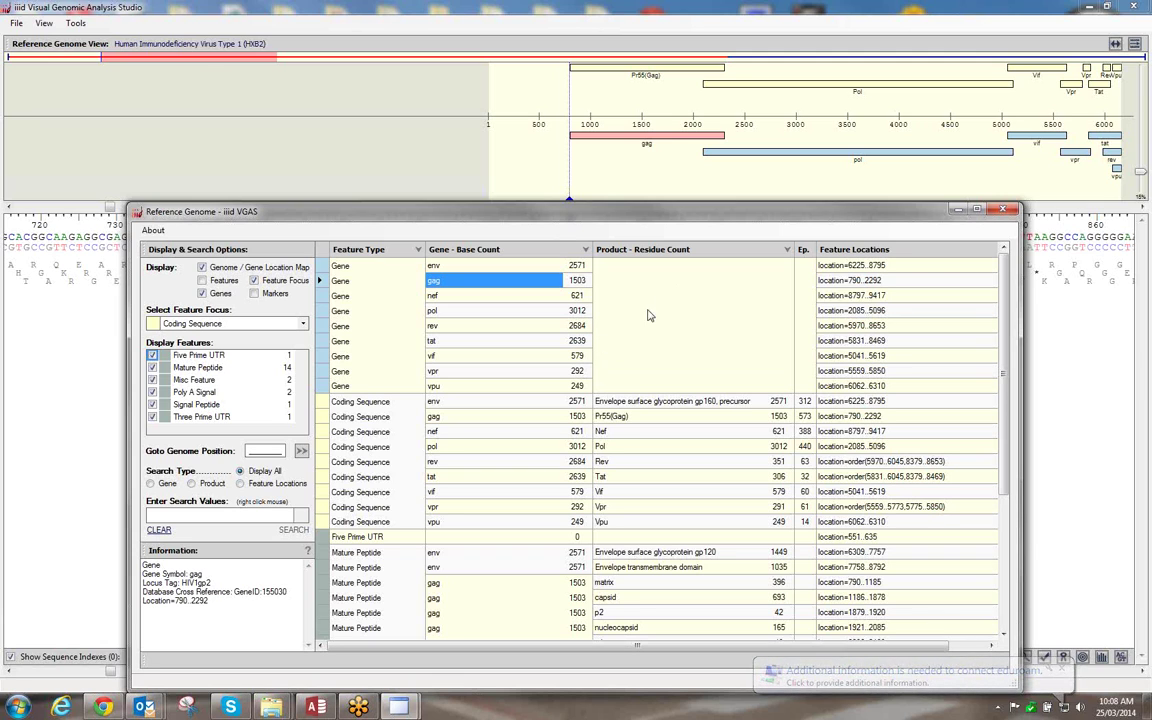
left_click(684, 176)
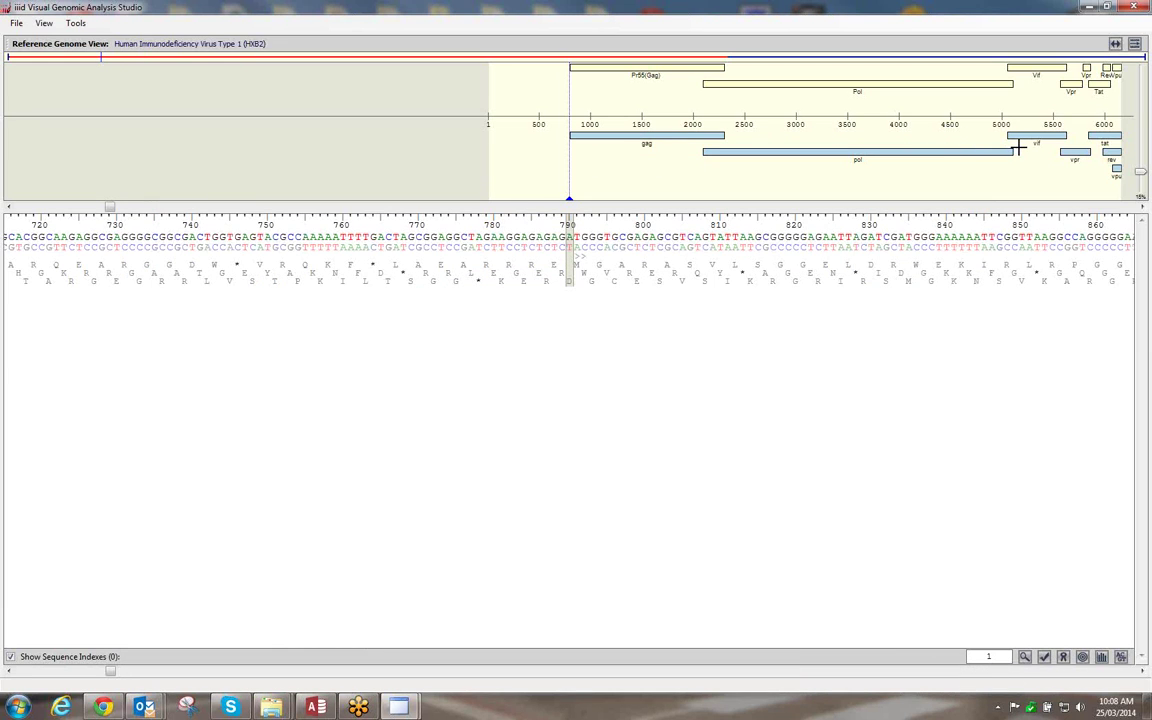
mouse_move(798, 152)
mouse_move(612, 72)
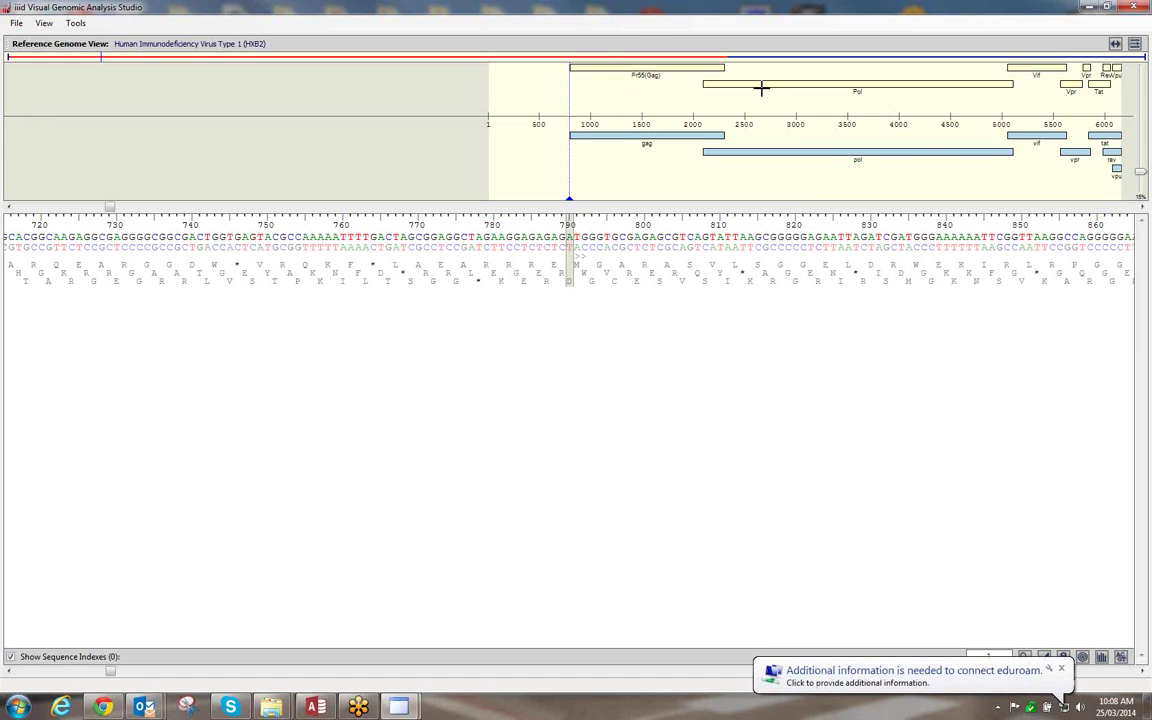
left_click(1135, 45)
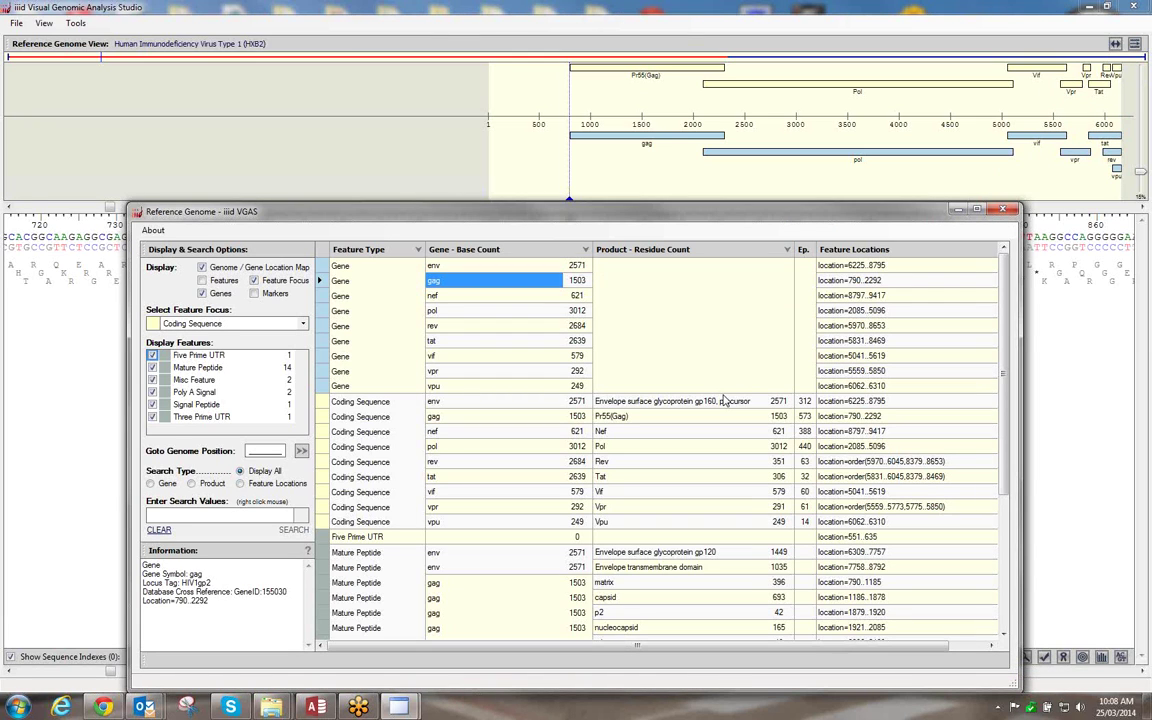
left_click(778, 8)
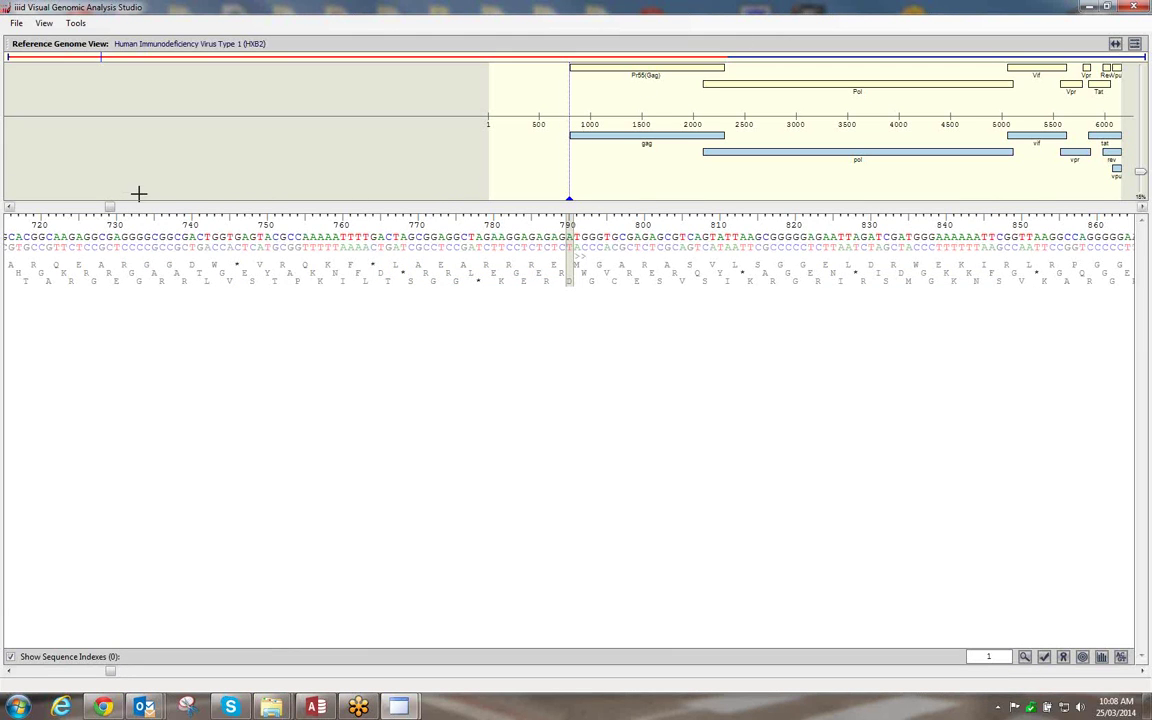
Centre the genome map near position 4650 and move on to about position 9500 at the far end of the genome
left_click_drag(110, 207, 552, 205)
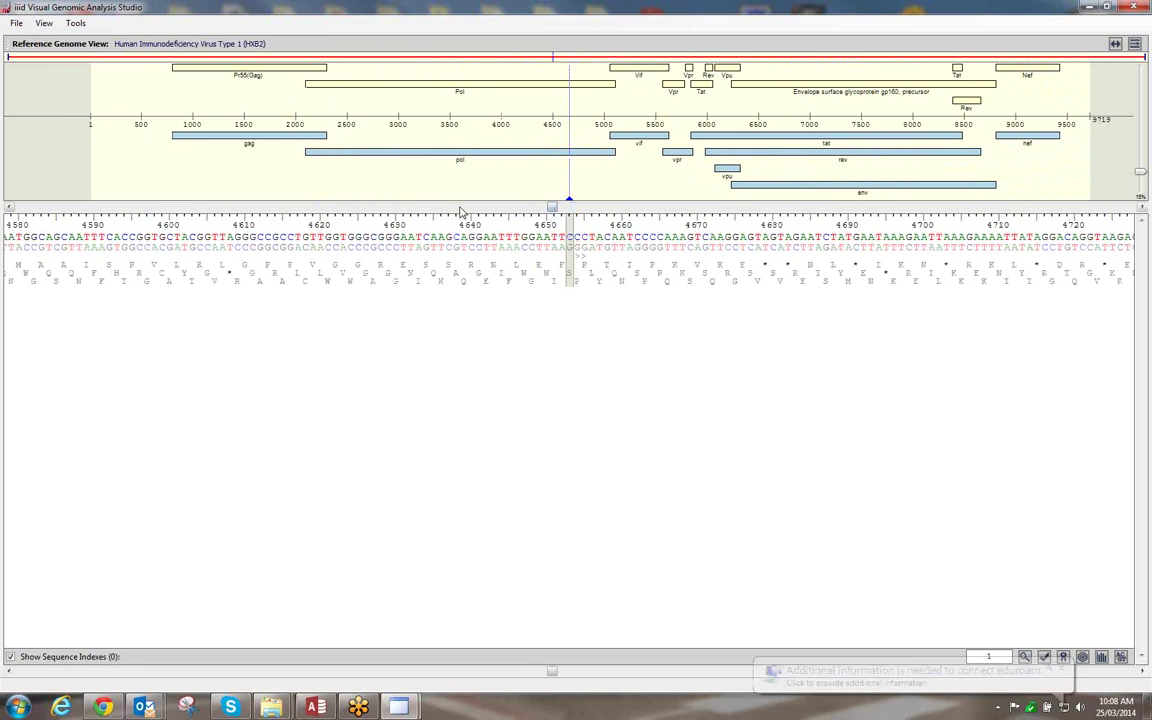
mouse_move(198, 134)
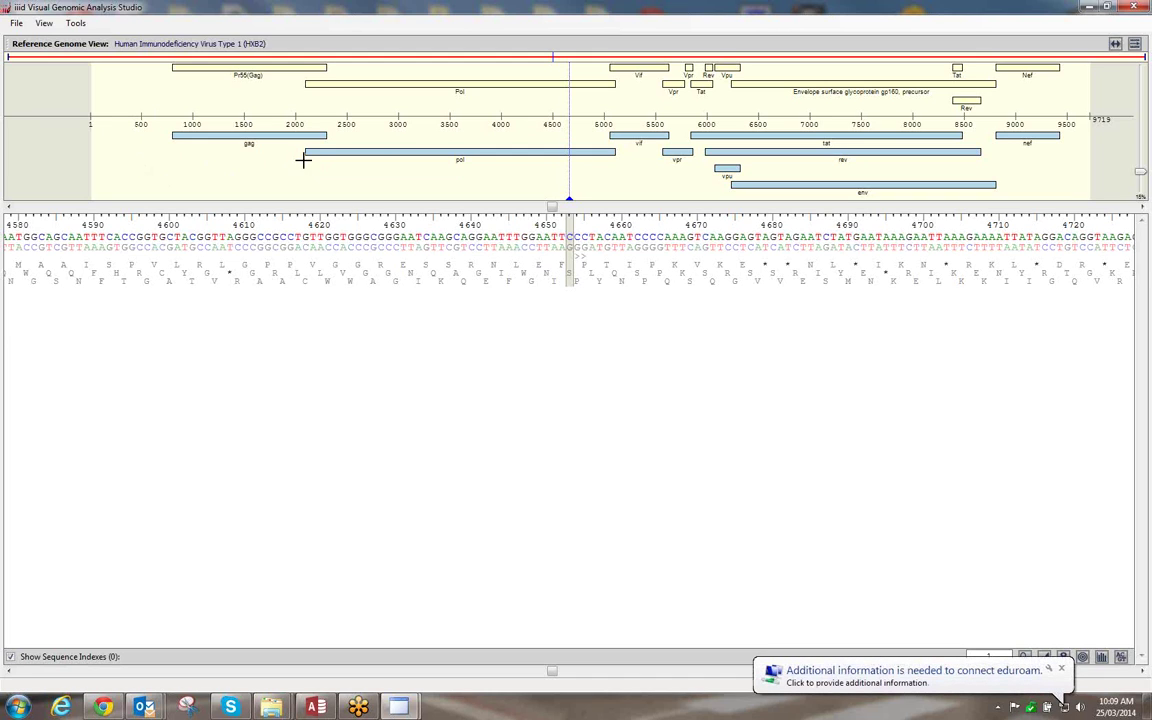
mouse_move(302, 135)
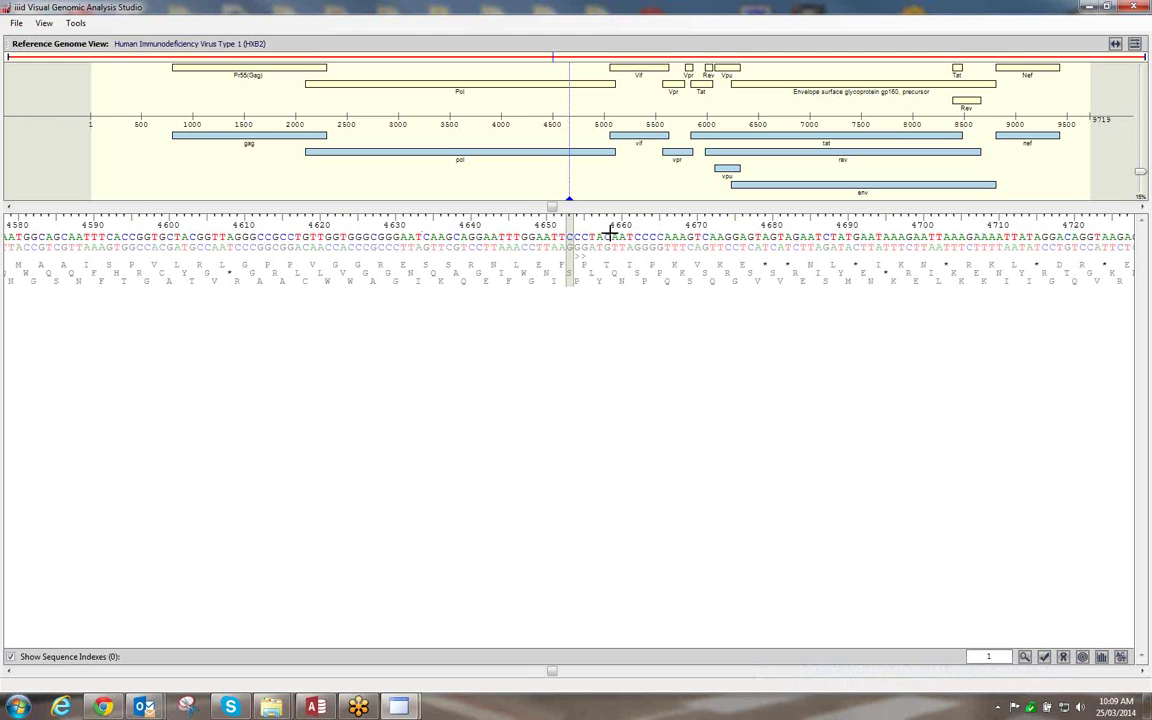
left_click(1067, 117)
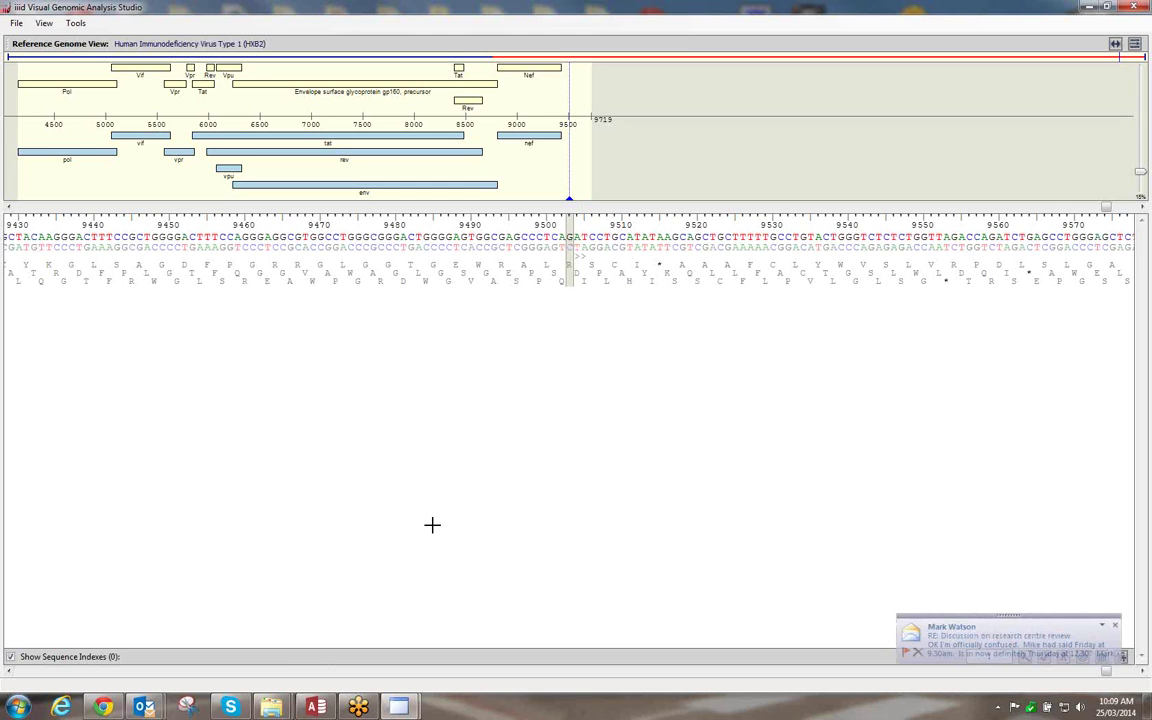
Highlight the rev gene at 5970..8653 and the pol gene in turn on the genome map
mouse_move(342, 152)
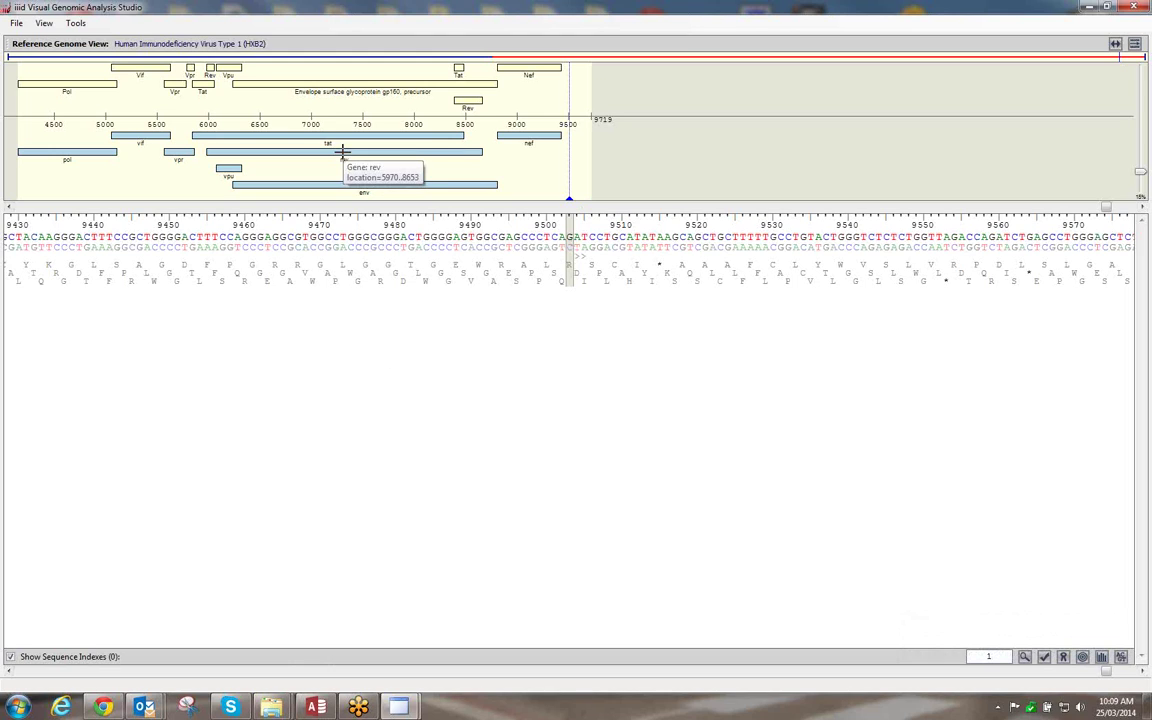
left_click(342, 152)
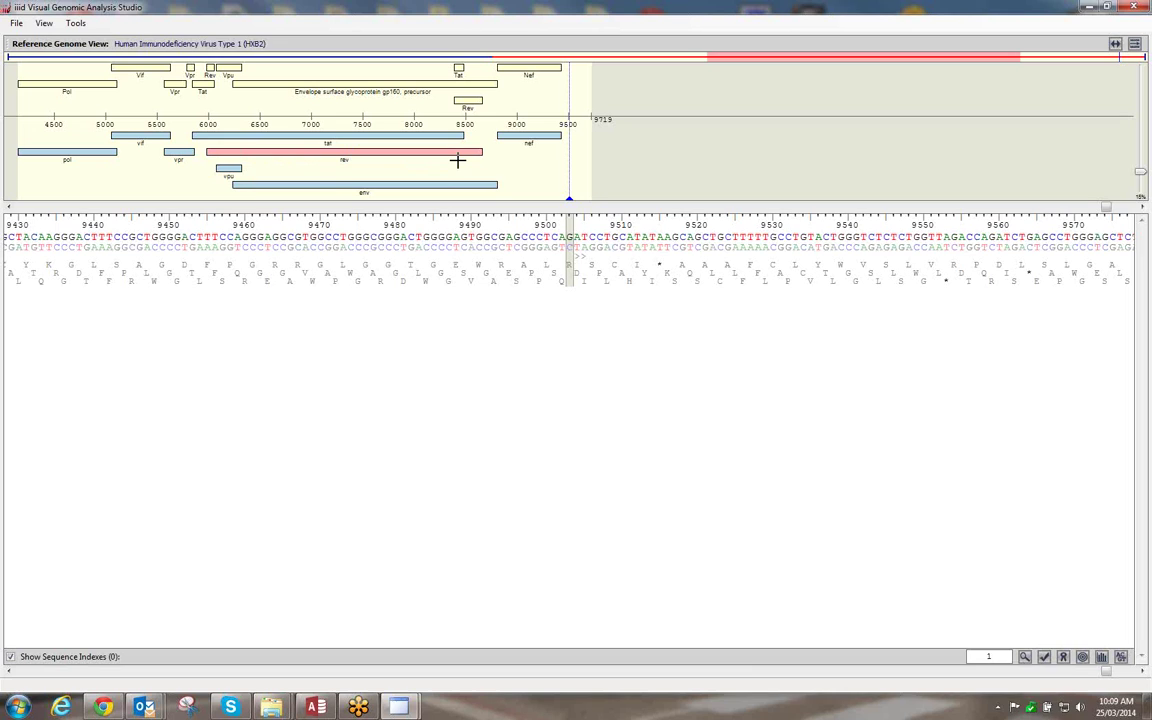
mouse_move(457, 160)
mouse_move(503, 67)
left_click_drag(1108, 208, 646, 207)
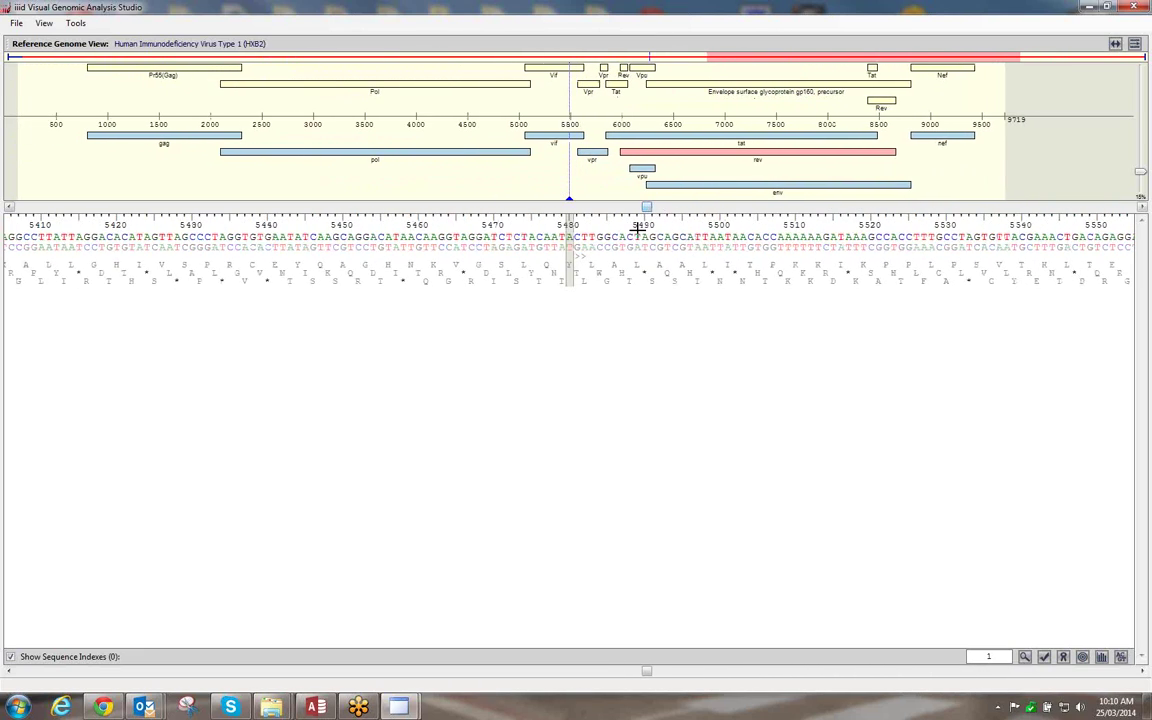
left_click(479, 151)
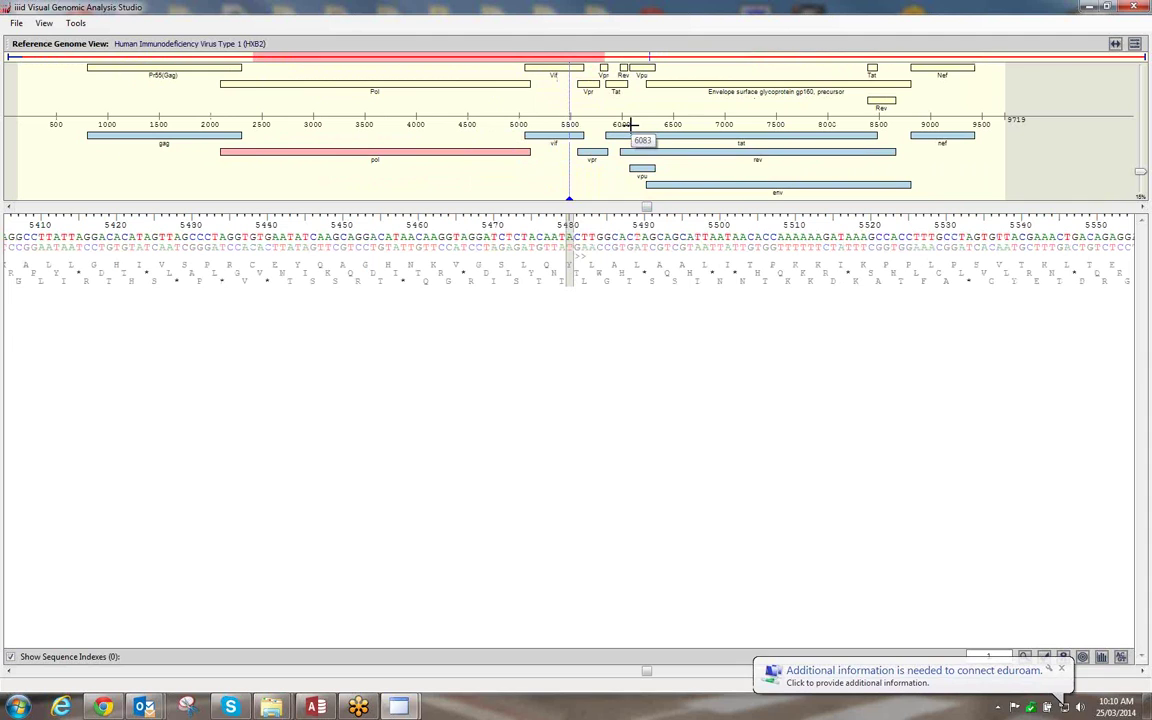
Highlight the Tat coding sequence, focus the sequence view on it and move to about genome position 5953
mouse_move(614, 84)
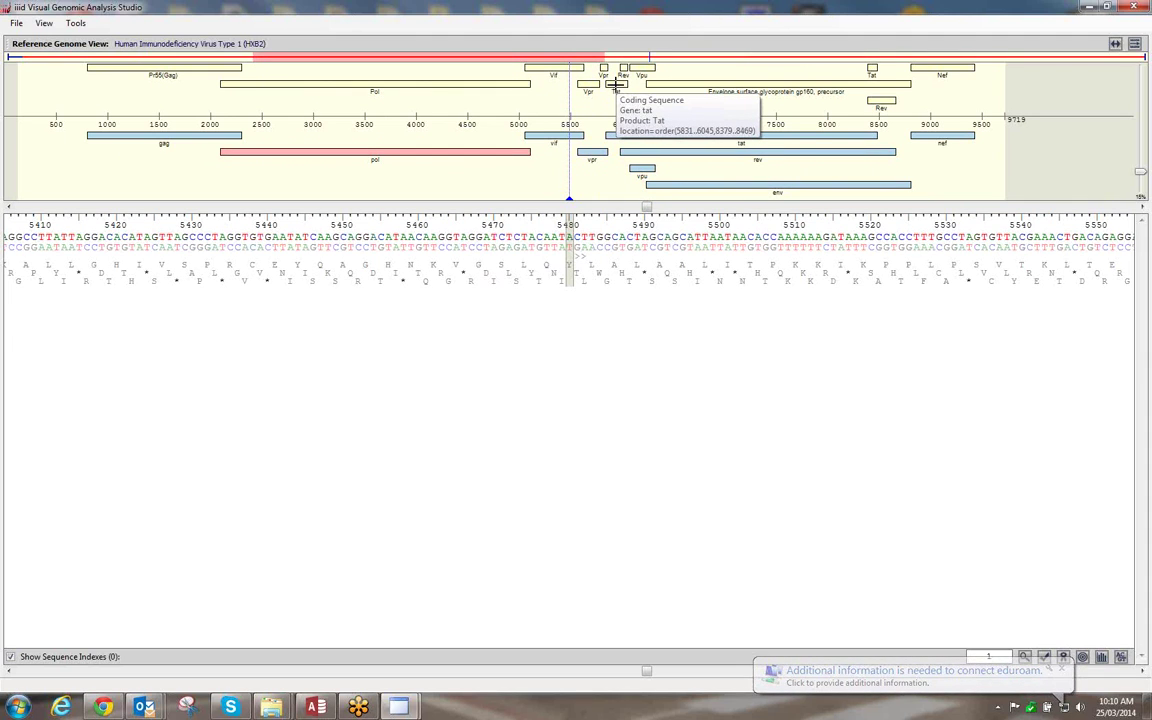
left_click(614, 84)
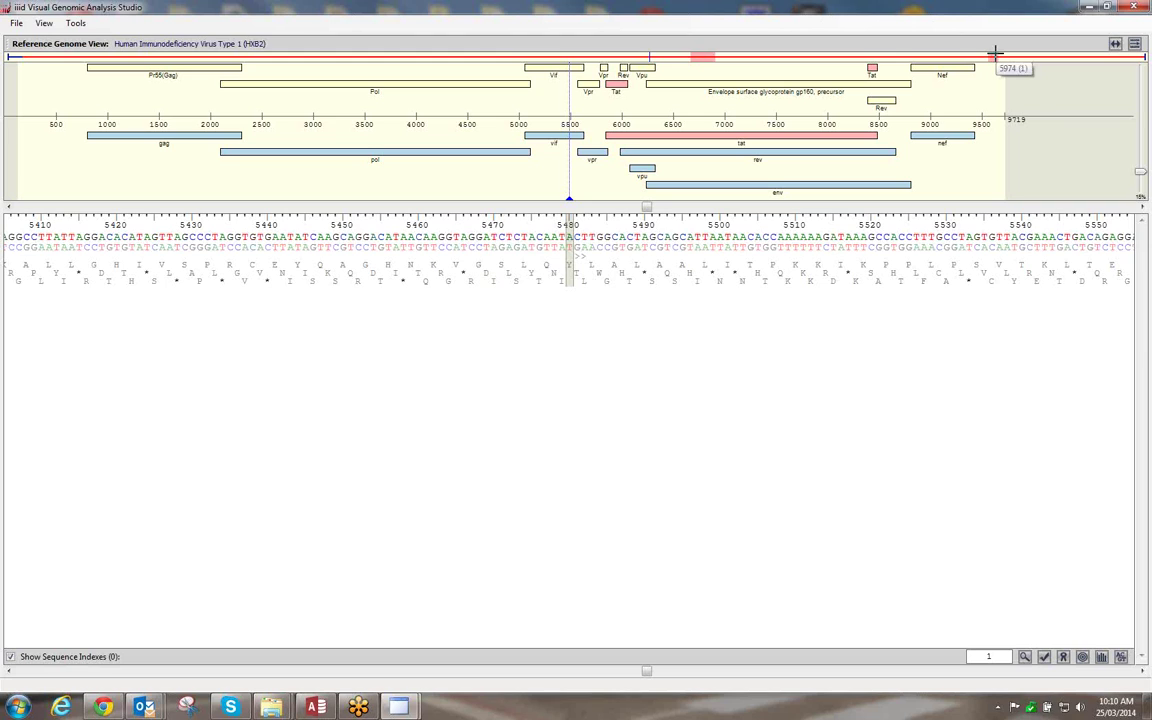
mouse_move(606, 84)
left_click(614, 85)
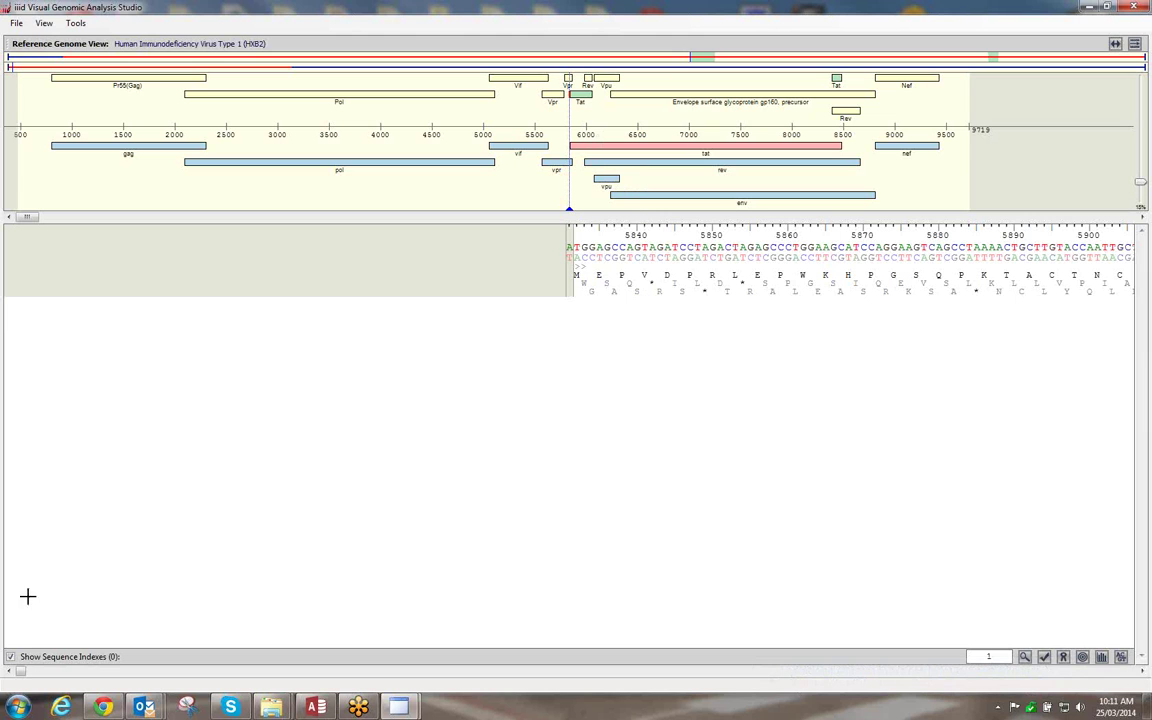
left_click_drag(24, 673, 468, 676)
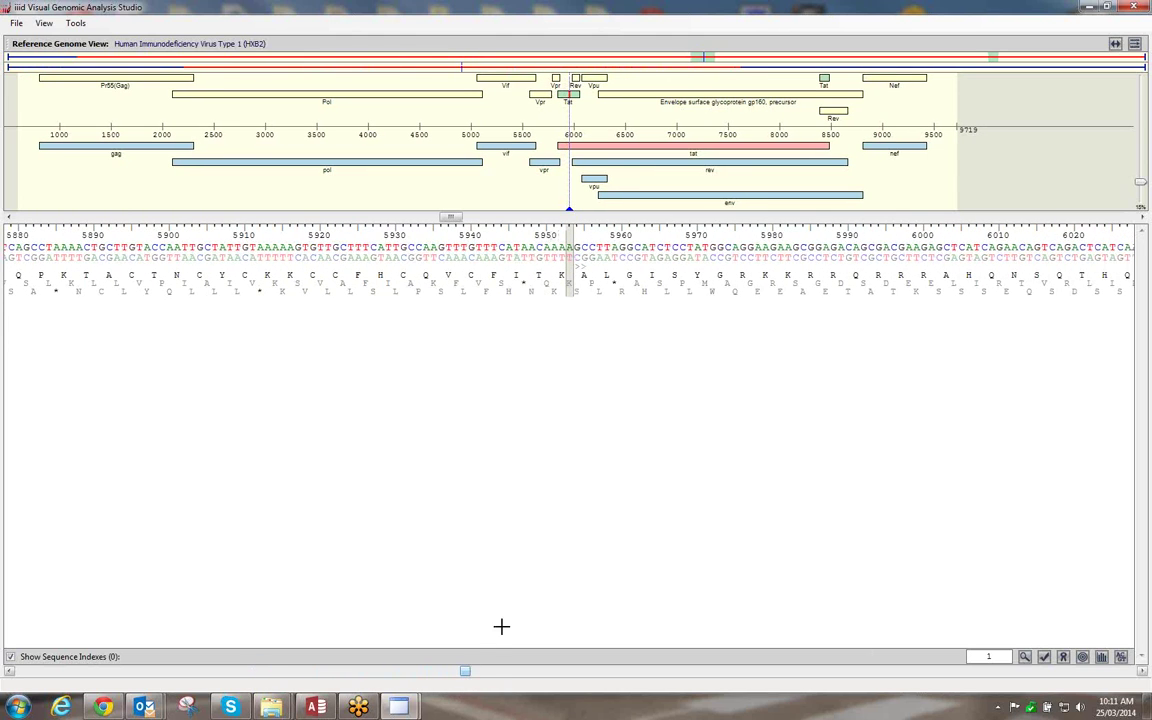
Set the sequence scale to show Feature Nucleotide Base Positions for the focused Tat coding sequence
right_click(521, 234)
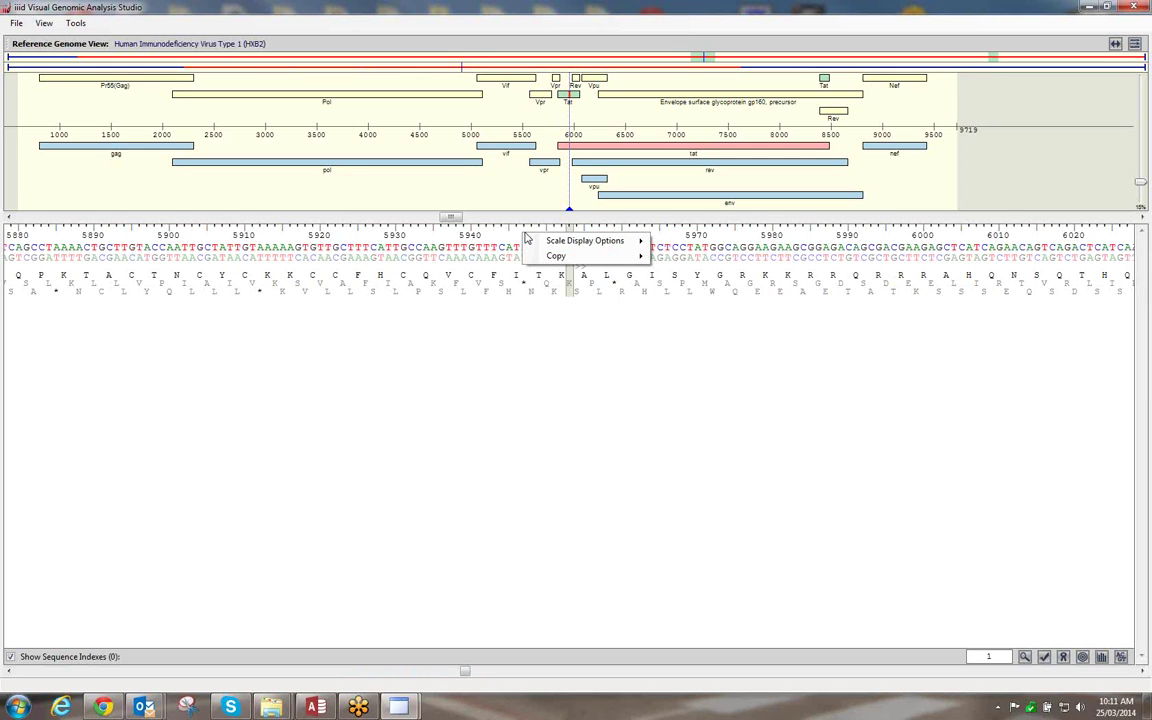
mouse_move(537, 245)
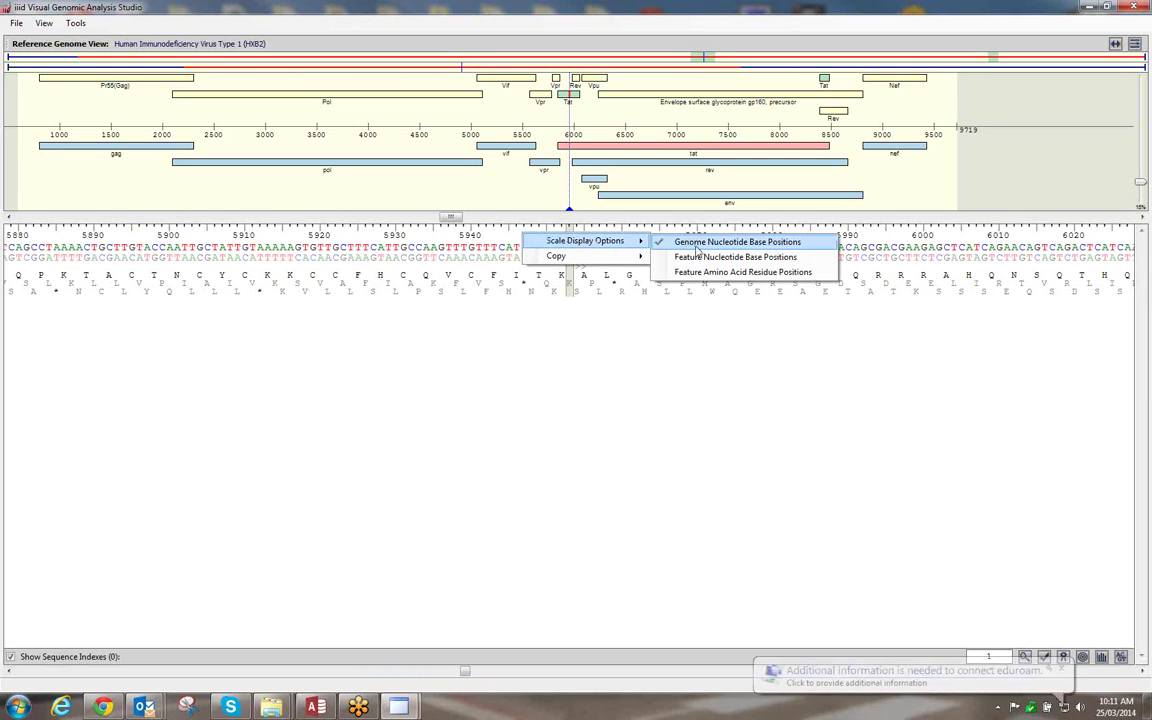
left_click(776, 260)
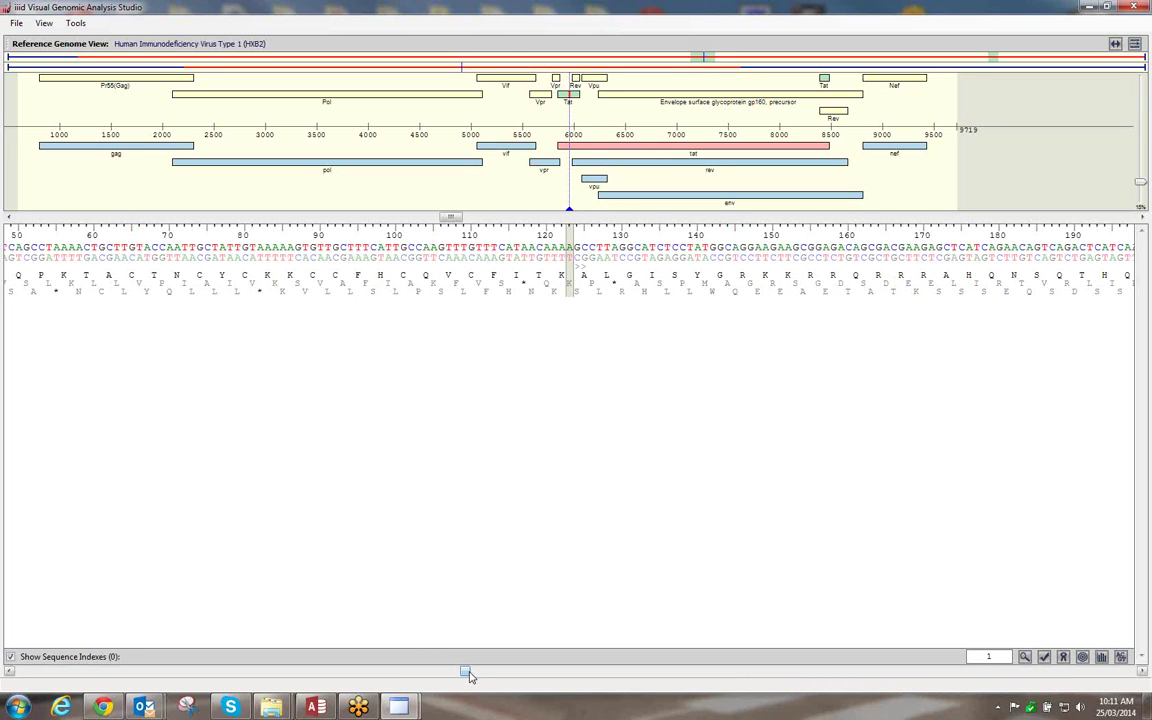
Examine the Tat coding sequence across the junction between its two segments, up to about feature base 219
left_click_drag(470, 677, 658, 688)
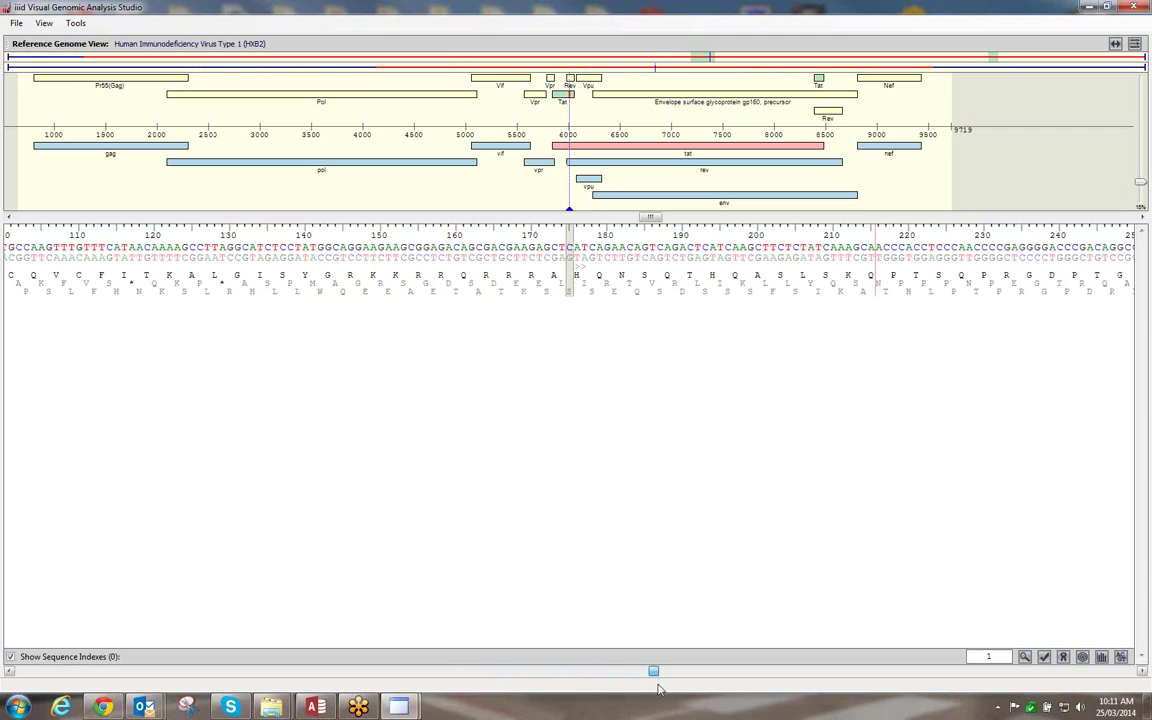
mouse_move(577, 80)
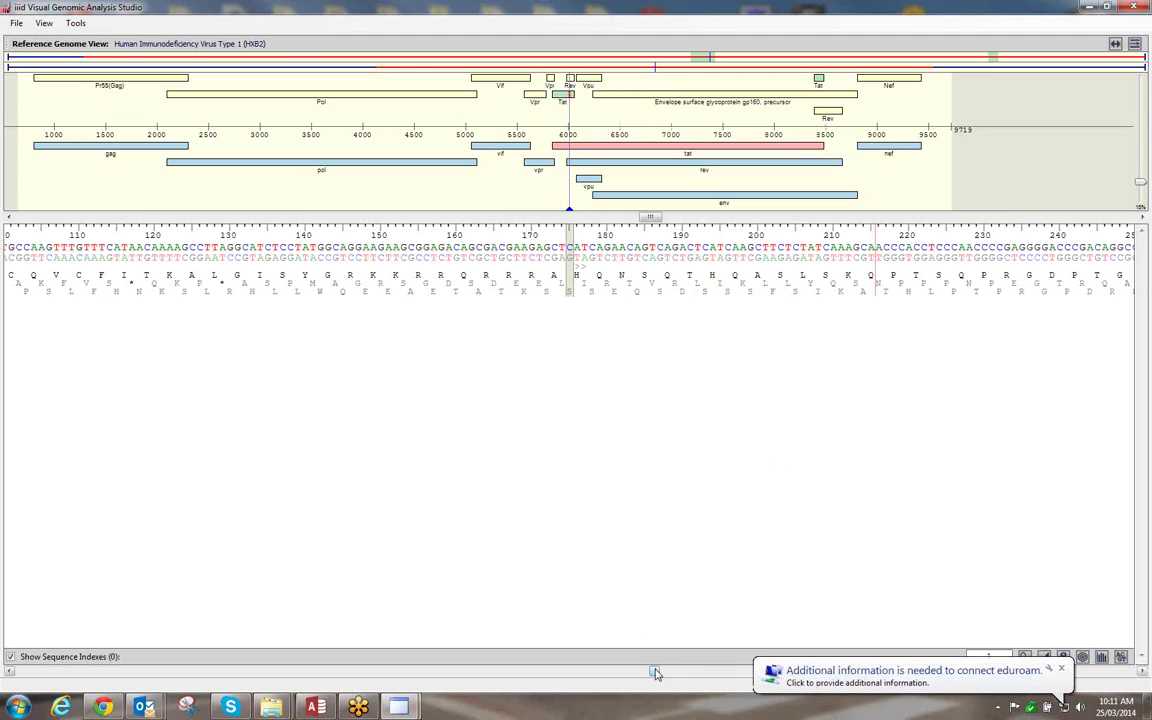
left_click_drag(655, 673, 763, 672)
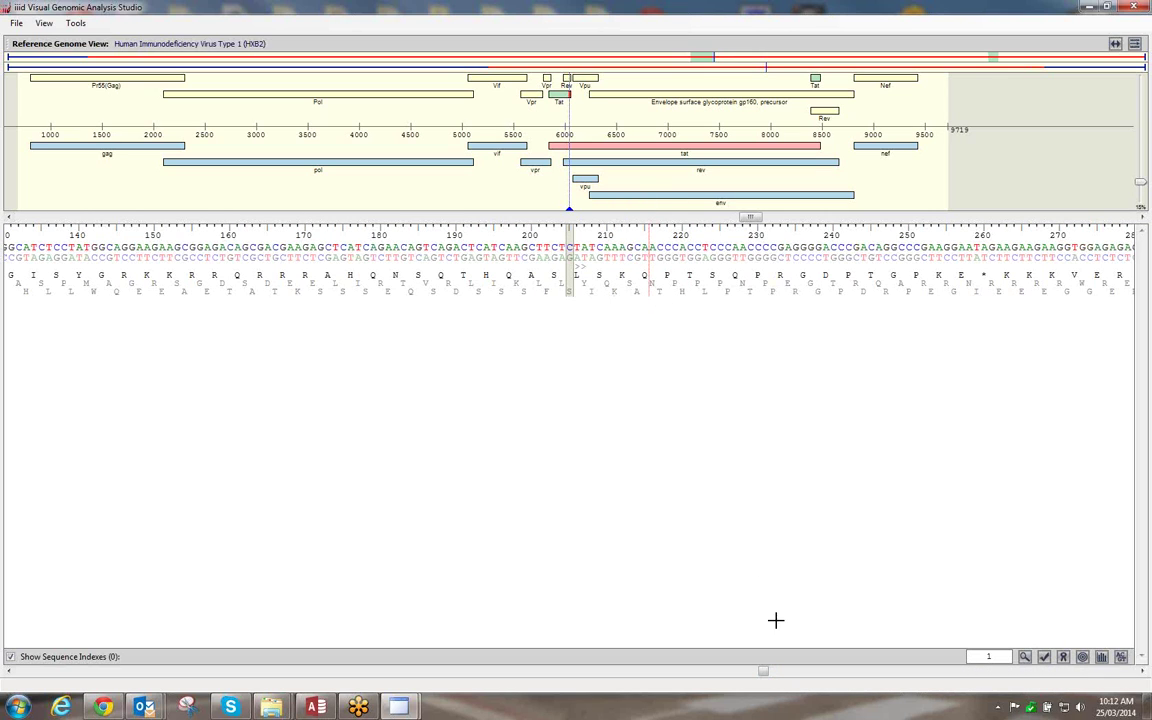
left_click_drag(763, 672, 813, 672)
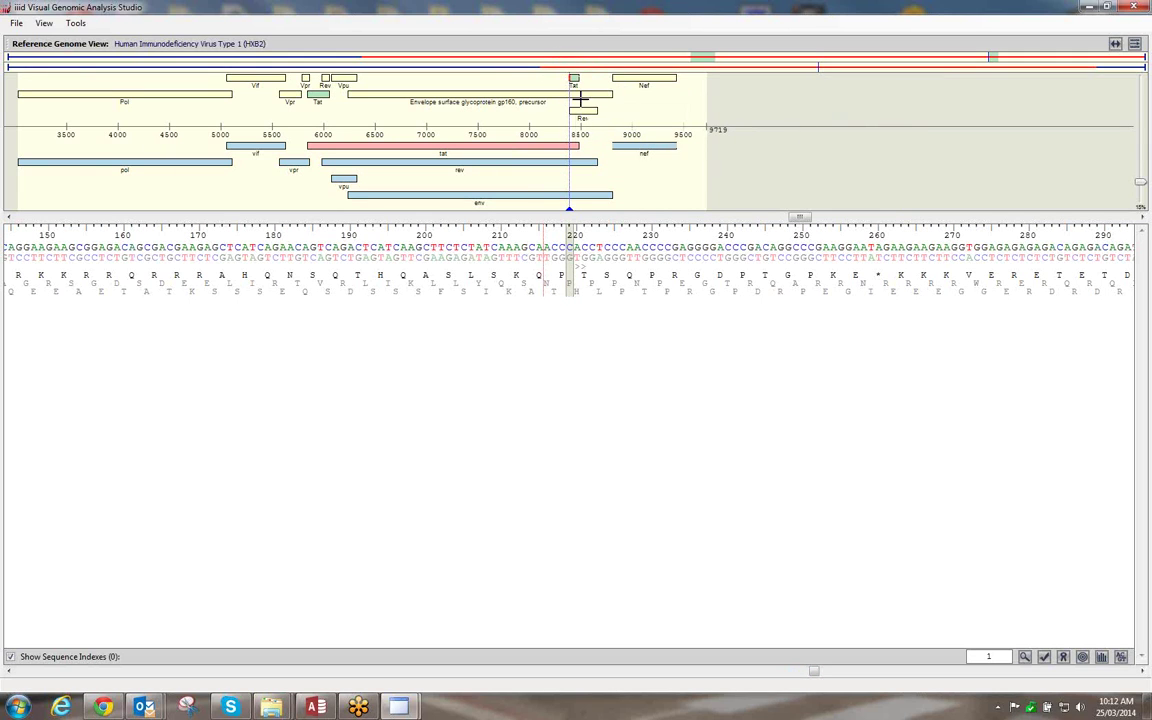
mouse_move(580, 100)
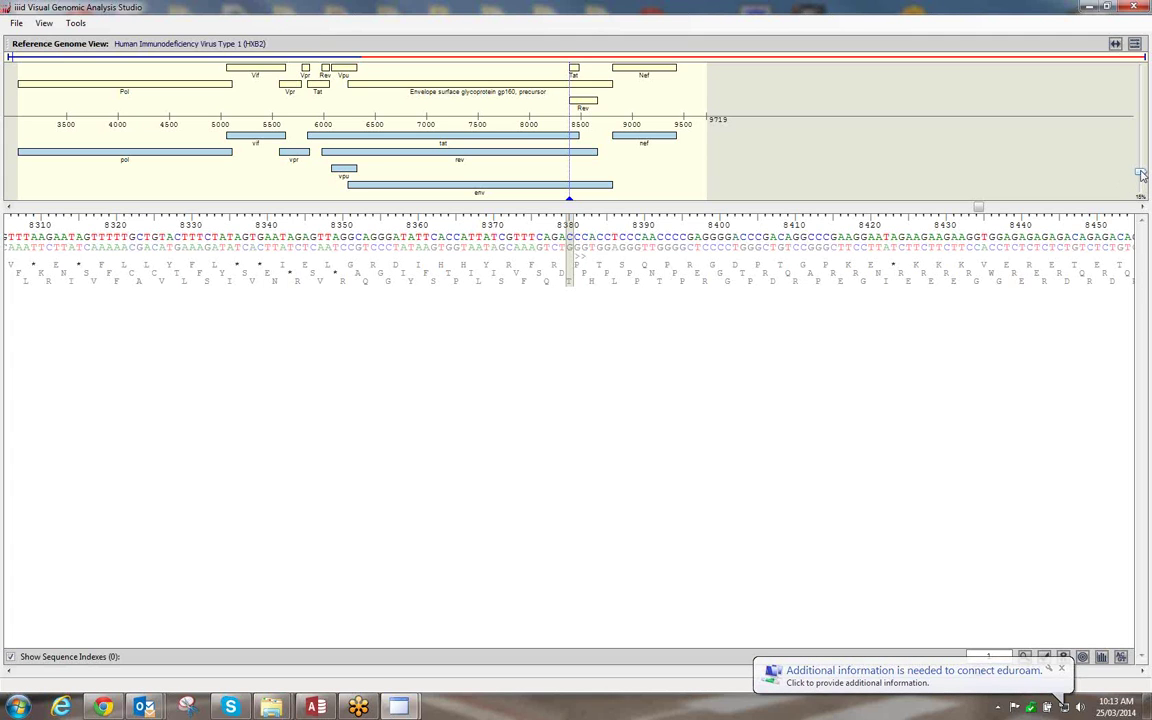
Try the genome map at 100% zoom, centre it near position 4083 and set the zoom to 29%
left_click_drag(1141, 175, 1150, 68)
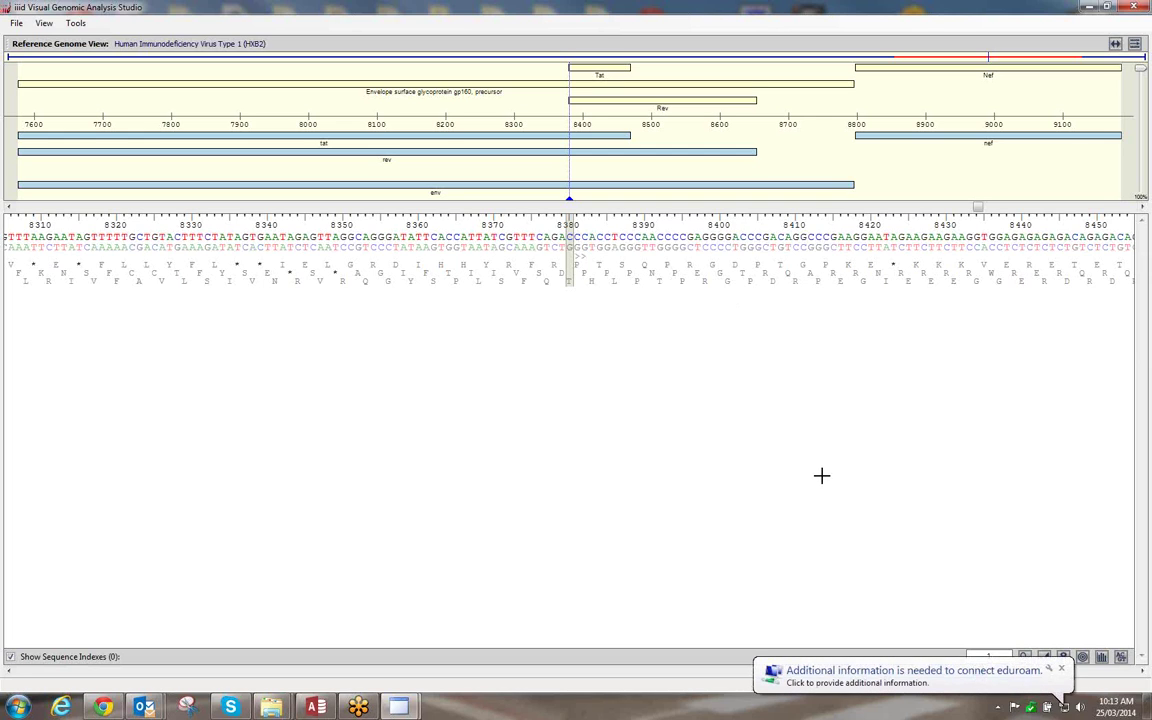
left_click(1062, 670)
left_click_drag(975, 677, 486, 643)
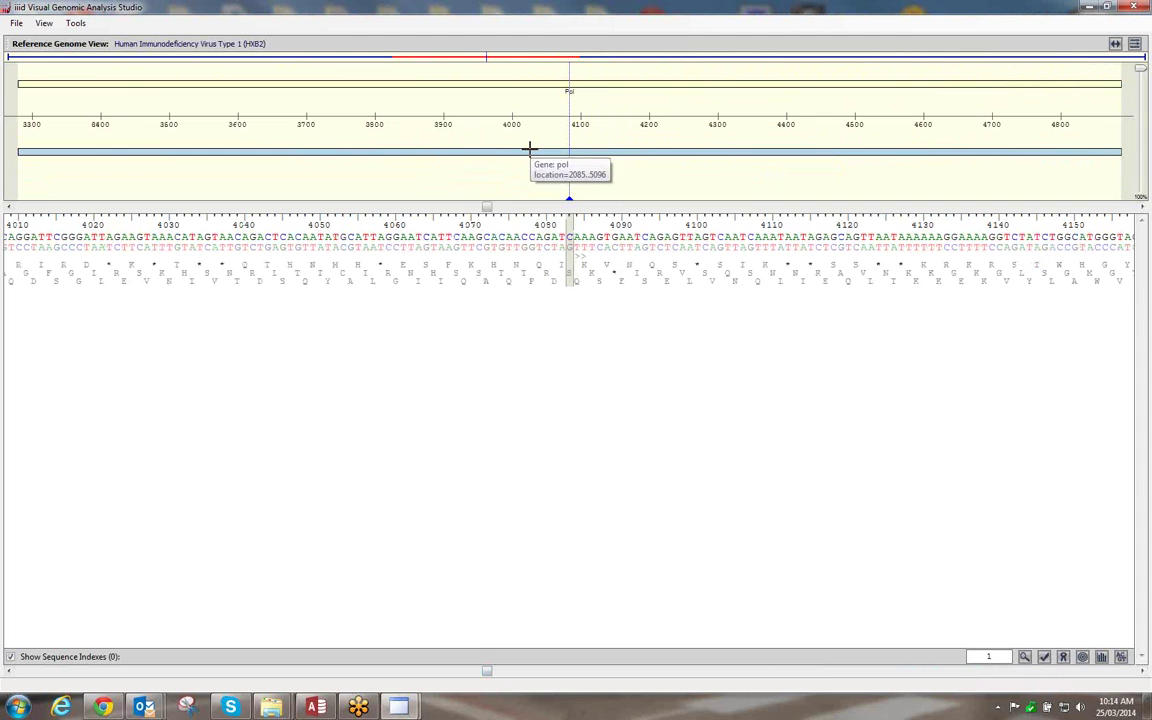
left_click_drag(1142, 76, 1141, 153)
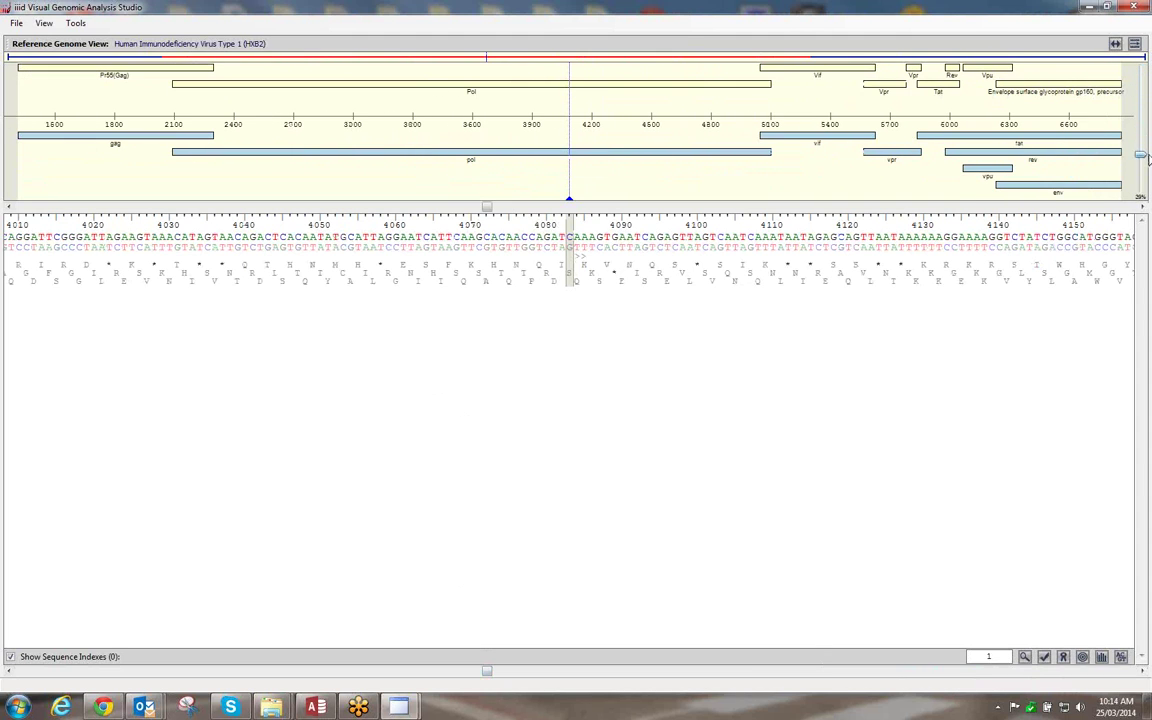
Examine the tat gene's options for copying details, DNA and translated sequences, and its gene display options
right_click(950, 137)
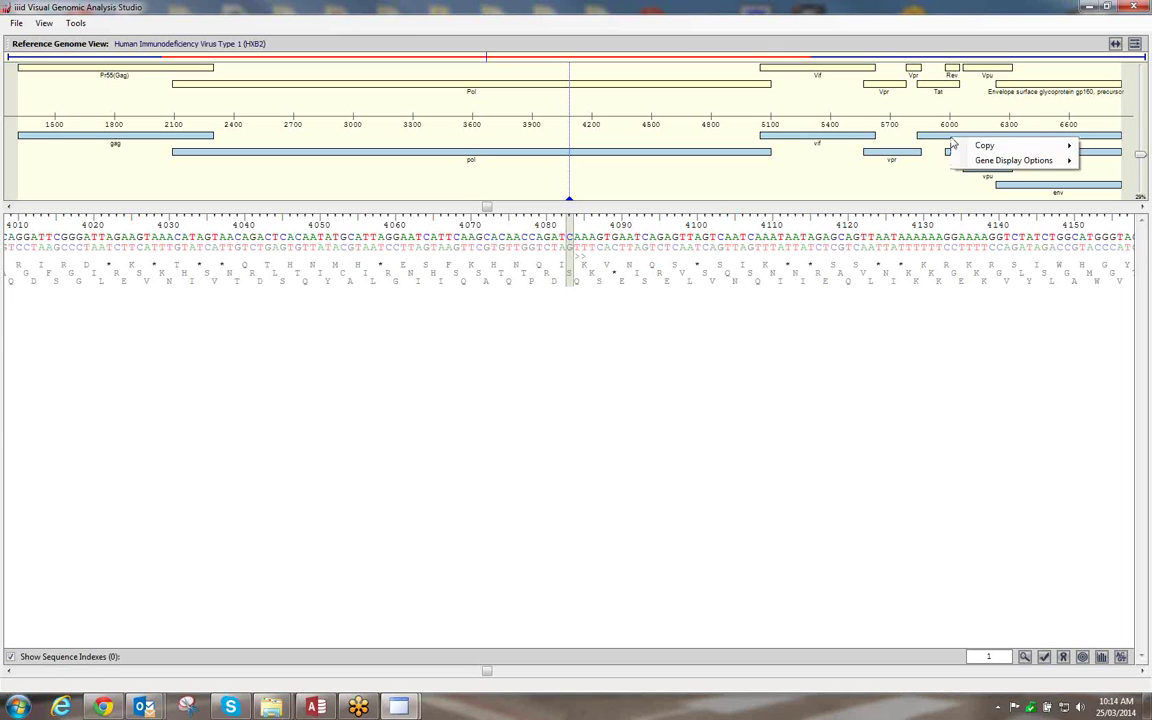
mouse_move(984, 150)
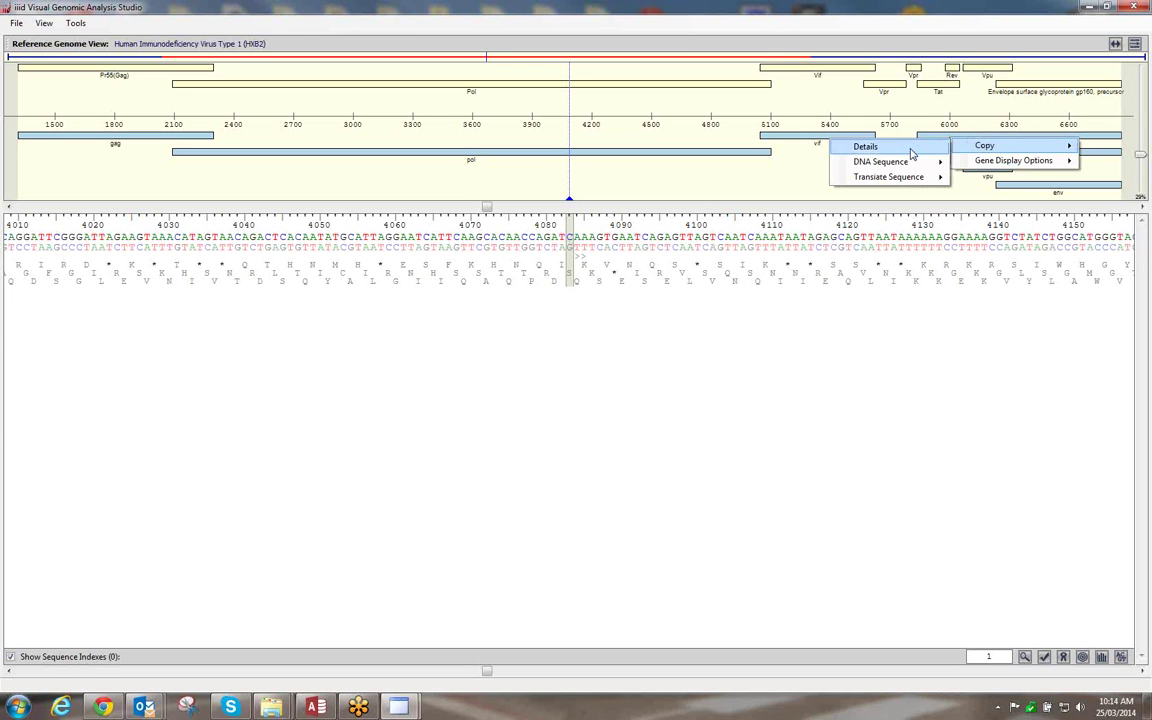
mouse_move(910, 165)
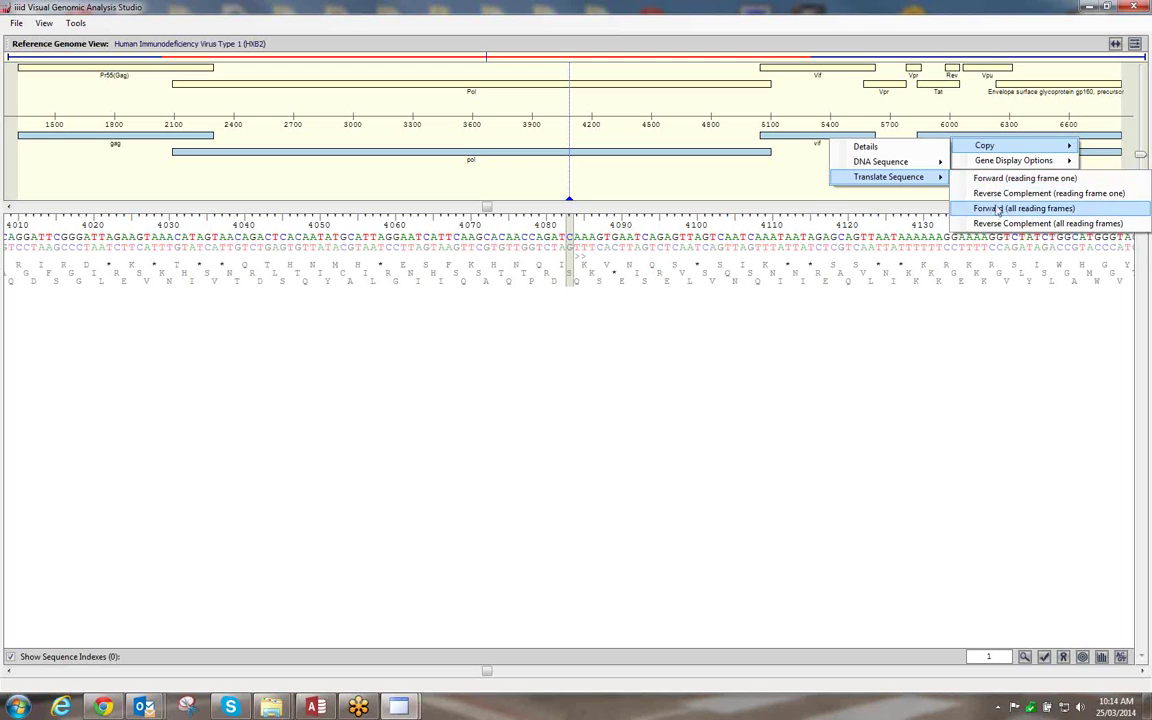
mouse_move(990, 168)
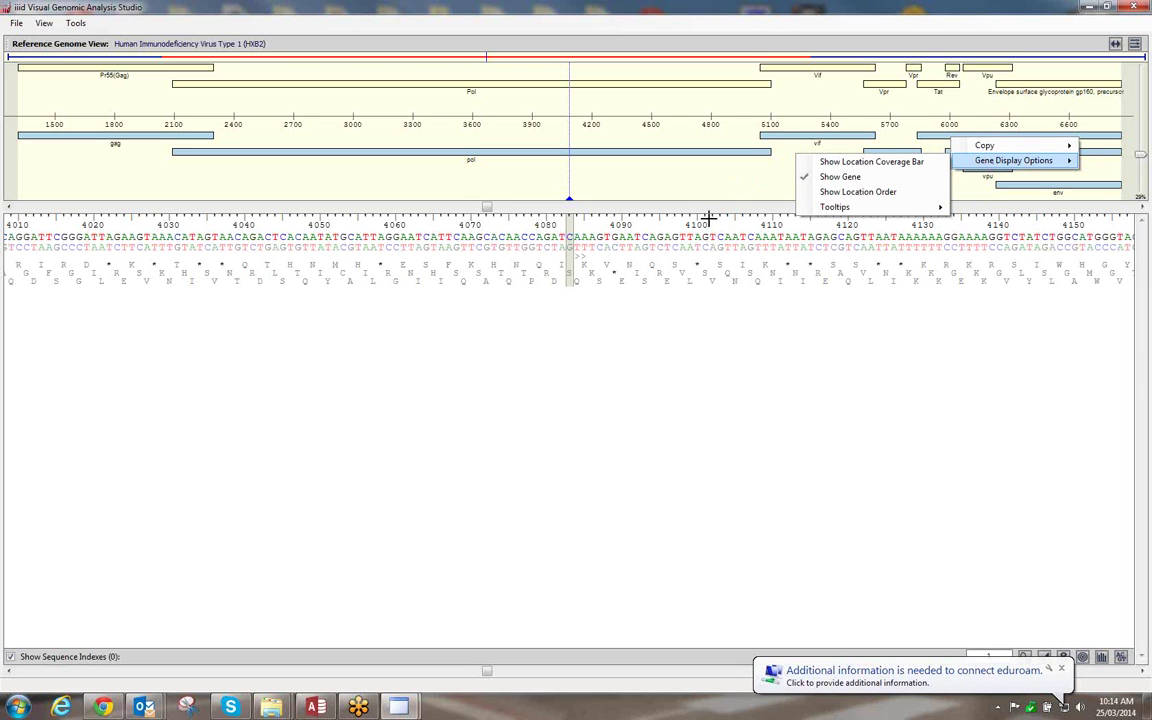
Examine the sequence view's options for copying the DNA sequence and the translated sequence by reading frame
right_click(697, 234)
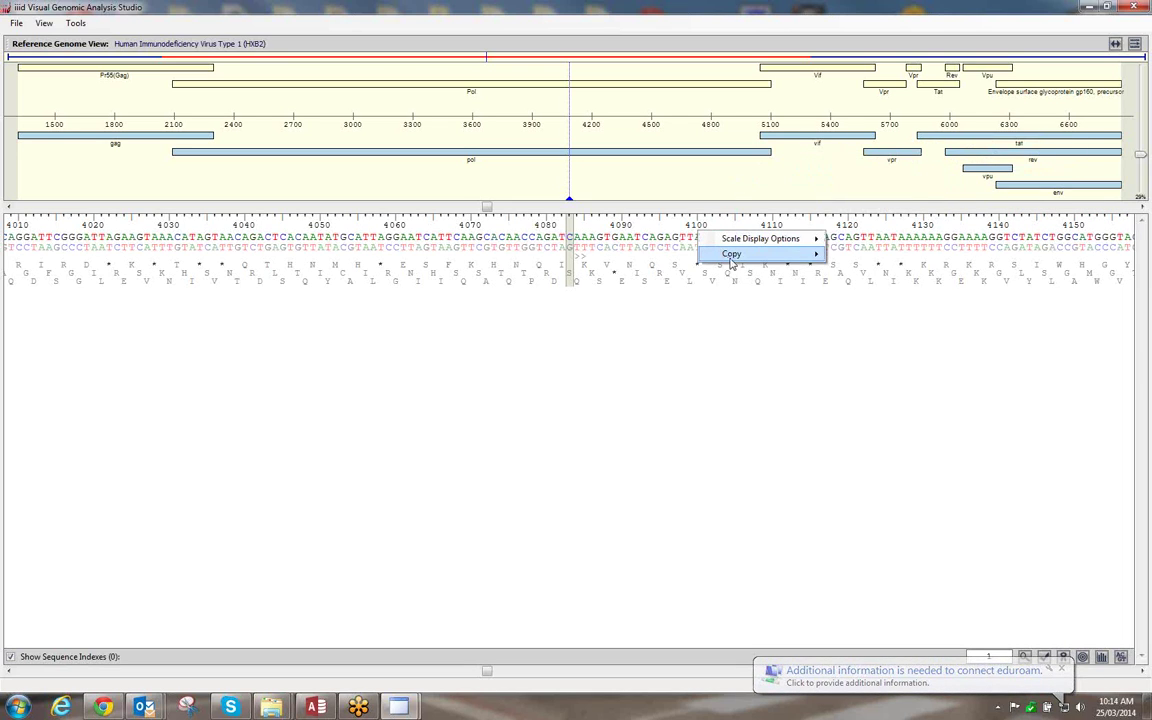
mouse_move(733, 255)
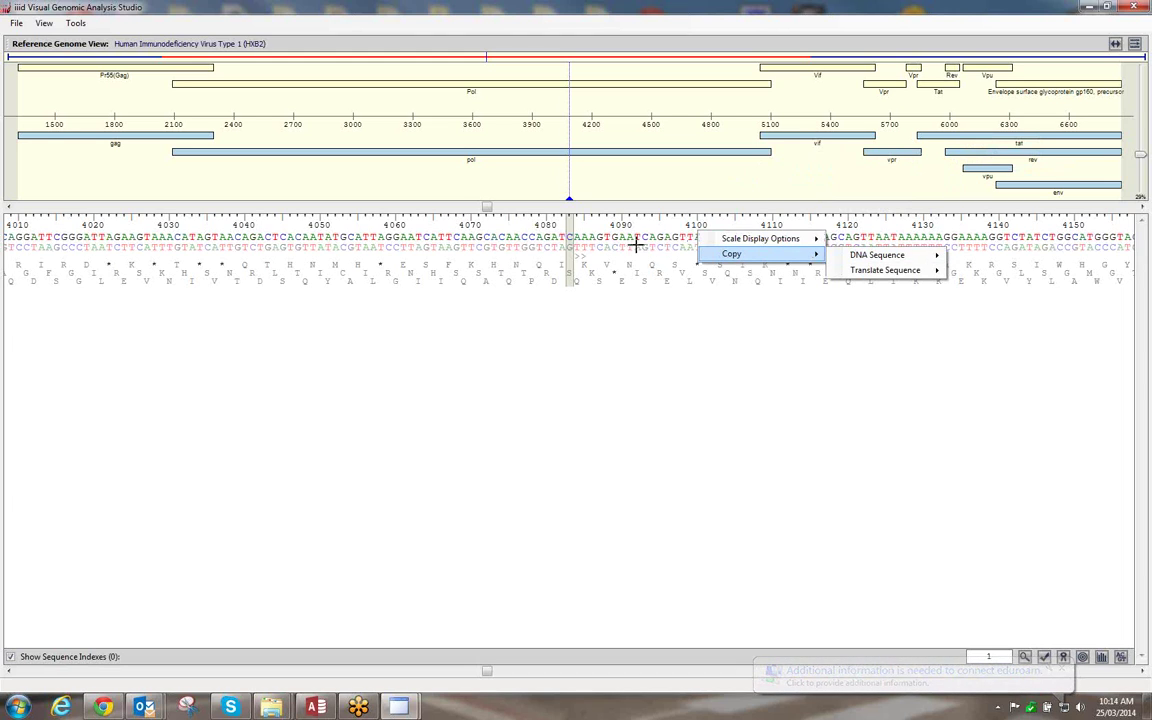
mouse_move(876, 260)
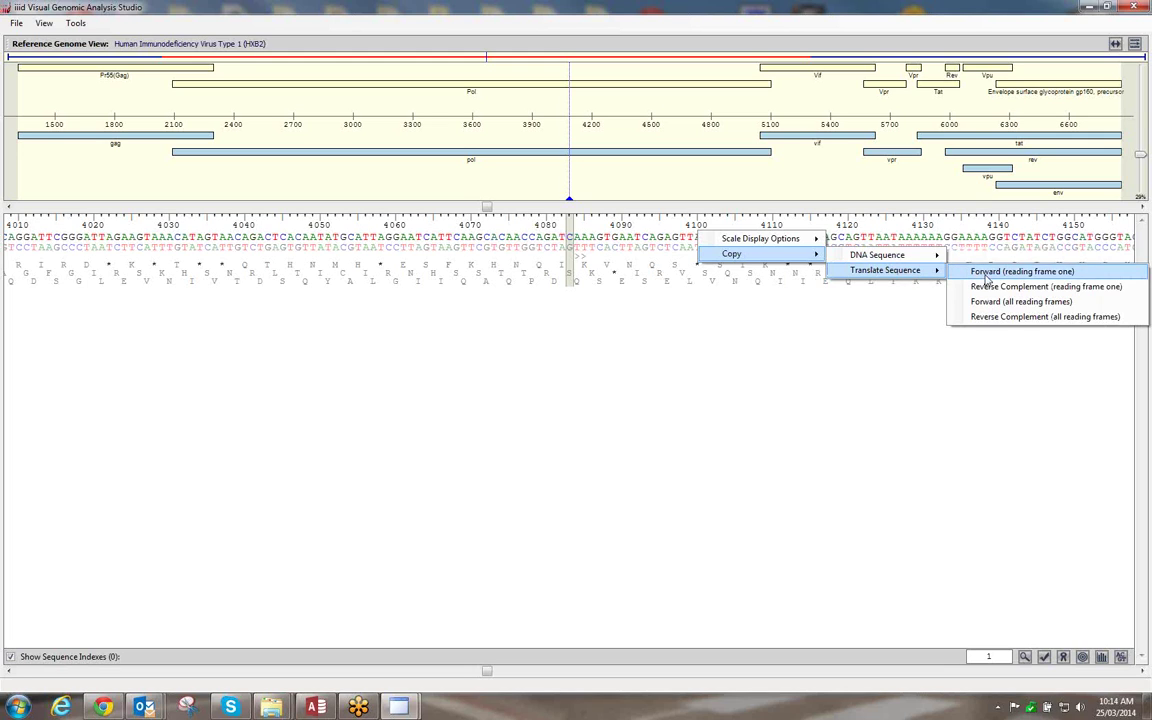
Set up a sequence import of BAM files that includes assembly read info and quality scores, with a reference trim of 601
left_click(805, 180)
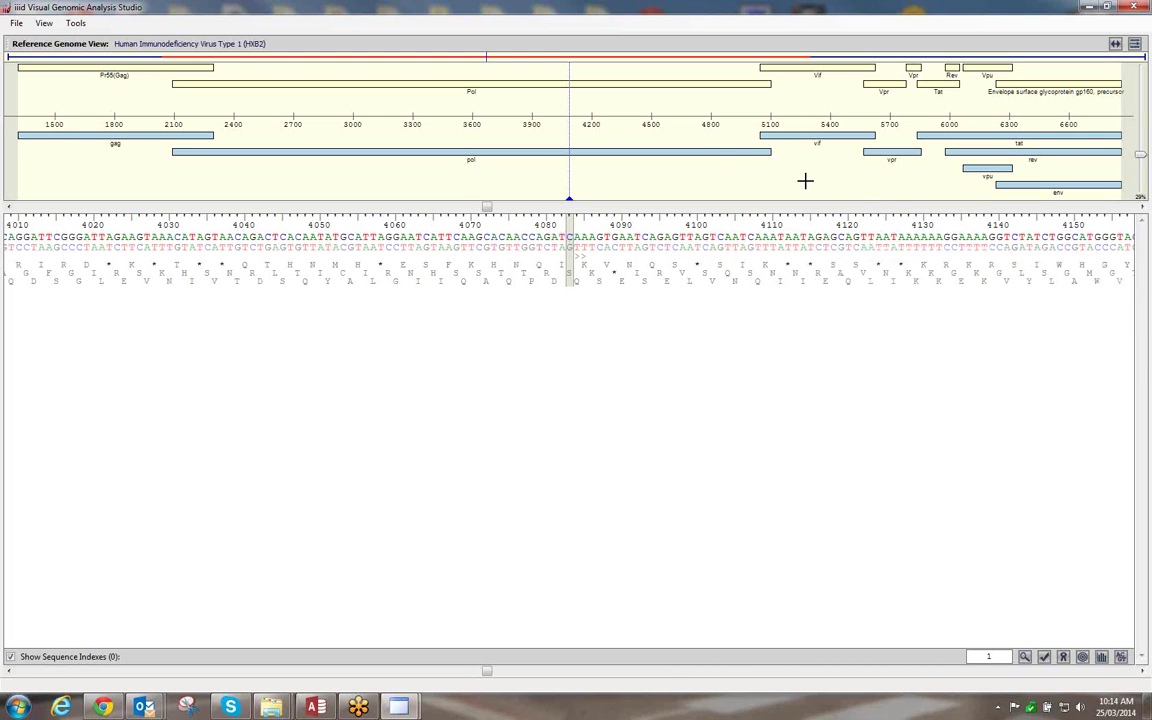
left_click(17, 23)
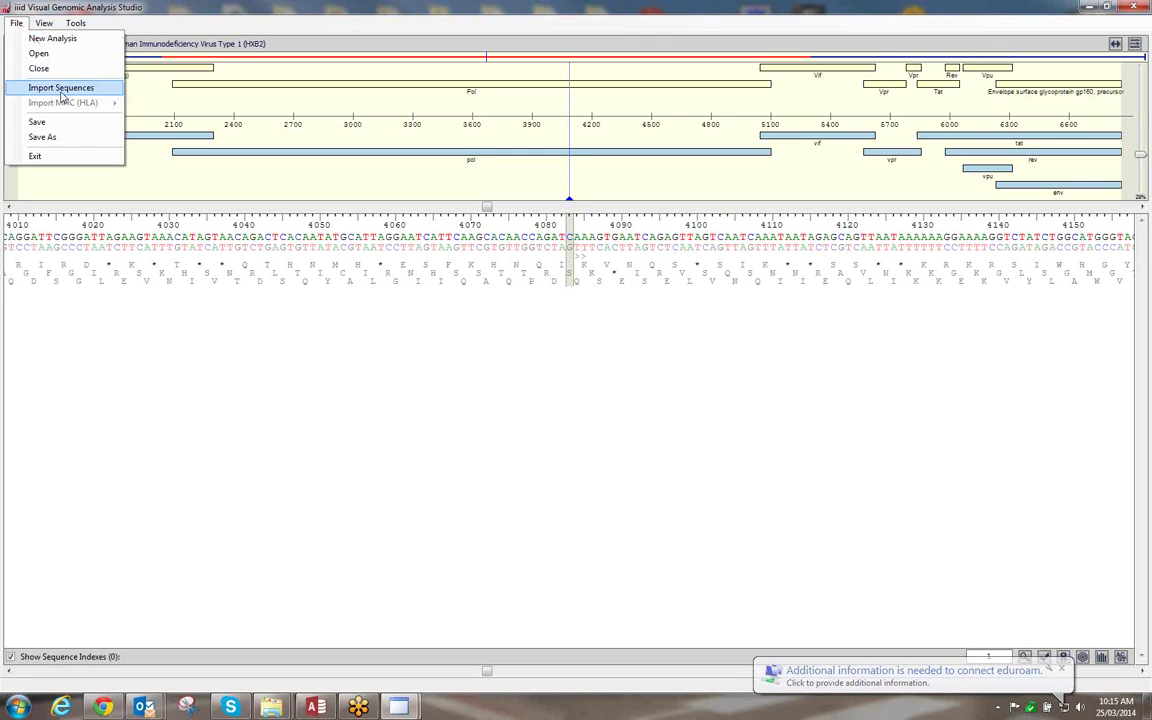
left_click(62, 89)
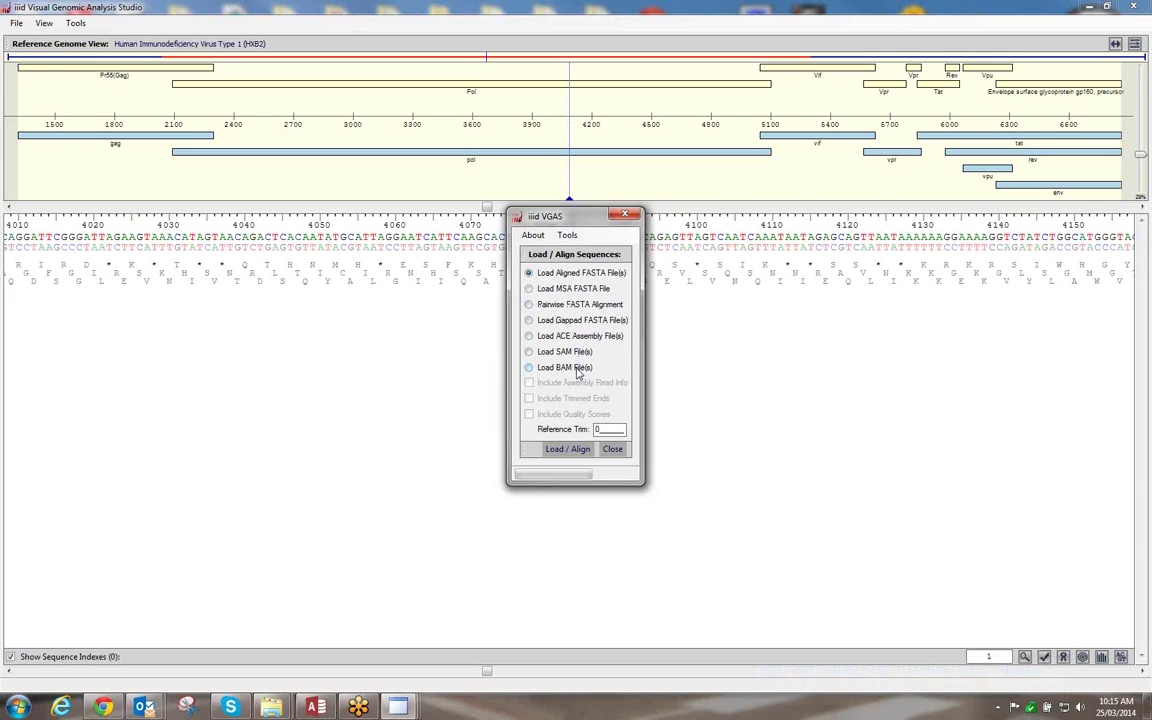
left_click(529, 368)
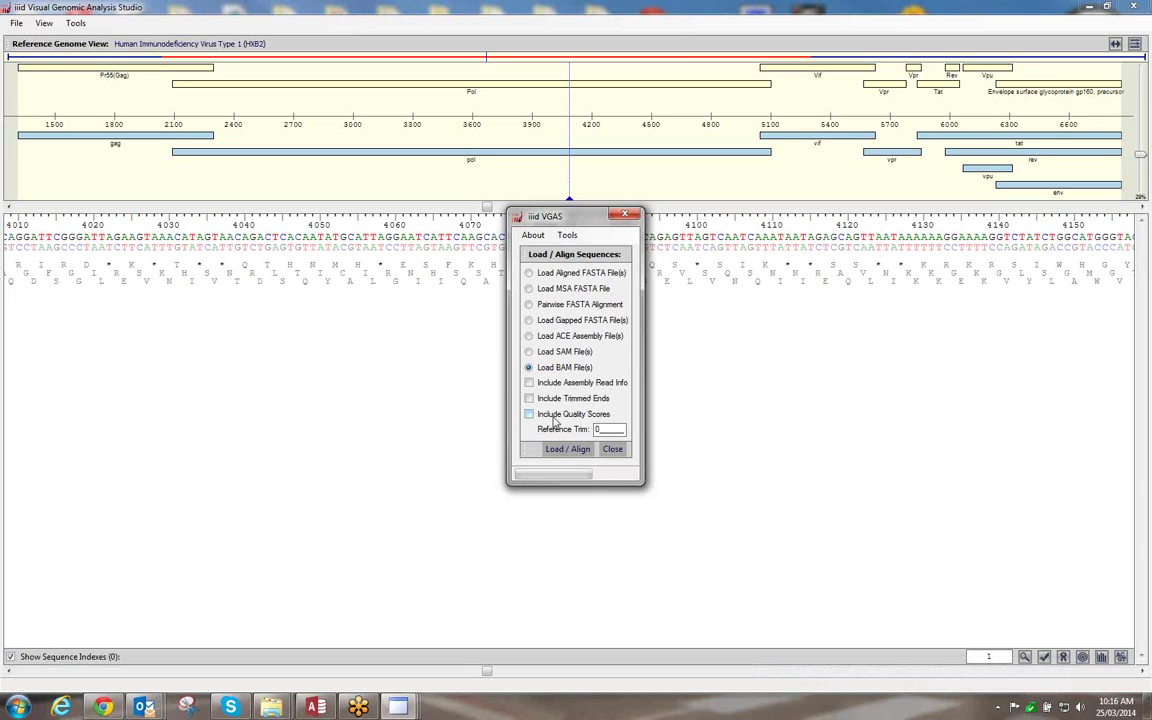
left_click(530, 383)
left_click(529, 414)
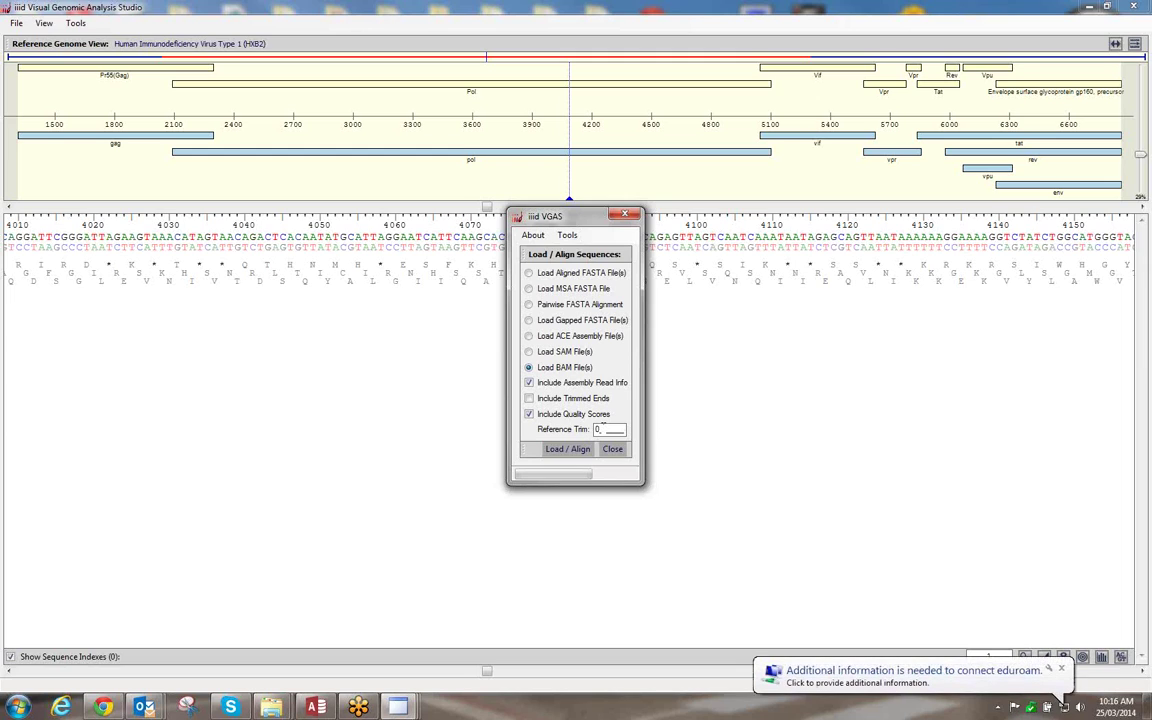
double_click(600, 429)
type("601")
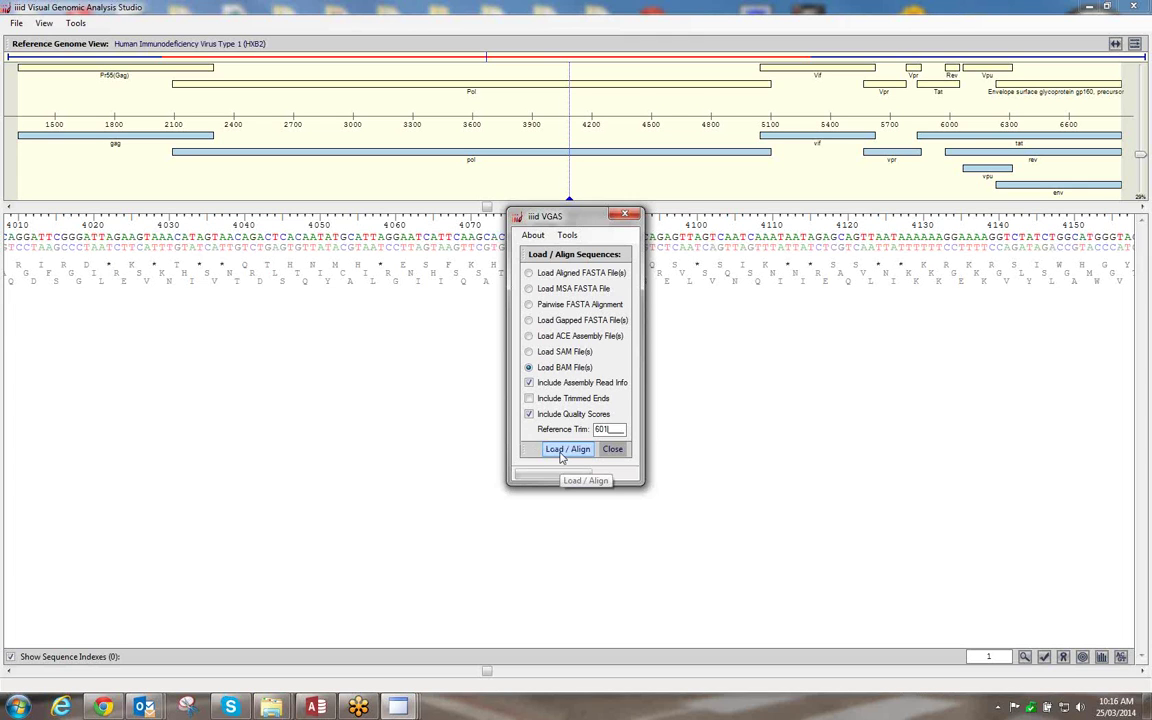
Start the import and browse to the folder Computing\iiidApplicationInstalls\iiidVGAS\Bam on the T: drive
left_click(563, 450)
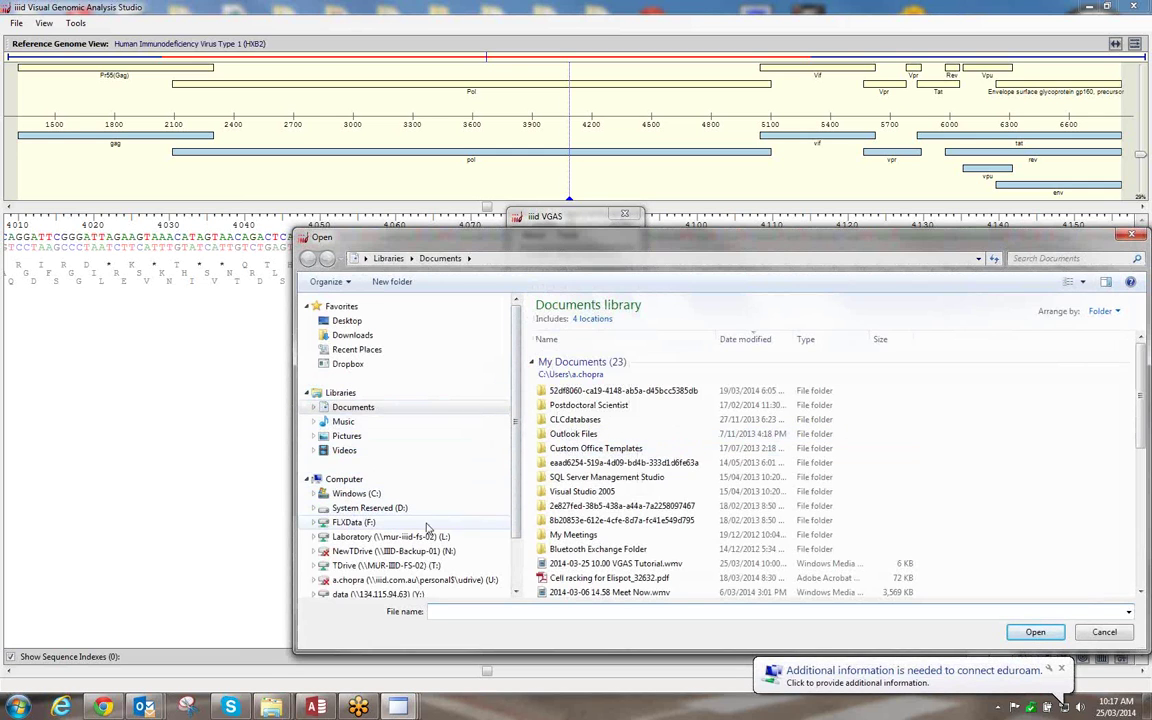
left_click(438, 565)
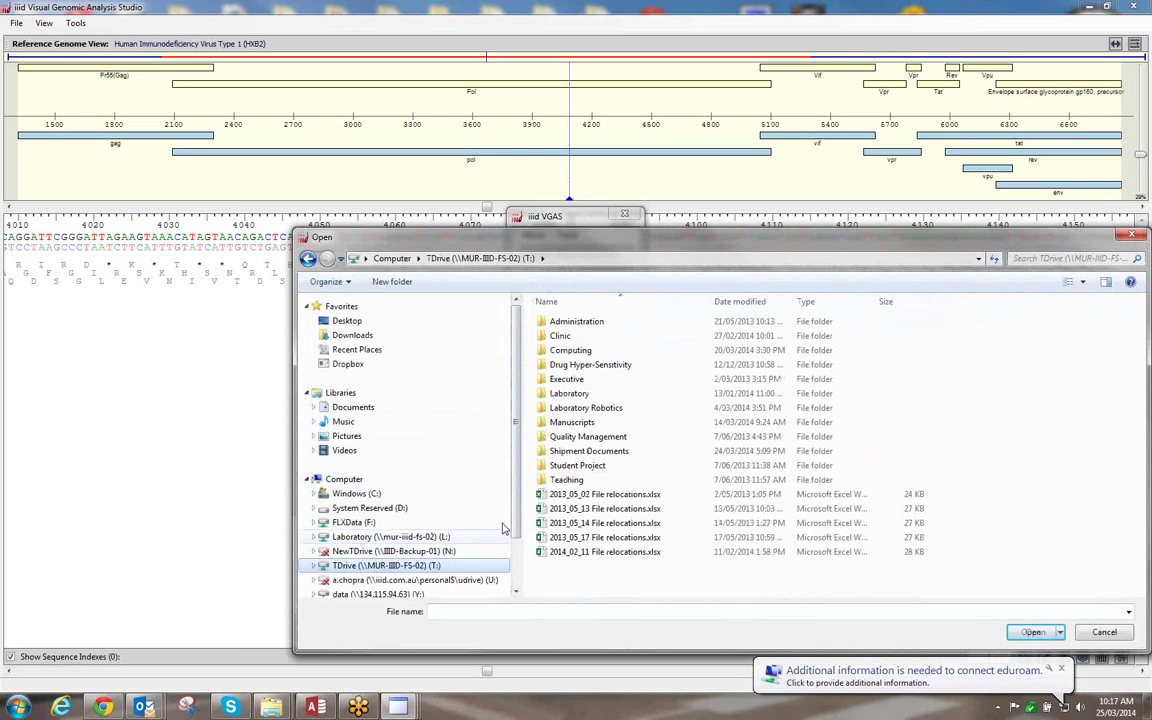
double_click(575, 350)
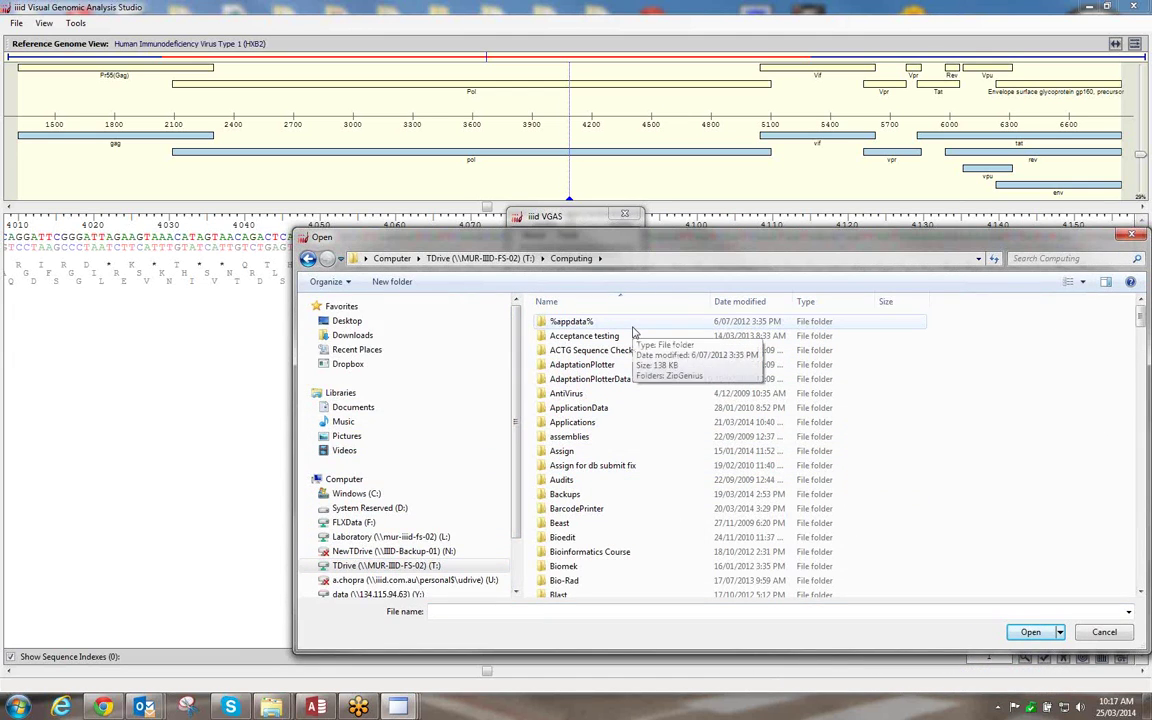
scroll(1028, 370, "down", 15)
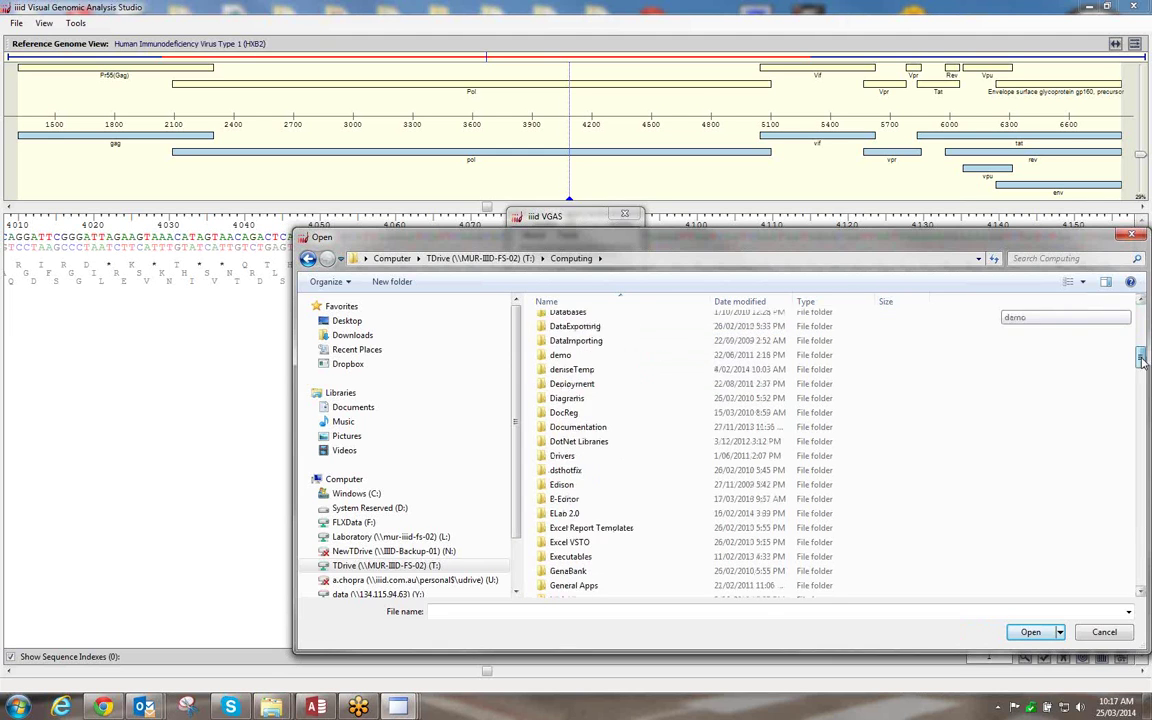
left_click_drag(1145, 415, 1141, 375)
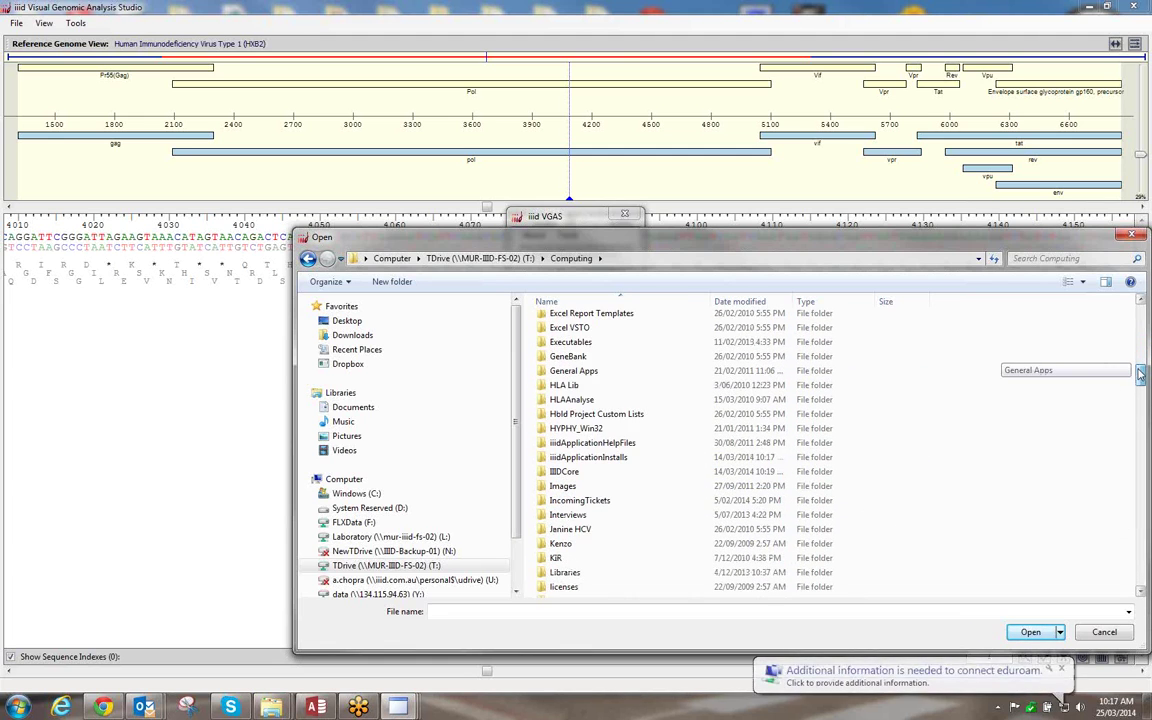
double_click(640, 458)
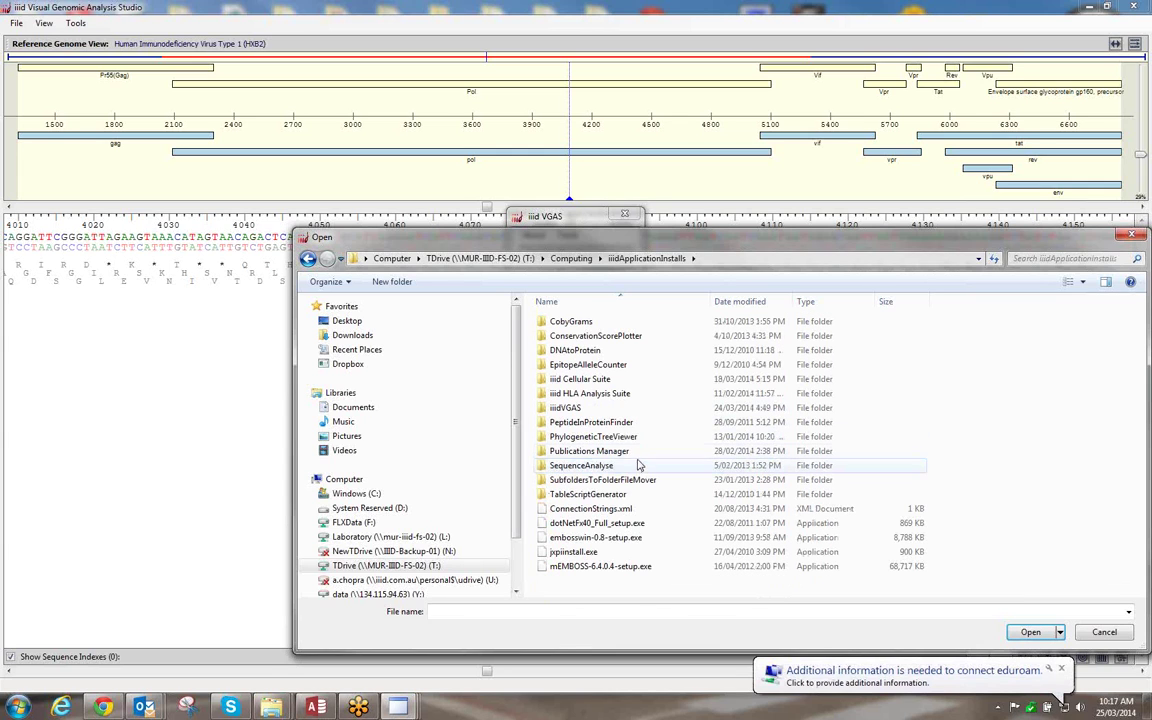
double_click(632, 407)
double_click(557, 350)
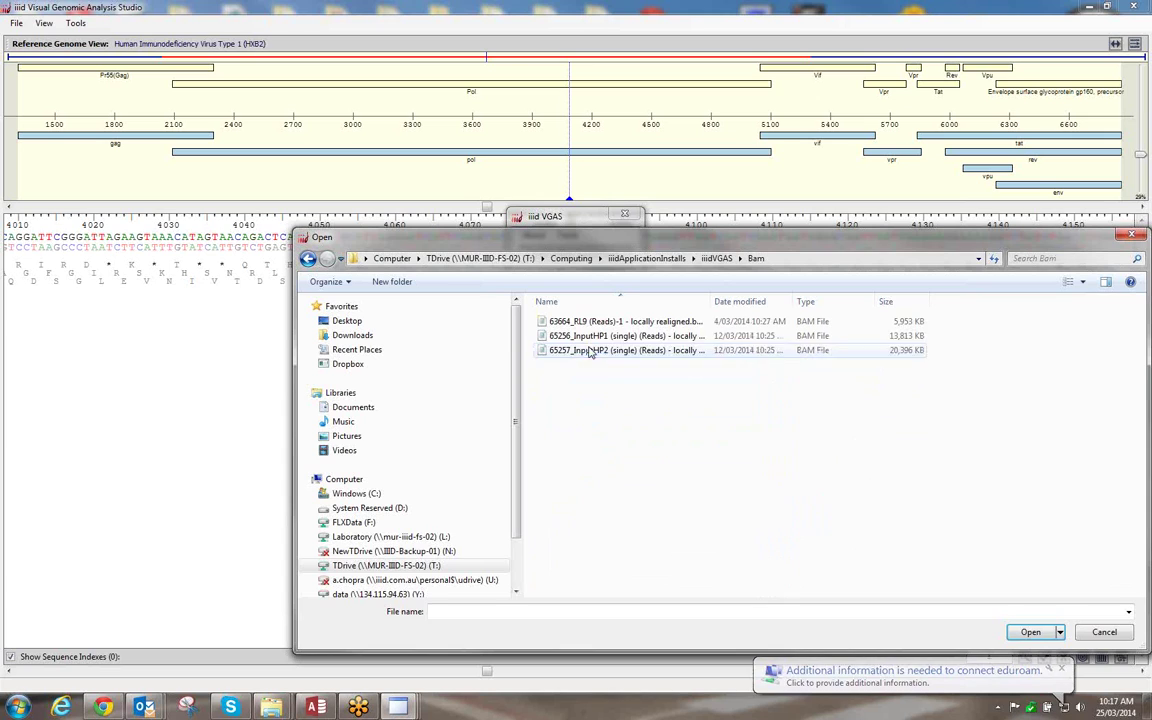
Load the file "63664_RL9 (Reads)-1 - locally realigned.bam" and accept the warning about discarded reads
left_click_drag(708, 298, 795, 298)
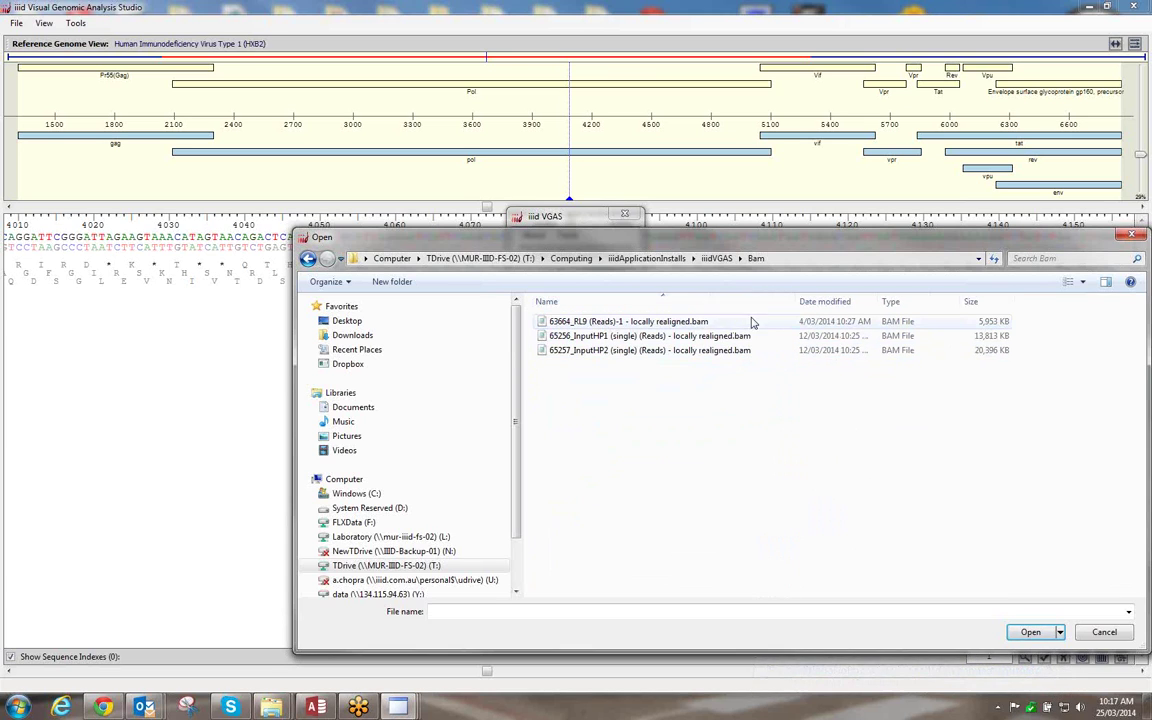
left_click(685, 323)
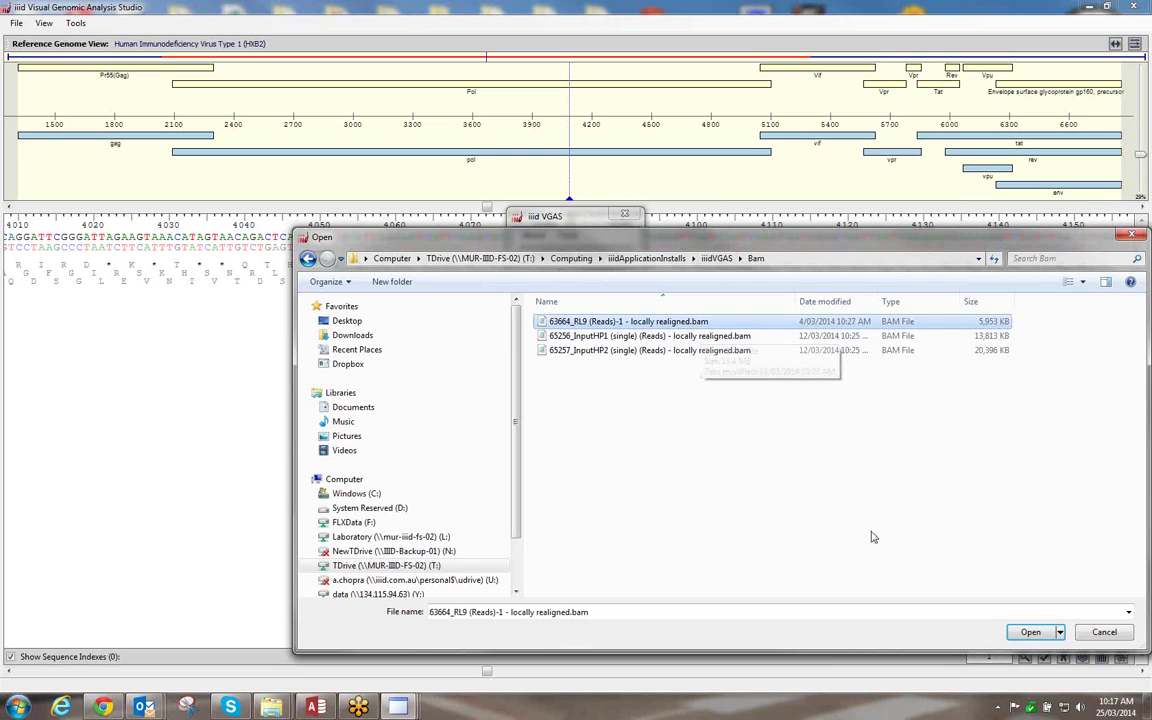
left_click(1030, 633)
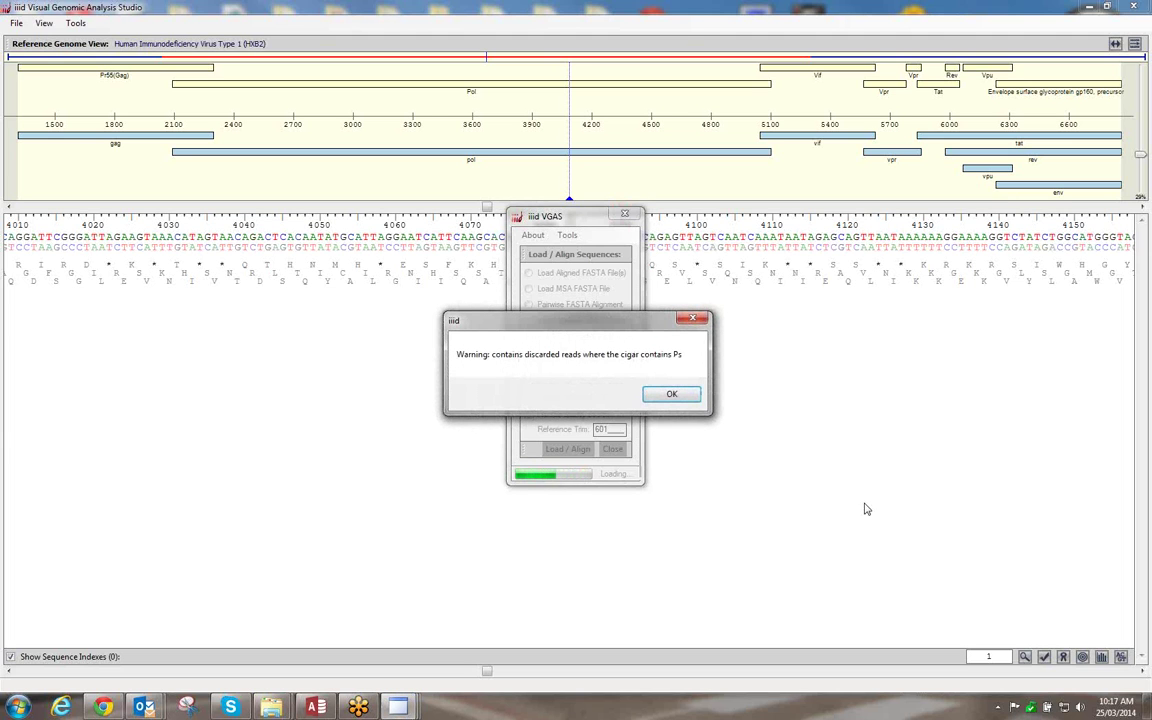
left_click(677, 393)
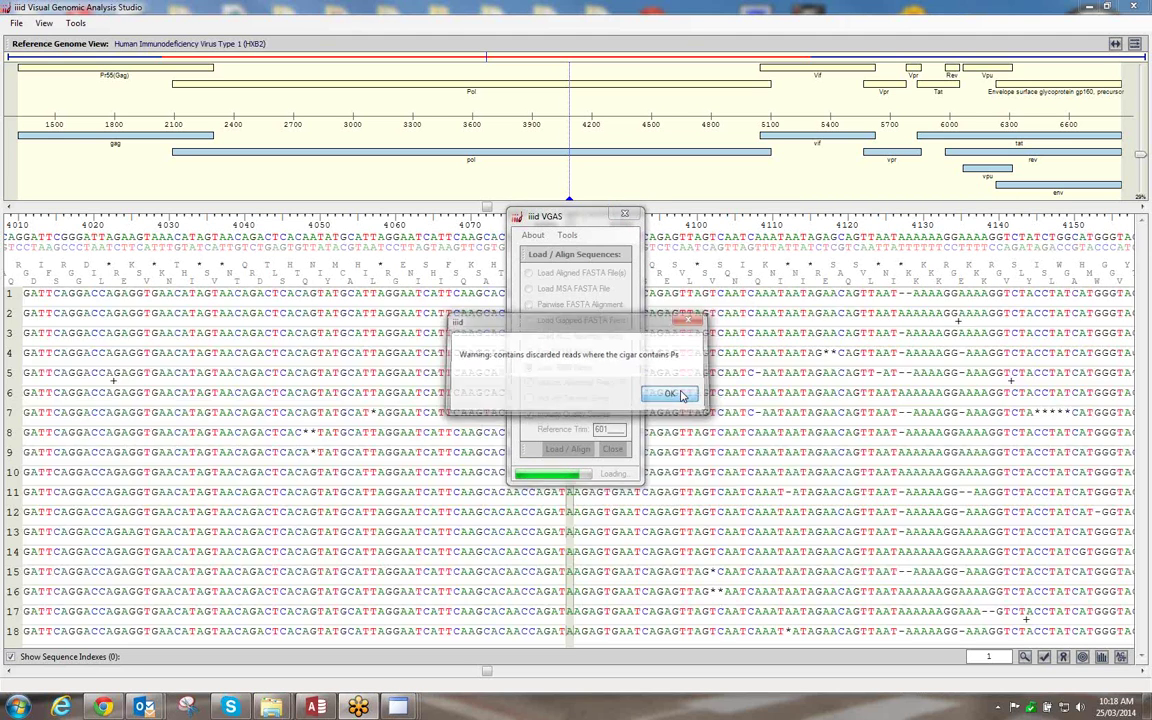
Include assembly read info in the tooltips of the loaded reads
left_click_drag(483, 675, 516, 675)
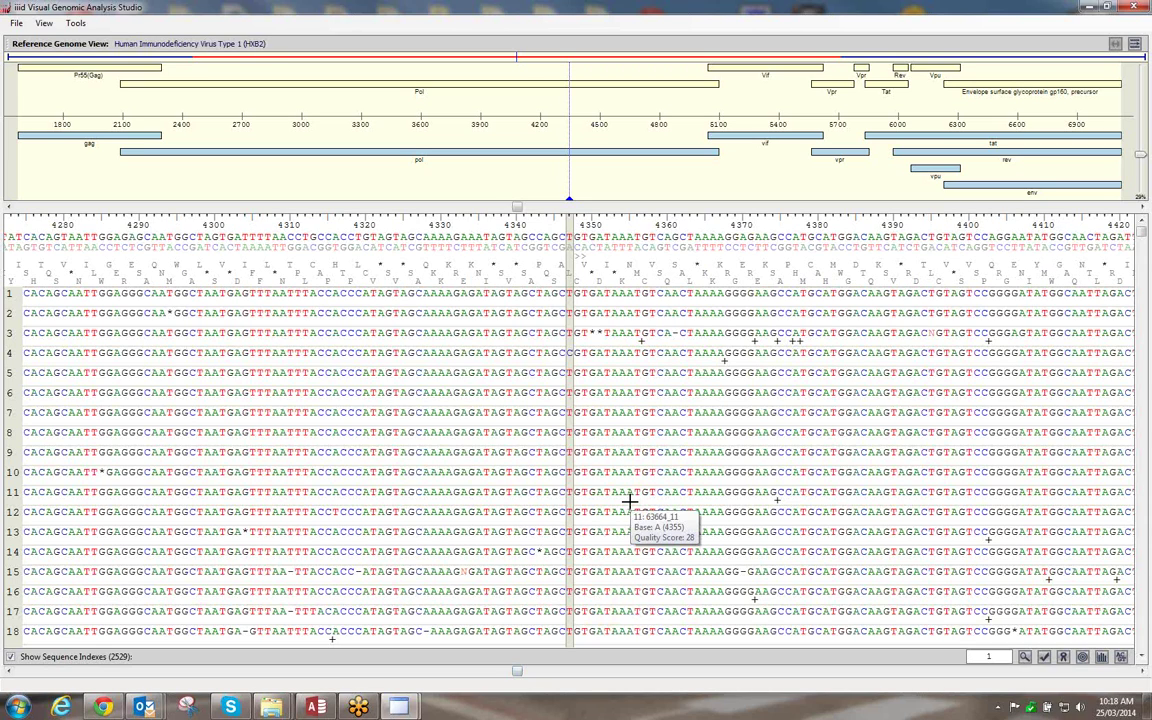
right_click(631, 405)
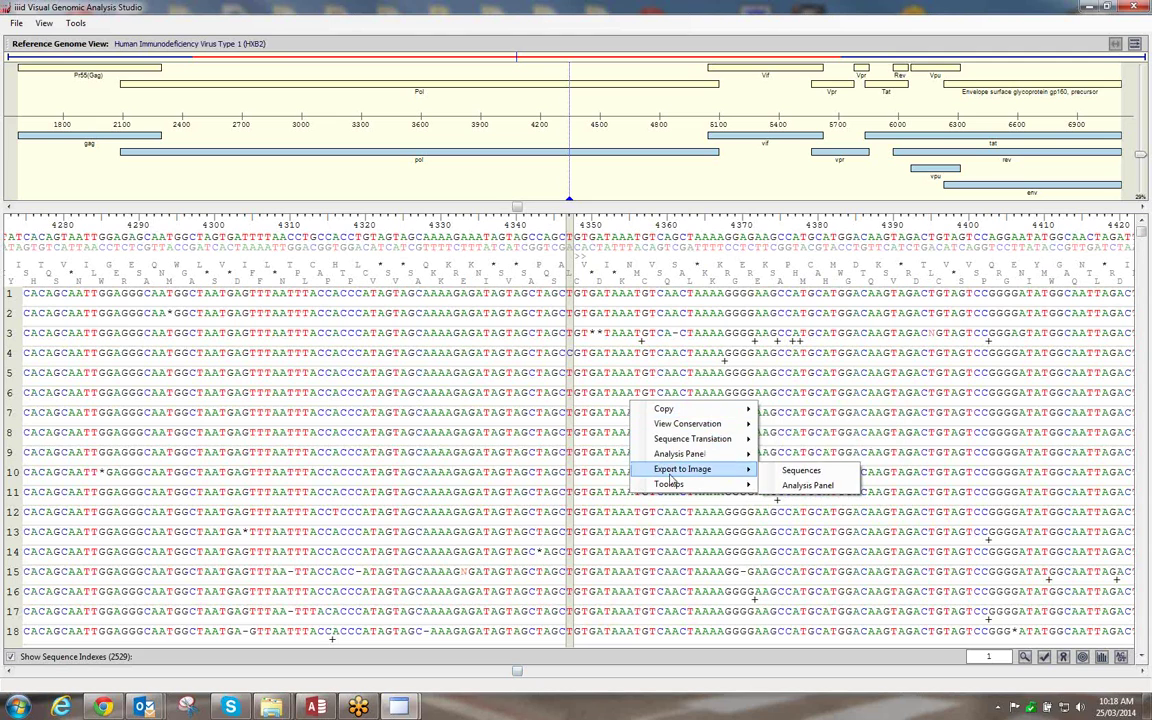
mouse_move(680, 488)
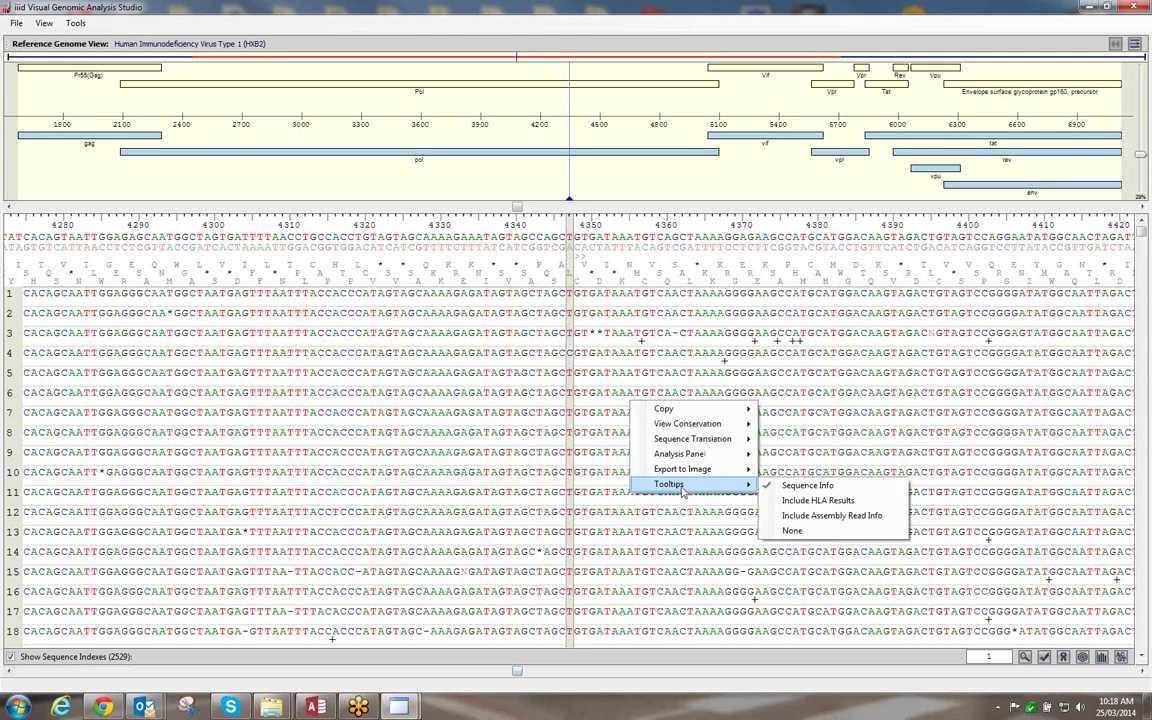
left_click(830, 515)
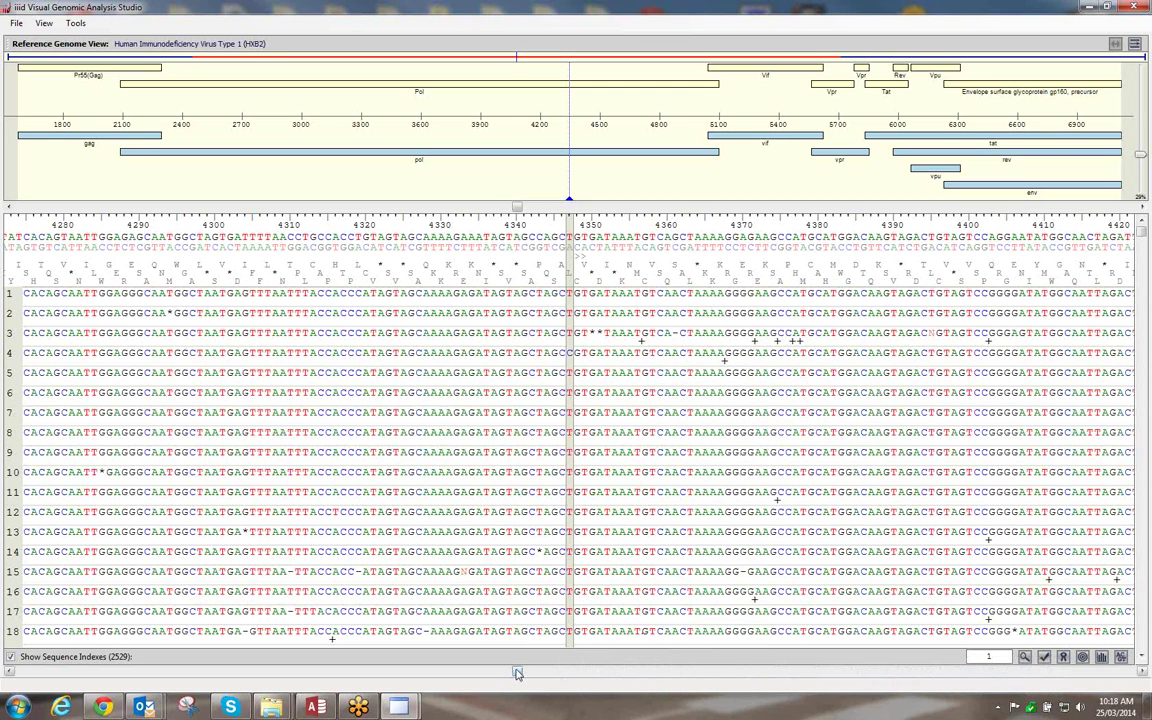
Examine the reads and their tooltips near position 4161, near the genome start and around position 1207 in gag
left_click_drag(517, 673, 496, 673)
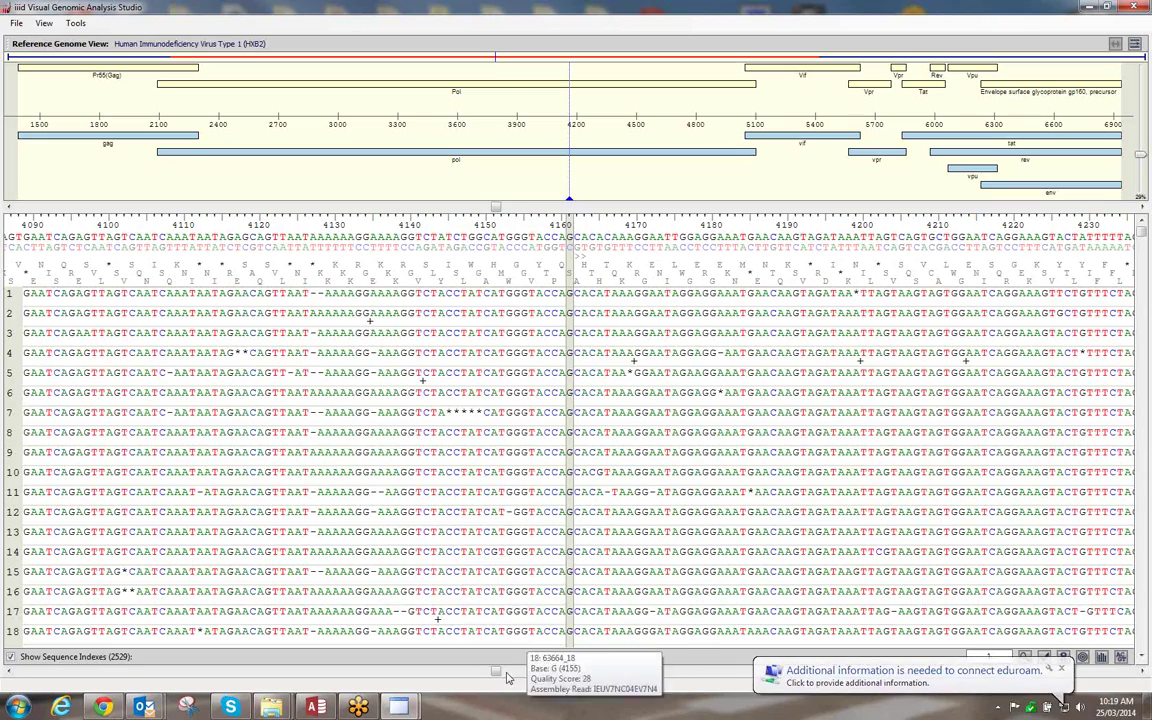
scroll(475, 680, "left", 3)
left_click_drag(475, 680, 38, 685)
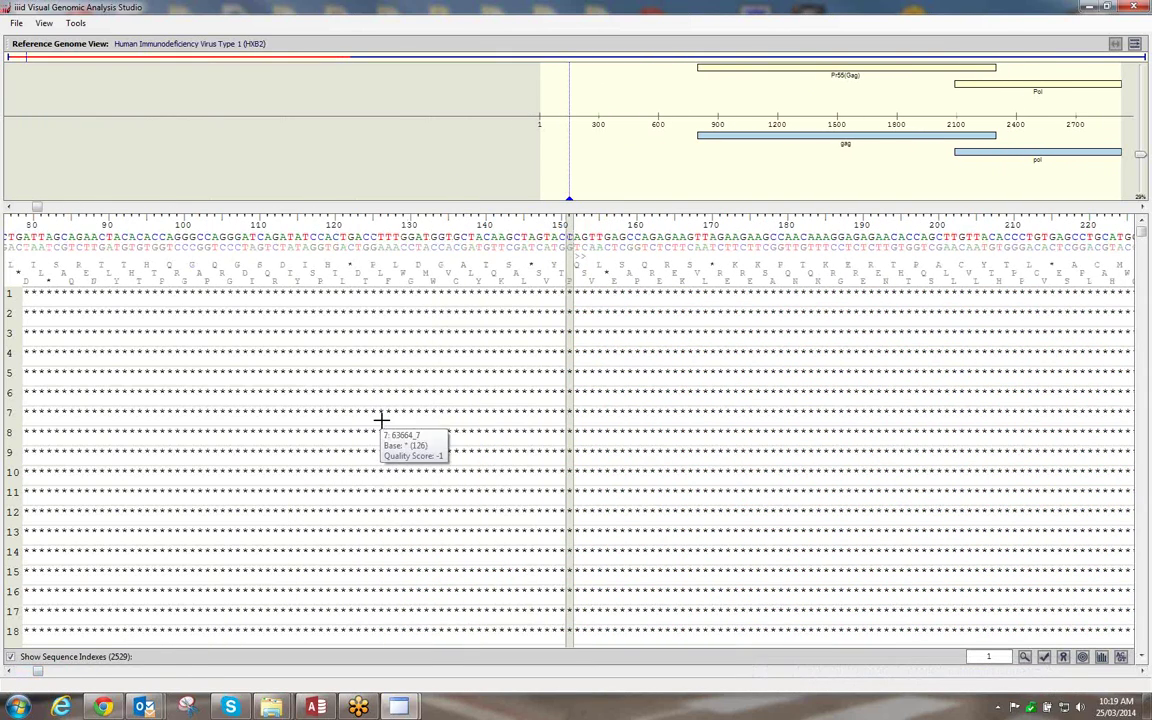
left_click_drag(40, 671, 189, 673)
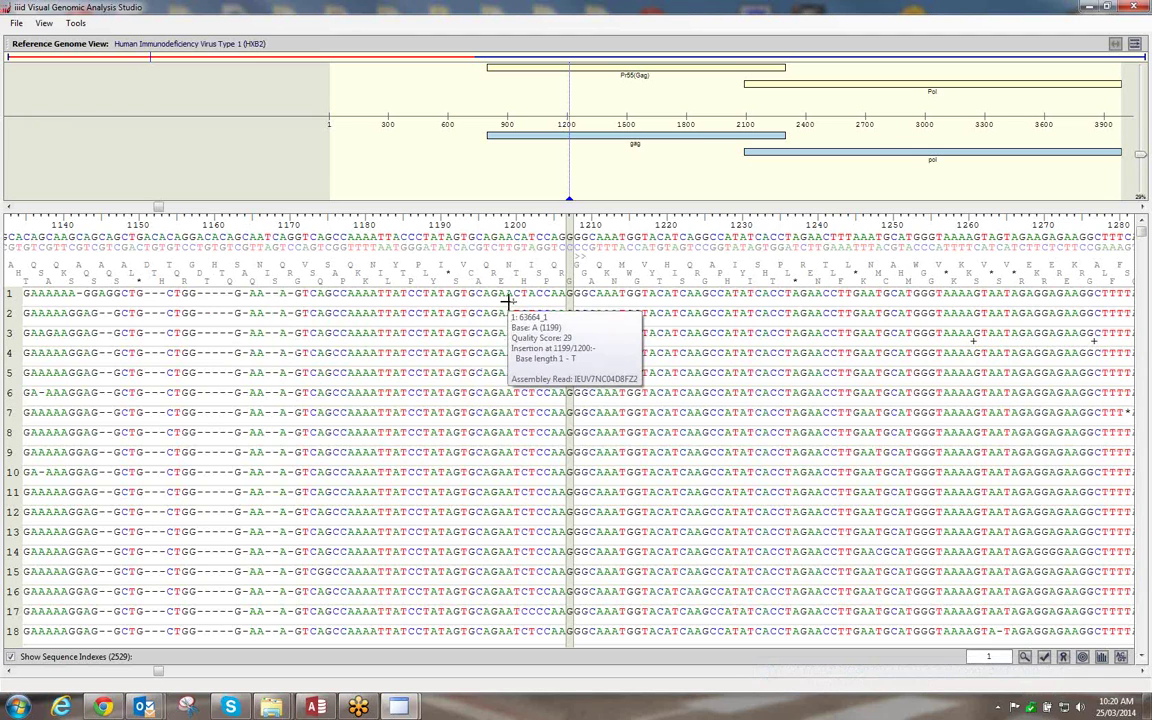
Switch the read tooltips to include HLA results
right_click(539, 309)
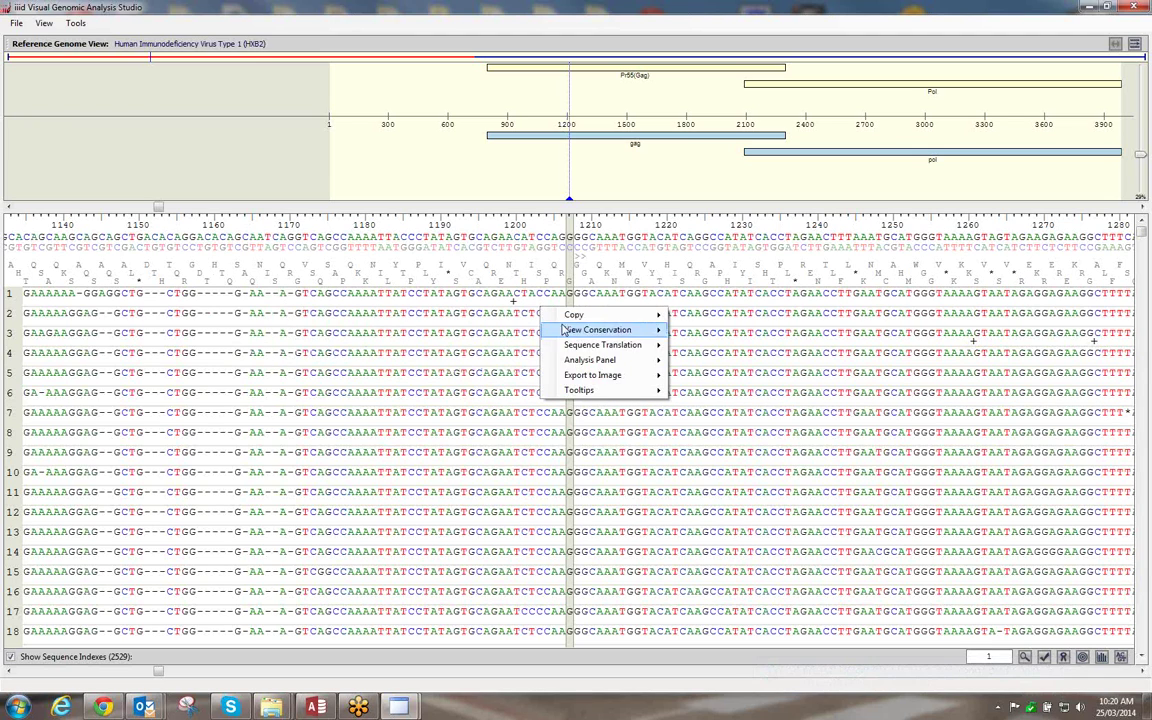
mouse_move(591, 390)
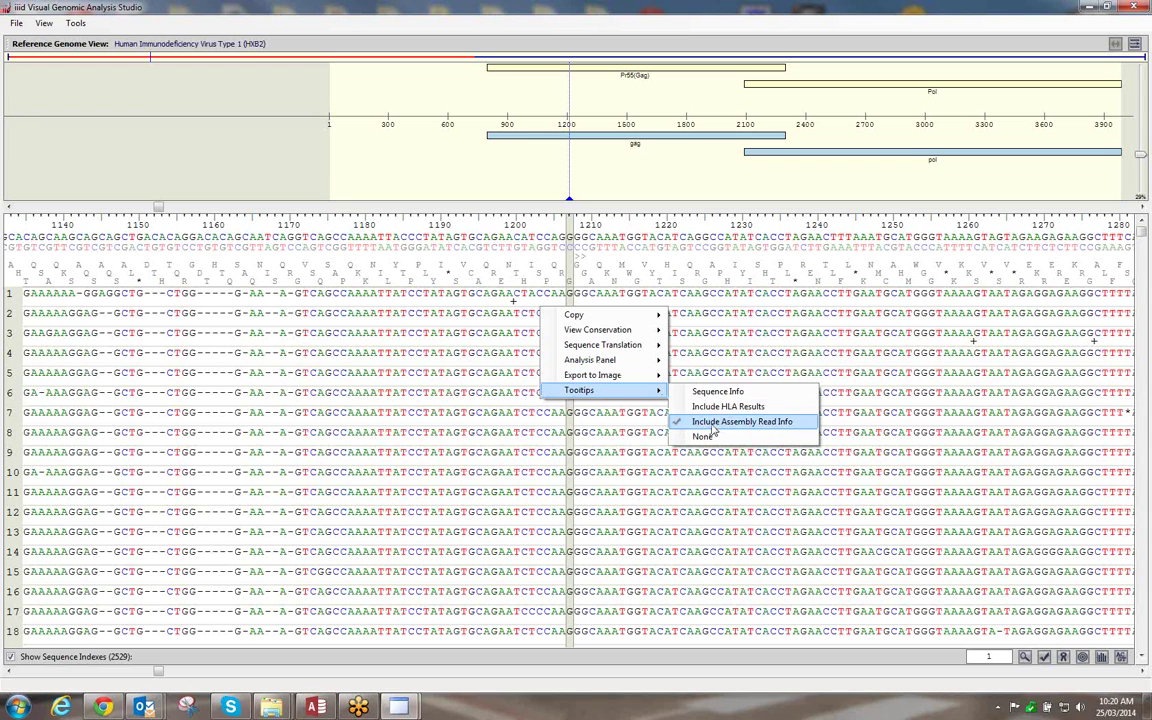
left_click(729, 405)
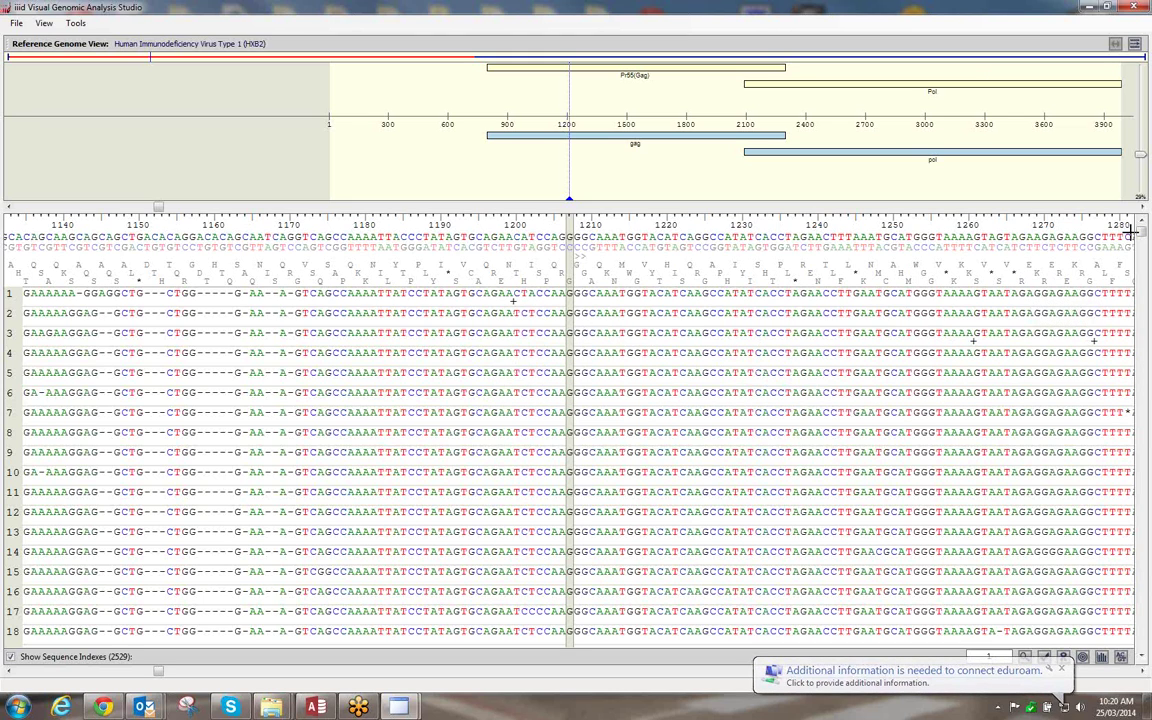
Restrict the view to the gag gene and bring reads 572 onward into view around genome position 953
left_click_drag(1142, 233, 1140, 325)
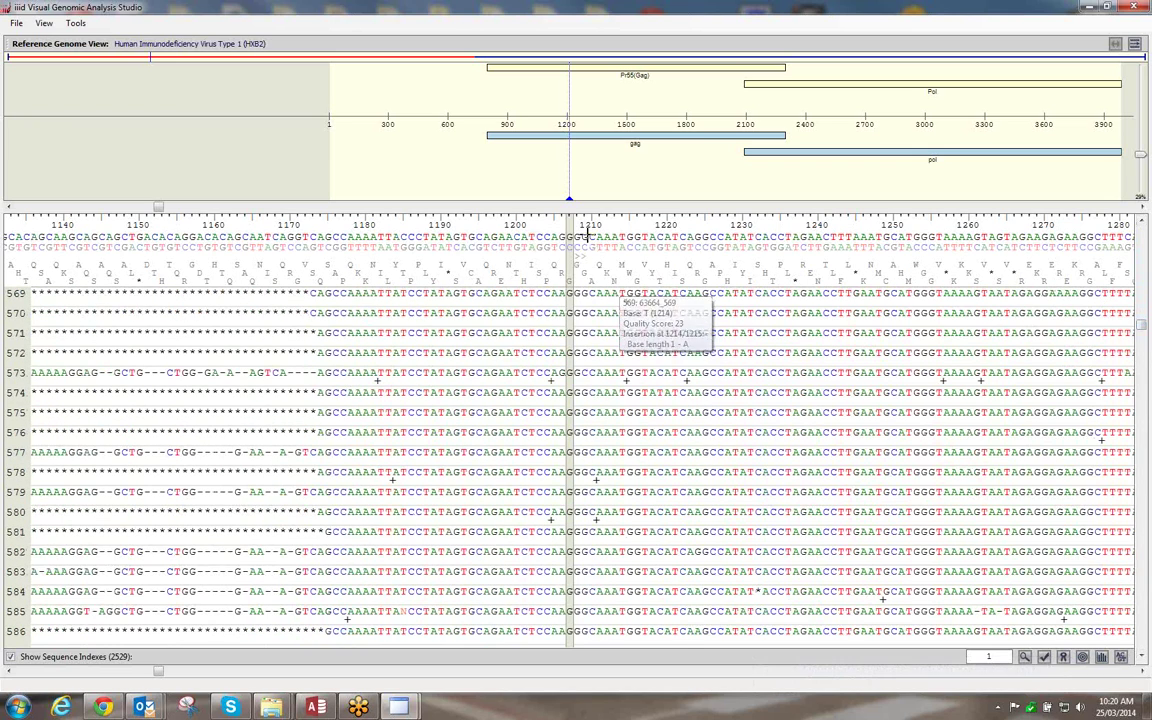
left_click(585, 133)
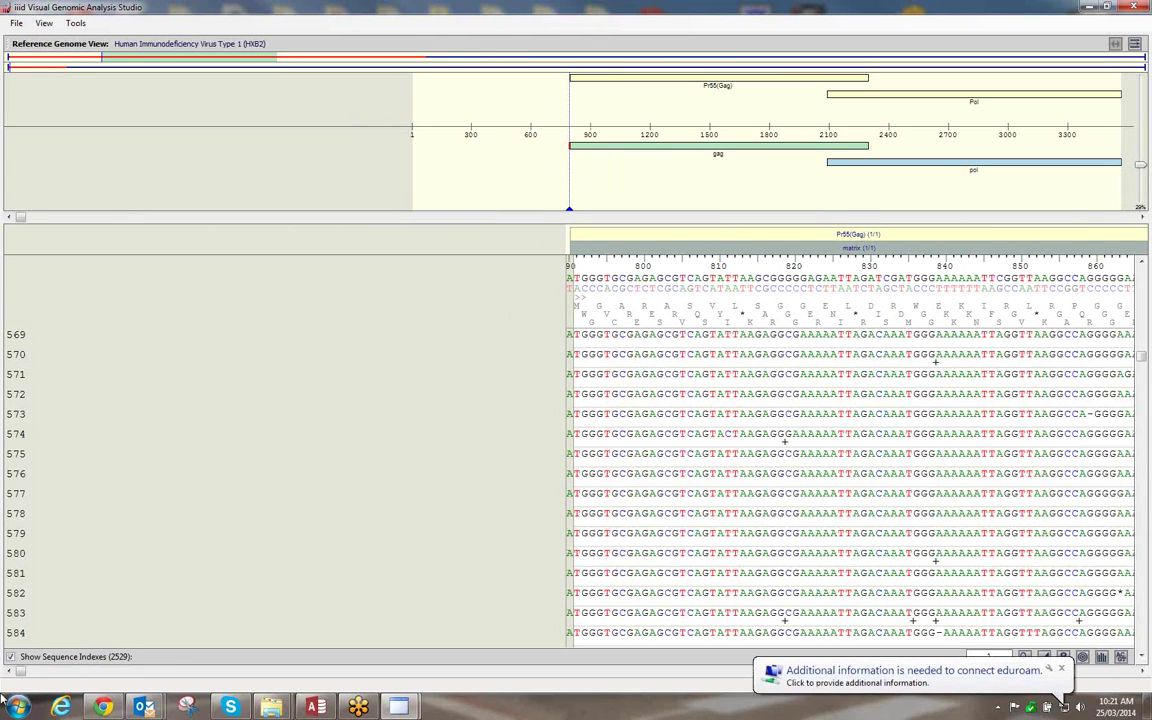
left_click_drag(25, 678, 143, 685)
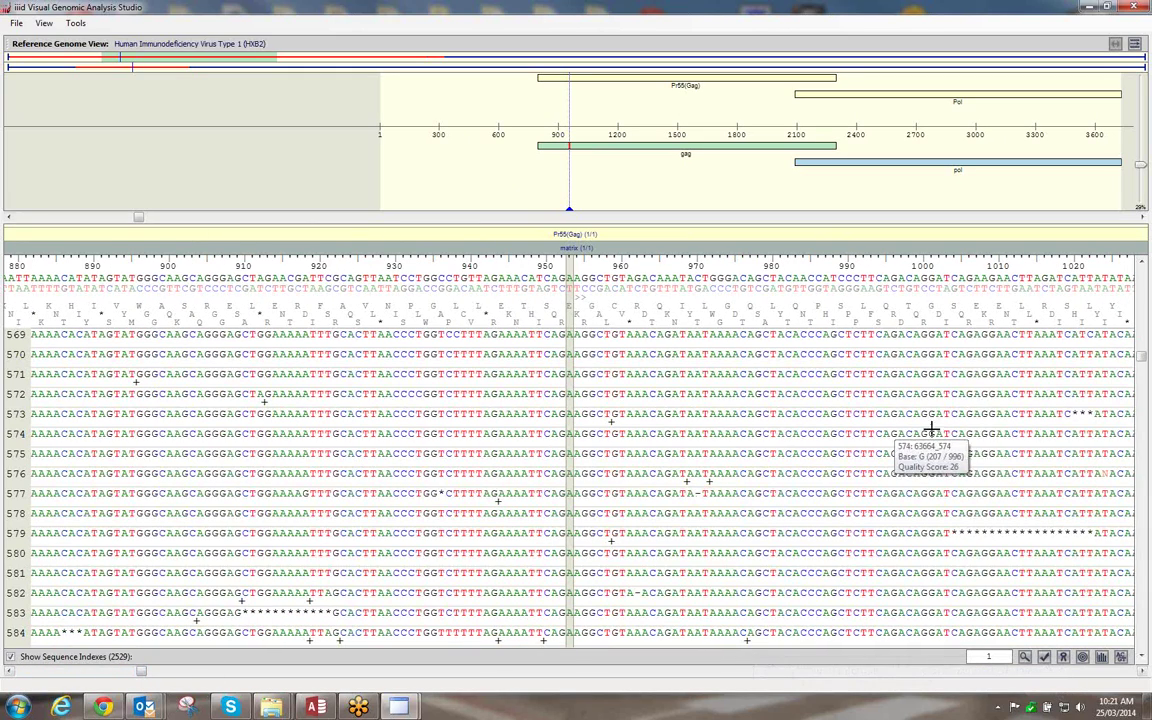
left_click_drag(1140, 355, 880, 367)
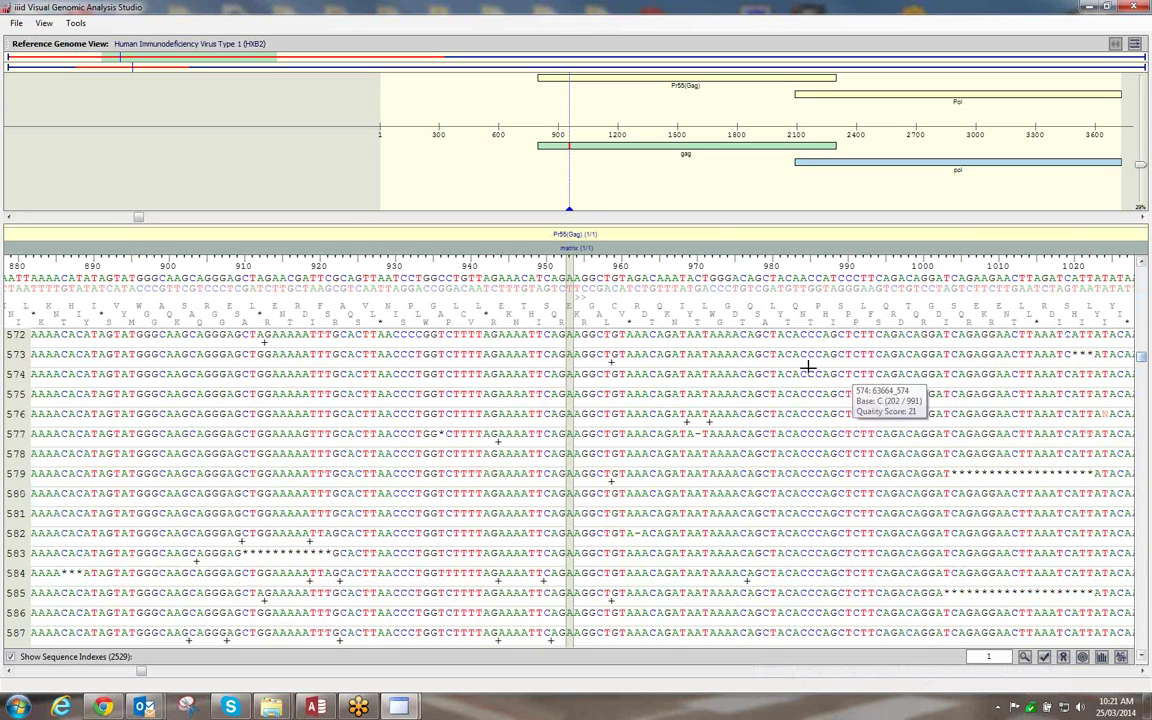
Review the copy options for read 574 and show the unaligned sequence translation beneath the reads
right_click(662, 376)
mouse_move(669, 386)
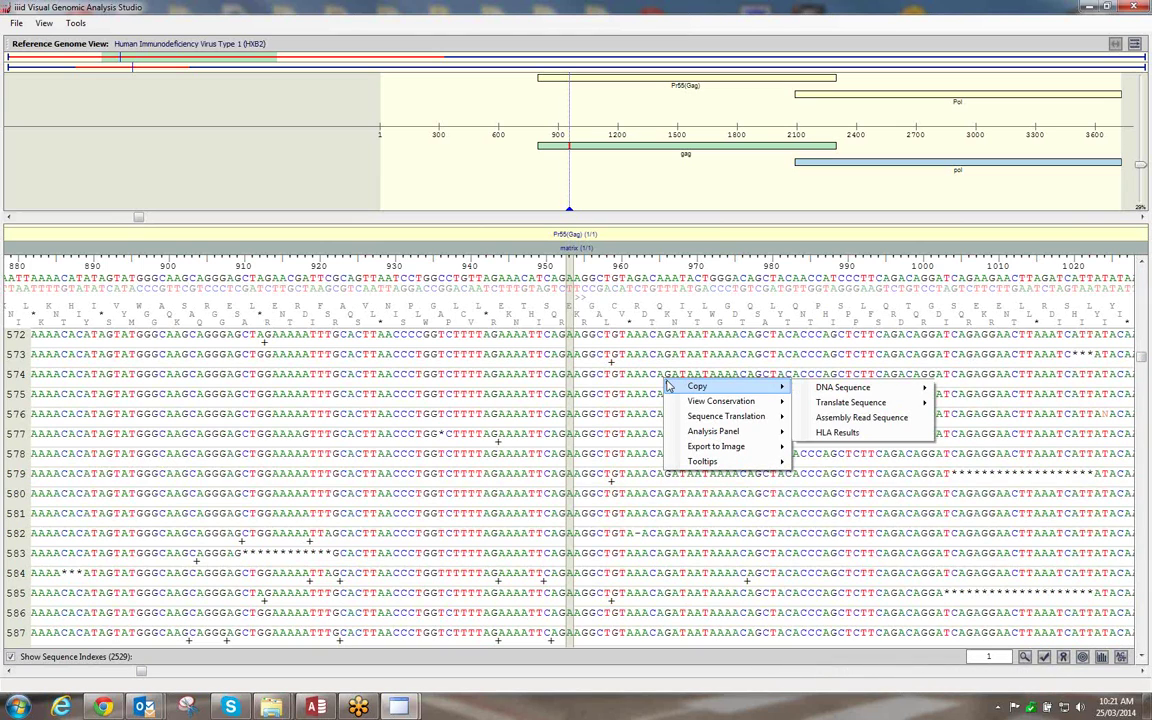
mouse_move(848, 393)
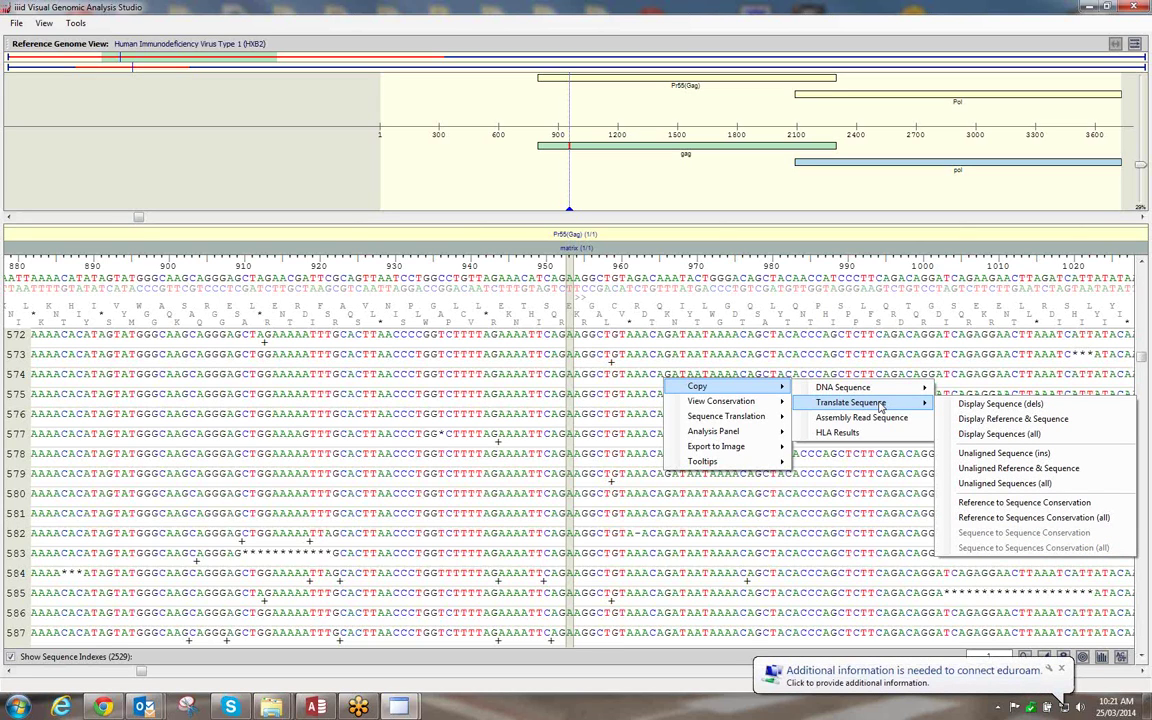
mouse_move(733, 403)
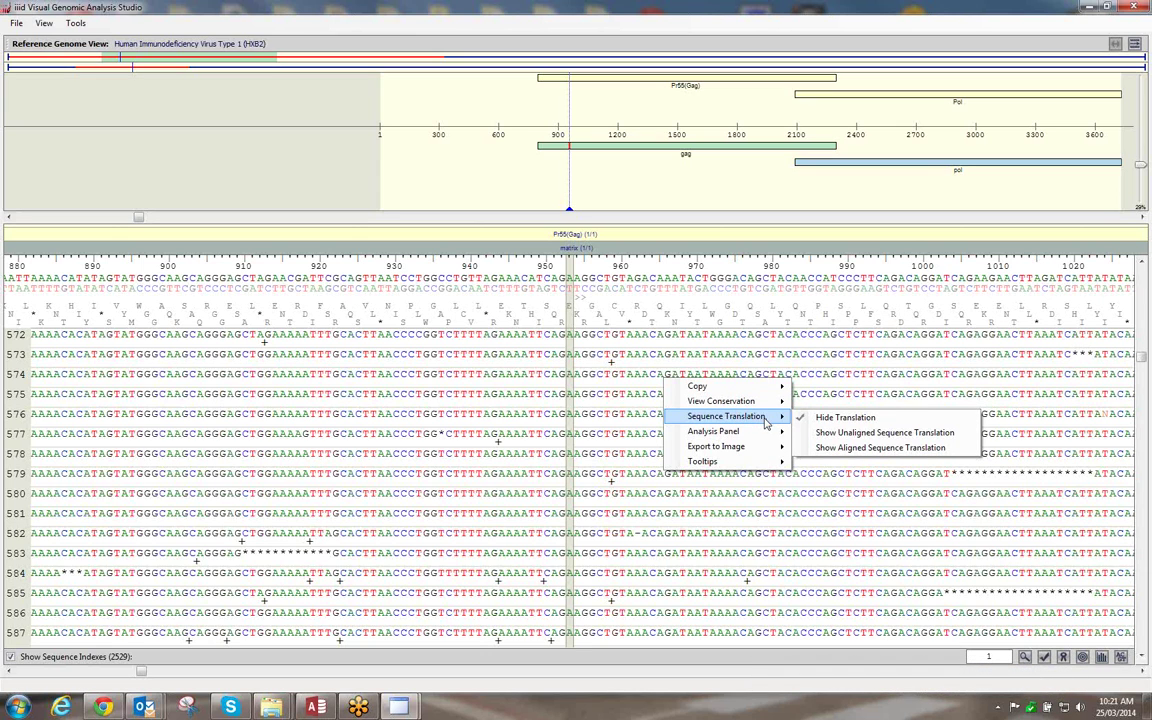
left_click(876, 434)
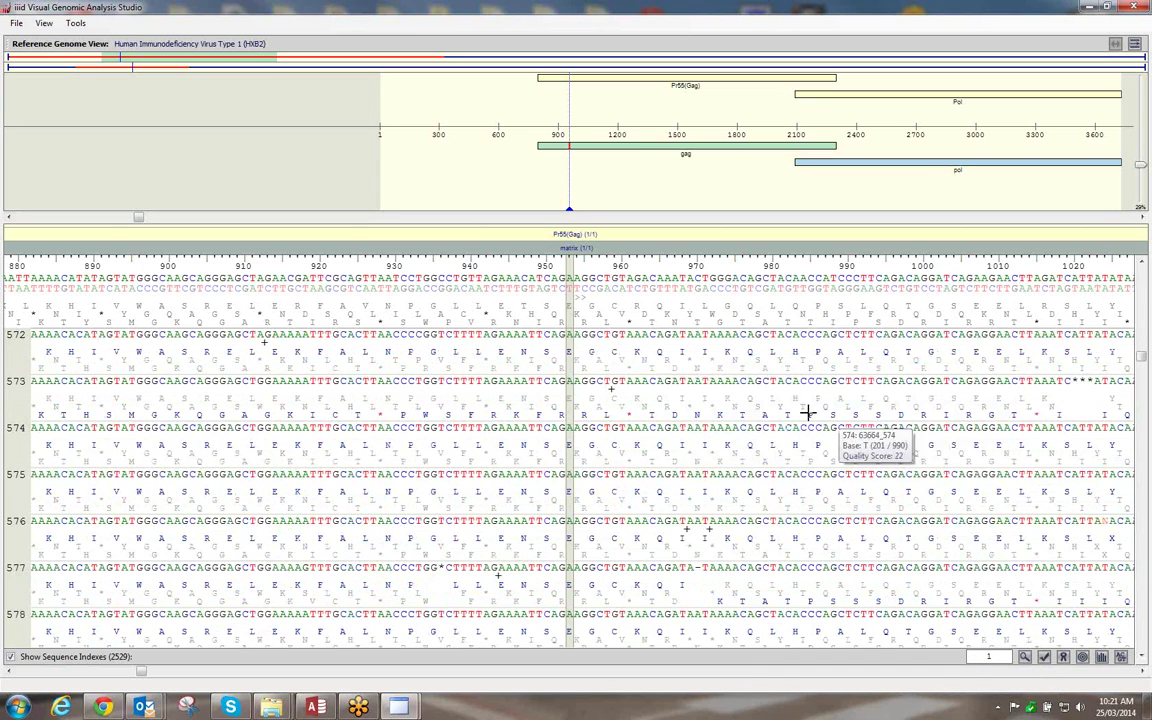
Review the copy options for read 574 and display nucleotide conservation for the reads around genome position 991
right_click(679, 456)
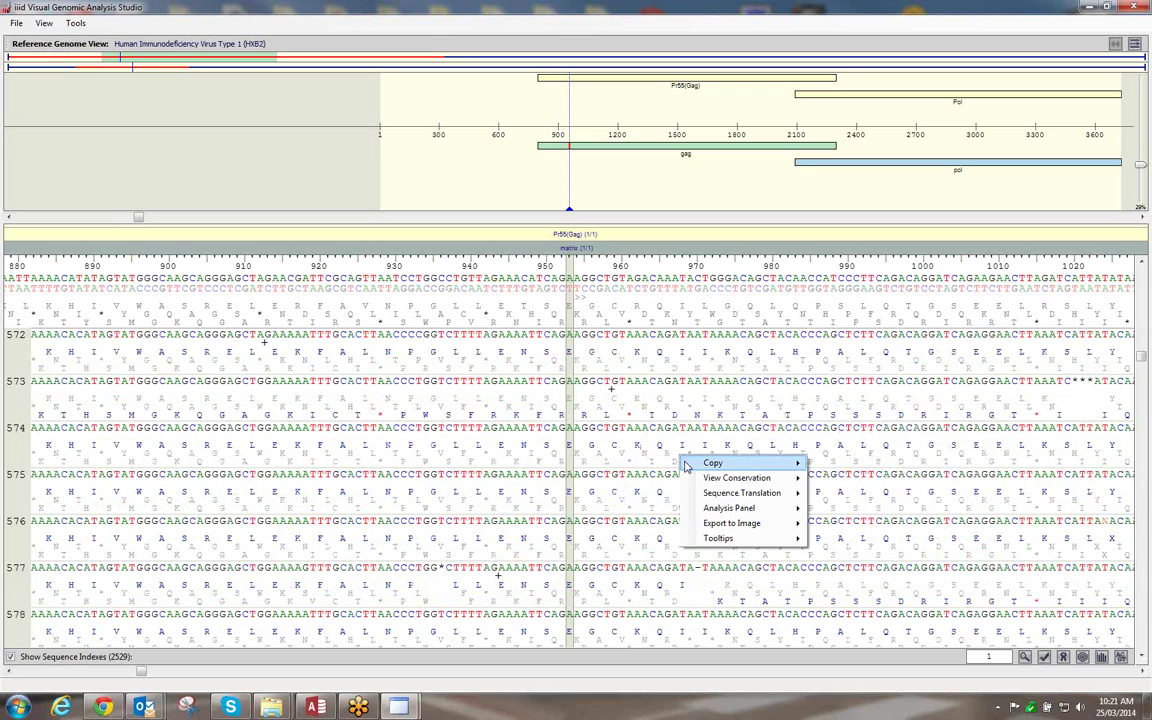
mouse_move(740, 463)
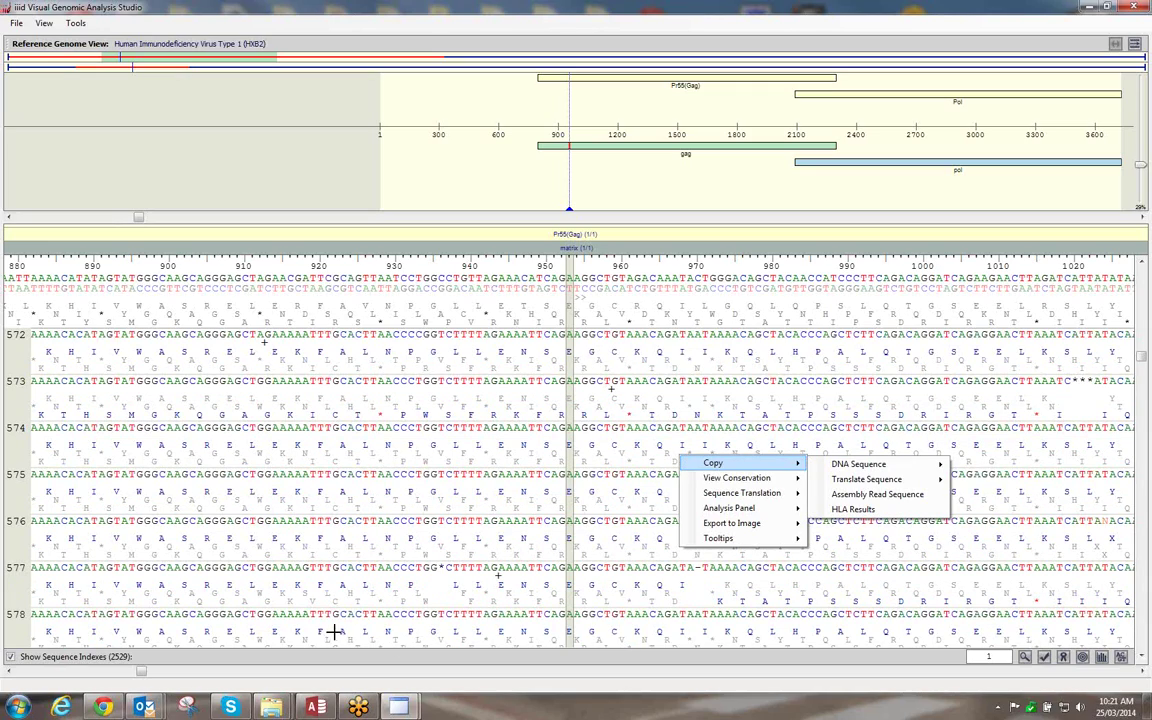
left_click_drag(141, 675, 171, 675)
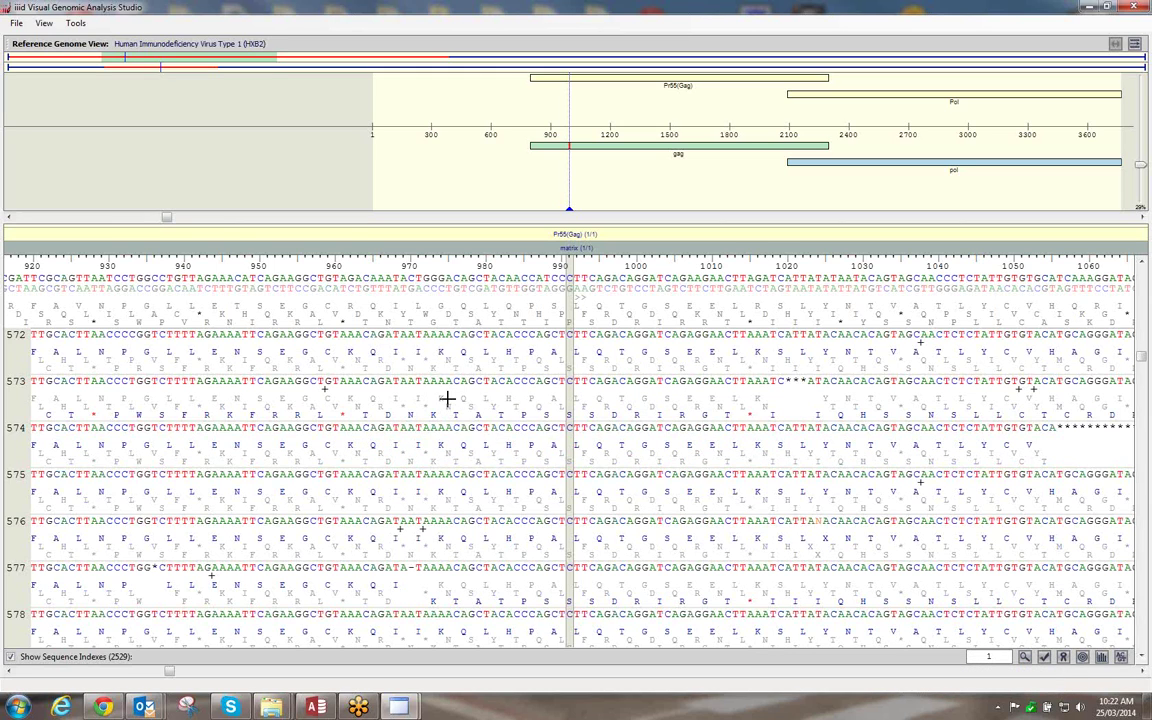
right_click(447, 399)
mouse_move(481, 424)
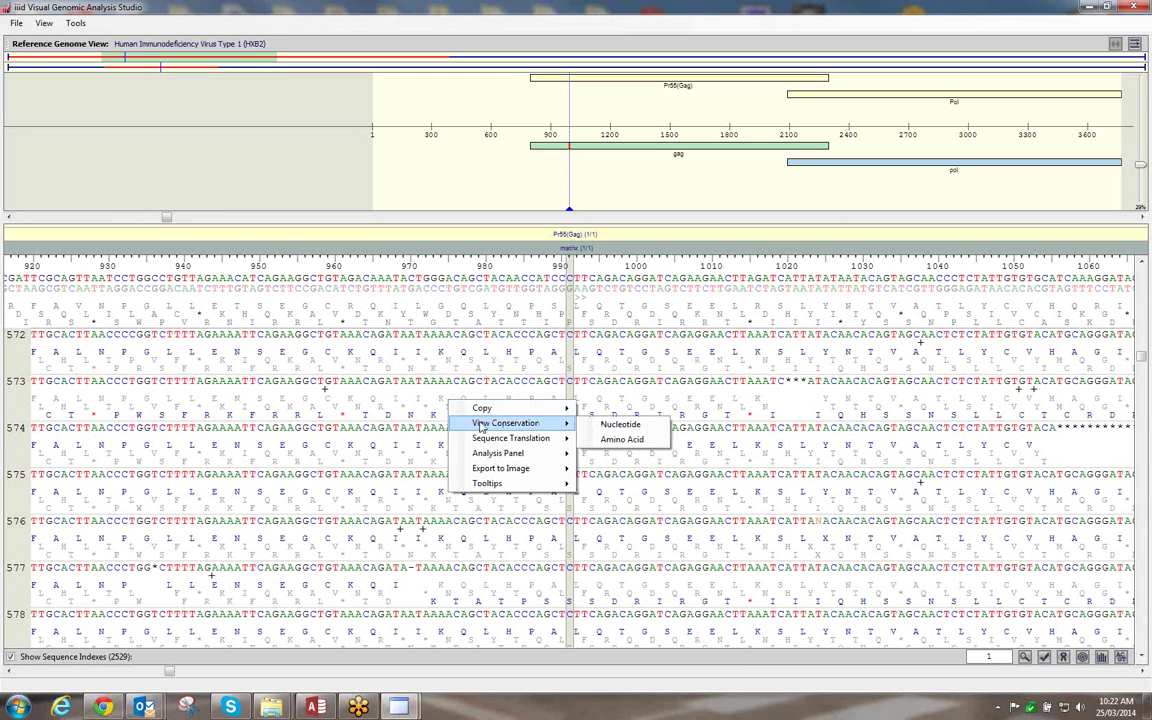
left_click(597, 425)
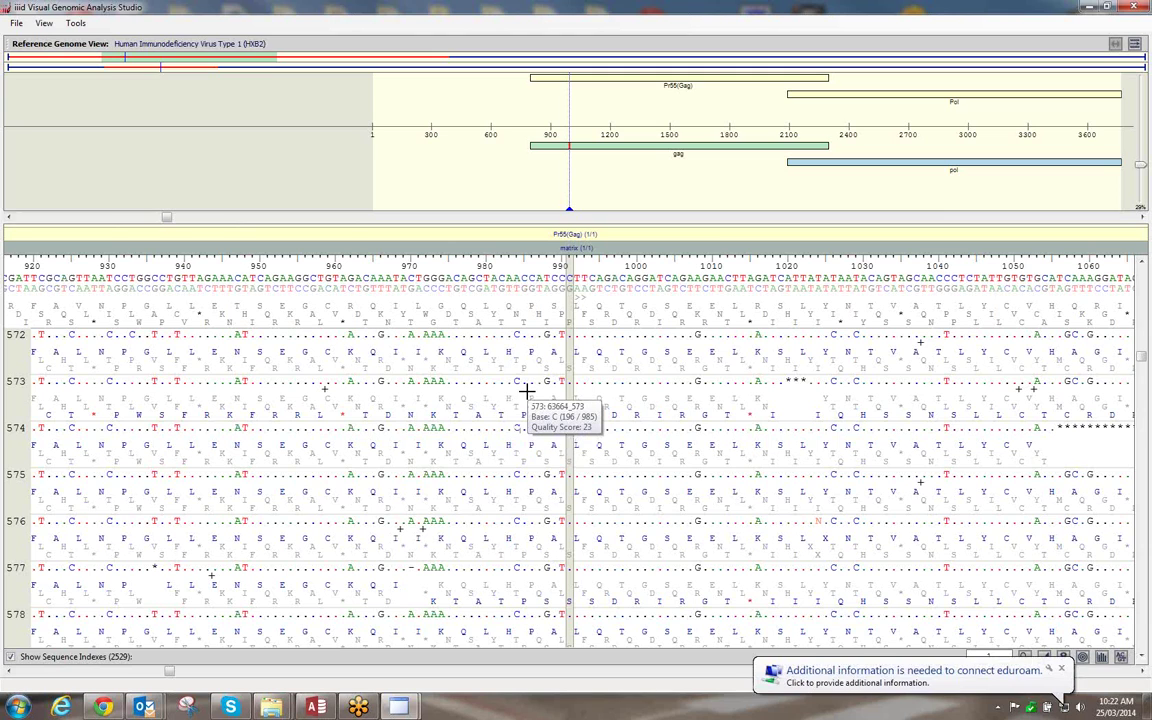
Compare the reads against read 573 with amino acid conservation displayed, and switch the comparison to read 574
left_click(653, 382)
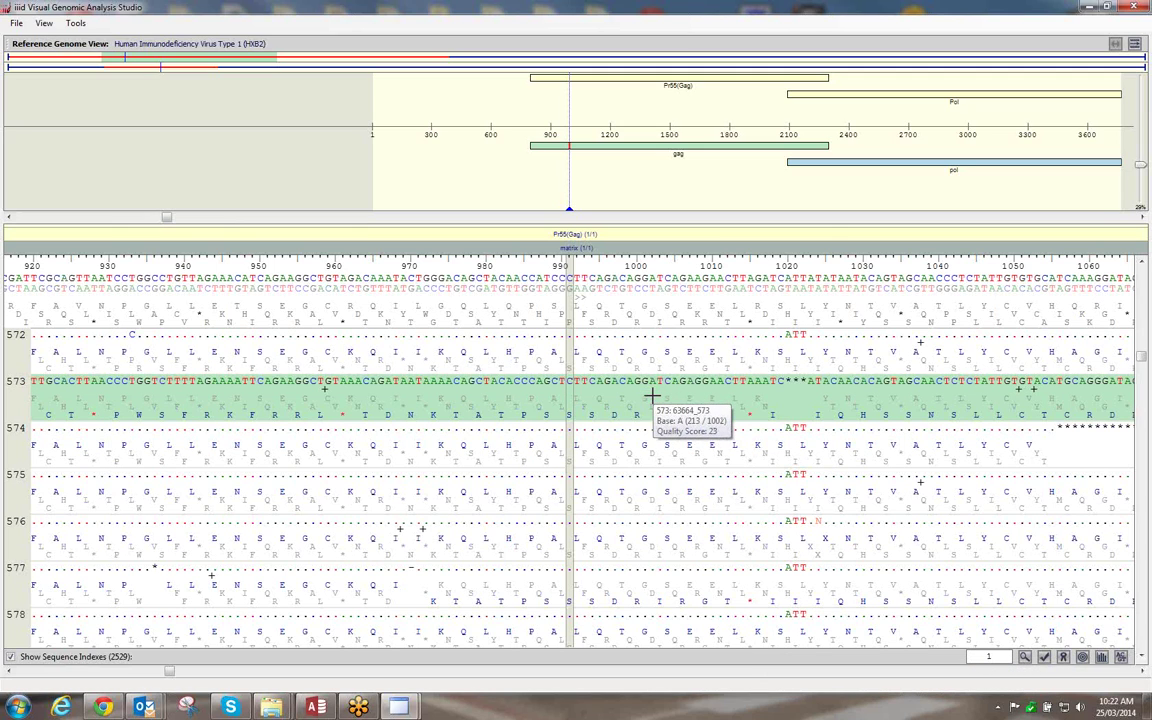
right_click(651, 395)
mouse_move(730, 419)
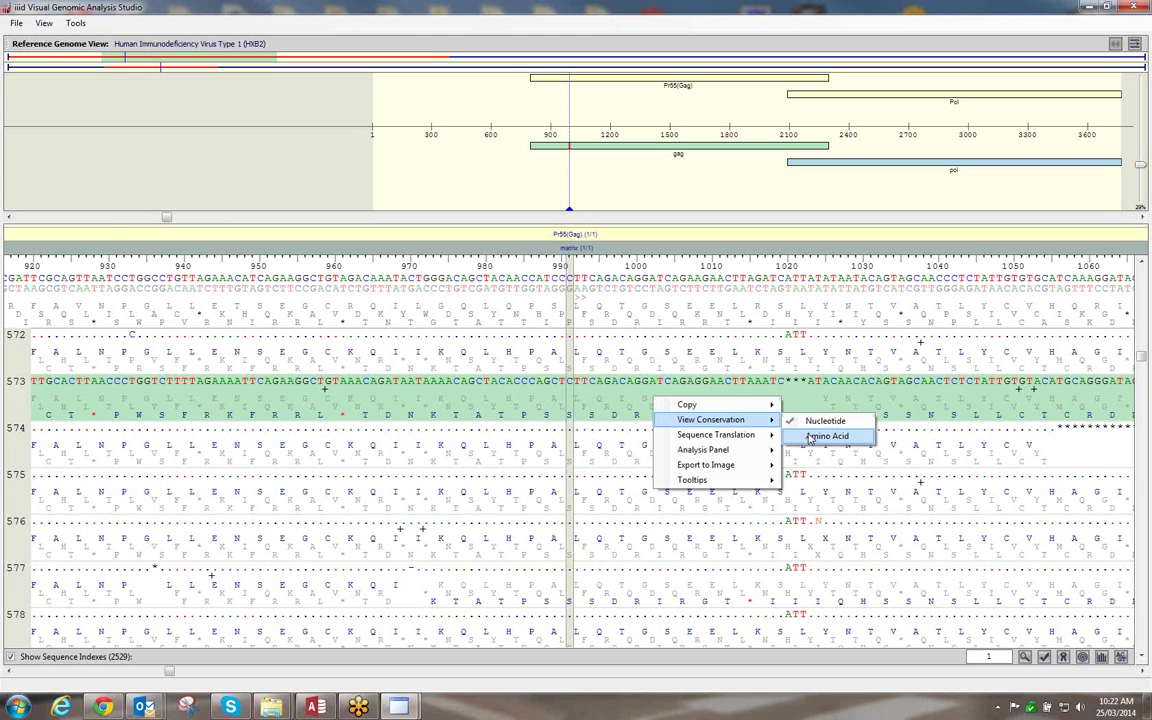
left_click(814, 439)
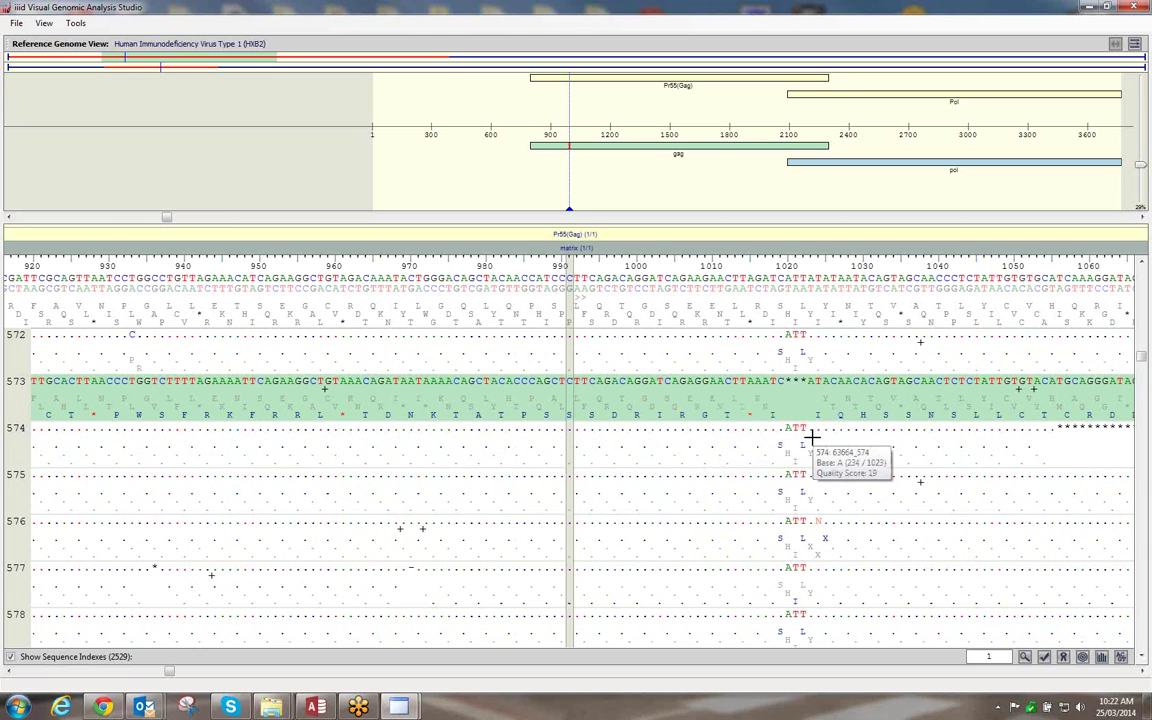
left_click(677, 442)
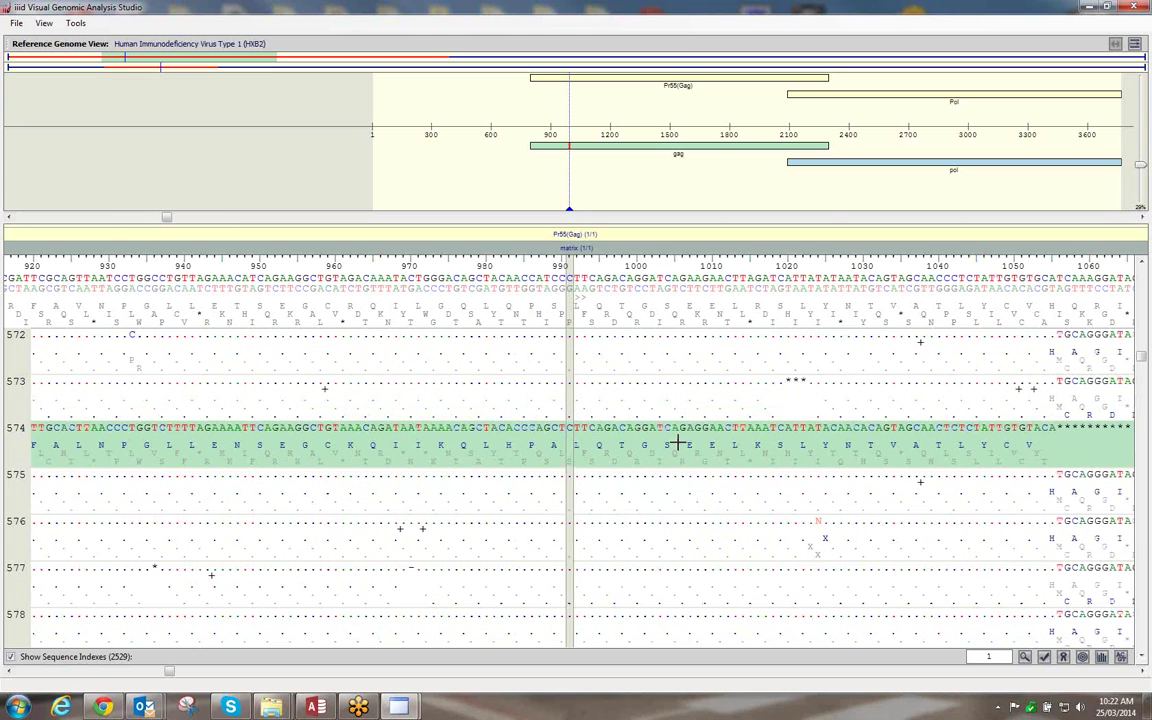
Hide the sequence translation beneath the reads
mouse_move(670, 444)
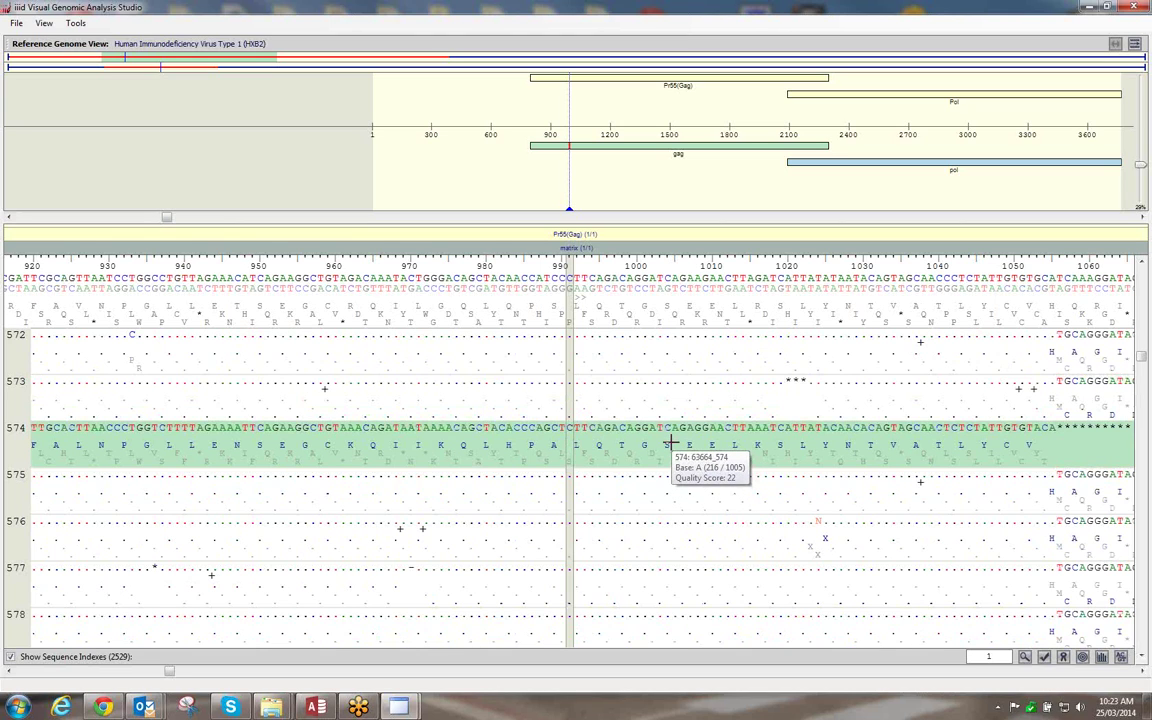
right_click(670, 444)
mouse_move(768, 485)
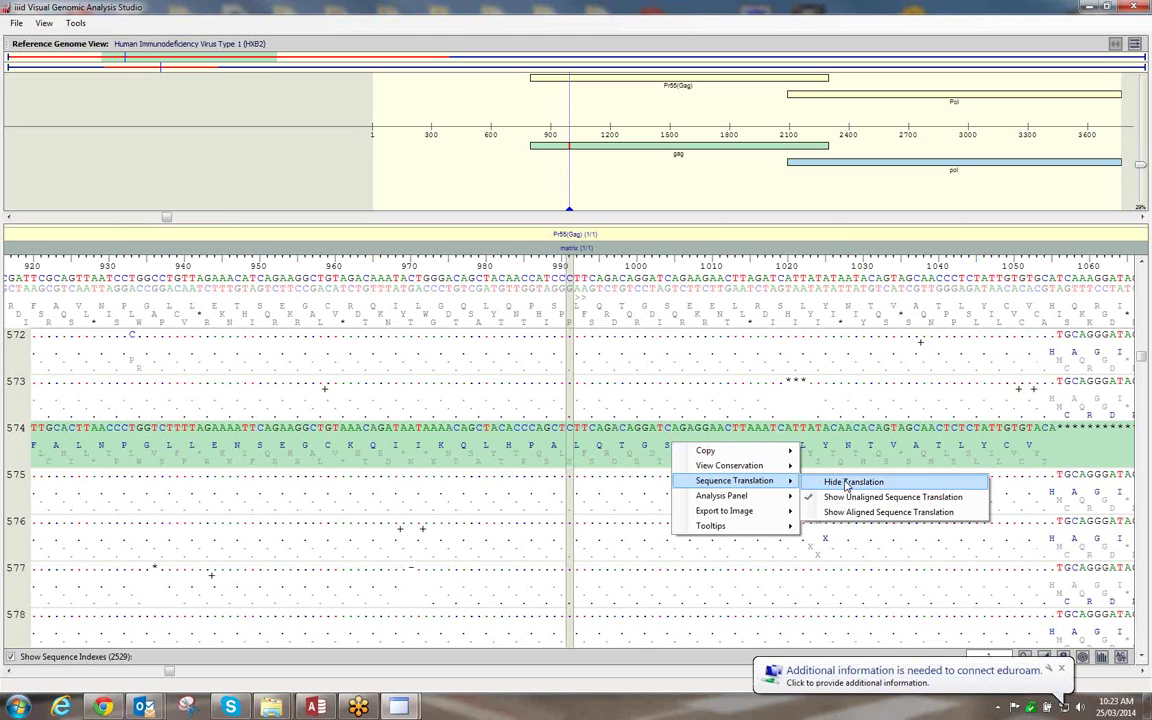
left_click(848, 485)
Turn off both amino acid and nucleotide conservation so the reads show their full bases
right_click(788, 431)
mouse_move(860, 455)
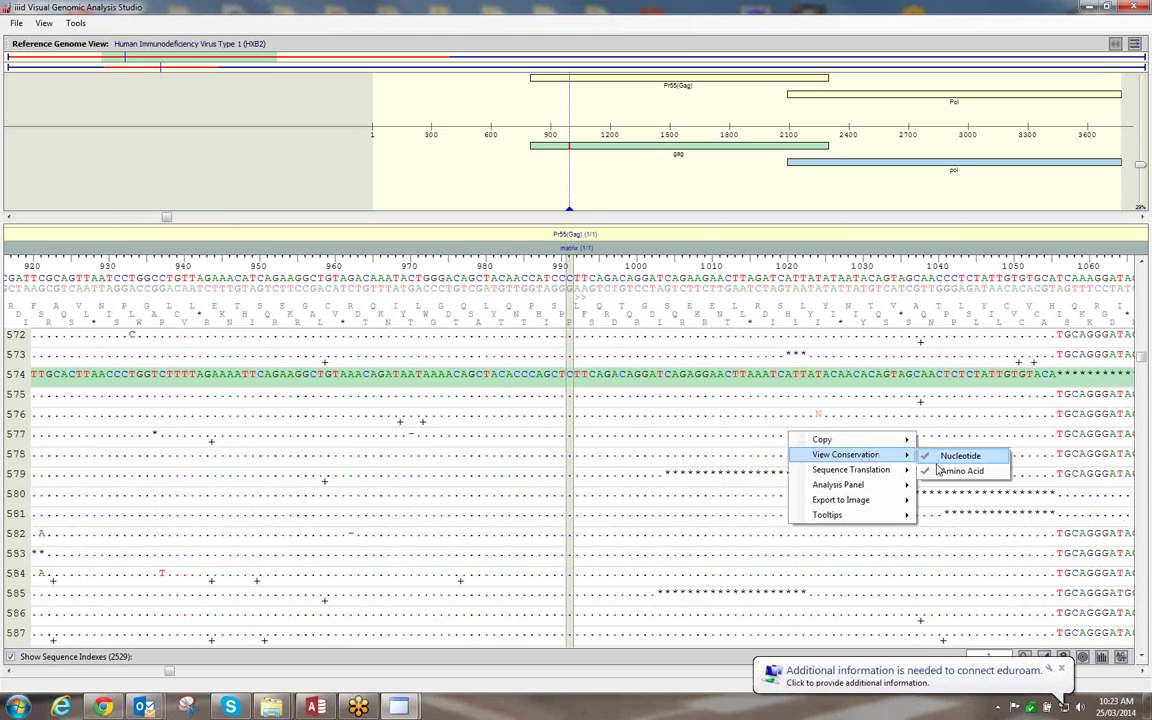
left_click(945, 477)
right_click(878, 429)
mouse_move(936, 451)
left_click(1020, 452)
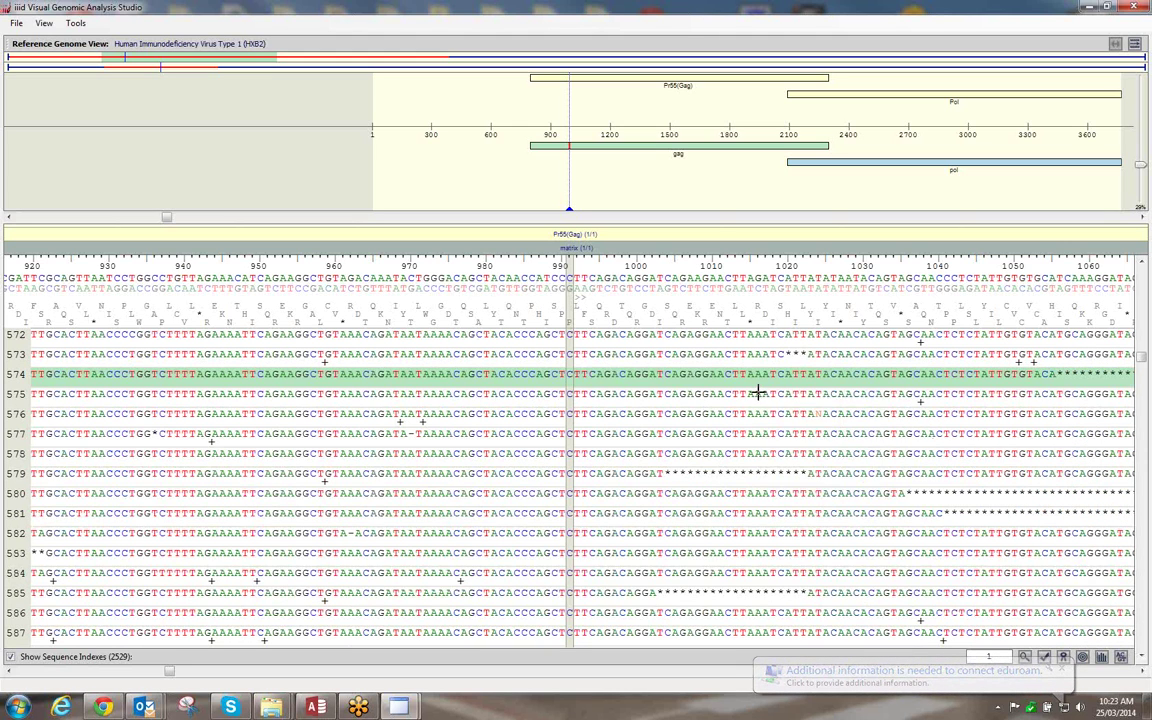
Review the sequence translation options and return from the gag-only view to the whole genome
right_click(760, 395)
mouse_move(826, 431)
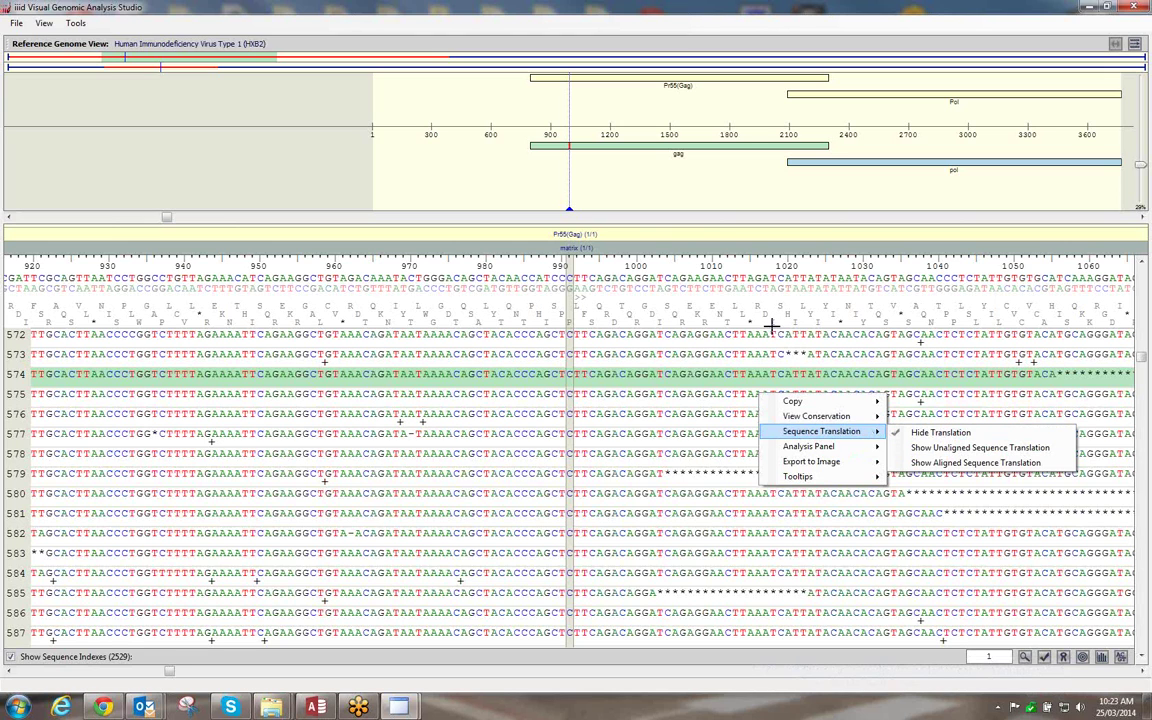
left_click(644, 189)
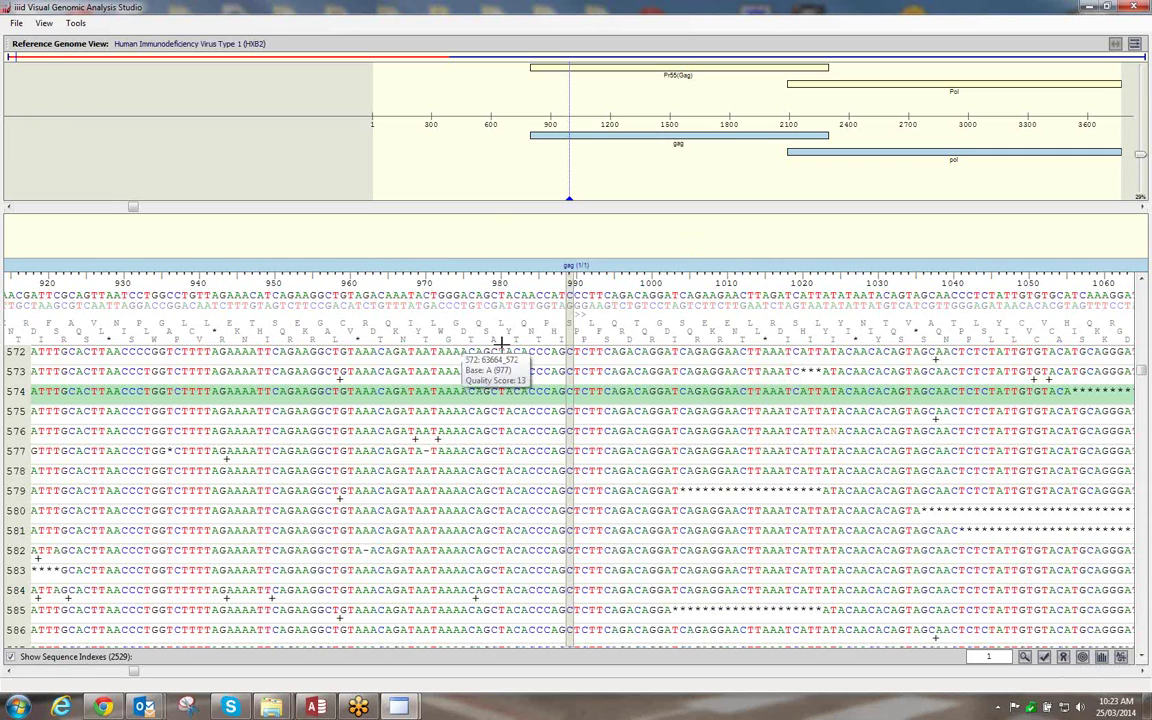
Bring the Reference Genome window forward, move it, and review its display options and feature list
mouse_move(393, 366)
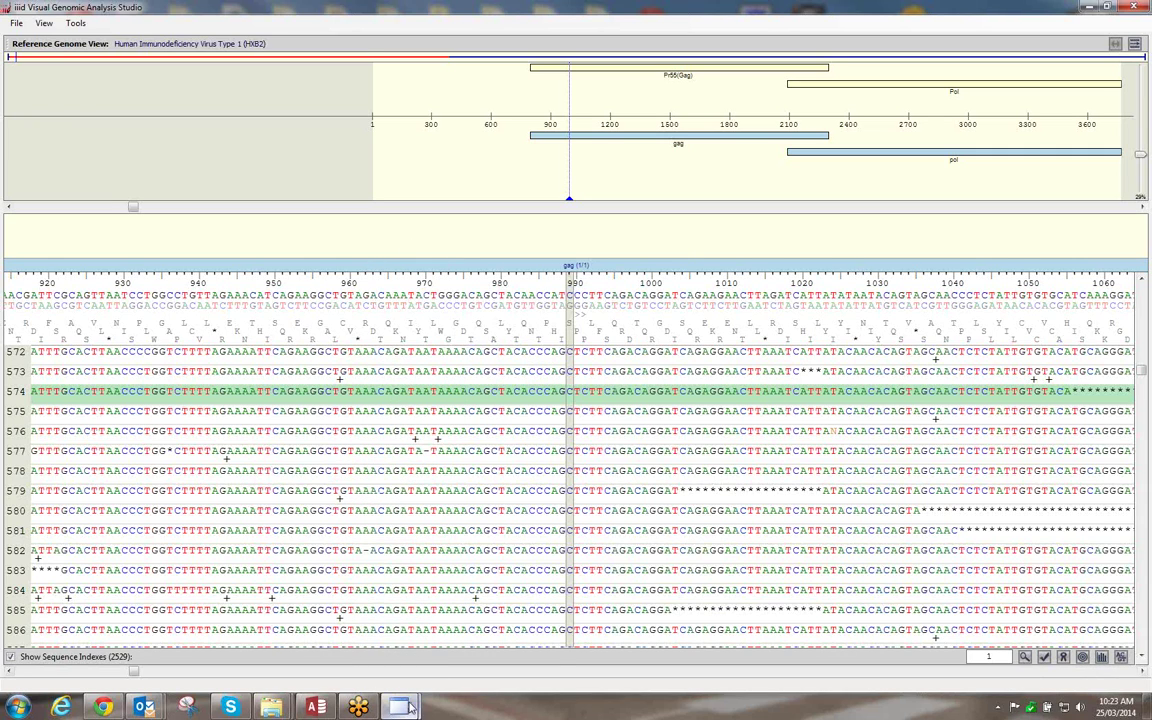
mouse_move(398, 706)
left_click(493, 596)
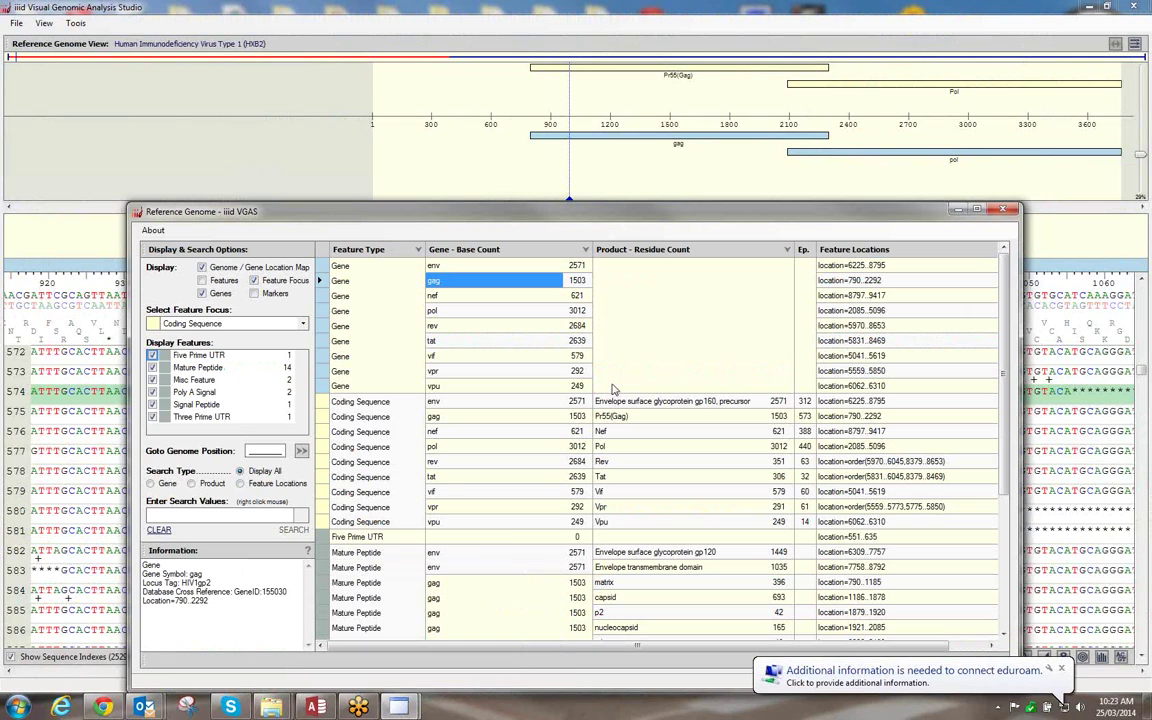
left_click_drag(508, 220, 633, 141)
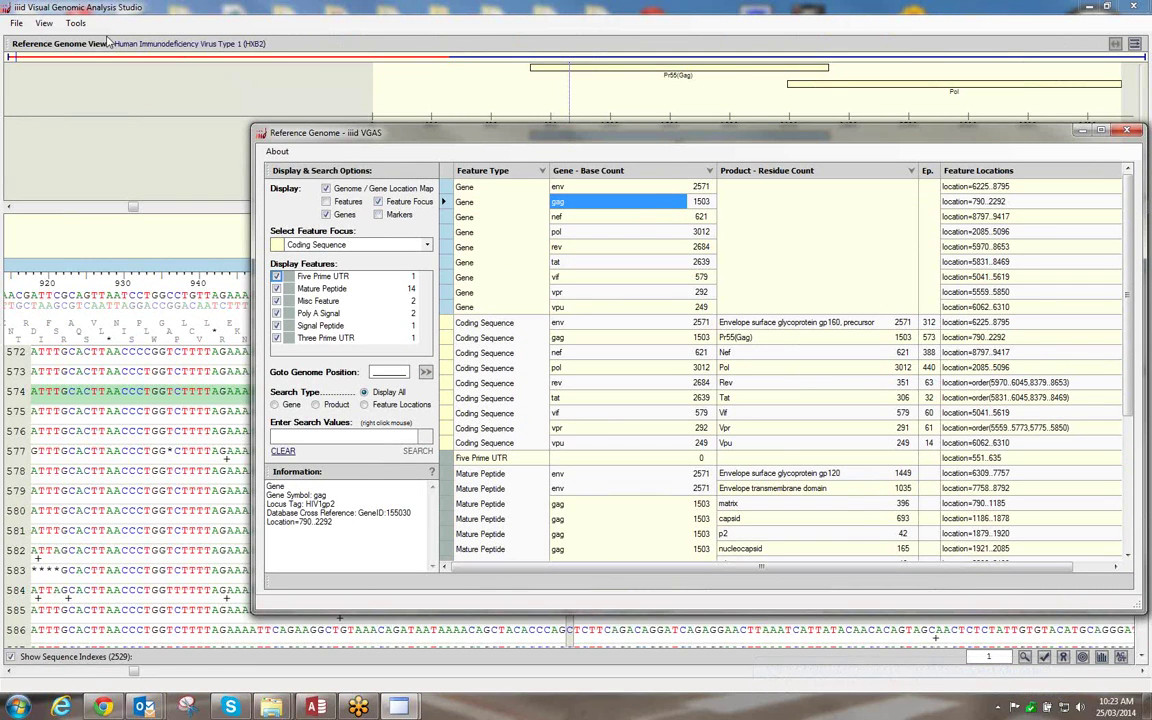
Hide the feature focus, genome map and feature markers from the reference genome view
left_click(44, 22)
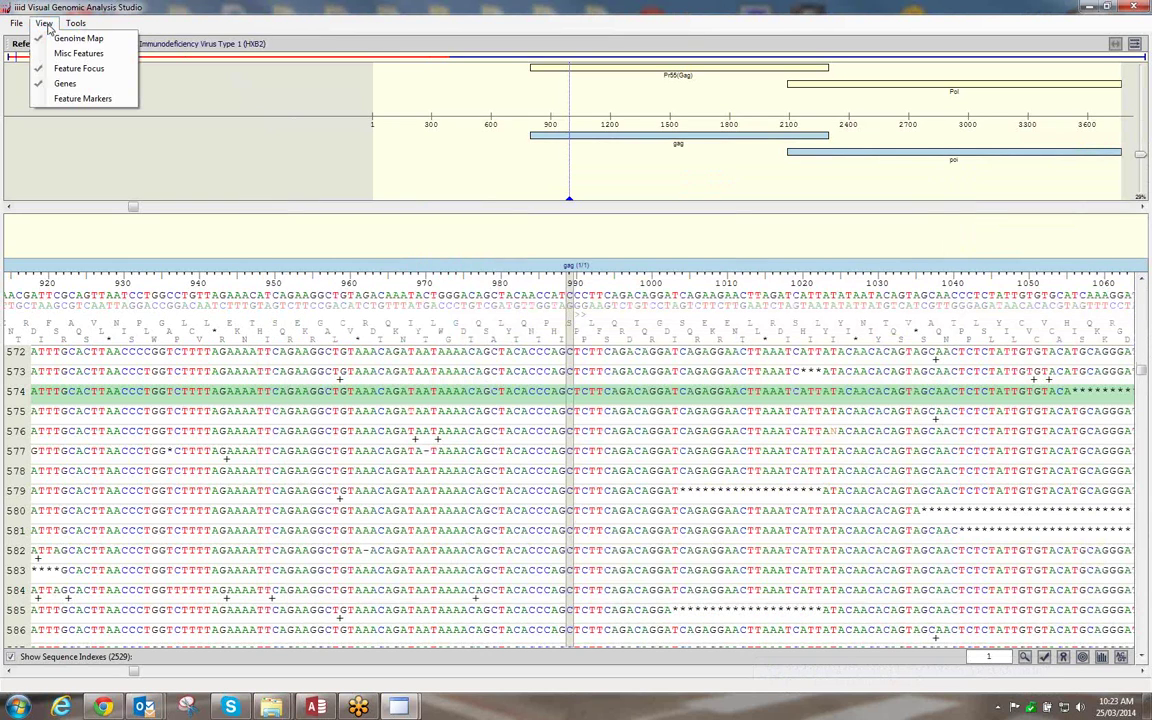
left_click(66, 84)
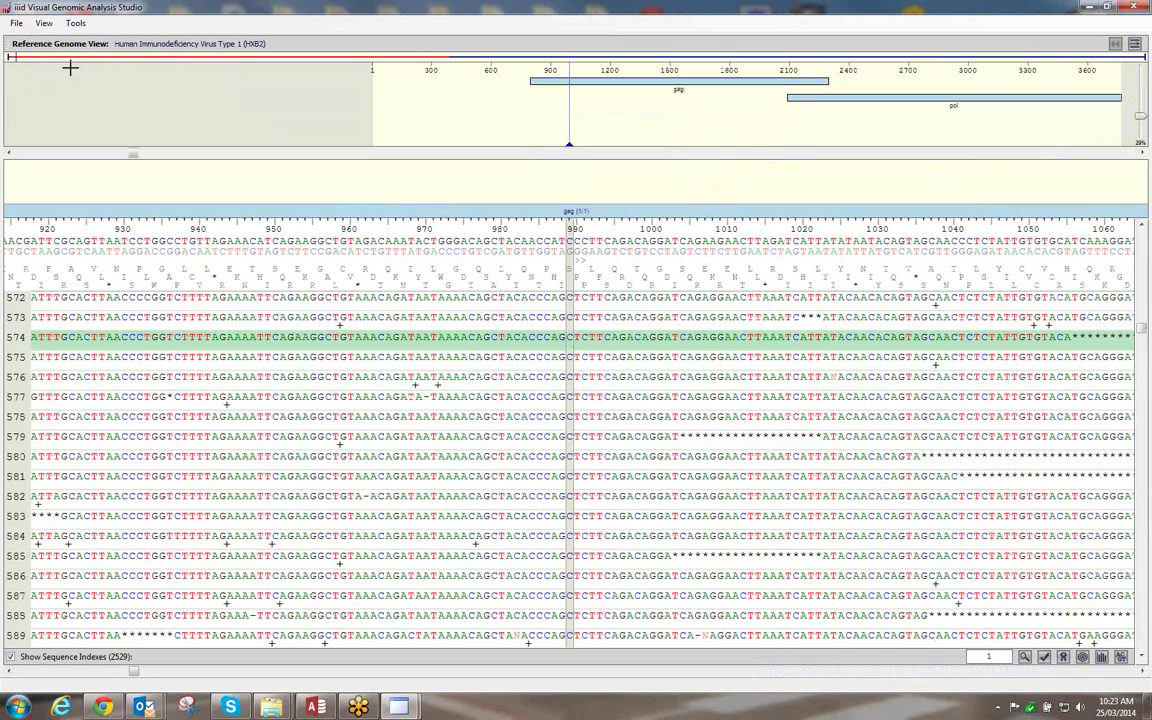
left_click(45, 24)
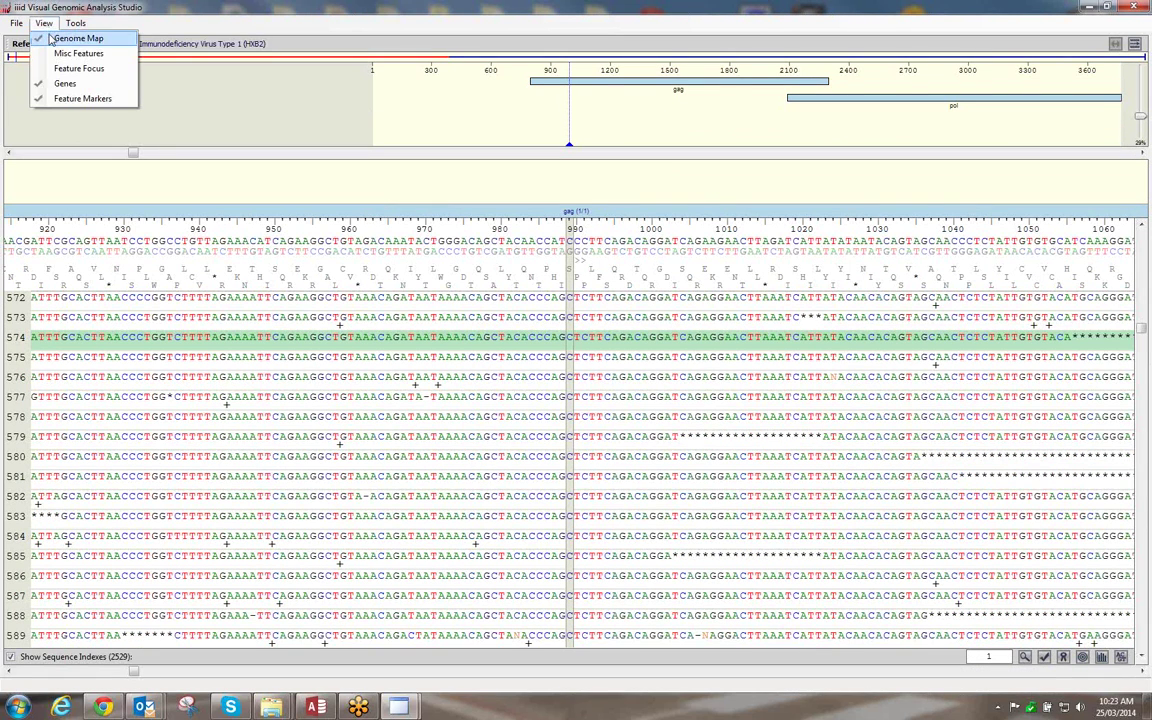
left_click(48, 38)
left_click(44, 24)
left_click(62, 99)
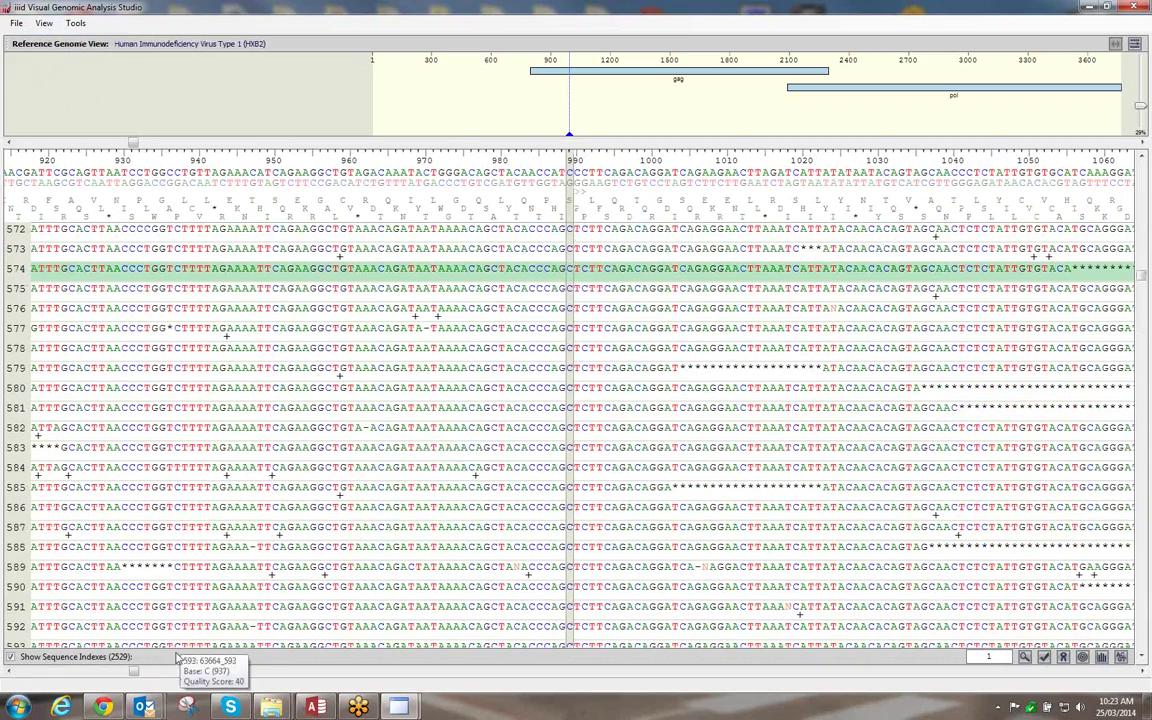
Hide the genes from the reference genome view around genome position 4450 and review the view options
left_click_drag(135, 671, 530, 674)
left_click(44, 23)
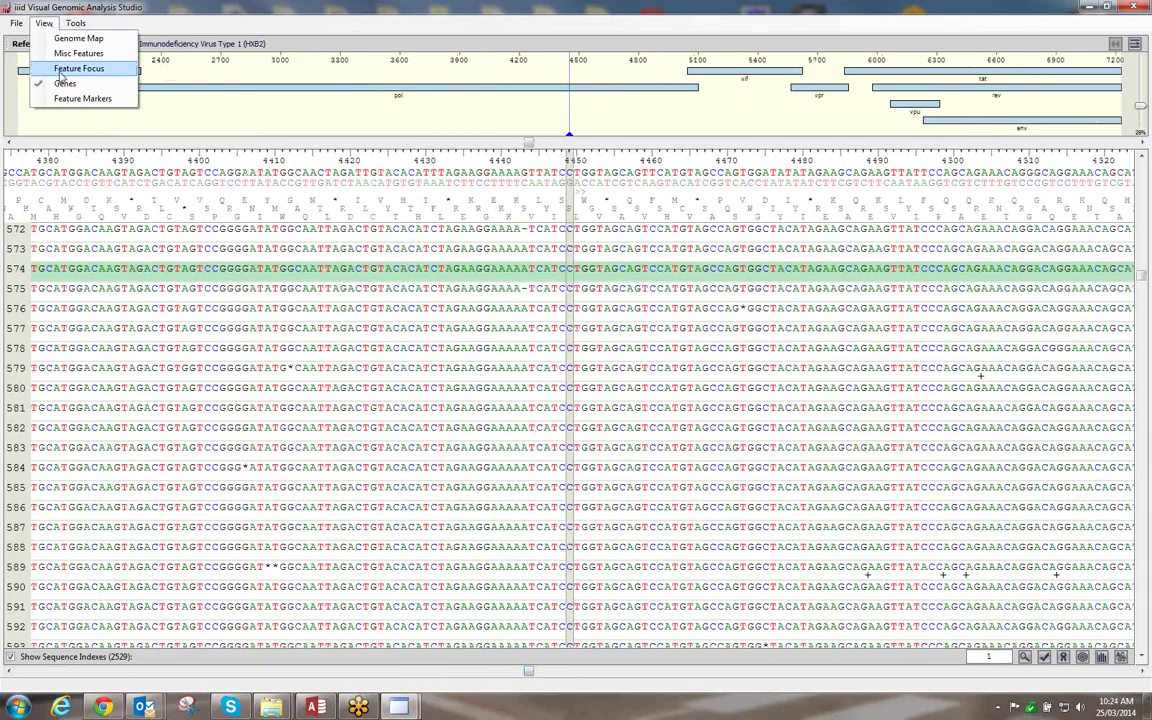
left_click(64, 83)
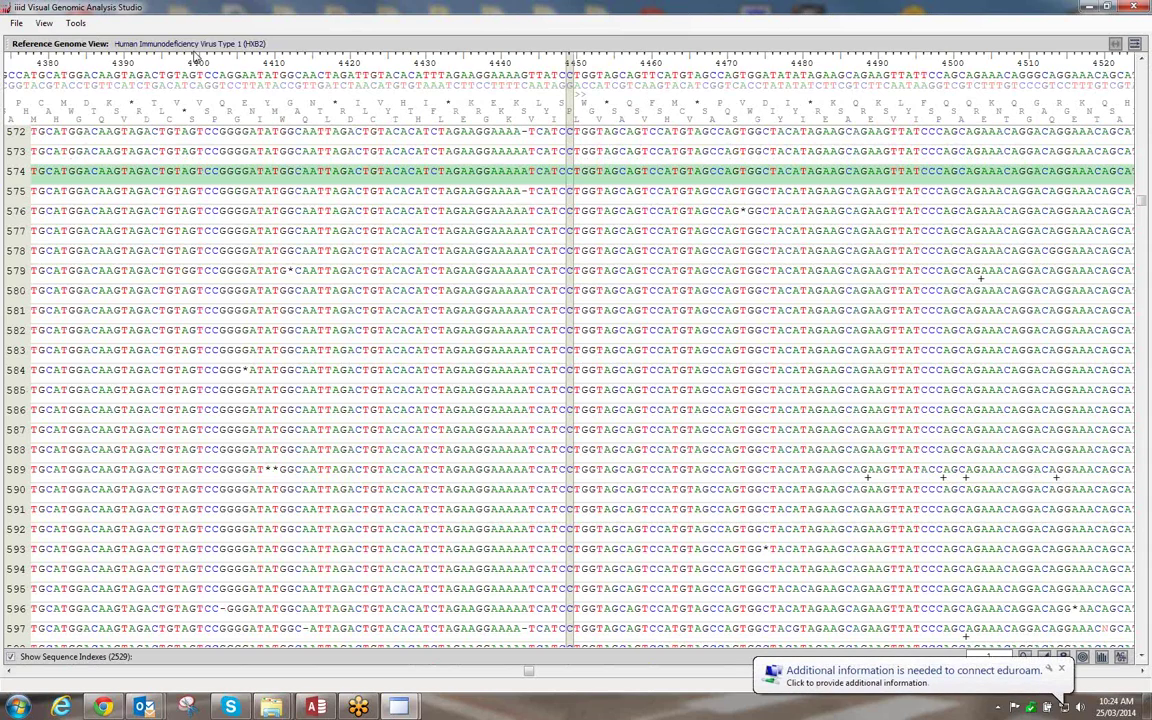
left_click(44, 23)
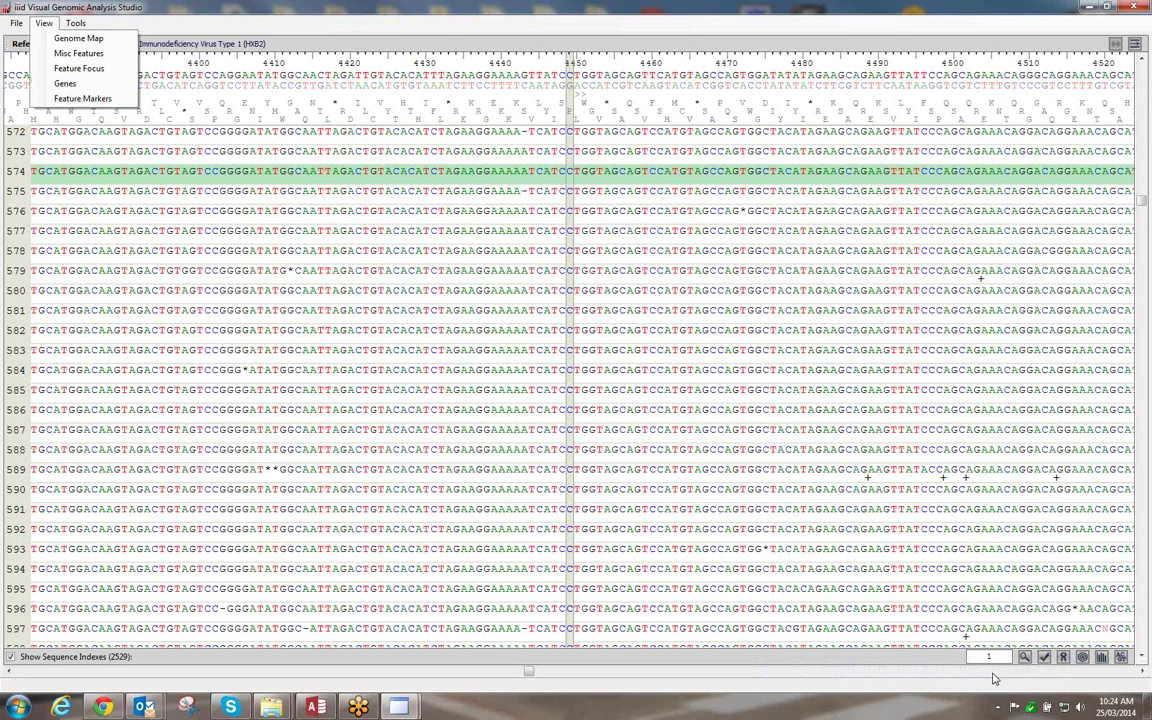
Open the quality score display options and show the reads' quality score values with Black to White shading
left_click(1002, 657)
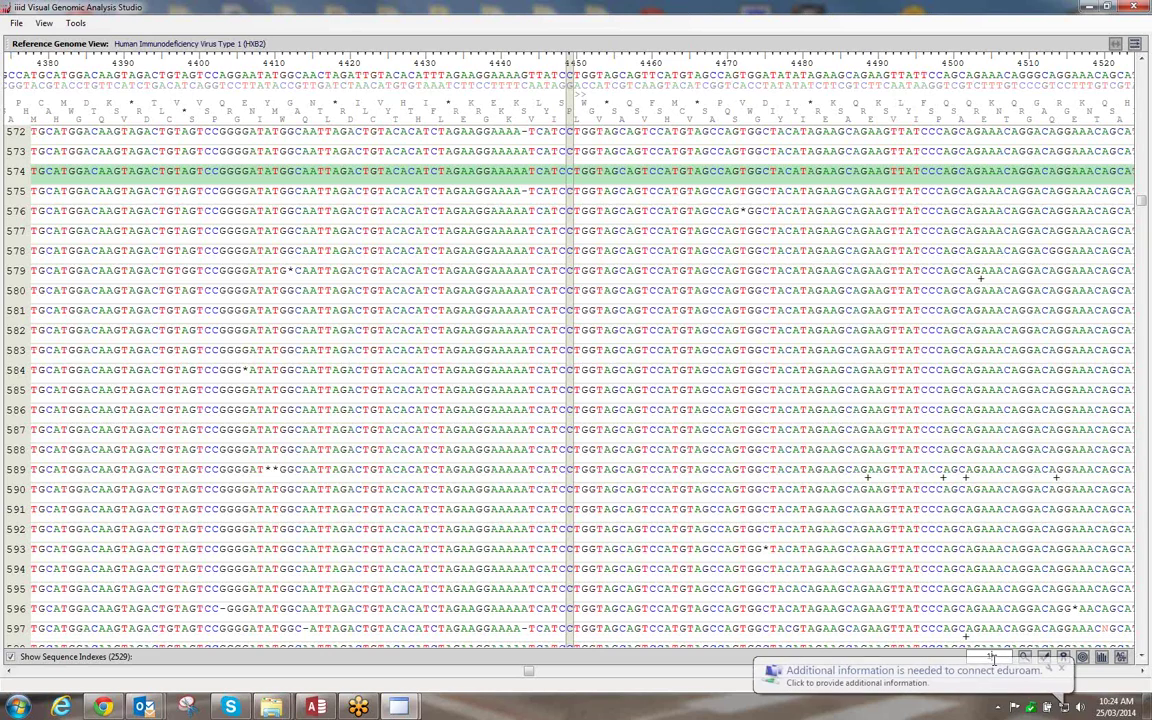
left_click(1062, 667)
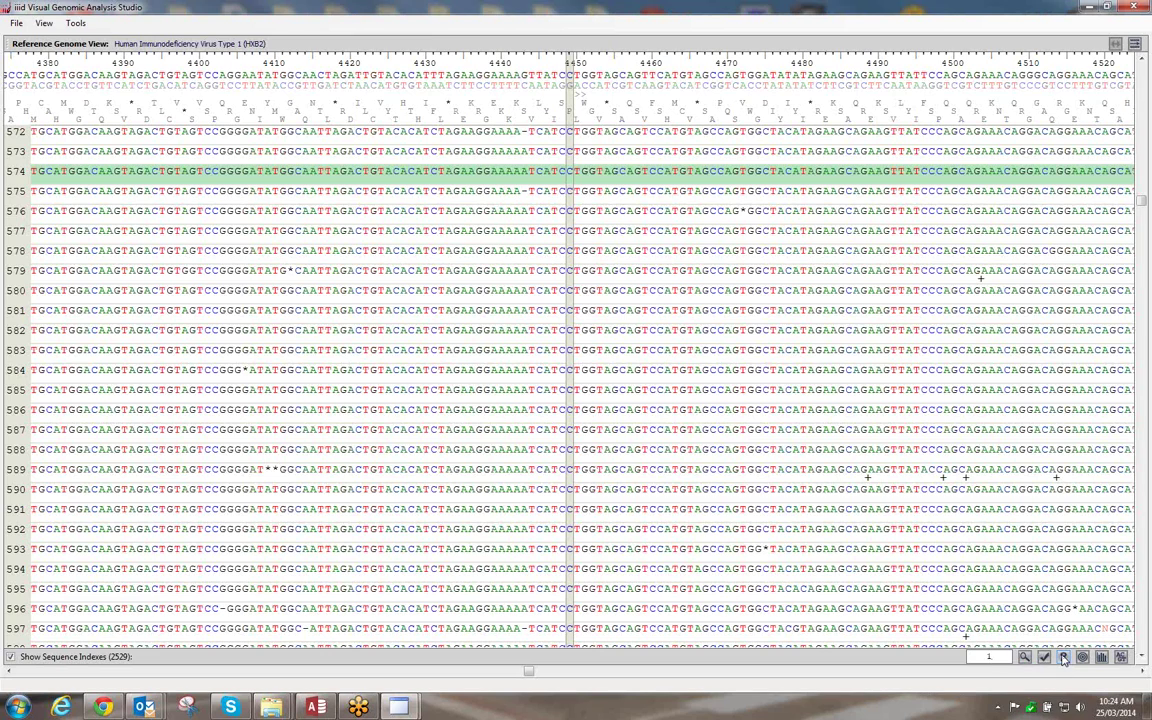
left_click(1063, 658)
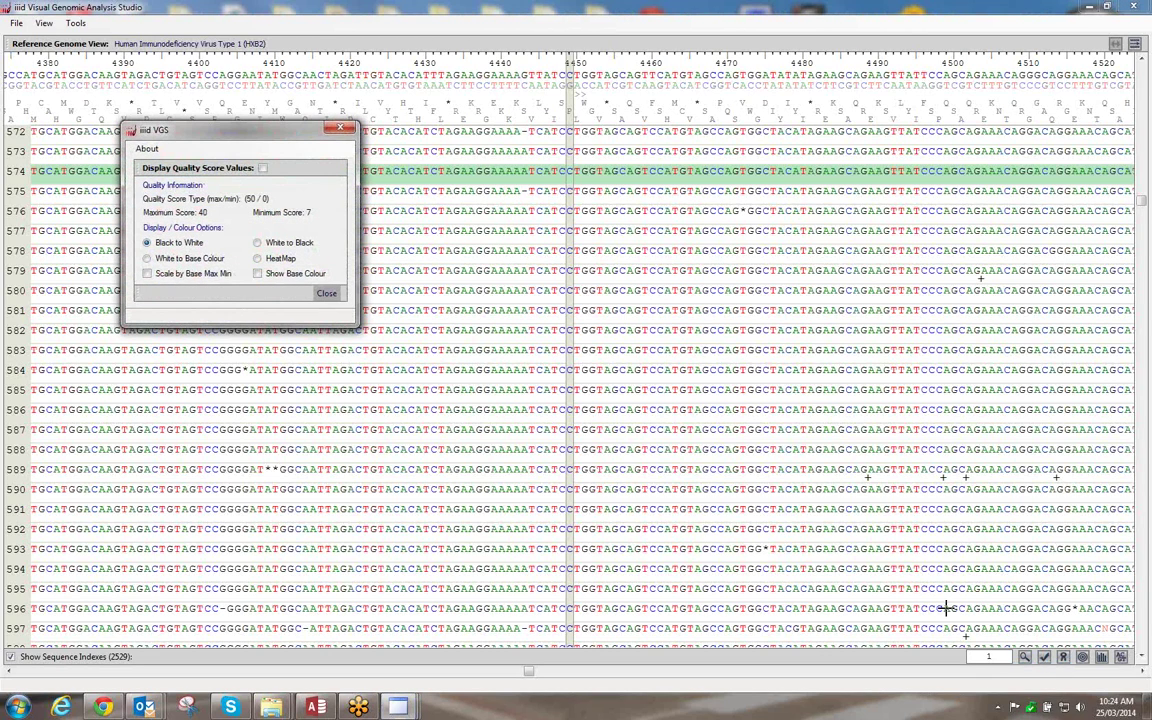
left_click_drag(240, 126, 826, 265)
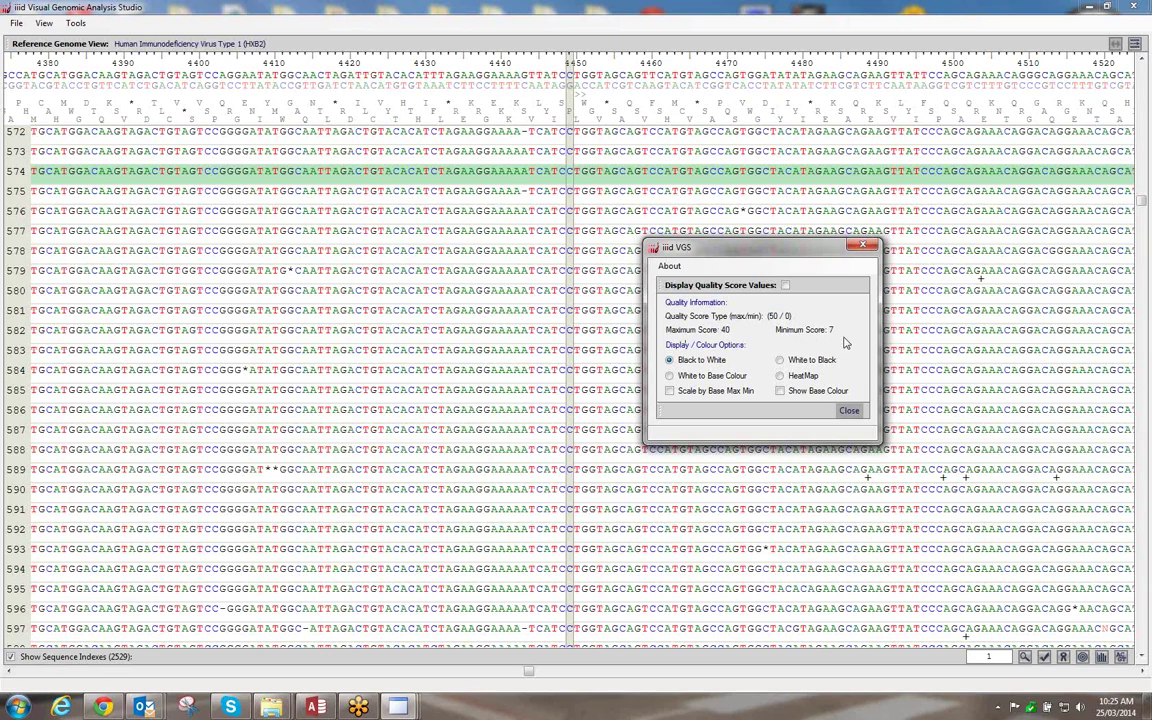
left_click(786, 286)
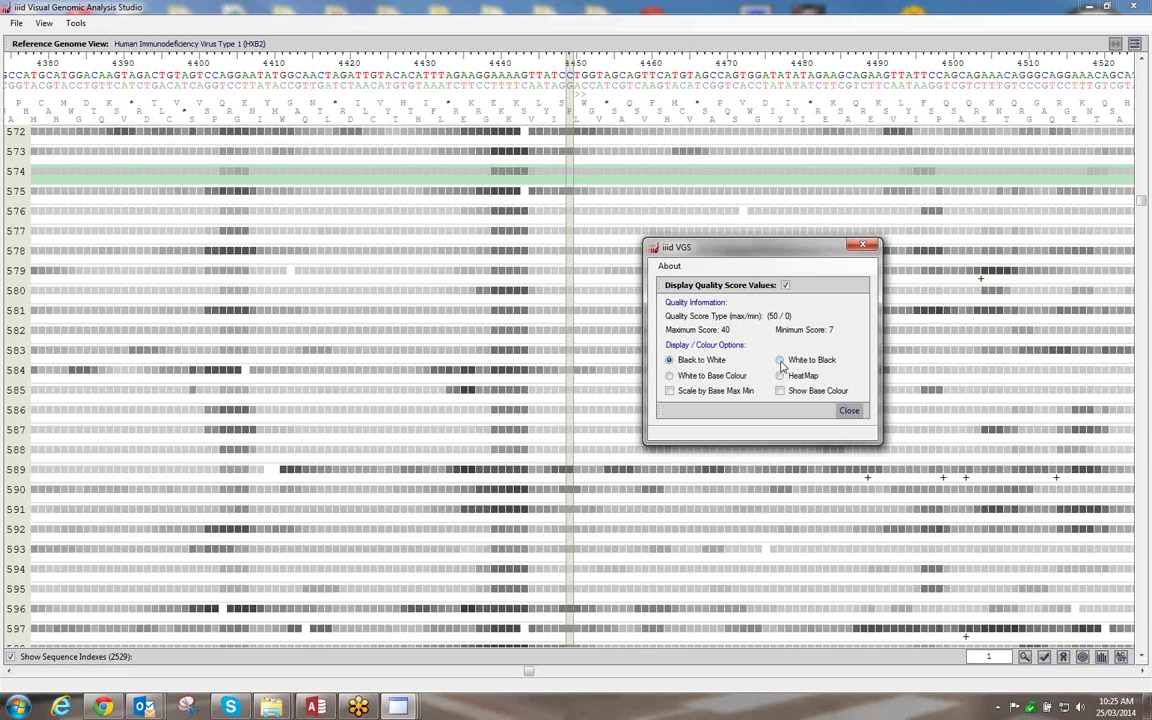
Compare White to Black shading with Black to White, keep Black to White, and show the base colours on the quality scores
left_click(780, 360)
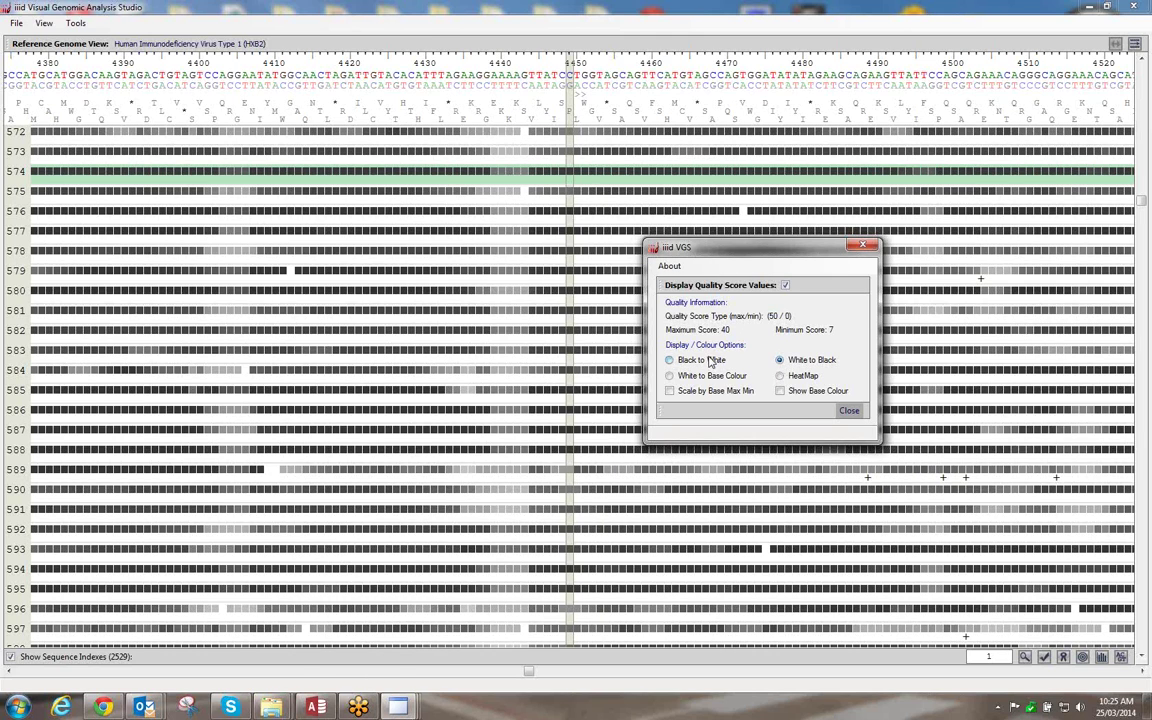
left_click(669, 360)
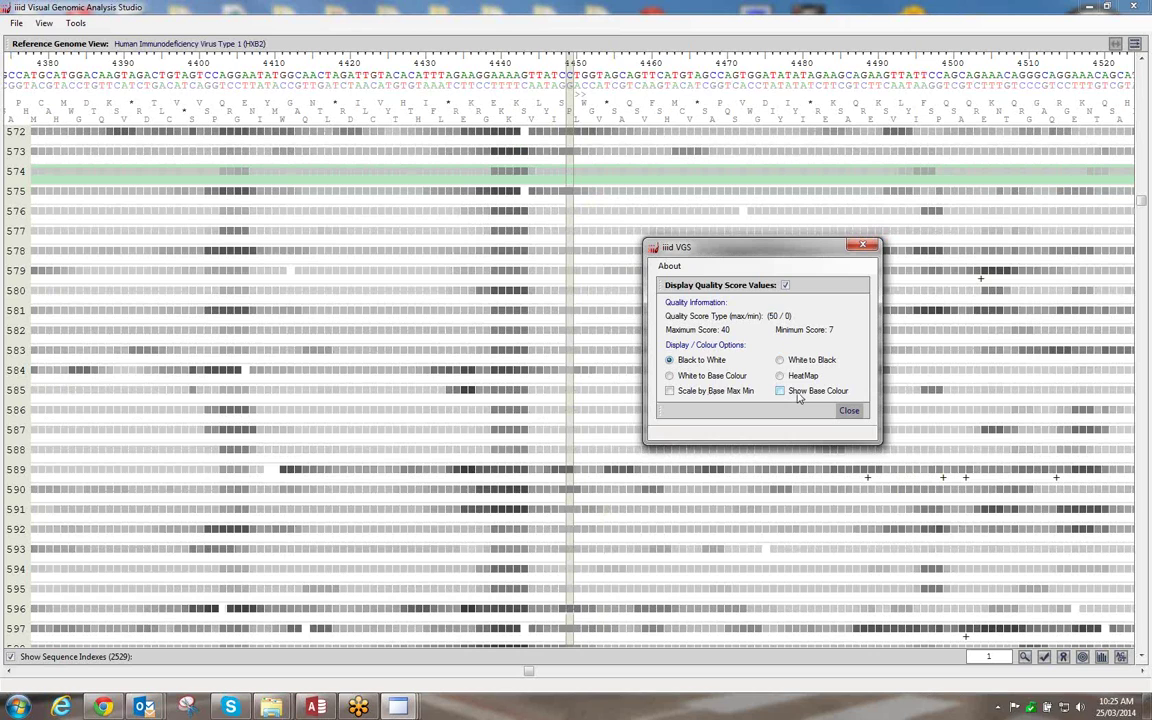
left_click(799, 392)
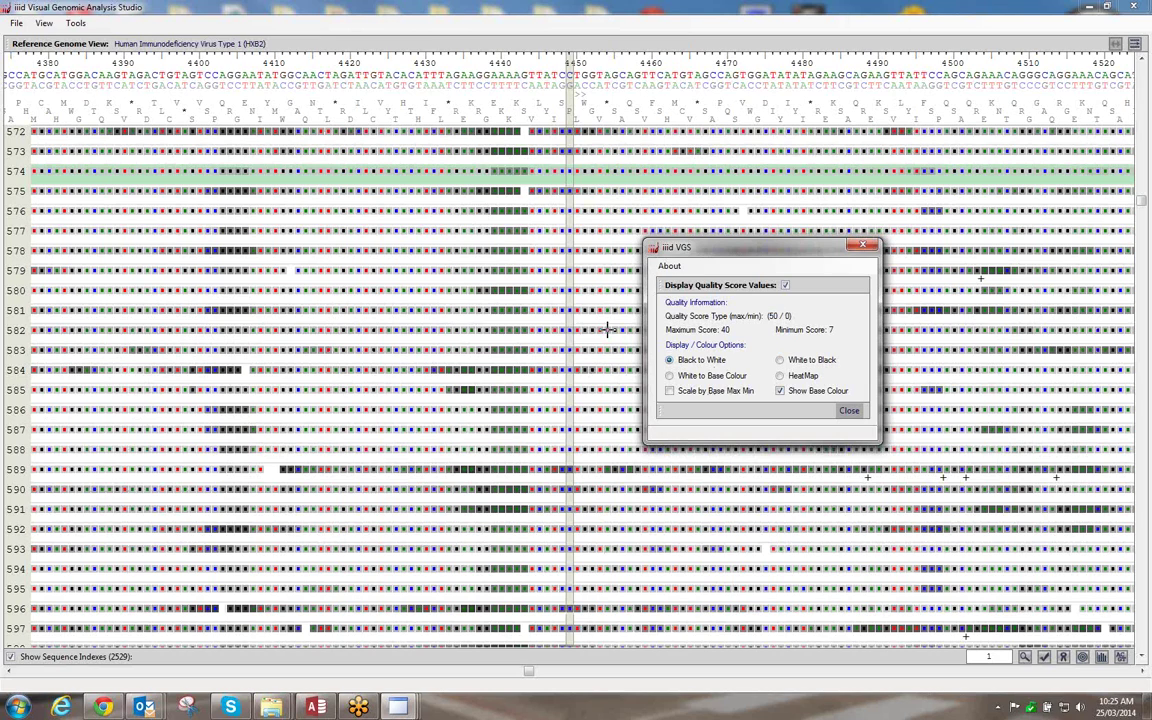
Try White to Base Colour shading on the reads around genome position 3910, toggle Scale by Base Max Min, and restore Black to White shading
left_click(687, 381)
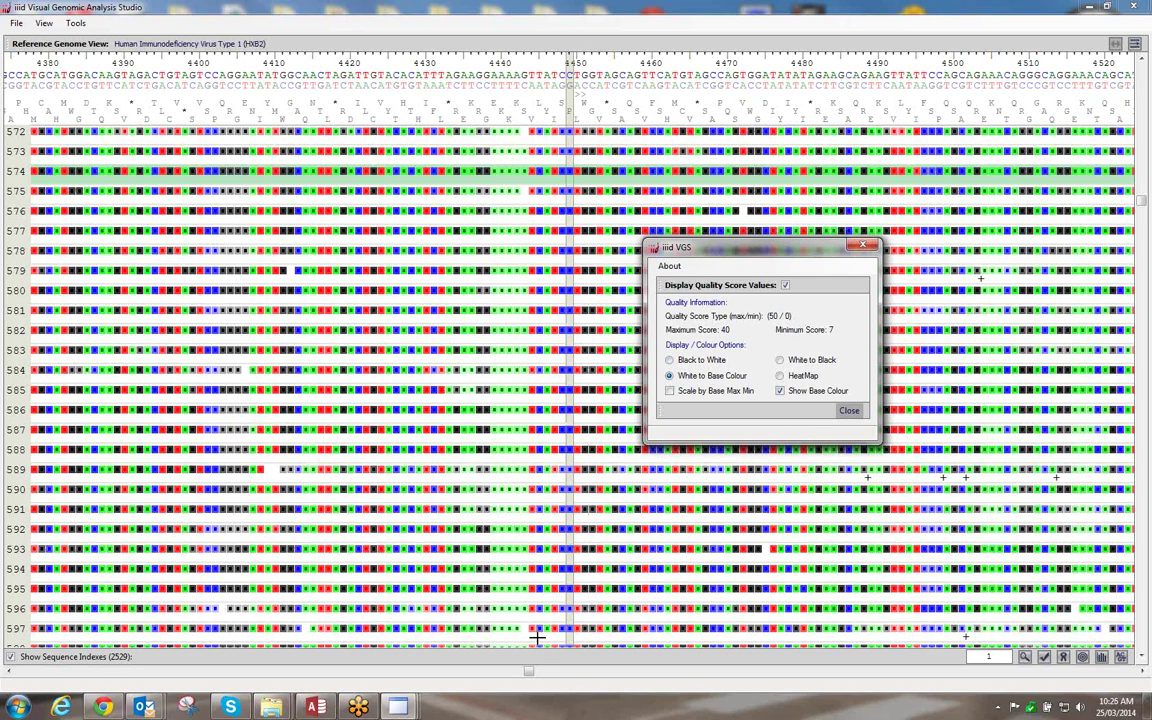
left_click_drag(527, 676, 467, 675)
mouse_move(412, 707)
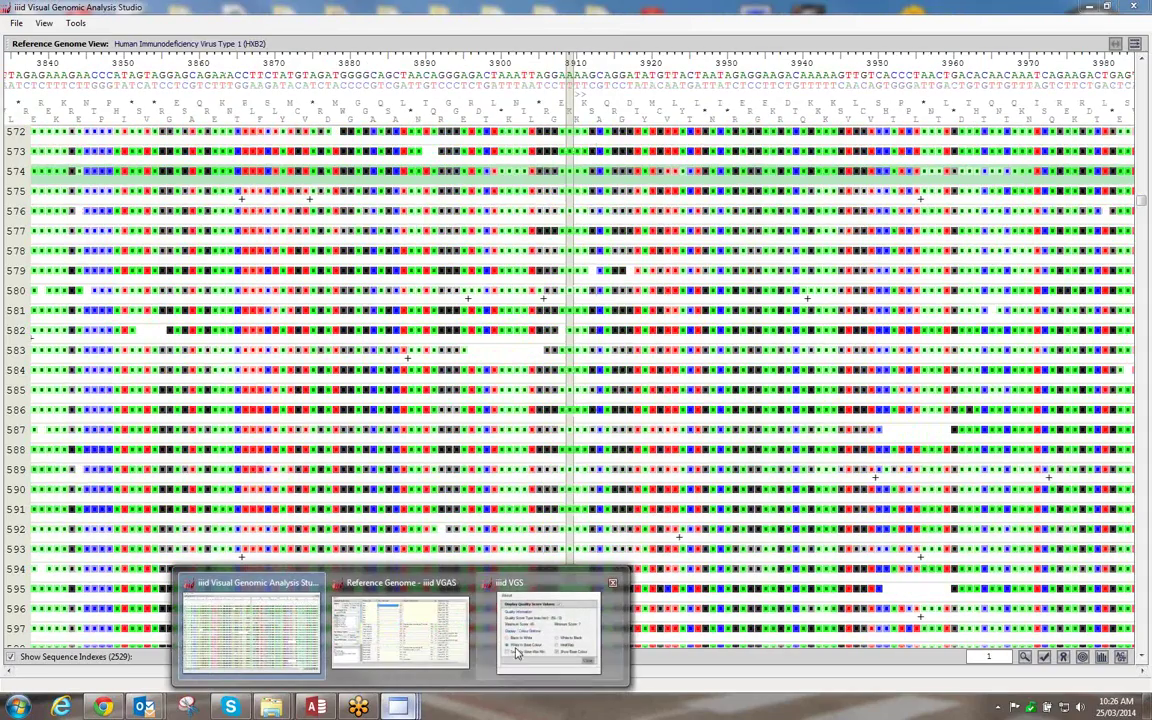
left_click(568, 596)
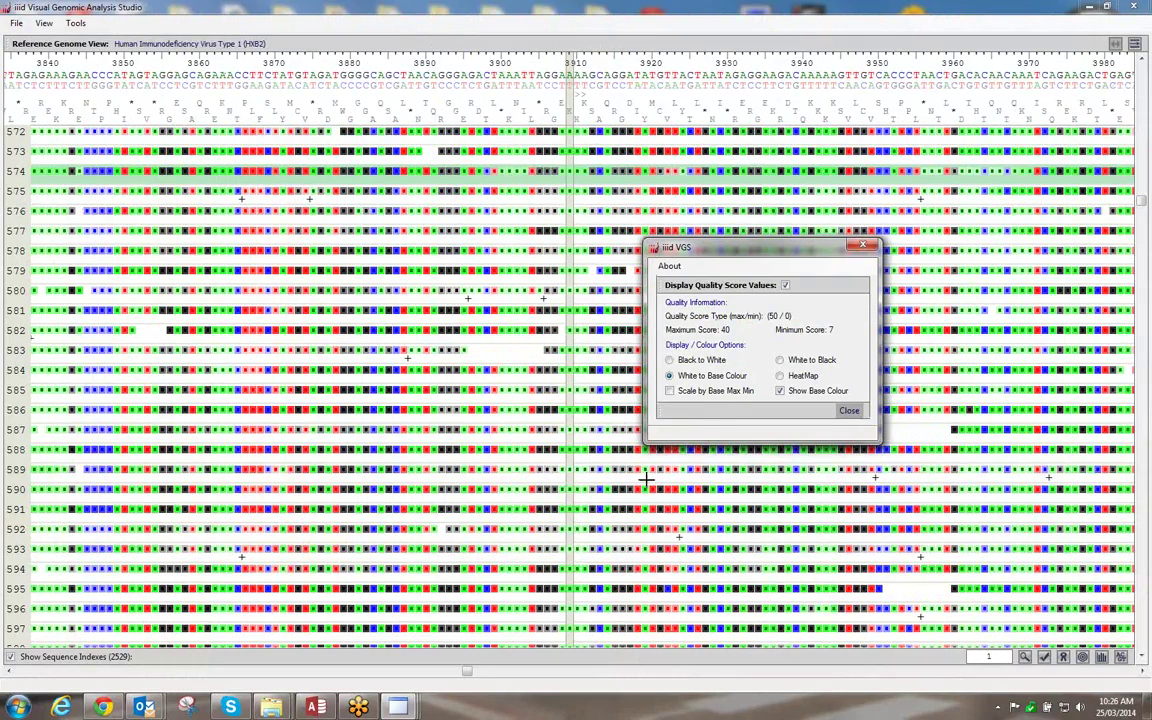
left_click(722, 392)
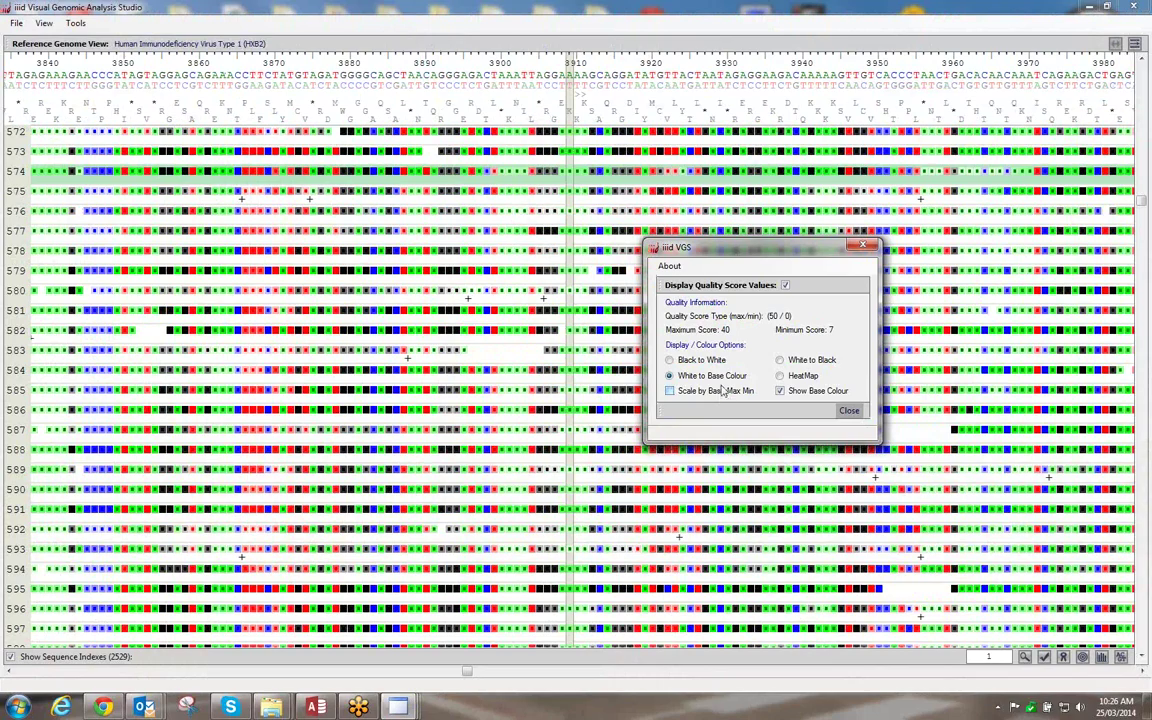
left_click(670, 360)
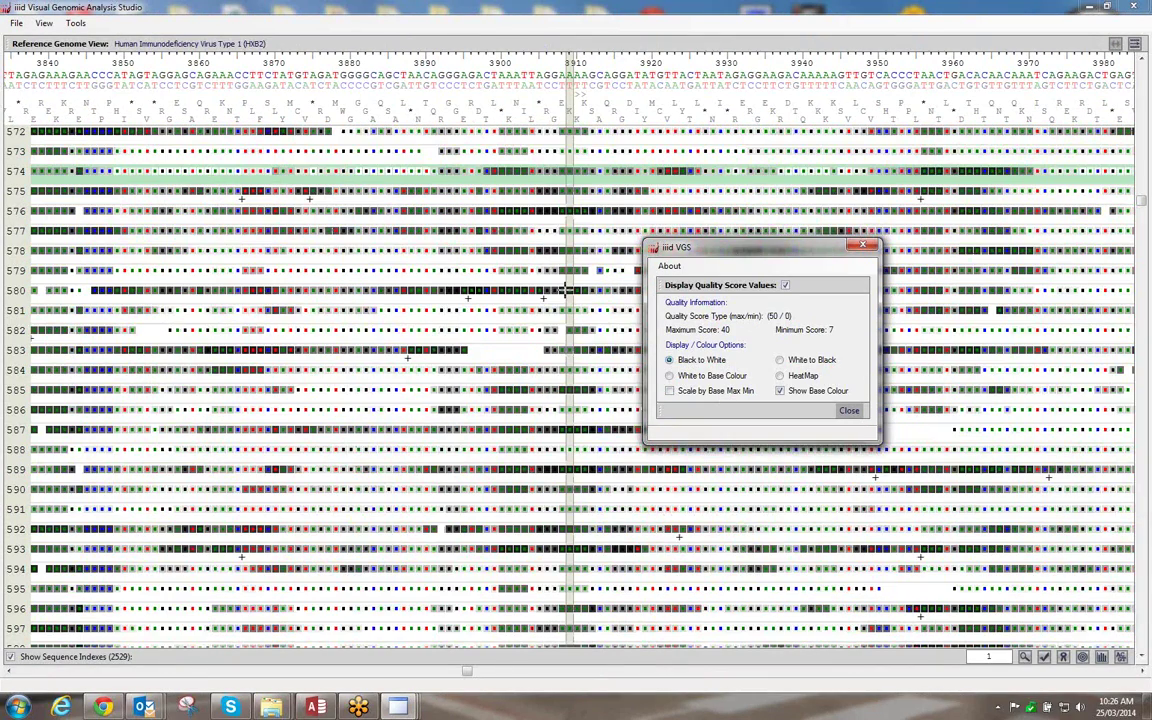
Select read 583 and review the tooltip options available for the aligned reads
left_click(520, 346)
left_click(511, 352)
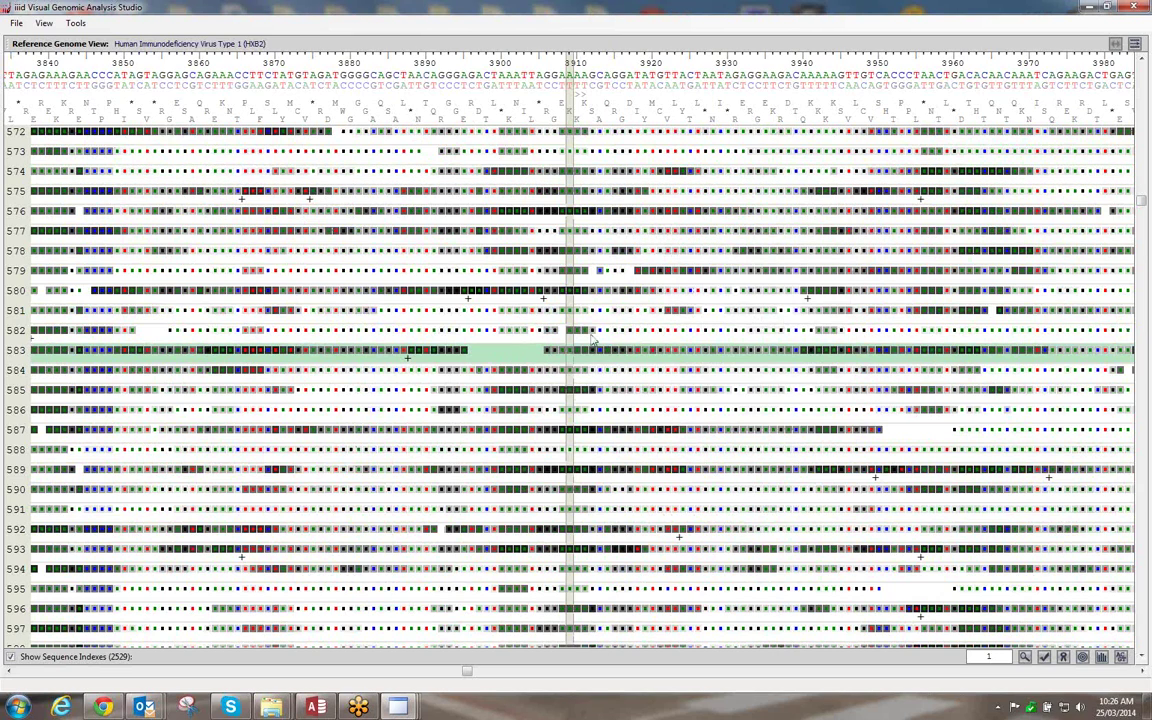
right_click(592, 337)
mouse_move(627, 421)
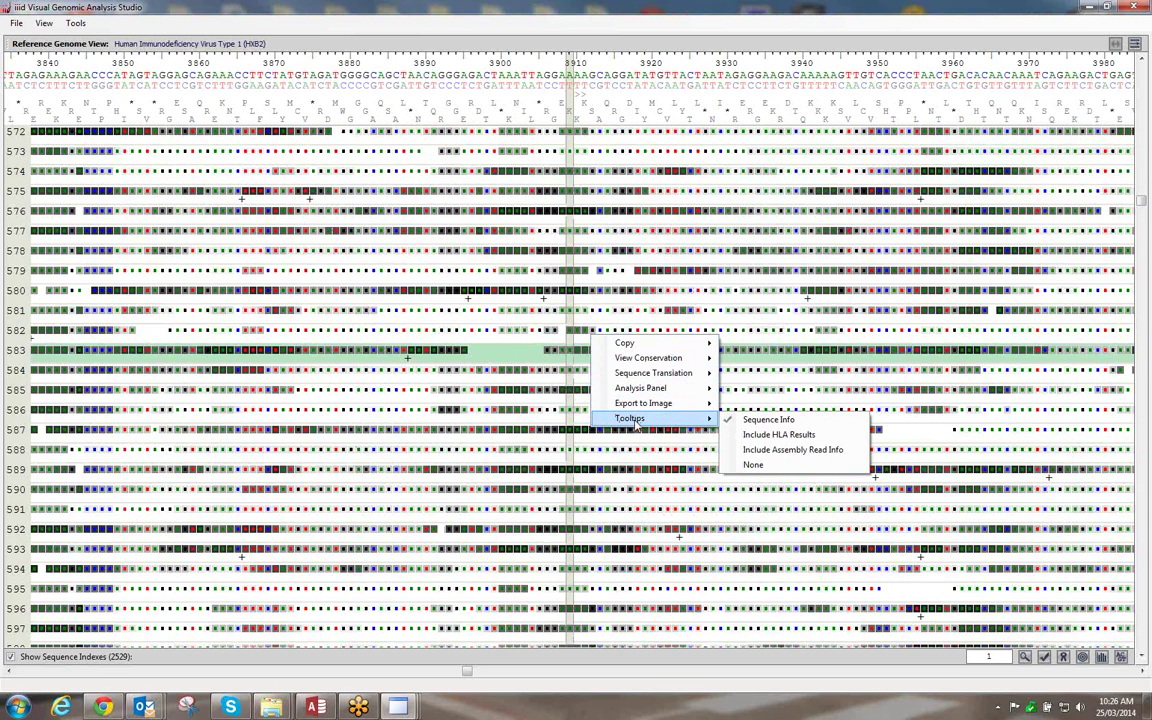
left_click(472, 328)
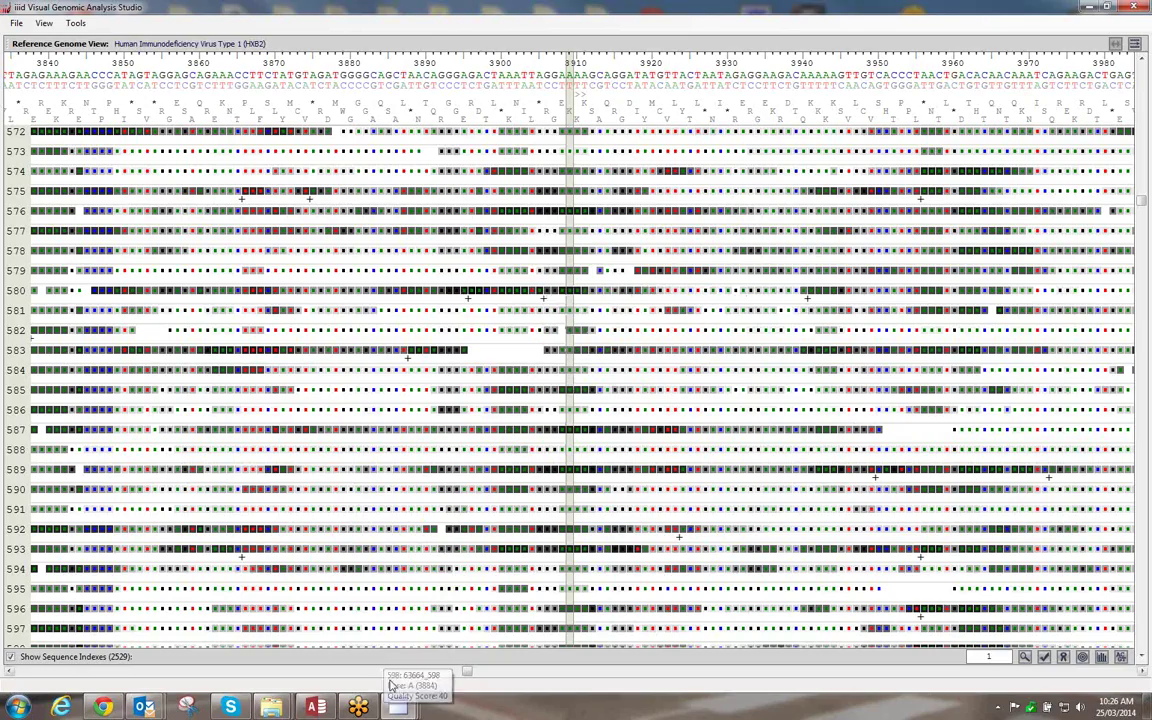
Hide the quality score values to view the plain read bases, and show the values again
mouse_move(400, 707)
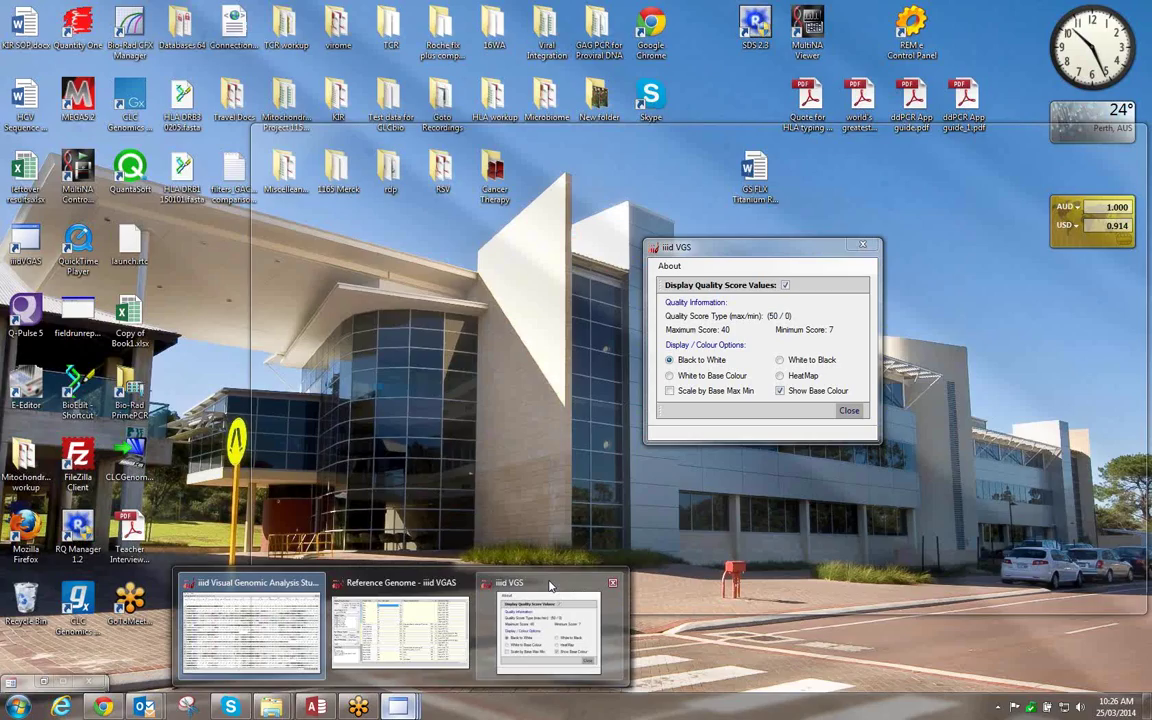
left_click(549, 587)
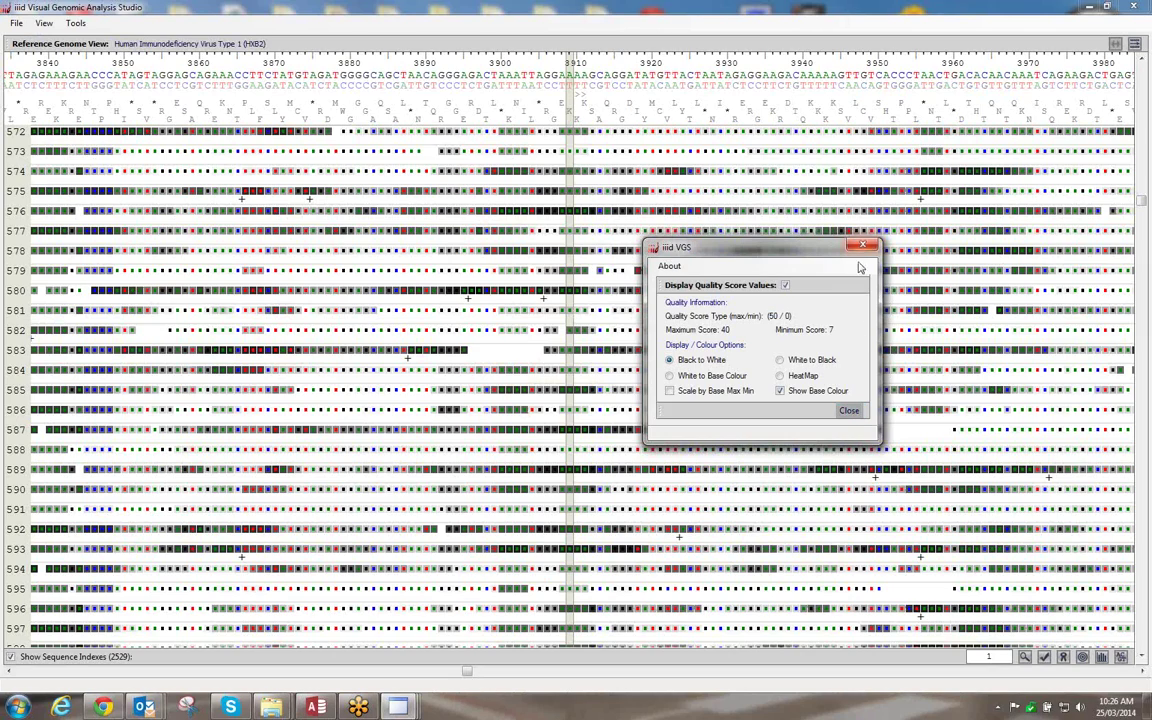
left_click(786, 286)
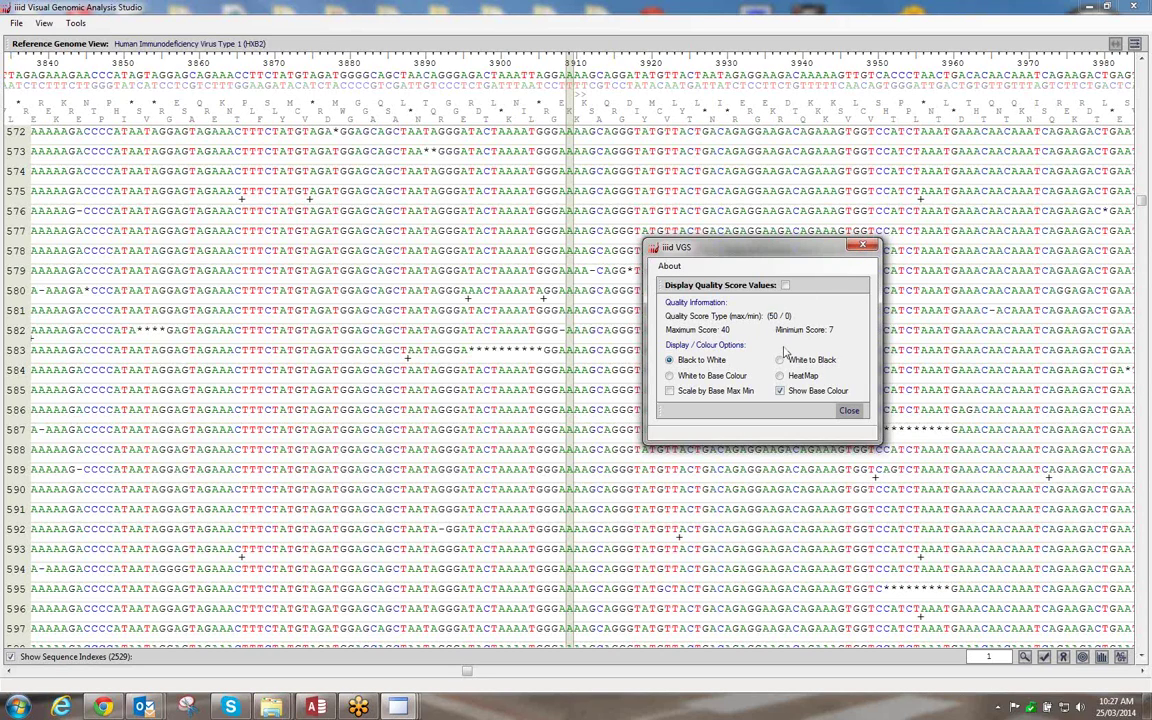
left_click(785, 285)
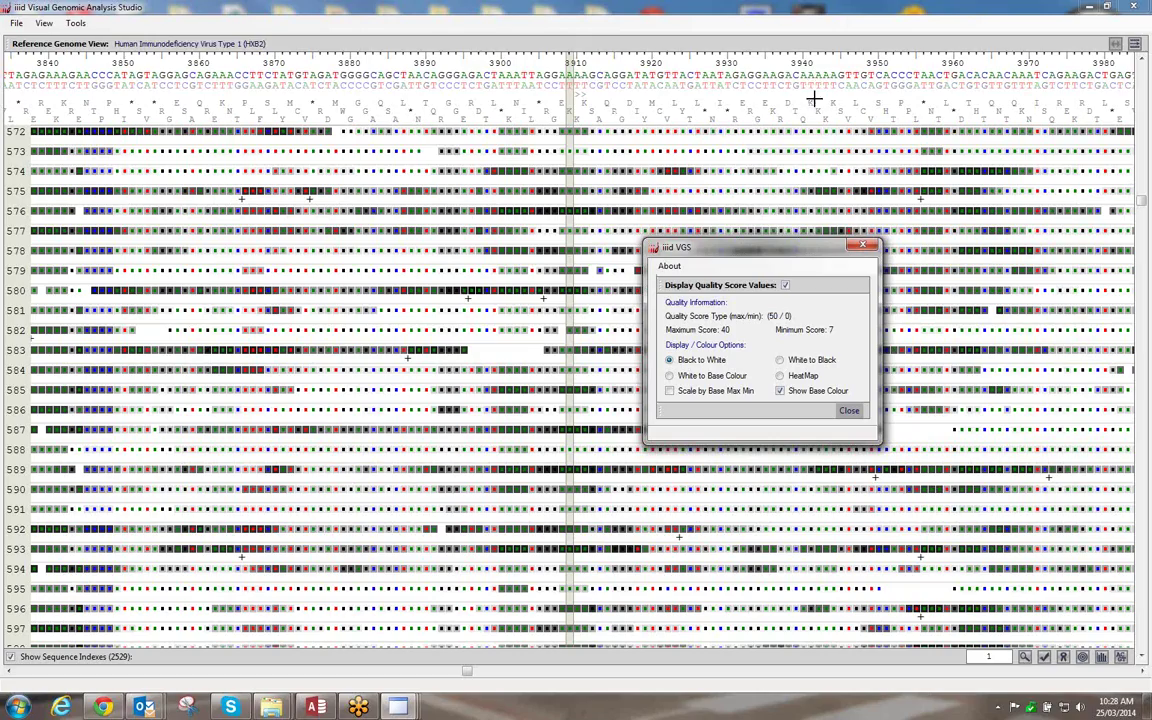
Move the quality options window and examine the quality shading of reads 441 to 466 near position 3380 and 183 to 208 near position 3150
left_click_drag(779, 255, 691, 375)
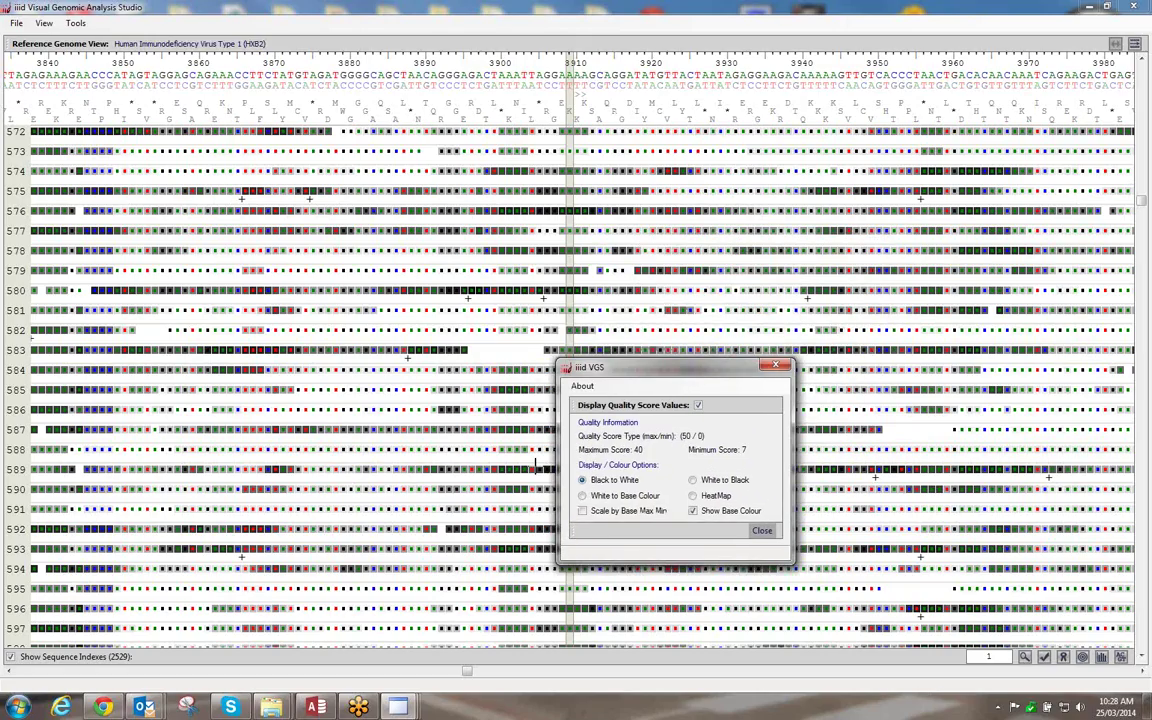
left_click_drag(462, 678, 409, 679)
left_click_drag(1141, 200, 1143, 169)
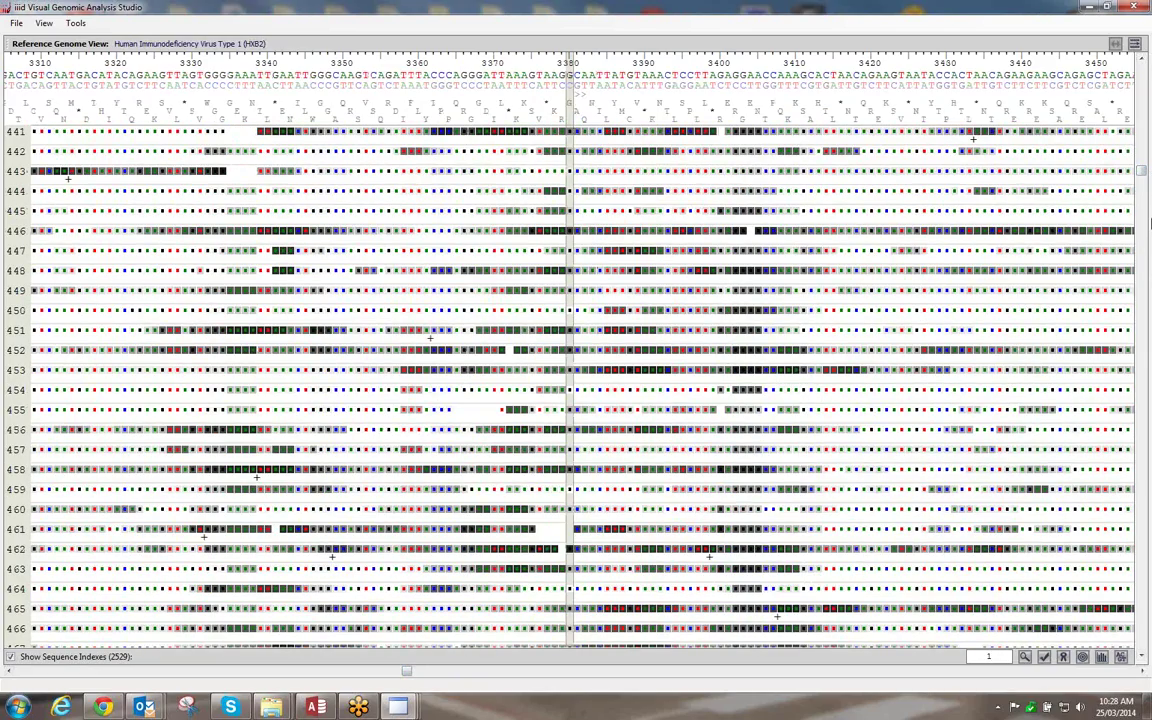
left_click_drag(1141, 168, 1141, 111)
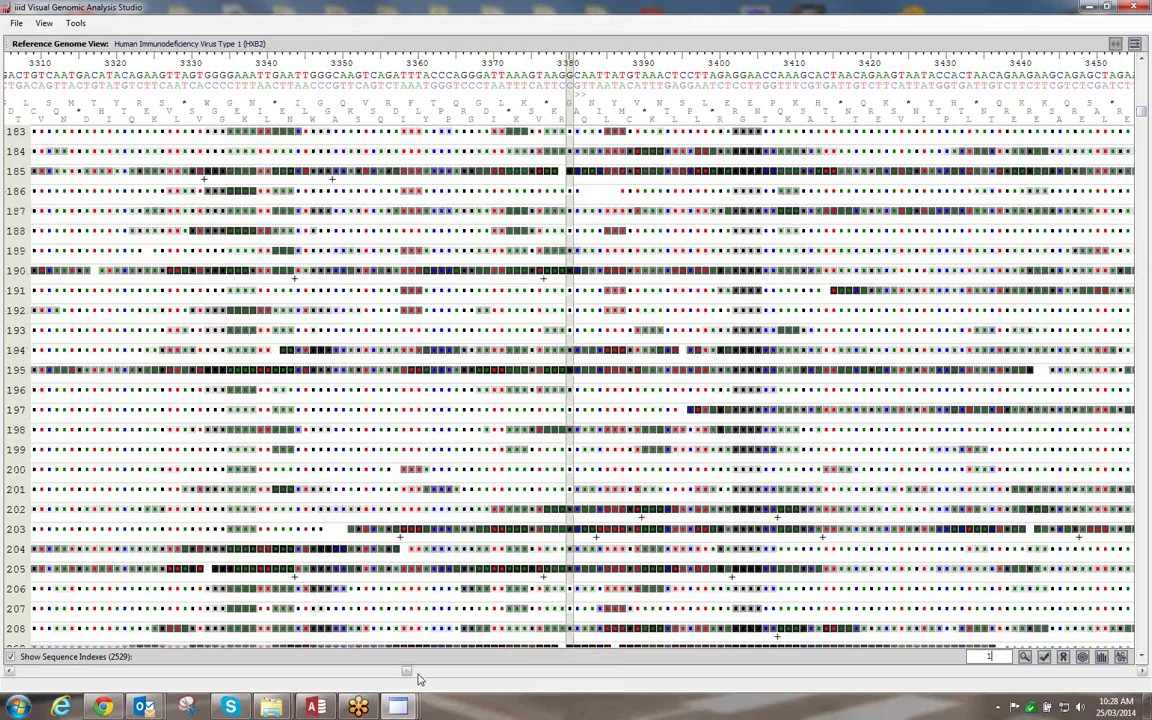
left_click_drag(405, 672, 380, 672)
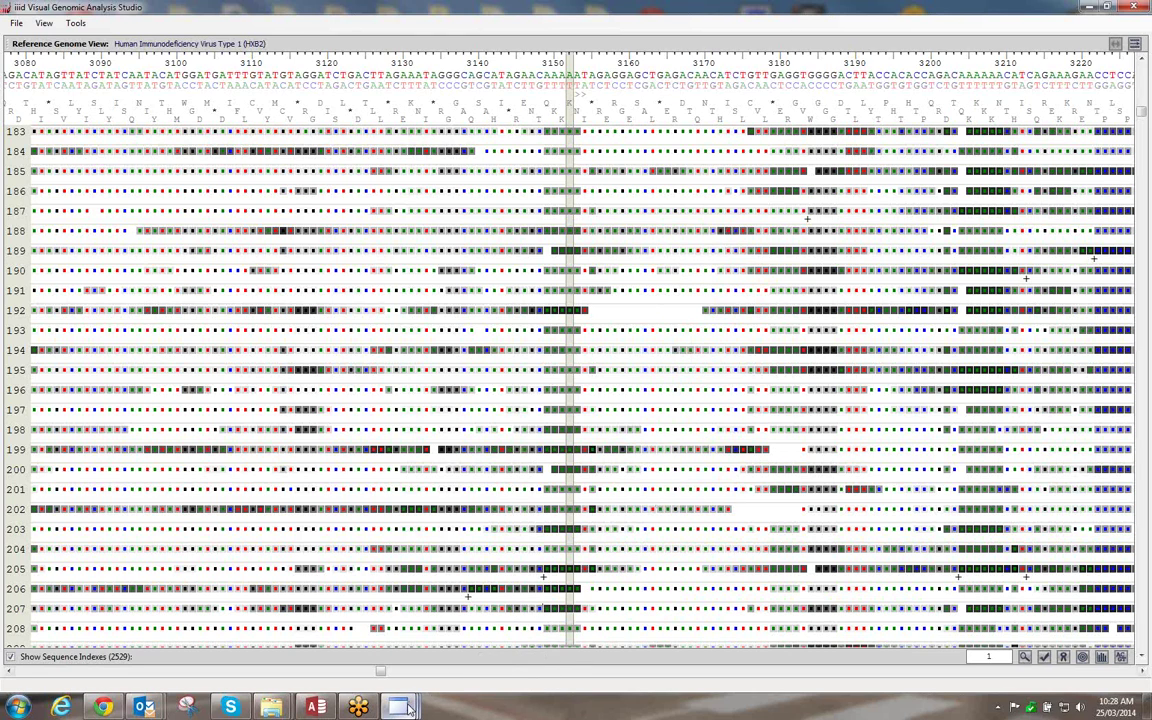
Turn off the display of quality score values and close the quality score options
mouse_move(398, 707)
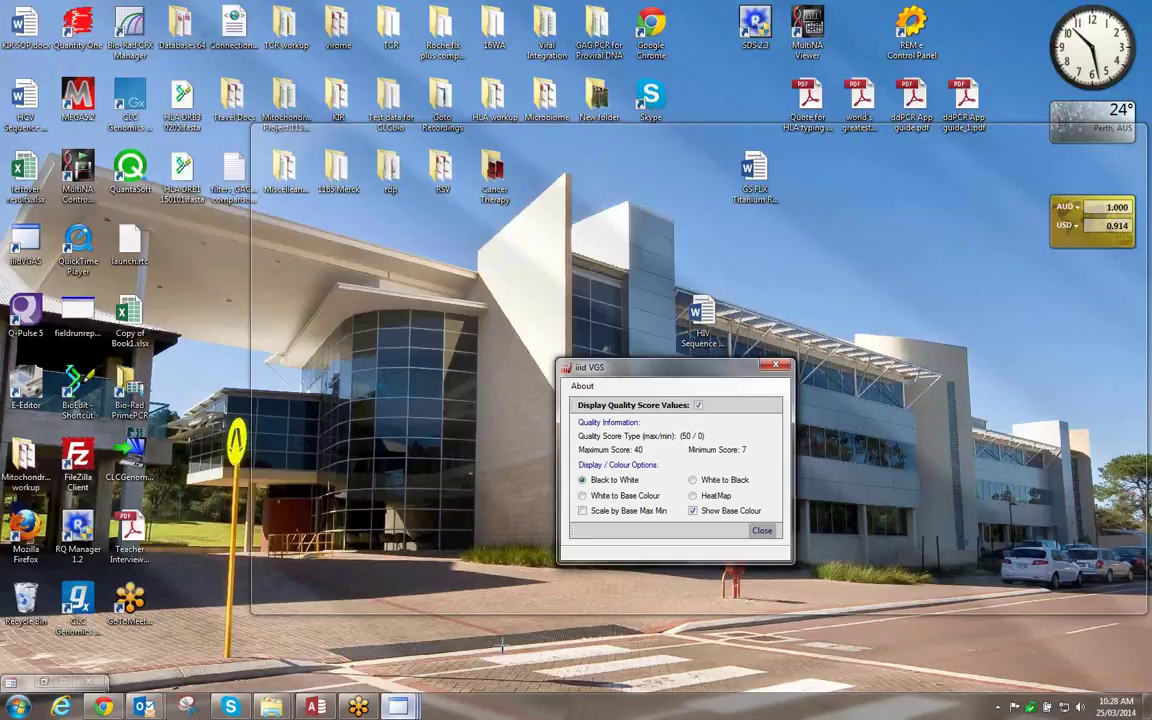
left_click(548, 628)
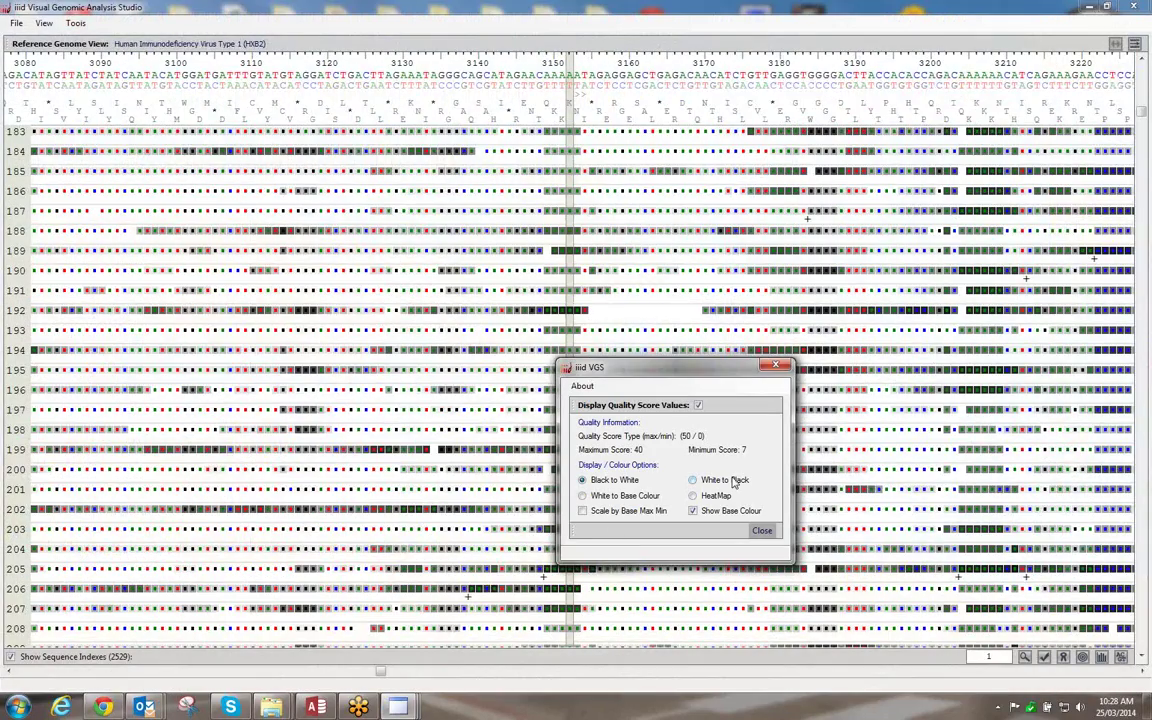
left_click(698, 405)
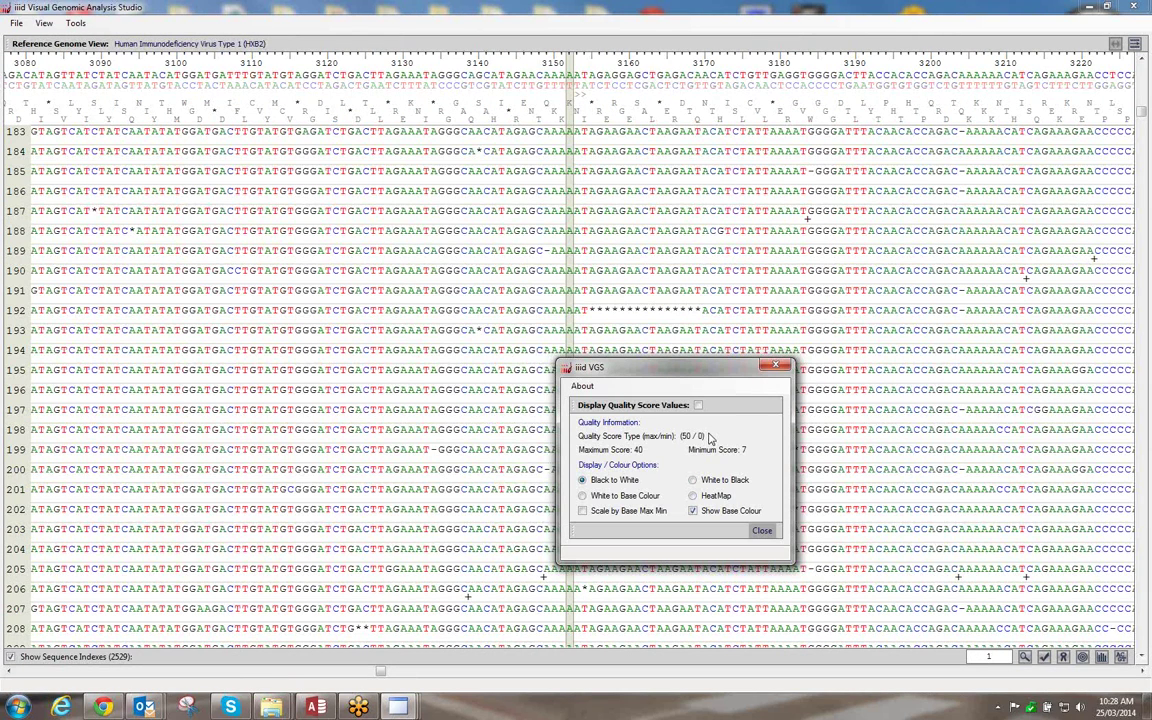
left_click(775, 368)
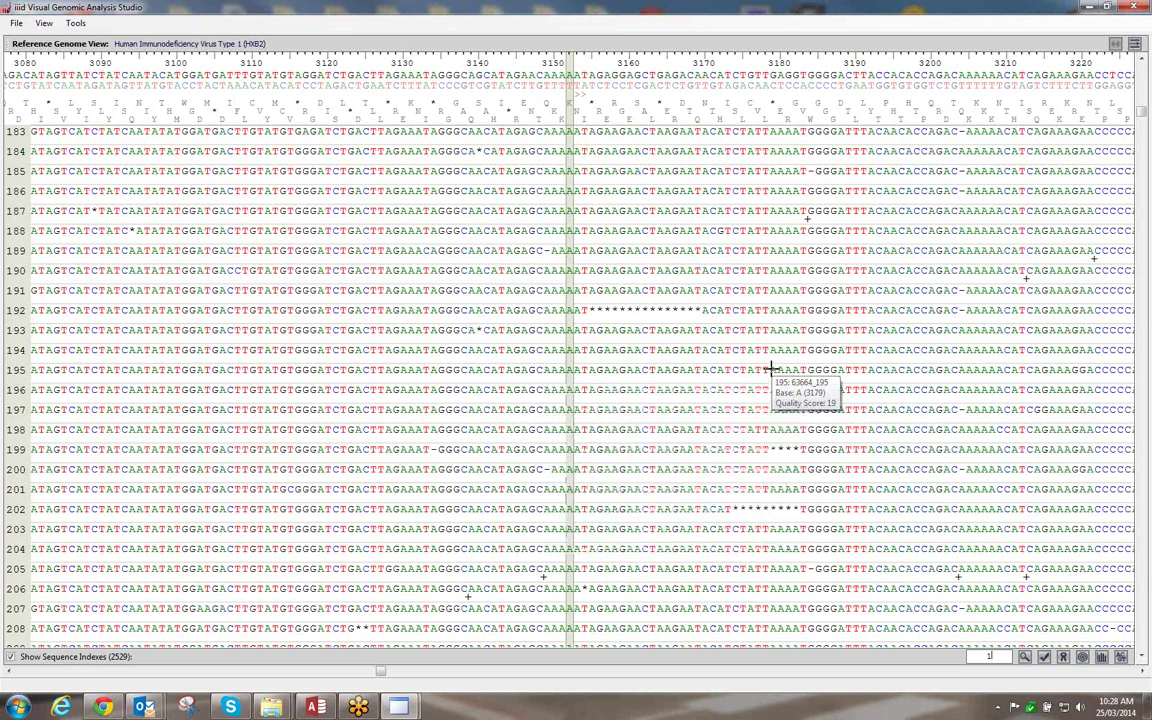
Open the Consensus / Coverage Options for the aligned reads and move the window clear of the leading bases
left_click(1063, 657)
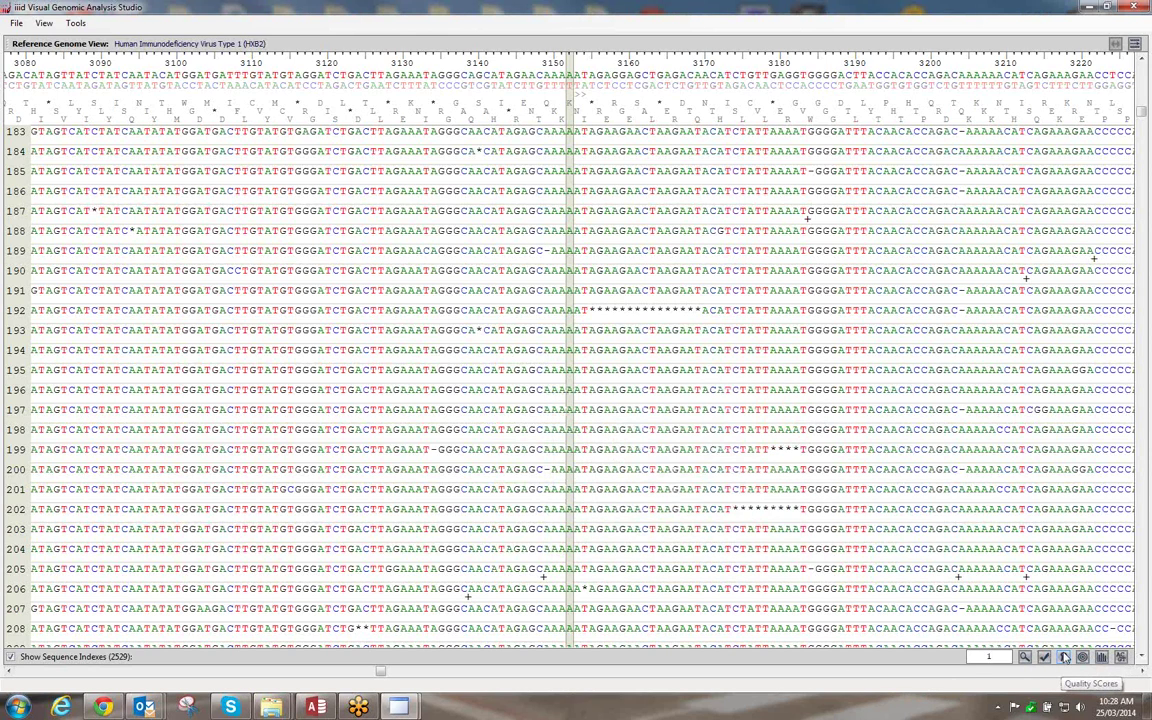
left_click(1120, 659)
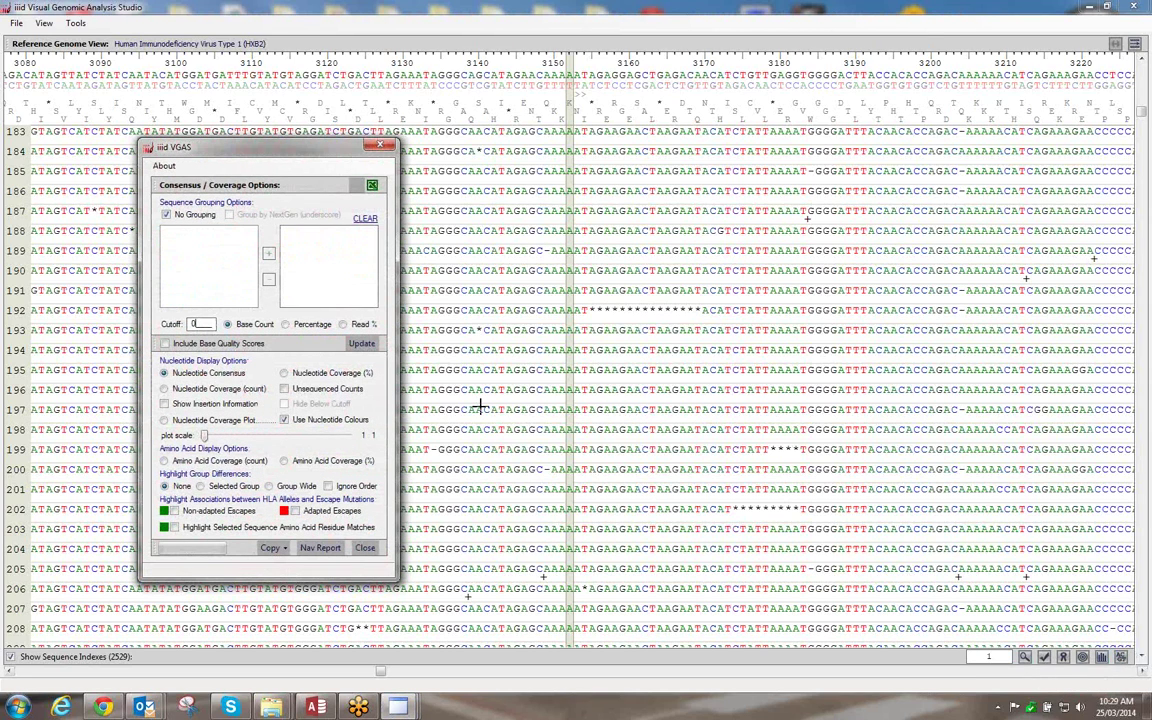
left_click_drag(287, 149, 768, 150)
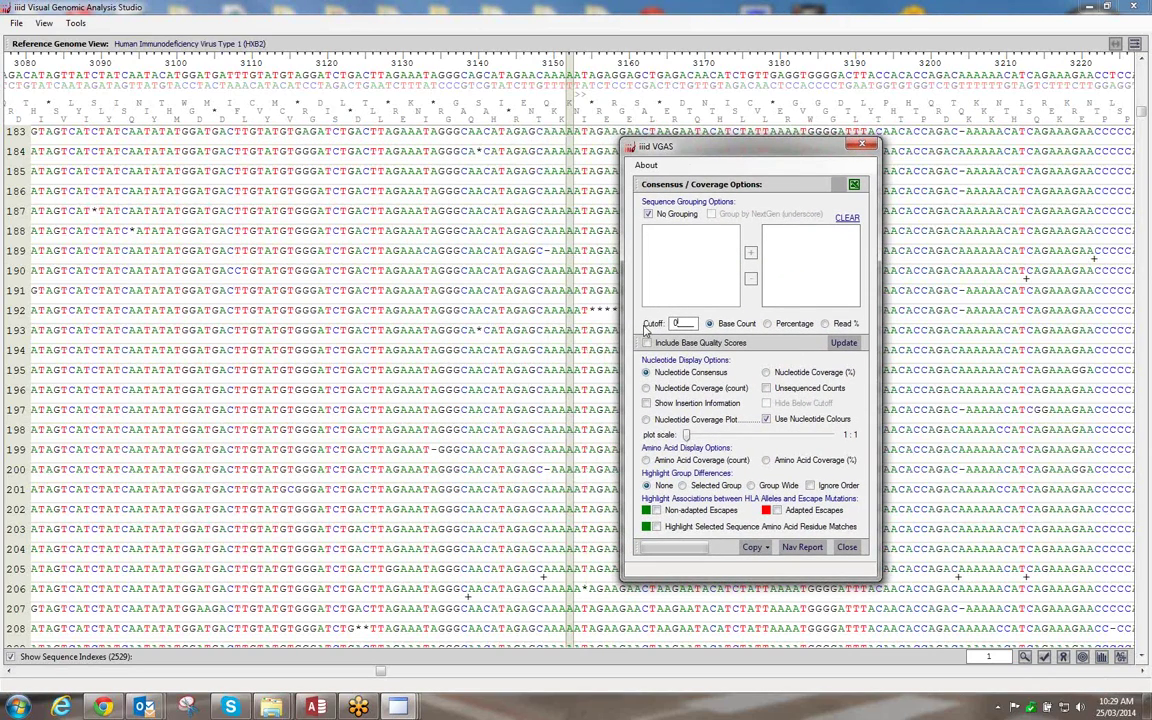
Turn off No Grouping, compare the individual and grouped sequence lists, and group the sequences by NextGen (underscore)
left_click(659, 216)
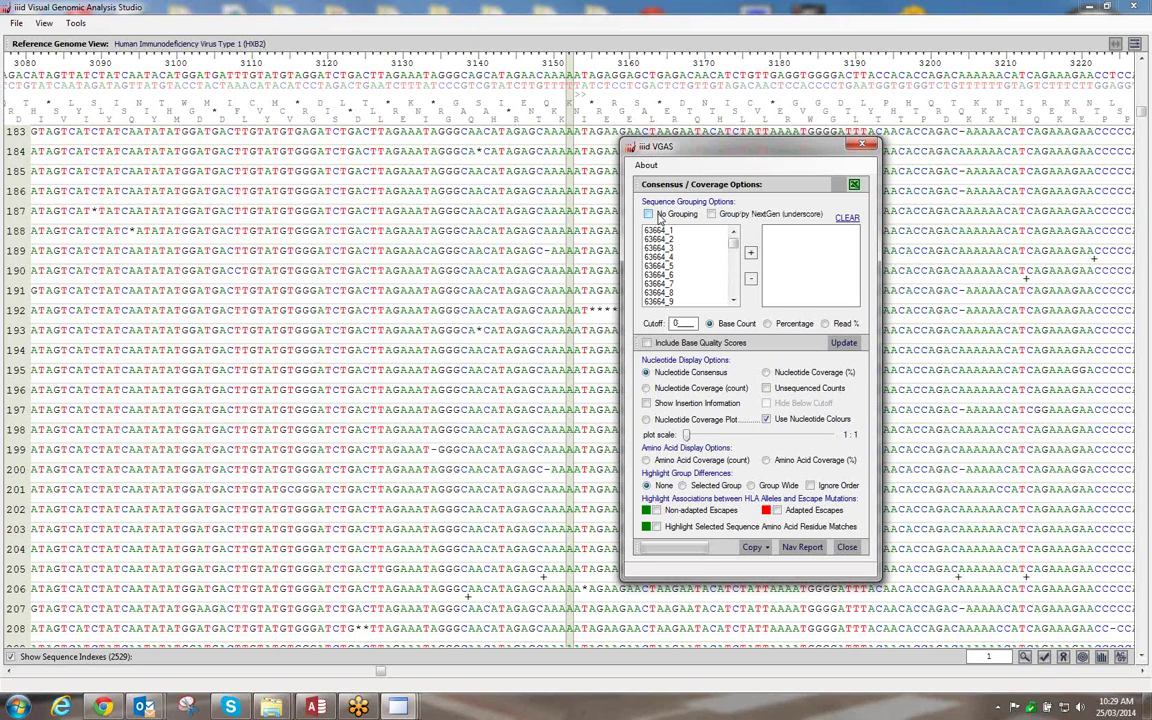
left_click(712, 215)
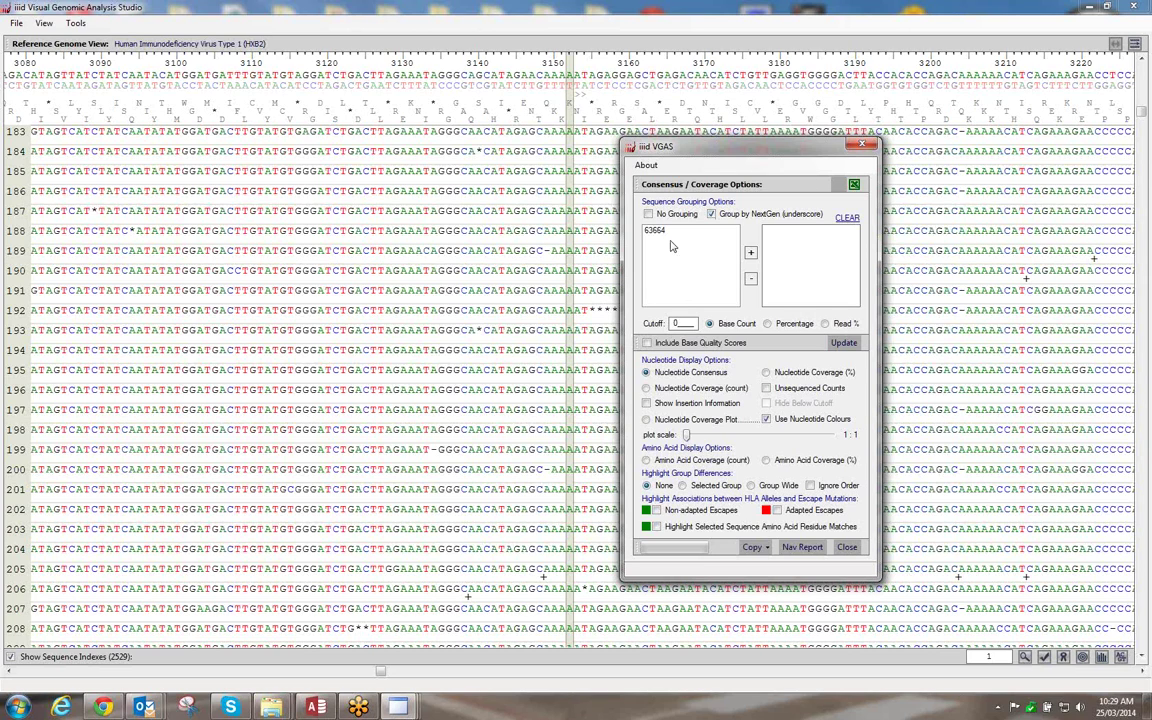
left_click(648, 214)
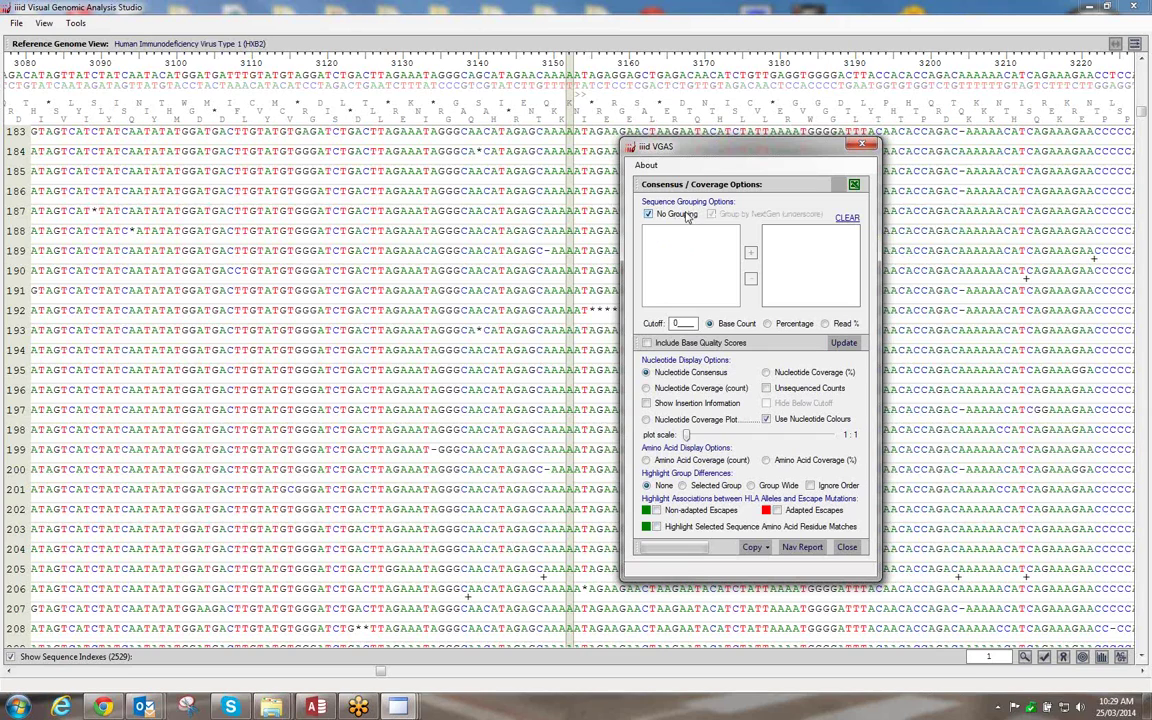
left_click(683, 215)
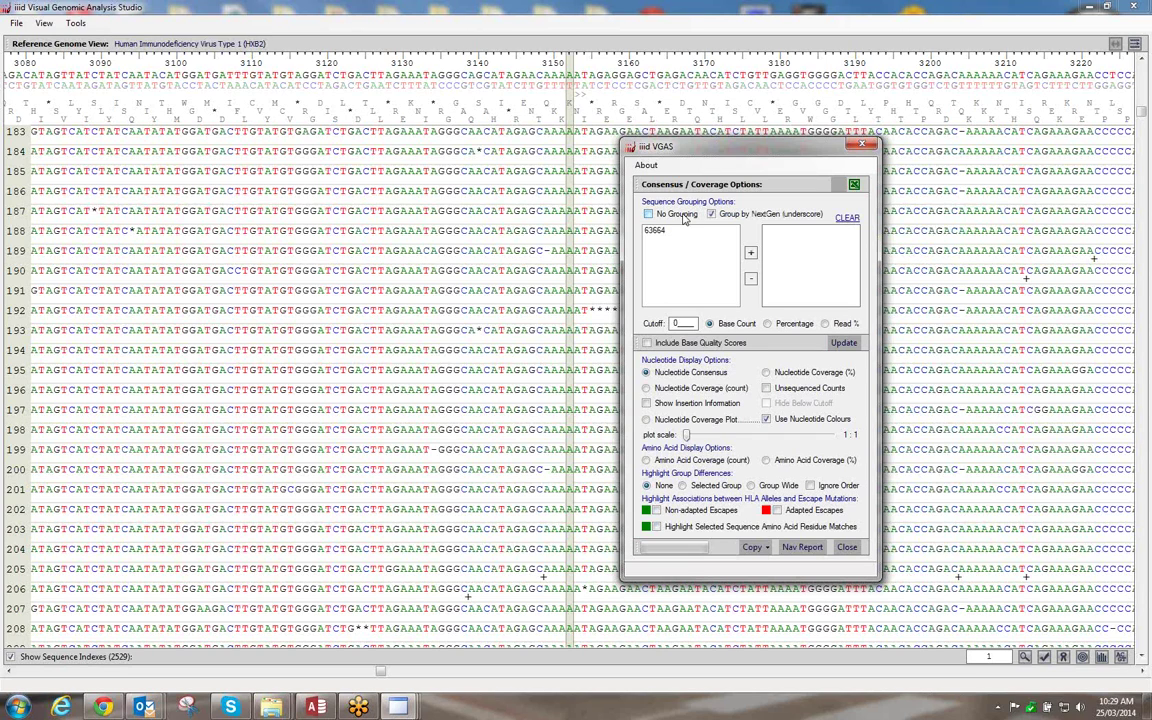
left_click(722, 217)
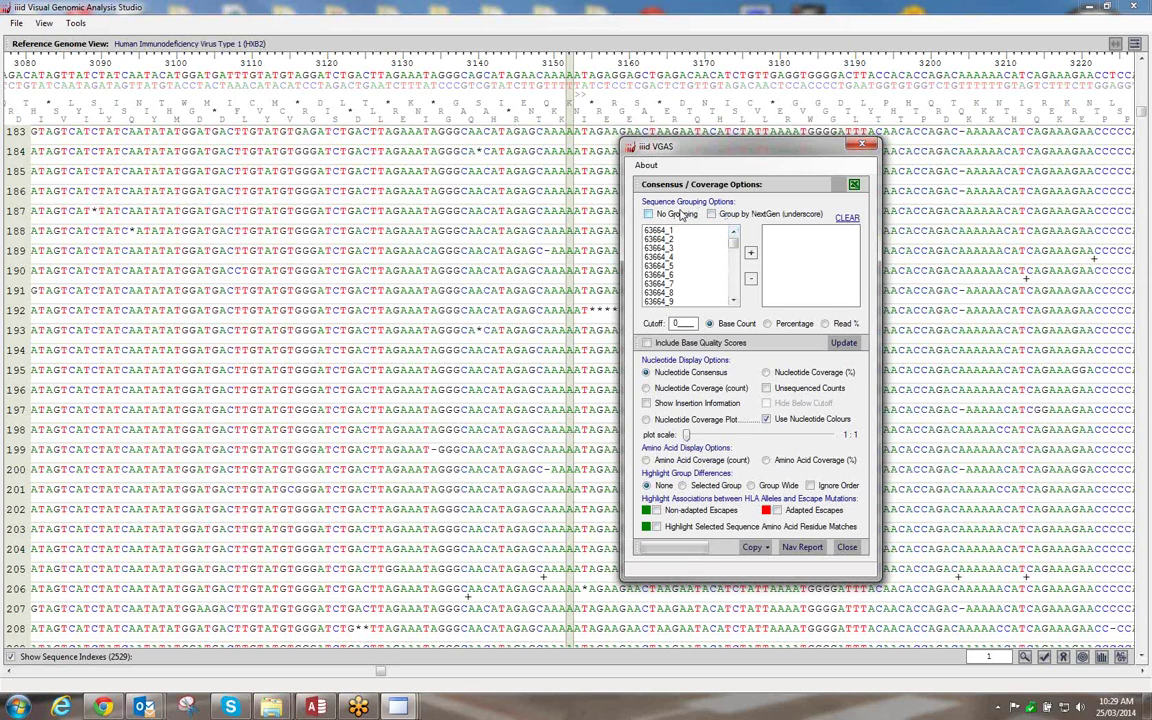
mouse_move(733, 241)
left_mouse_down()
mouse_move(728, 296)
mouse_move(731, 241)
left_mouse_up()
left_click(712, 215)
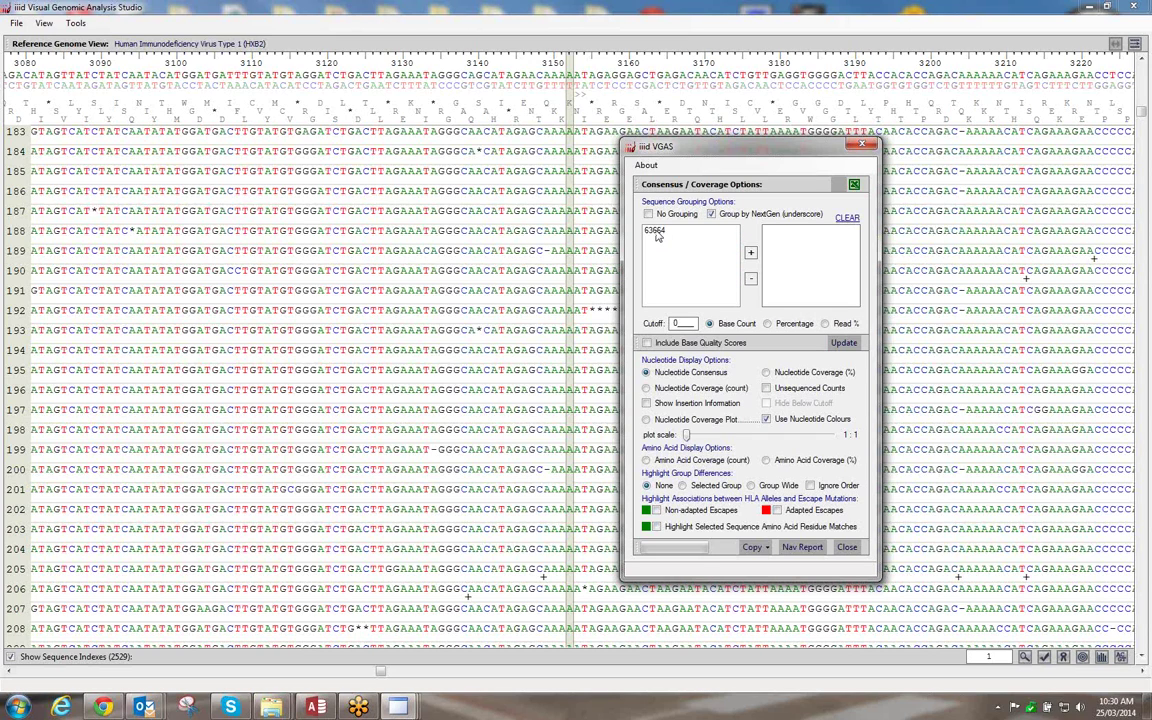
Add the 63664 sequences to a consensus group and set the cutoff type to Read %
left_click(673, 231)
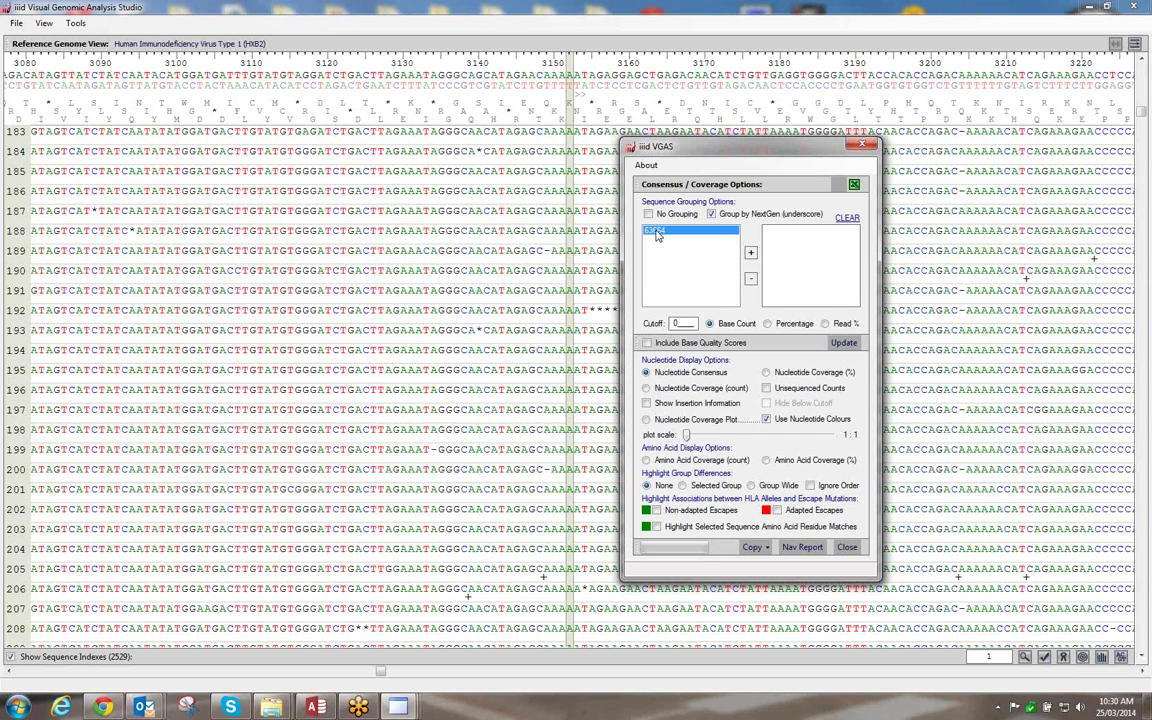
left_click(751, 254)
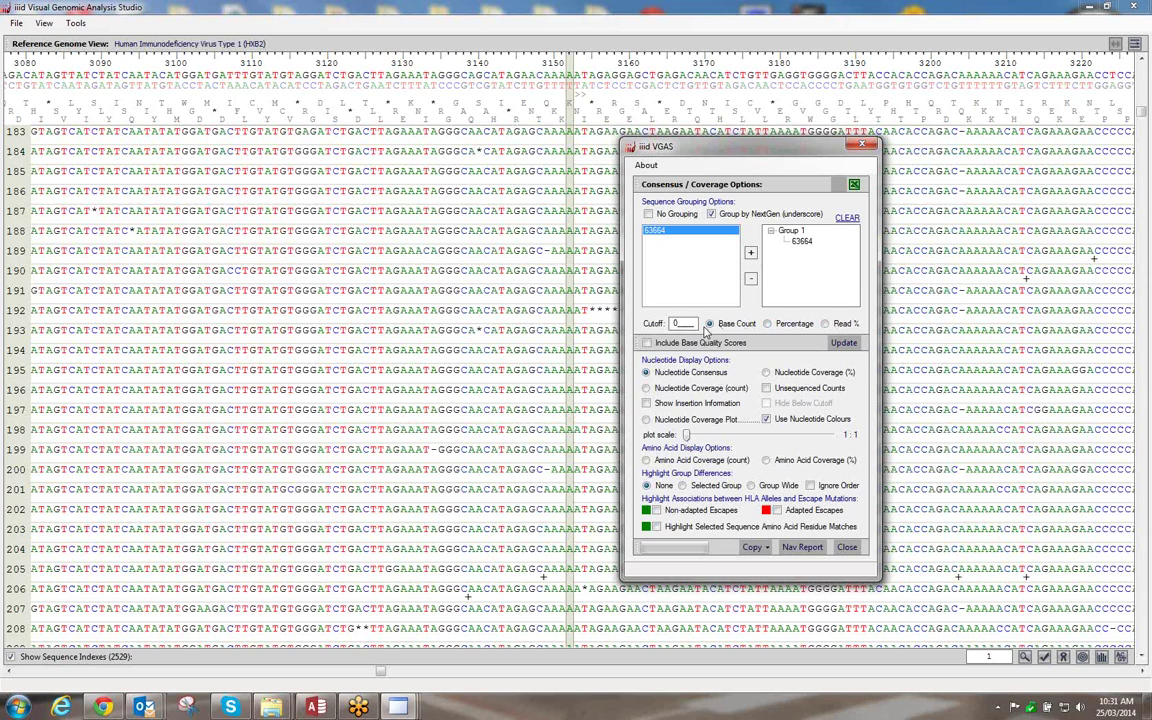
left_click(825, 324)
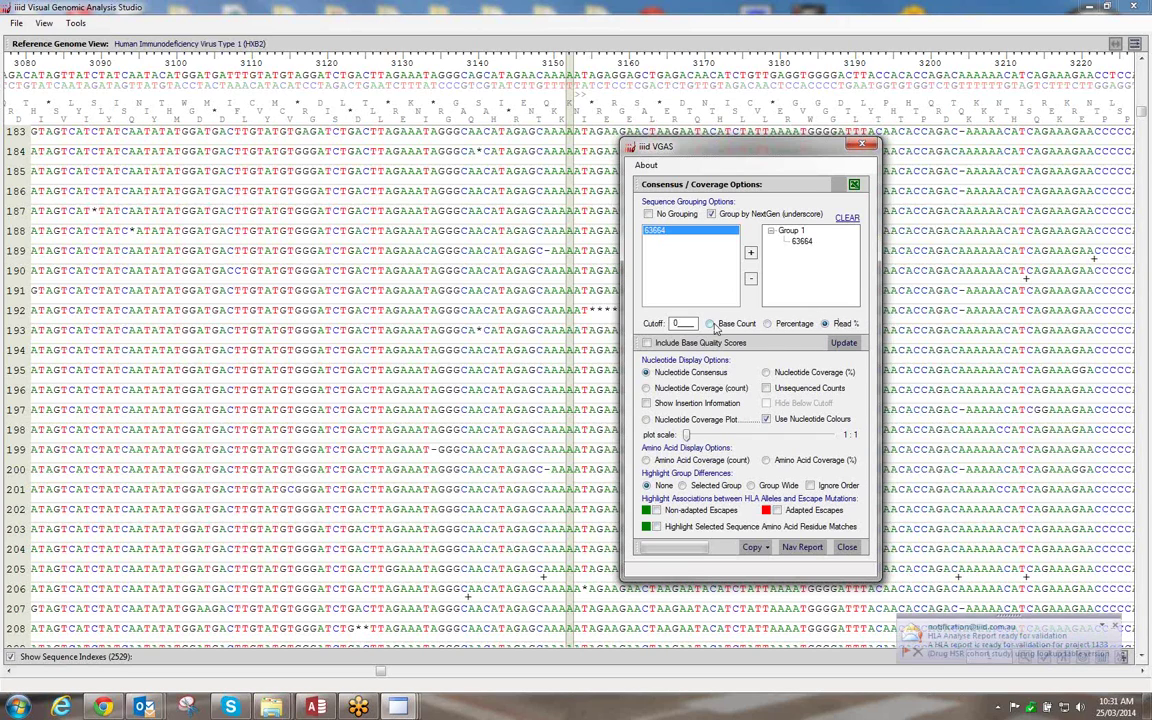
Set the cutoff to 5, include base quality scores, and update the group consensus
double_click(680, 323)
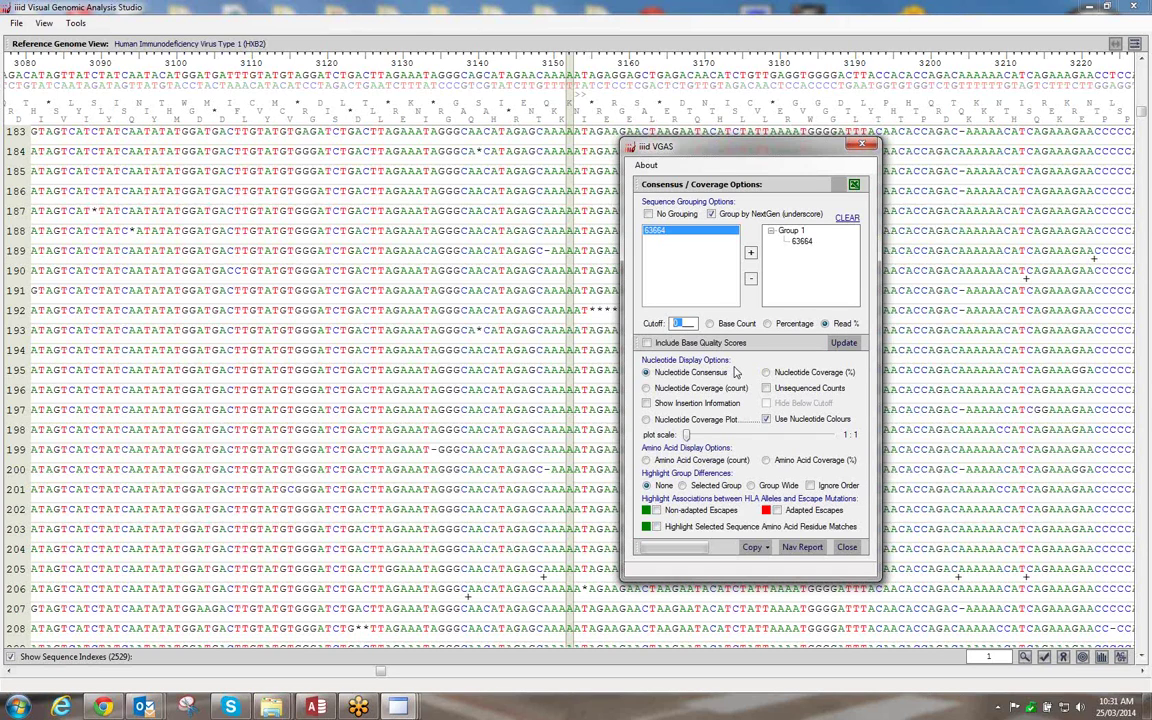
type("5")
left_click(727, 345)
left_click(845, 343)
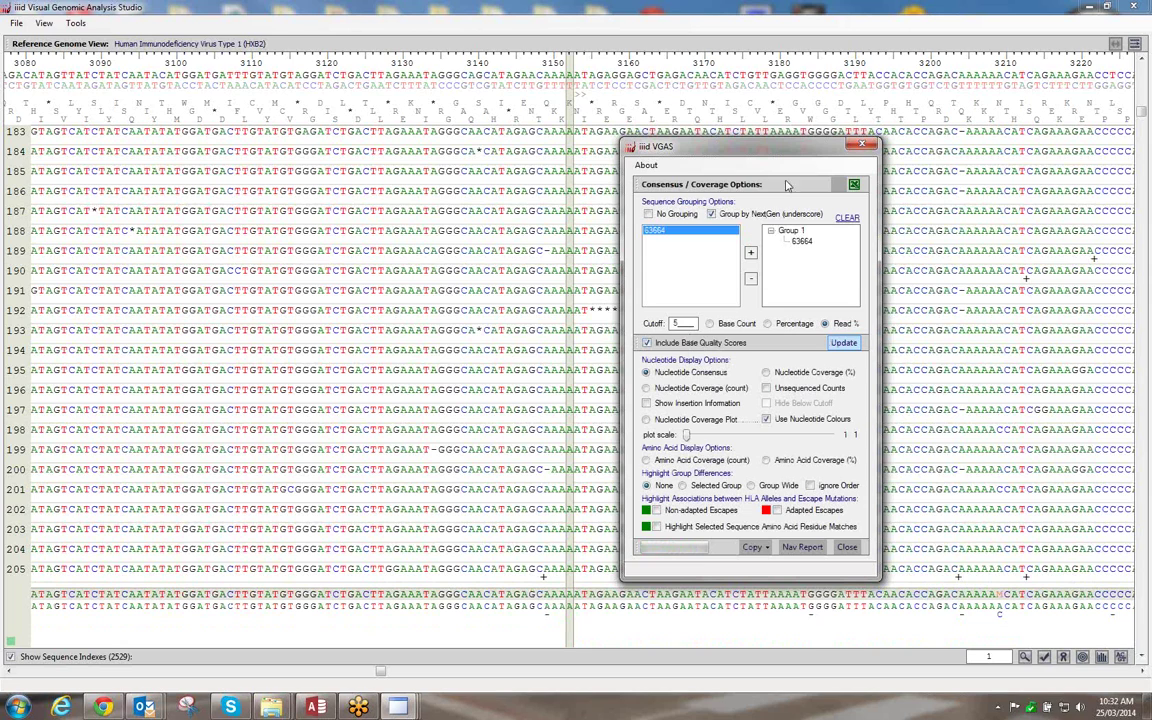
Show the grouped reads' nucleotide coverage as counts around base 2710, with the options window moved clear of the consensus
left_click_drag(802, 141, 849, 66)
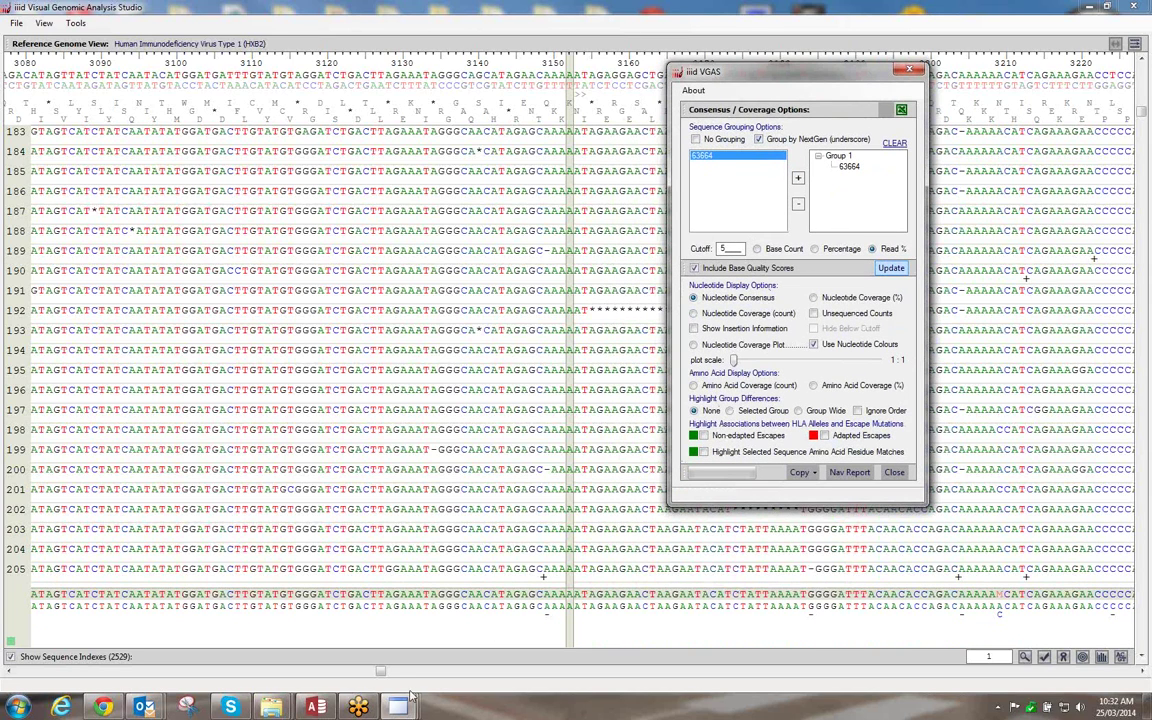
left_click(378, 672)
left_click_drag(378, 672, 330, 672)
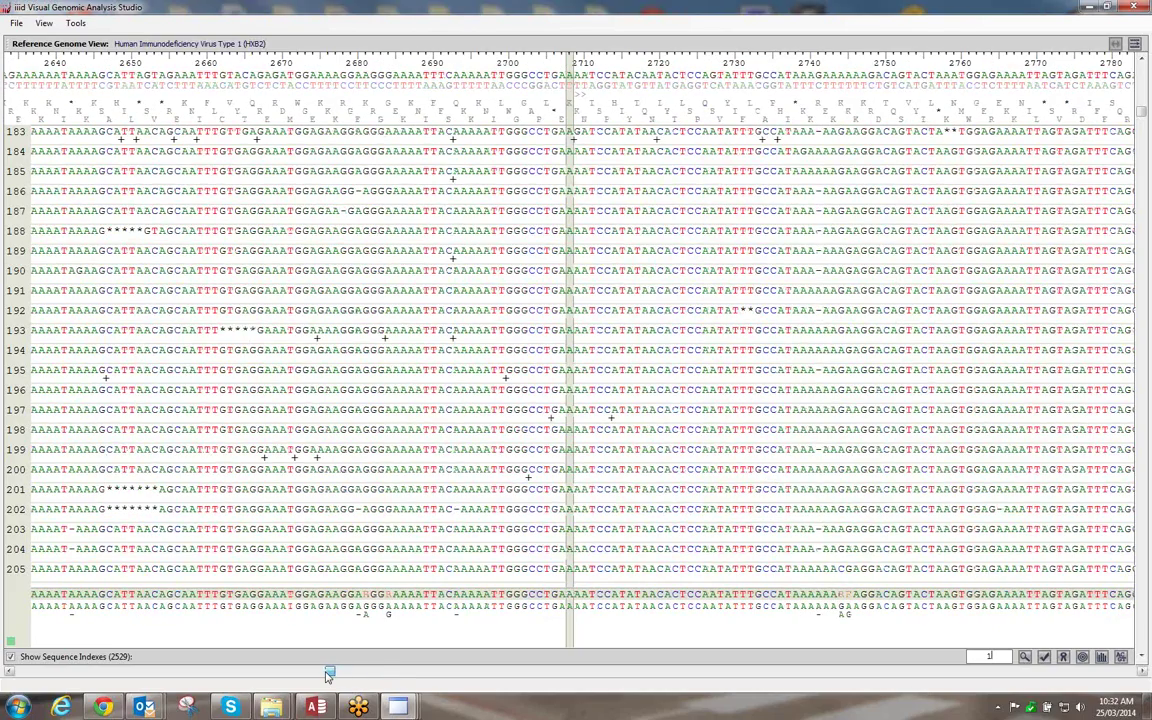
mouse_move(398, 706)
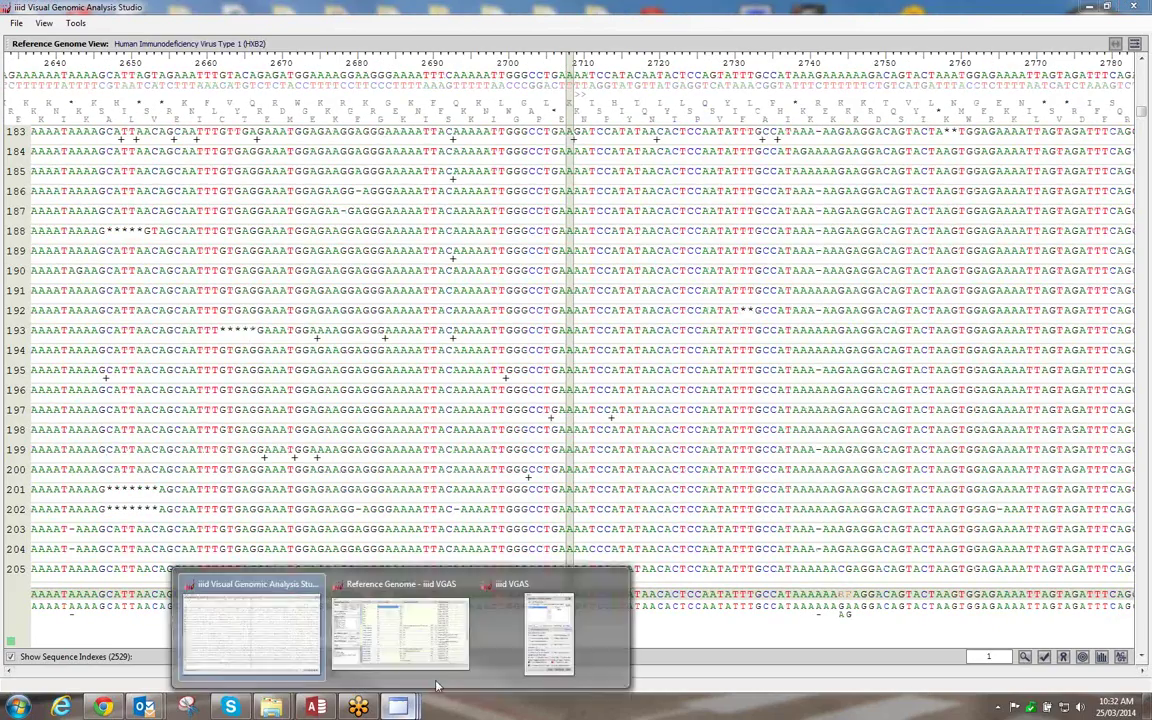
left_click(545, 583)
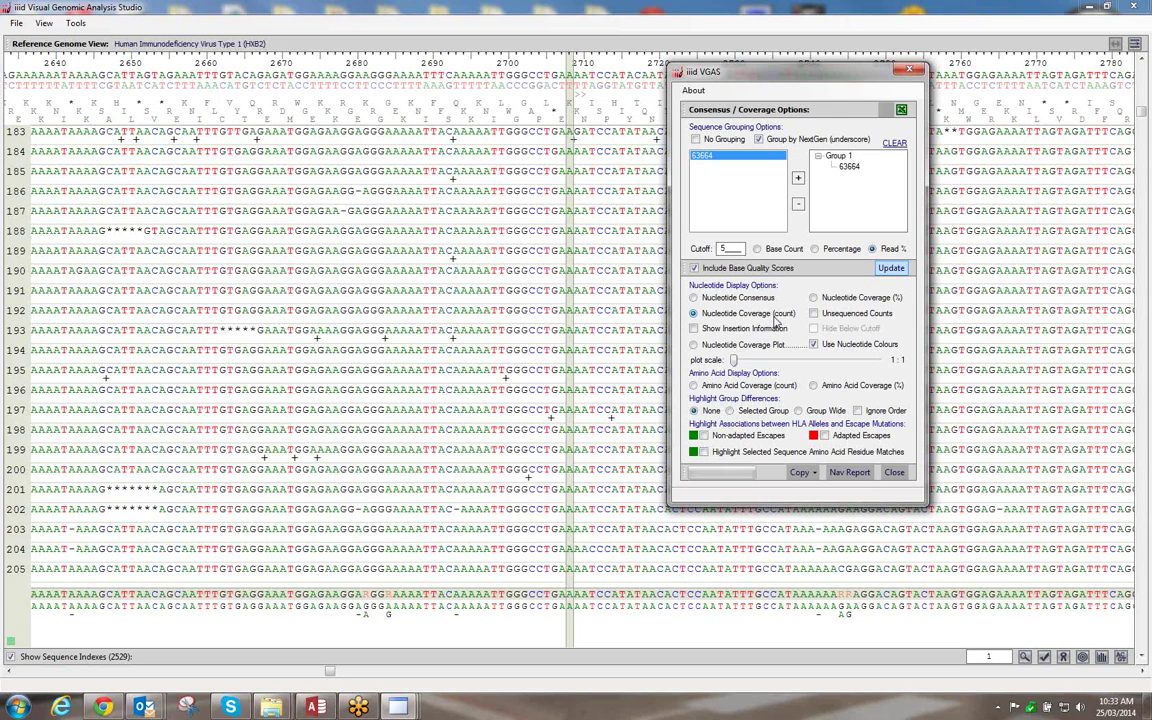
left_click(775, 319)
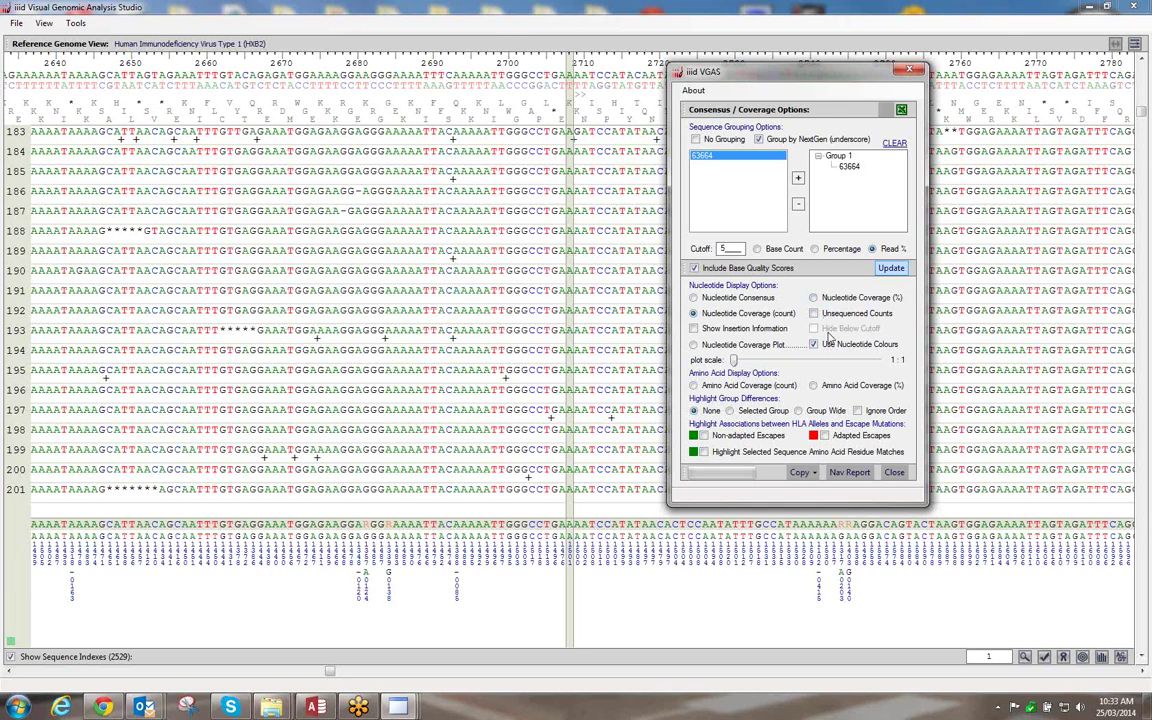
Examine the copy options available for the selected group without copying anything
left_click(803, 472)
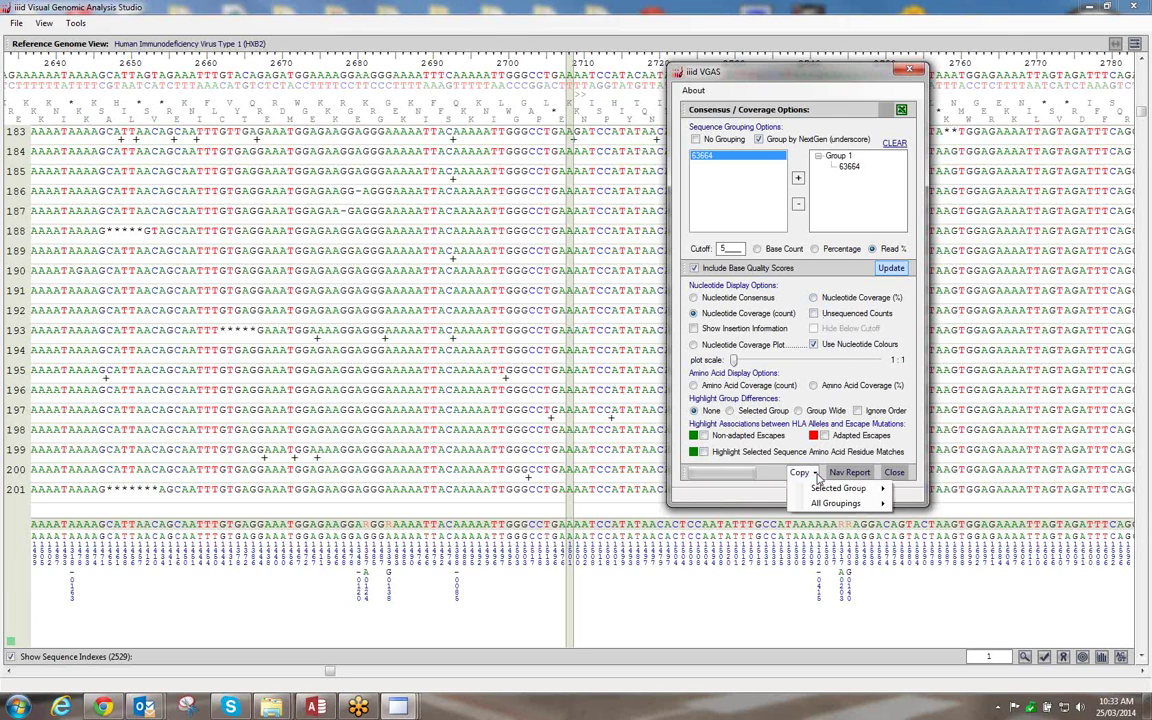
mouse_move(860, 504)
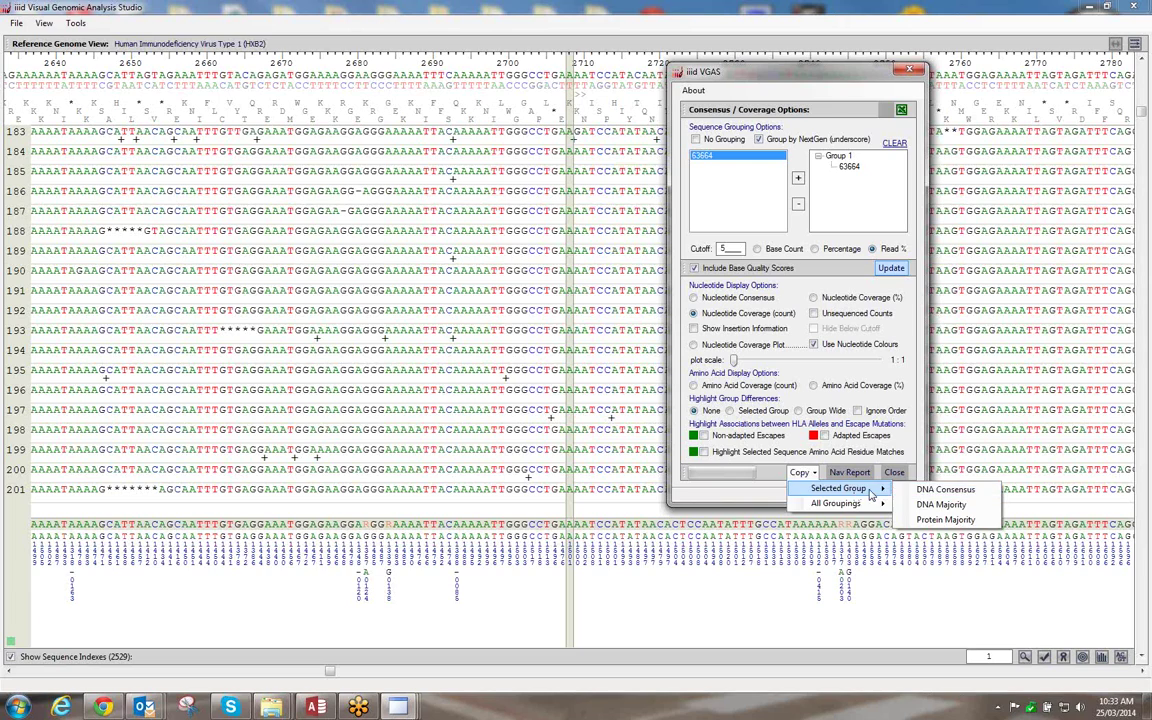
left_click(788, 455)
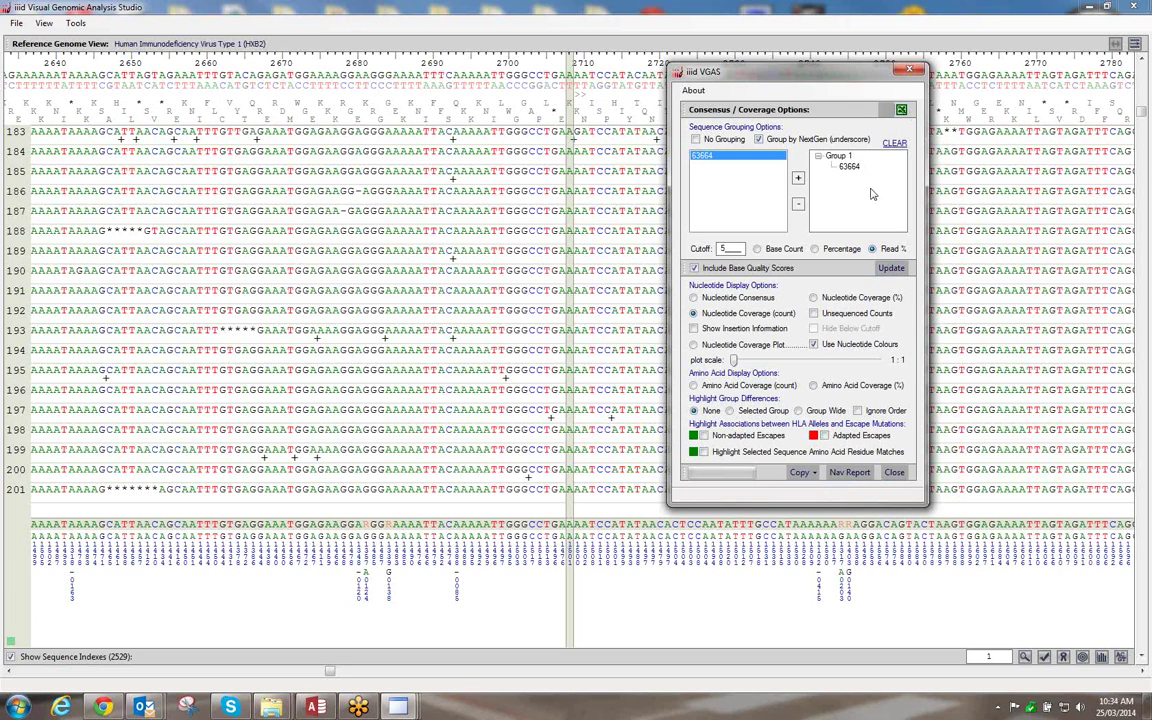
Display nucleotide coverage as percentages with insertion information, and inspect the insertions marked at bases 2702, 2692 and 2683
left_click(815, 298)
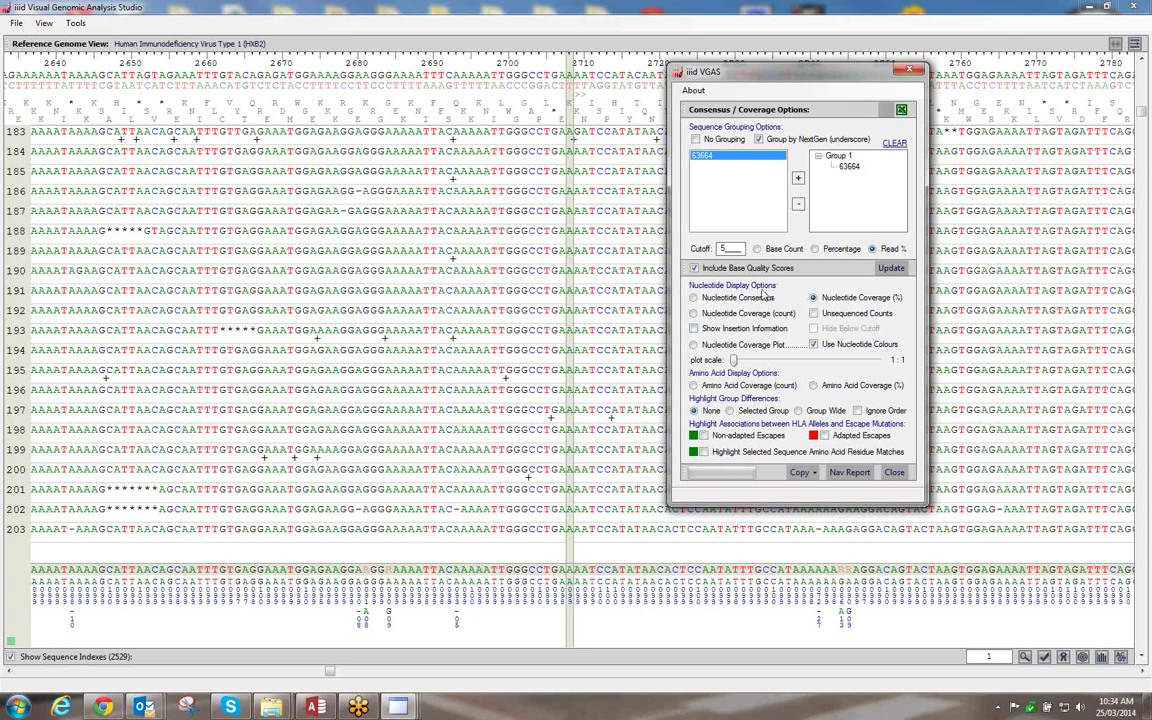
left_click(694, 329)
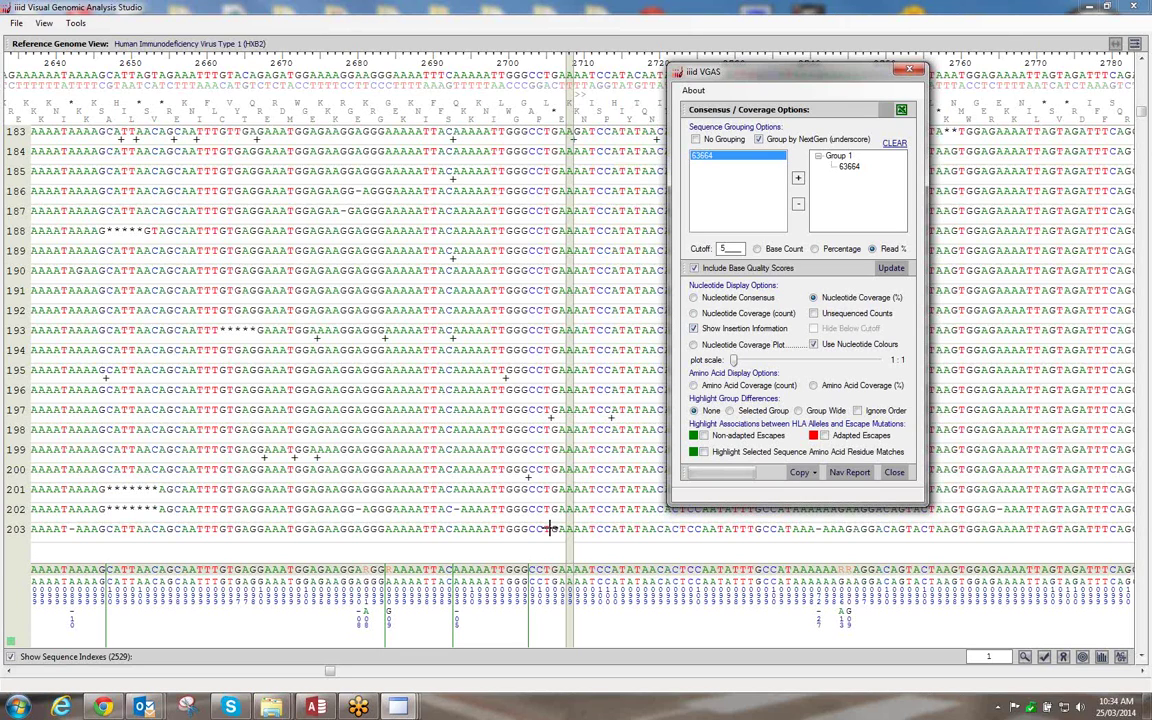
left_click(525, 612)
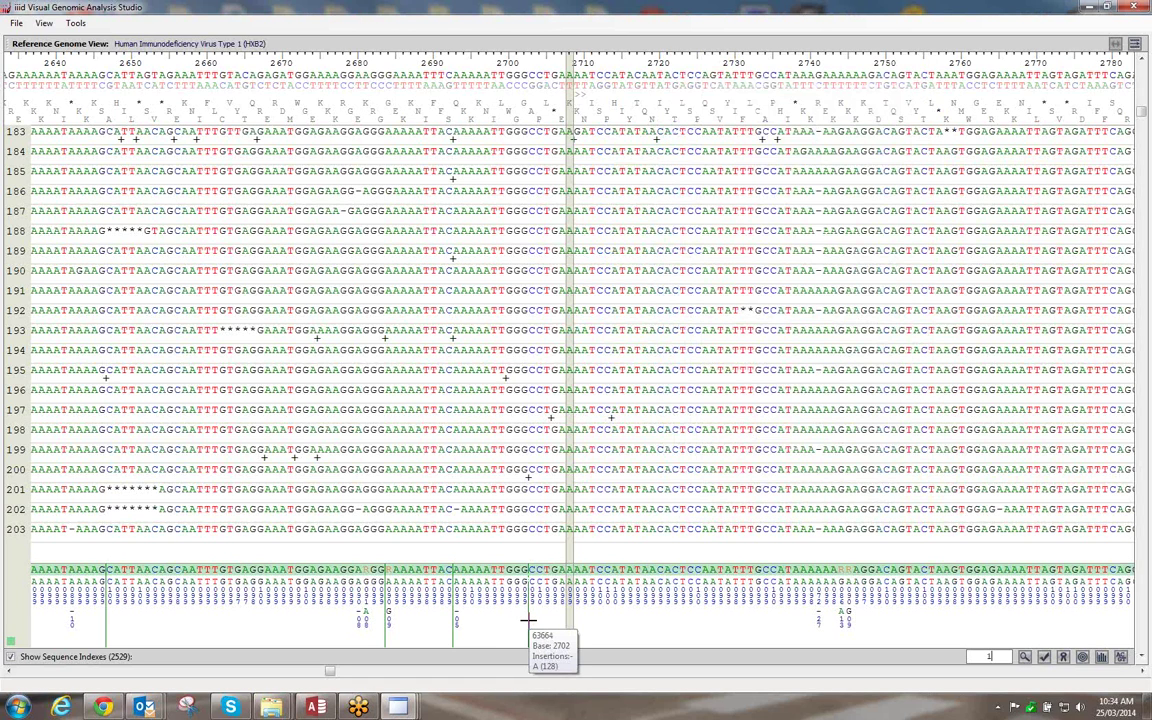
left_click(452, 606)
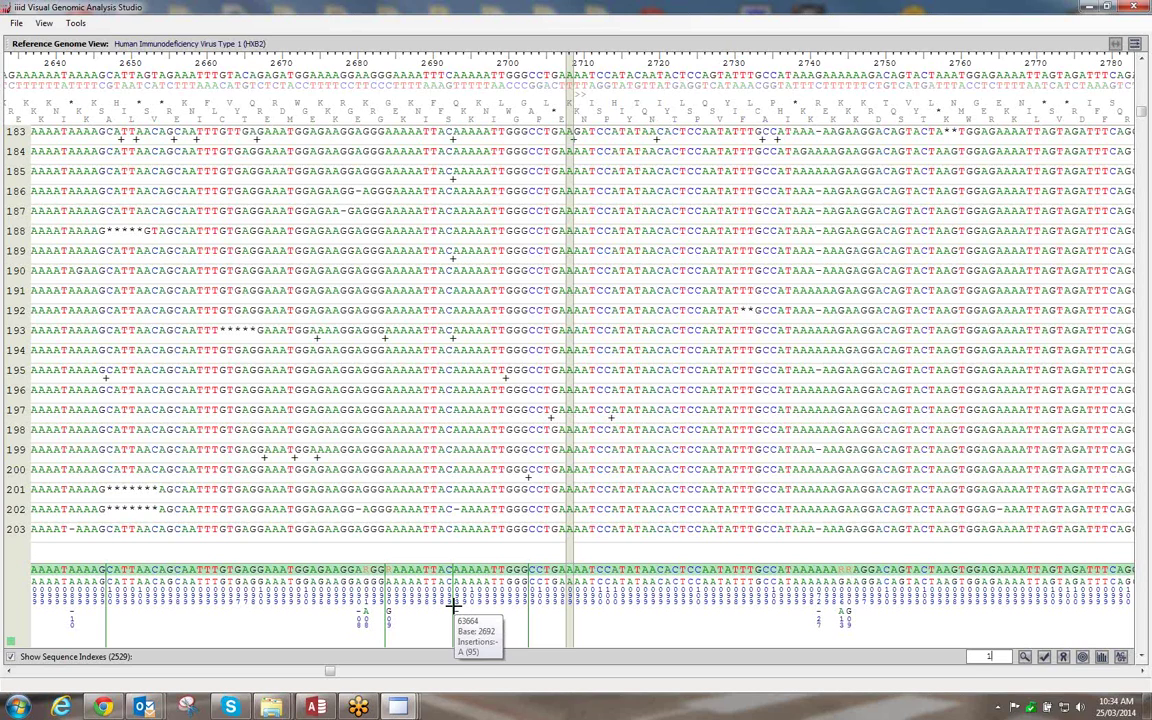
left_click(452, 605)
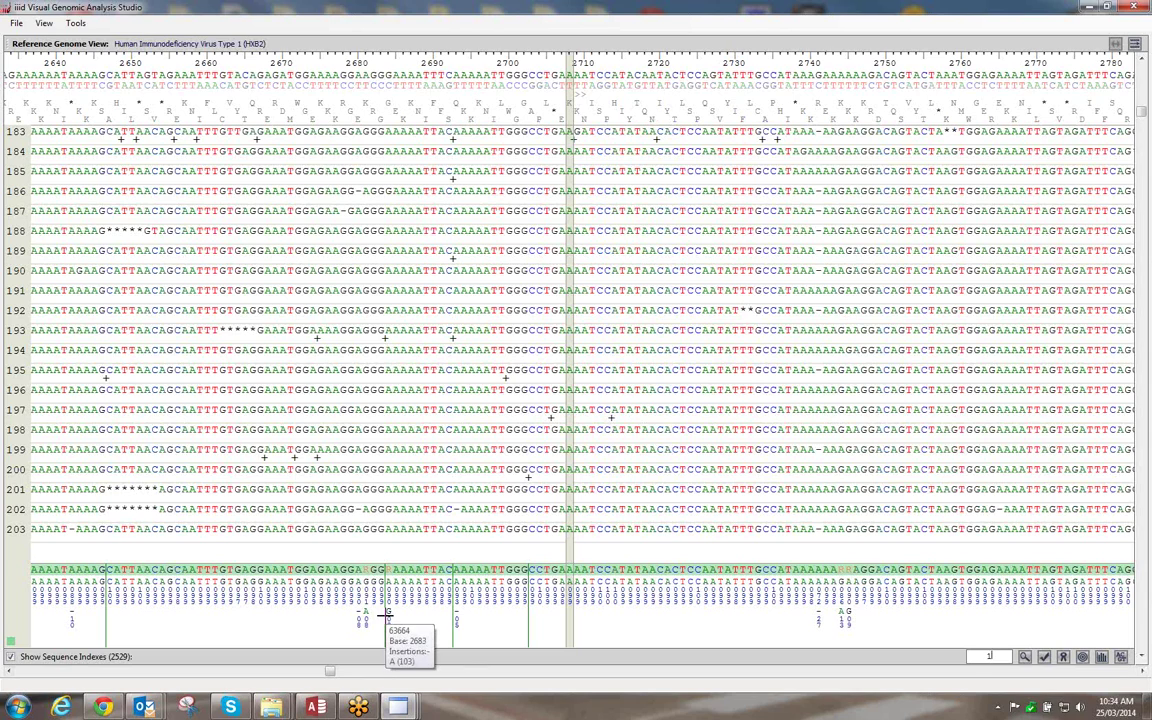
Return to the Consensus / Coverage Options and view the Nucleotide Coverage Plot at a plot scale of 1:8
left_click(398, 707)
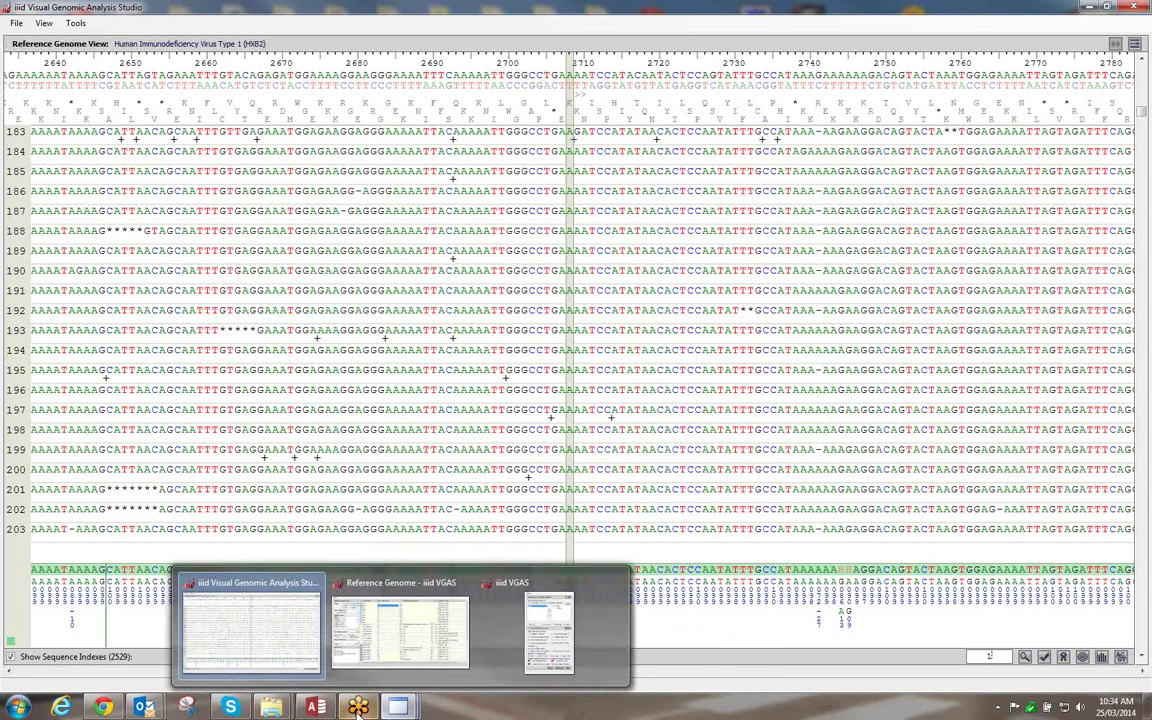
left_click(490, 614)
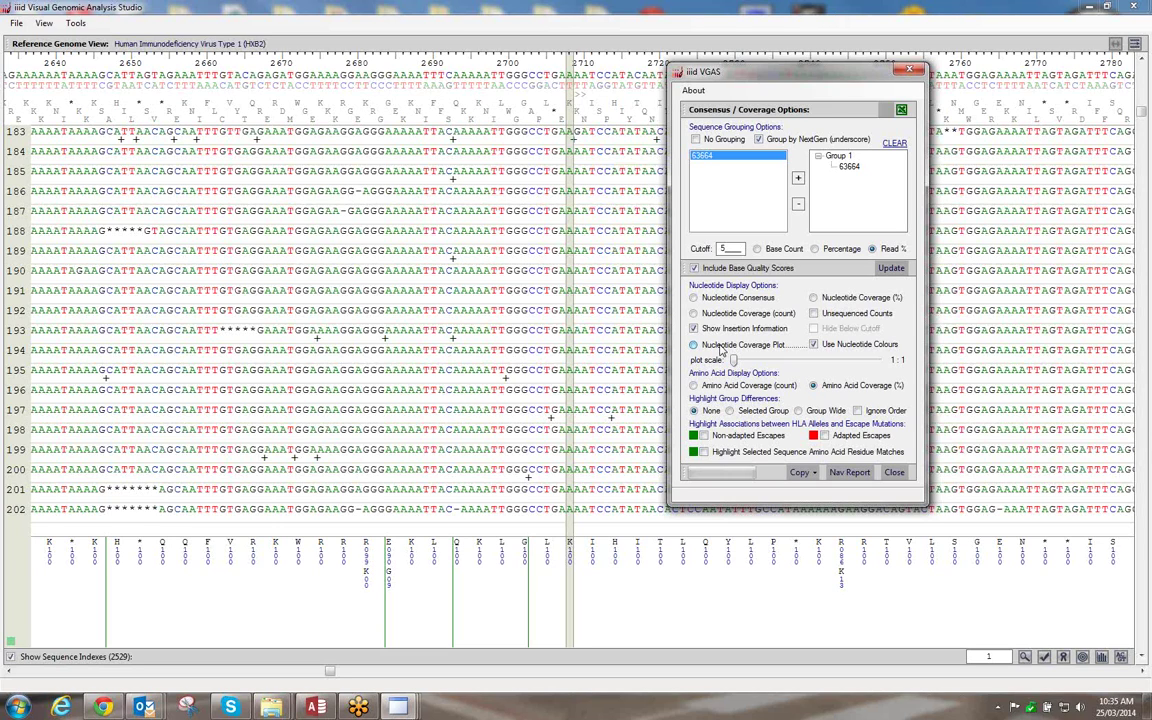
left_click(721, 348)
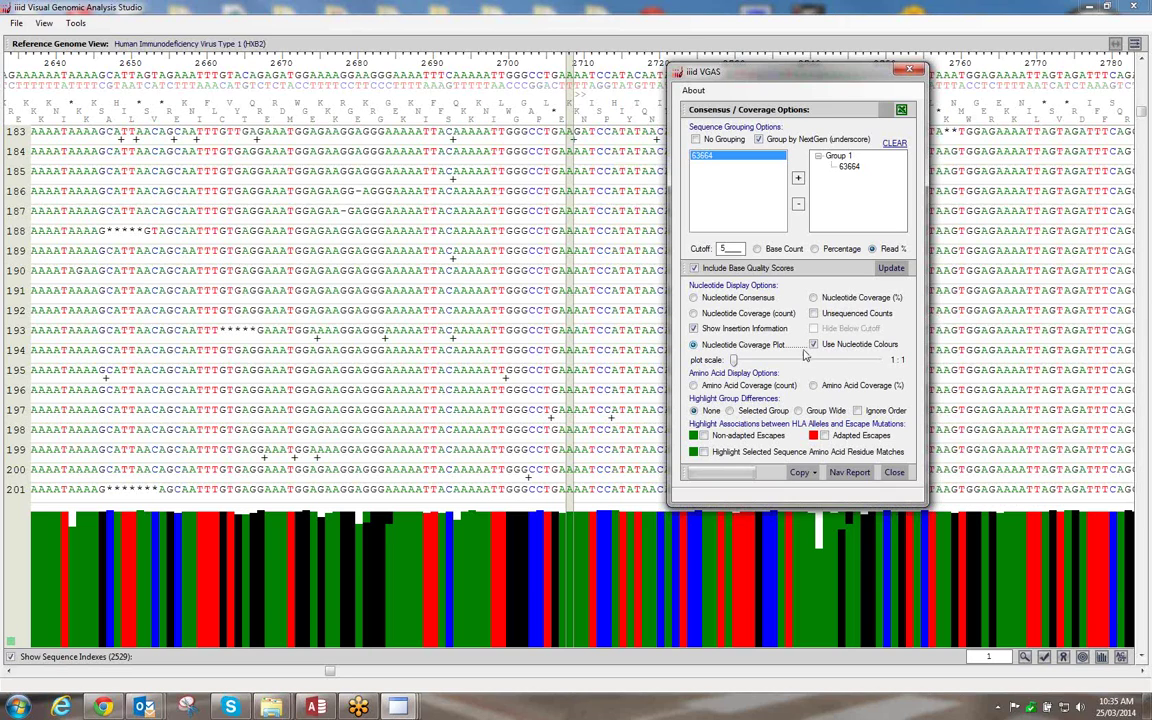
left_click_drag(735, 360, 836, 381)
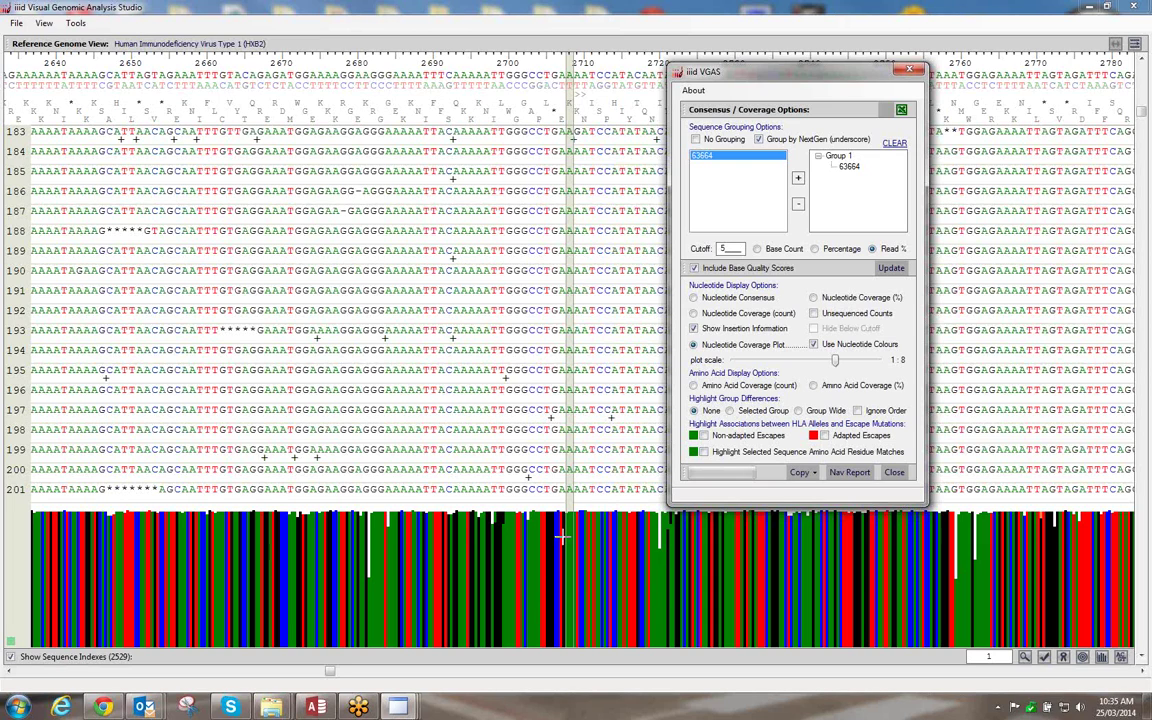
left_click(524, 452)
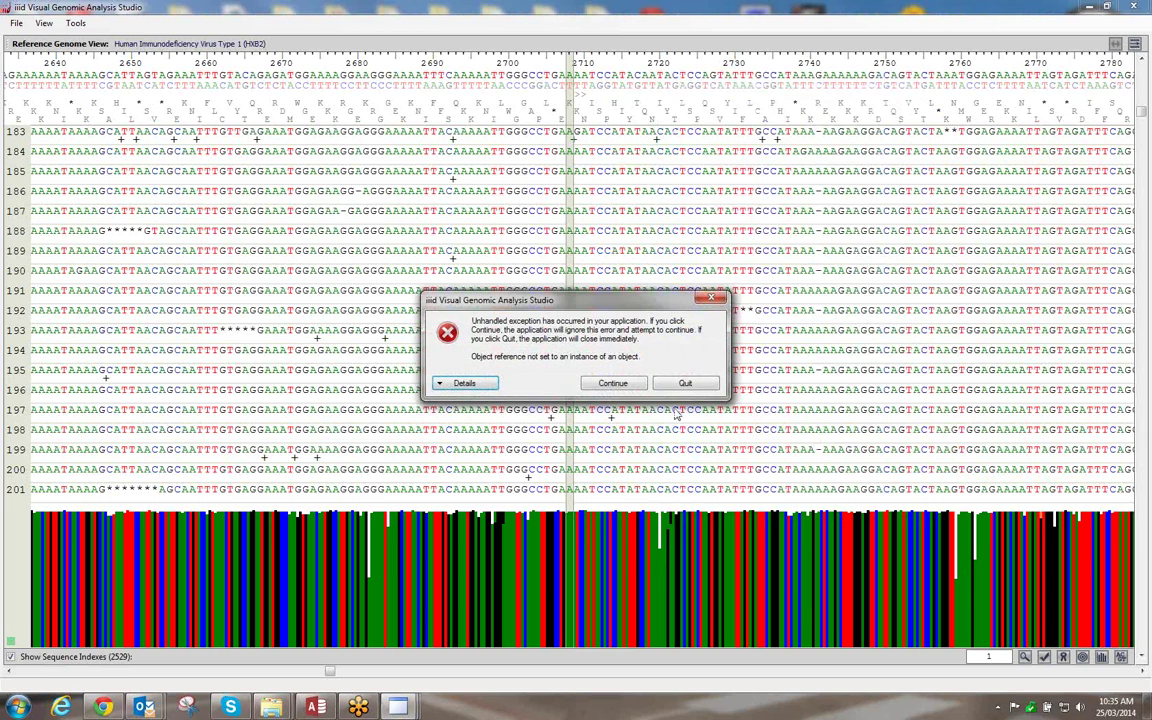
left_click(613, 383)
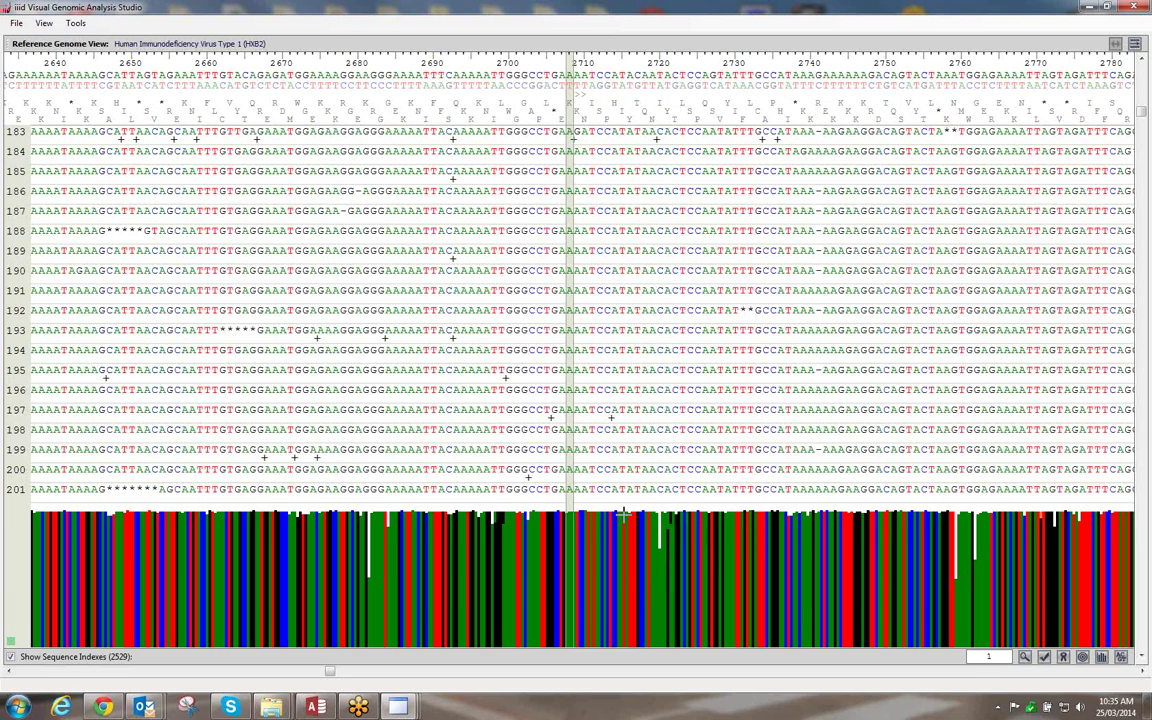
Bring back the Consensus / Coverage Options and replace the coverage plot with nucleotide coverage counts, viewing the nucleotide consensus on the way
mouse_move(583, 553)
mouse_move(411, 706)
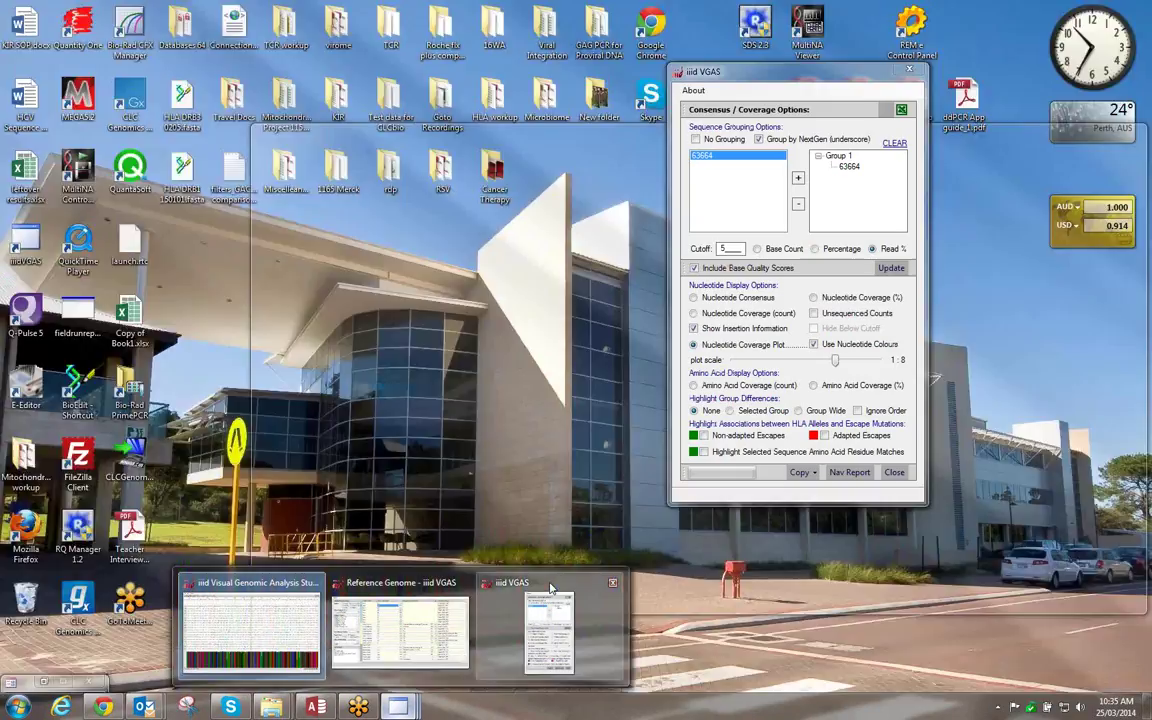
left_click(548, 655)
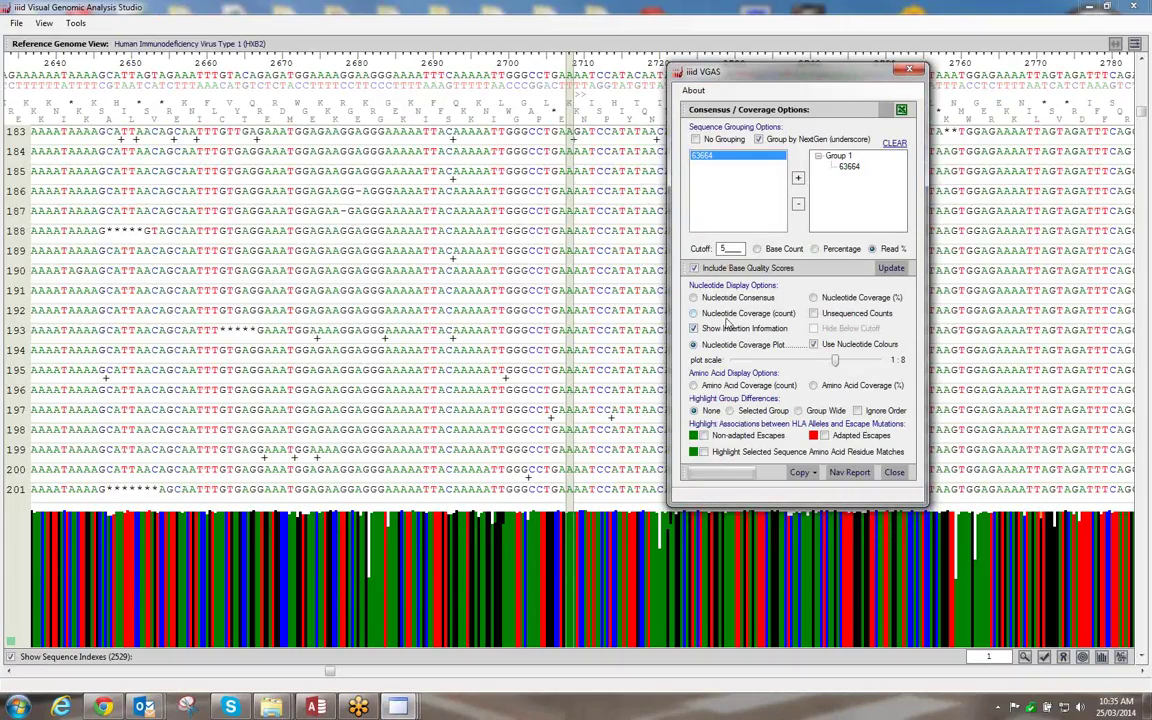
left_click(694, 298)
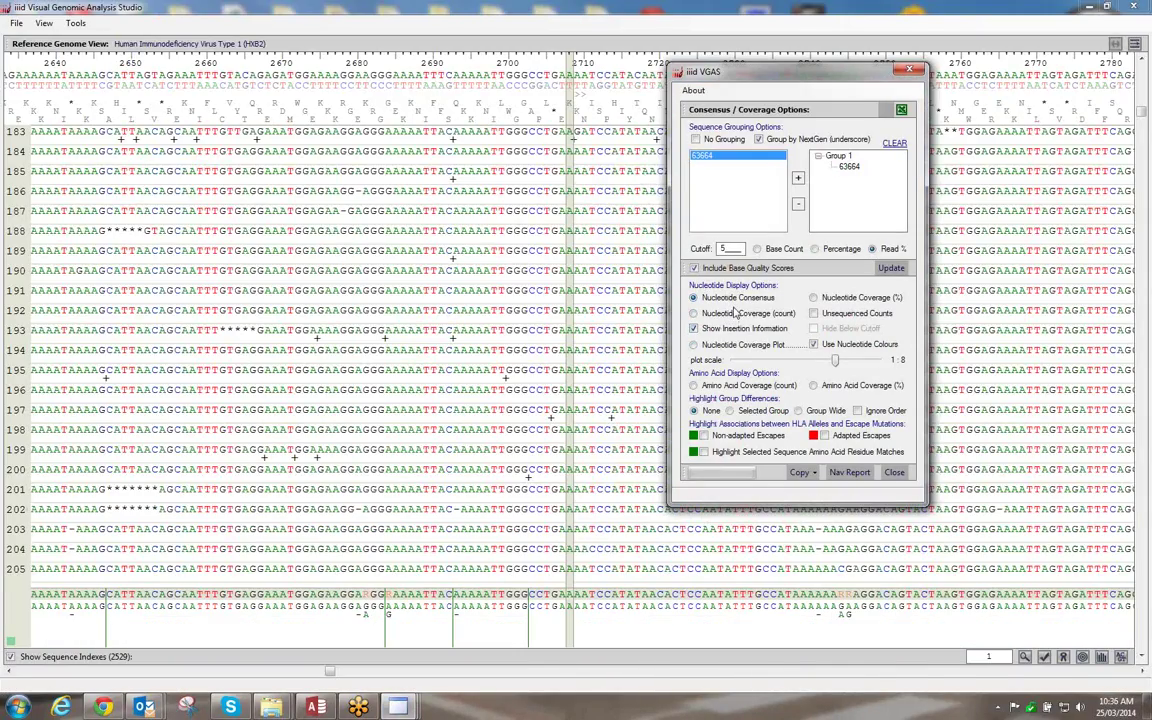
left_click(735, 313)
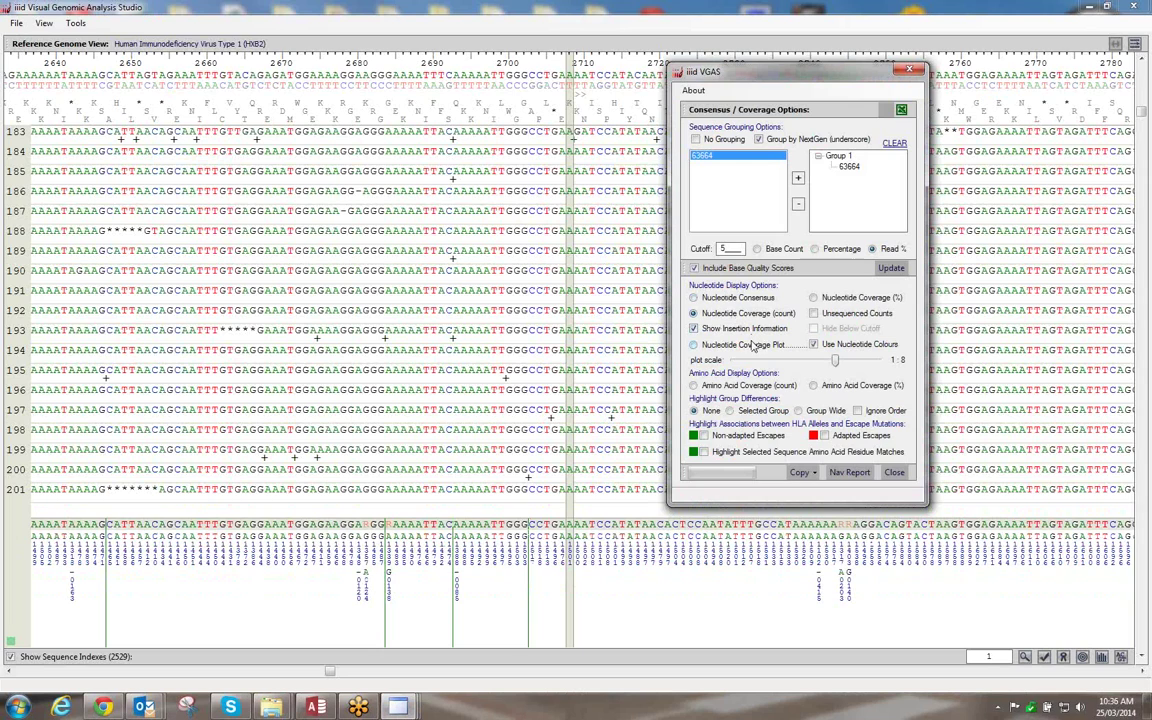
left_click(652, 589)
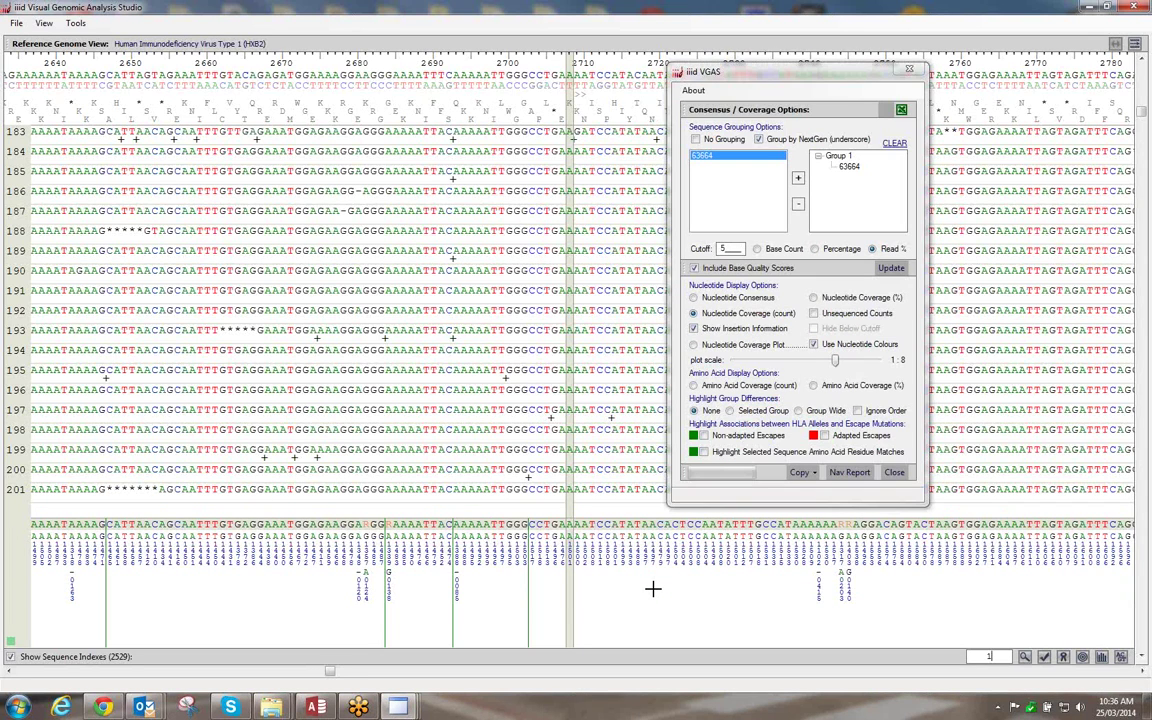
Open the consensus navigation report and enlarge its window to show more variant rows and columns
left_click(901, 477)
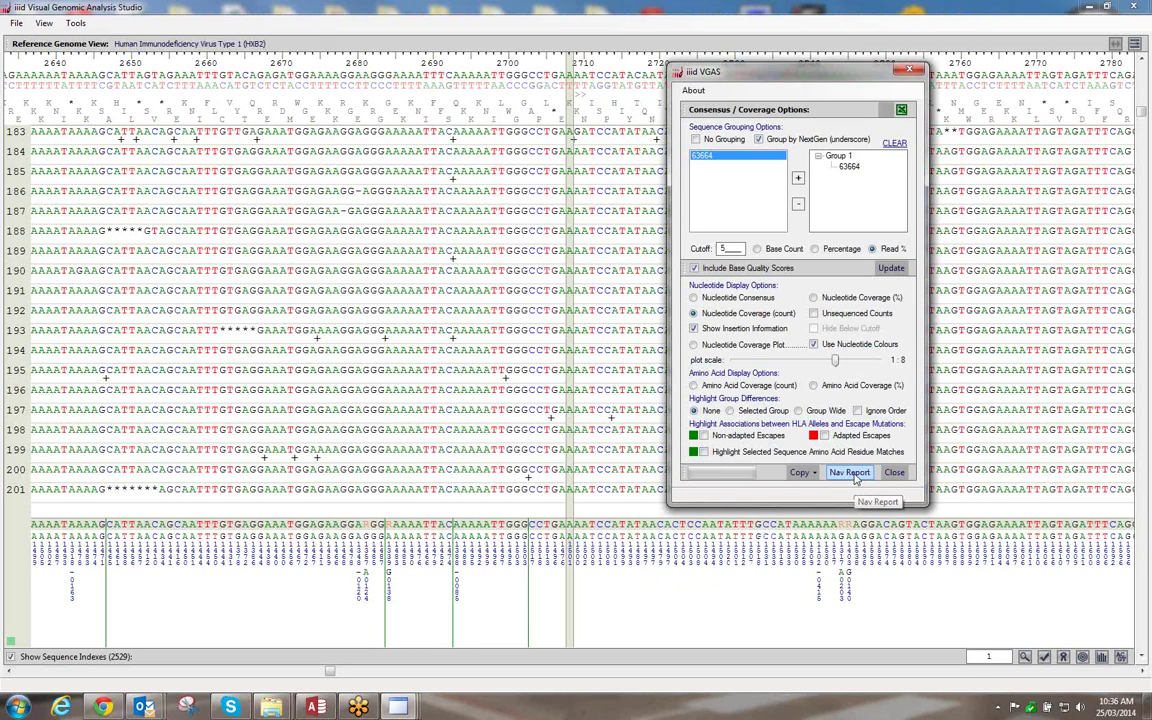
left_click(851, 474)
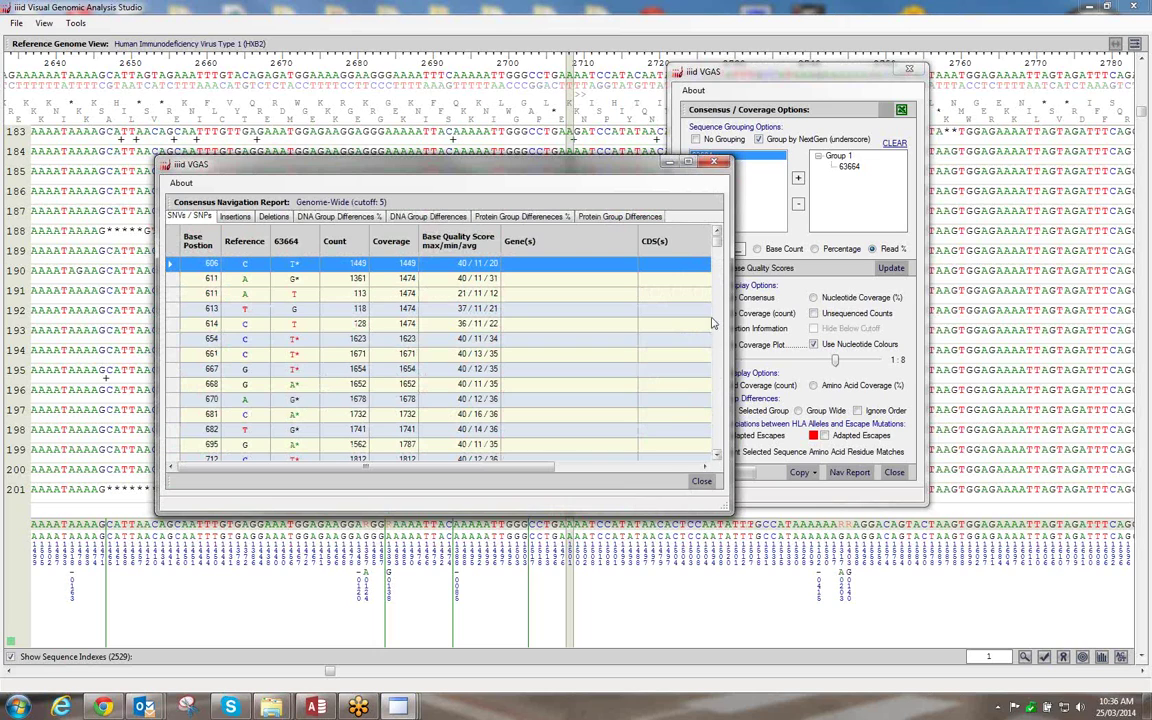
left_click(688, 161)
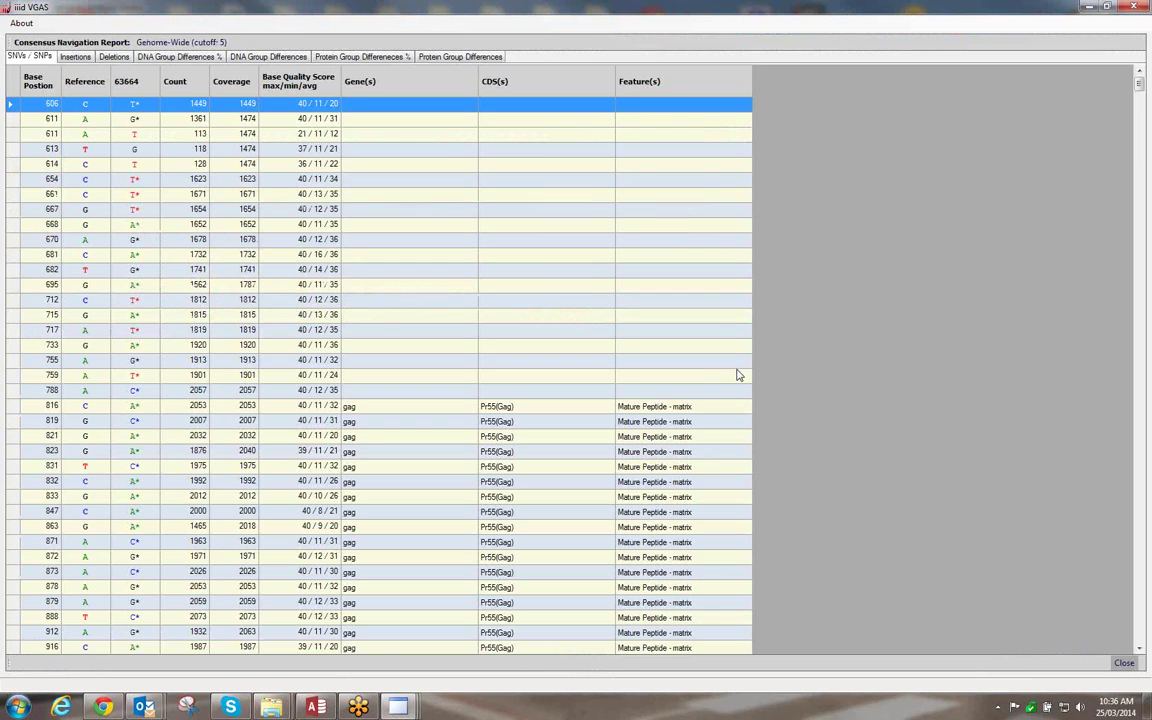
left_click(1107, 6)
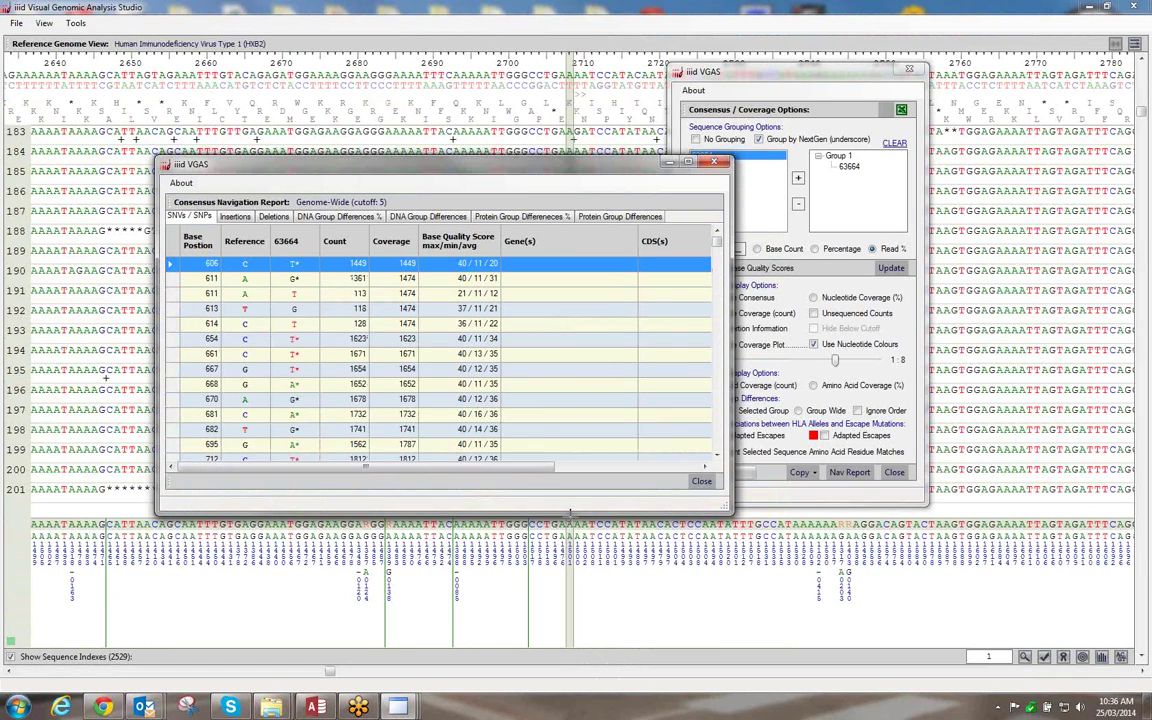
left_click_drag(570, 513, 571, 637)
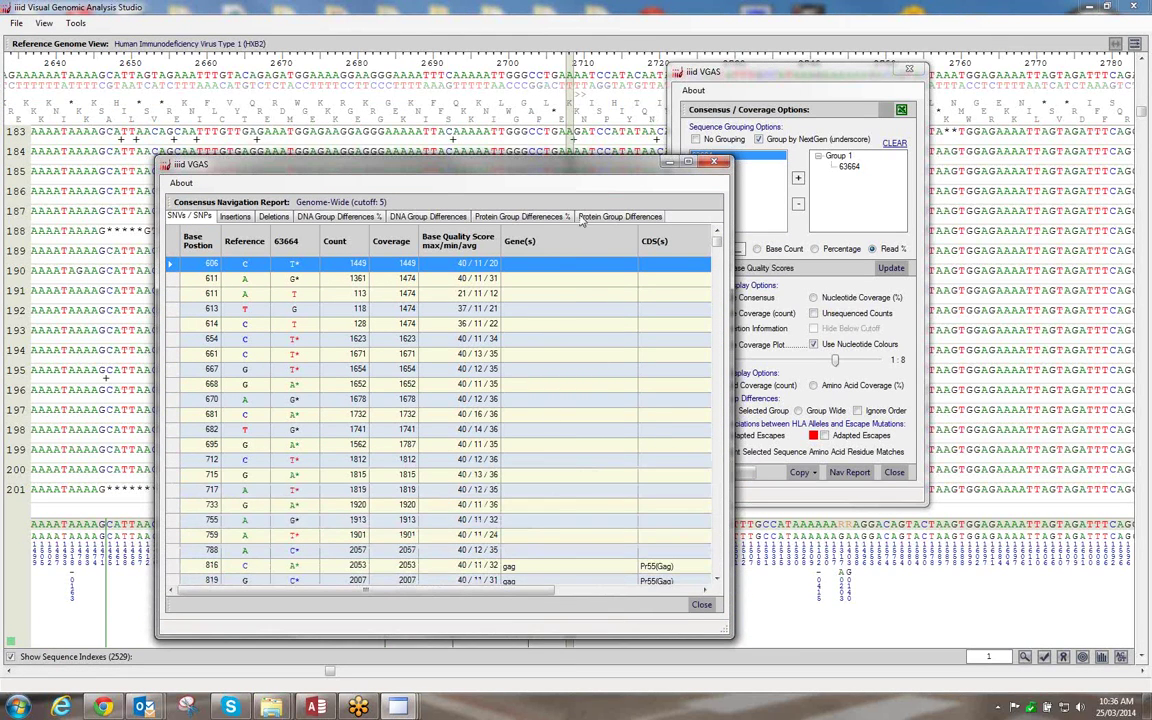
left_click_drag(532, 158, 532, 32)
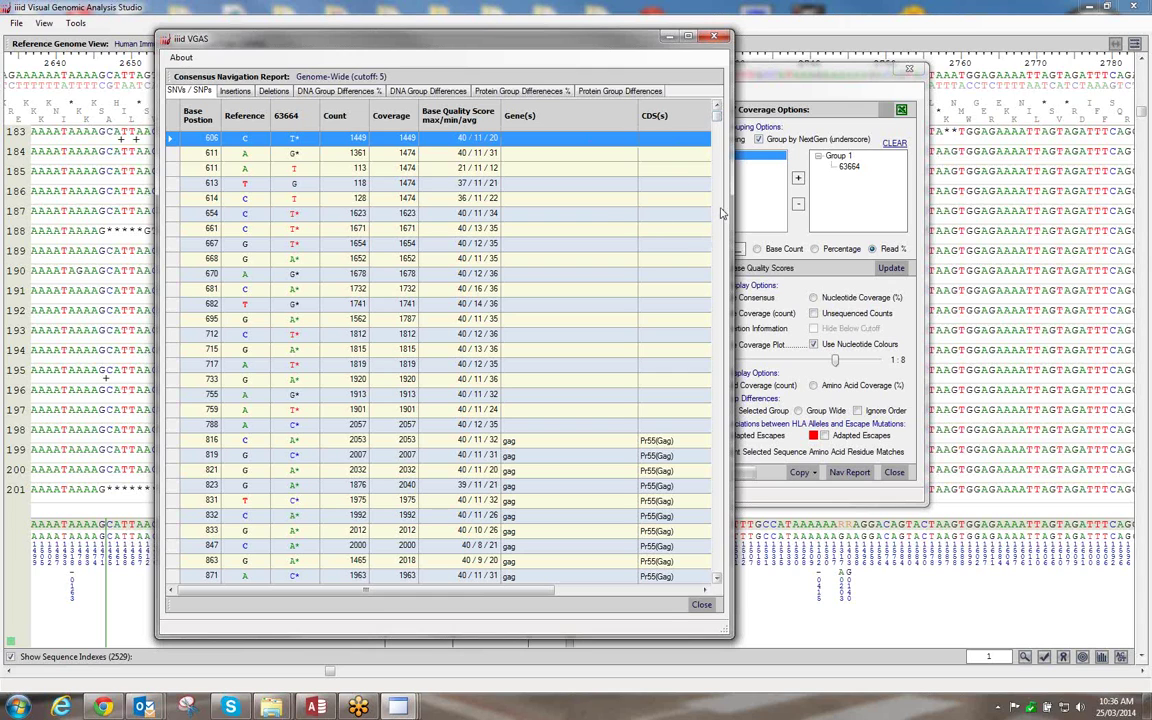
left_click_drag(733, 184, 816, 174)
Move the report clear of the reads and use its SNVs / SNPs list to navigate to bases 2073 and 2100
left_click(816, 147)
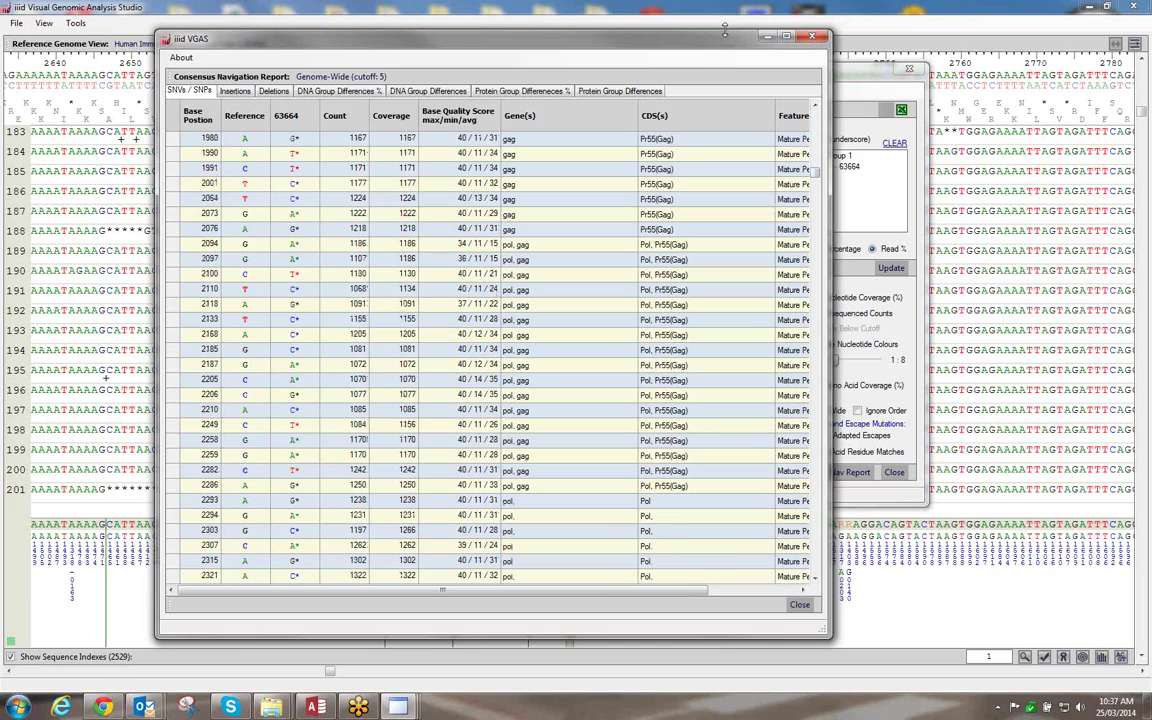
left_click_drag(724, 33, 941, 50)
left_click(895, 228)
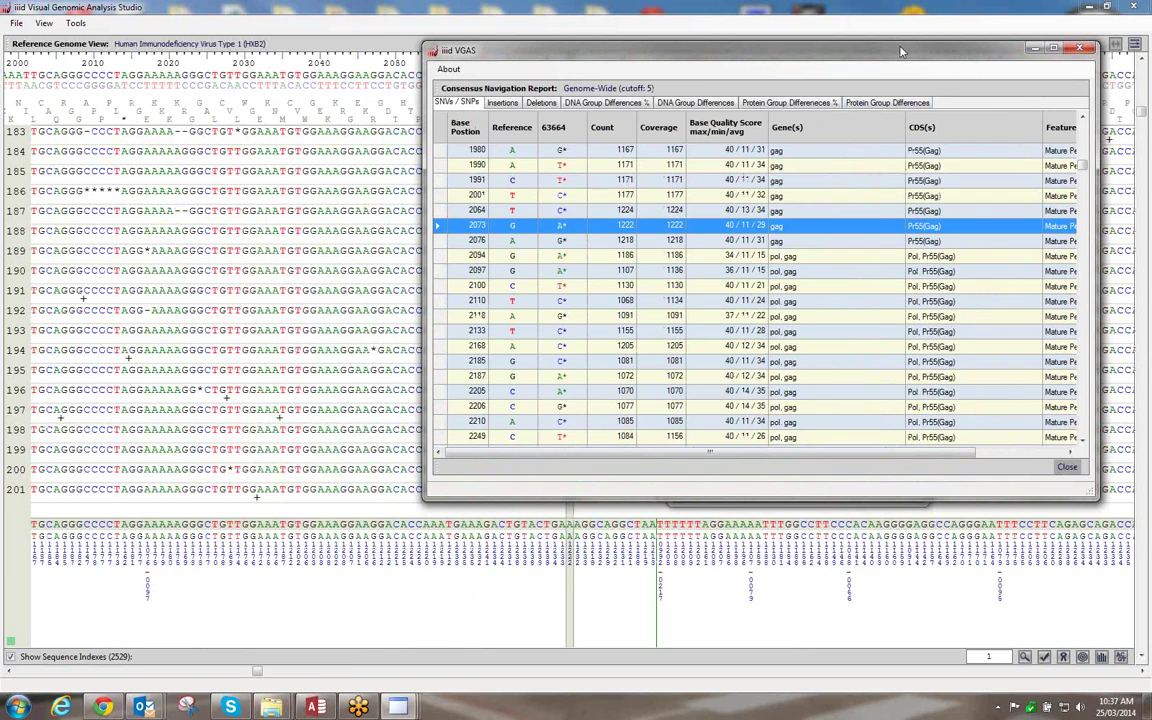
left_click(938, 287)
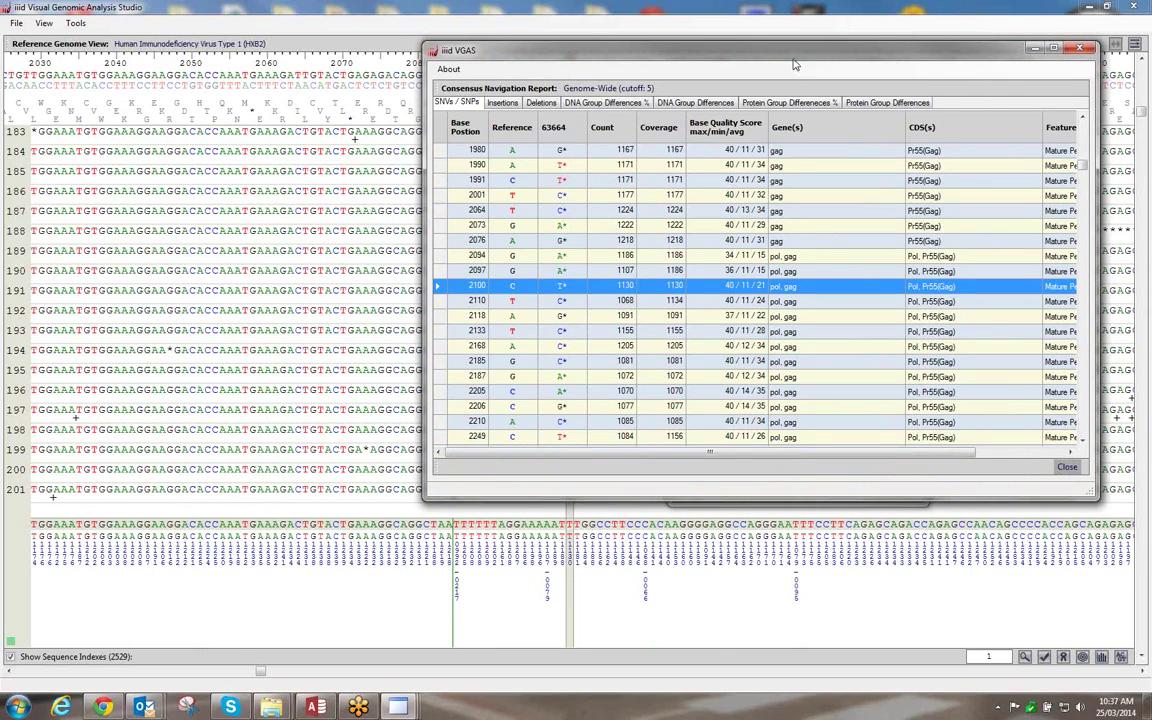
Reposition the navigation report and use its Insertions list to navigate to bases 2683 and 2692, selecting base 912 on the way
left_click_drag(790, 60, 746, 32)
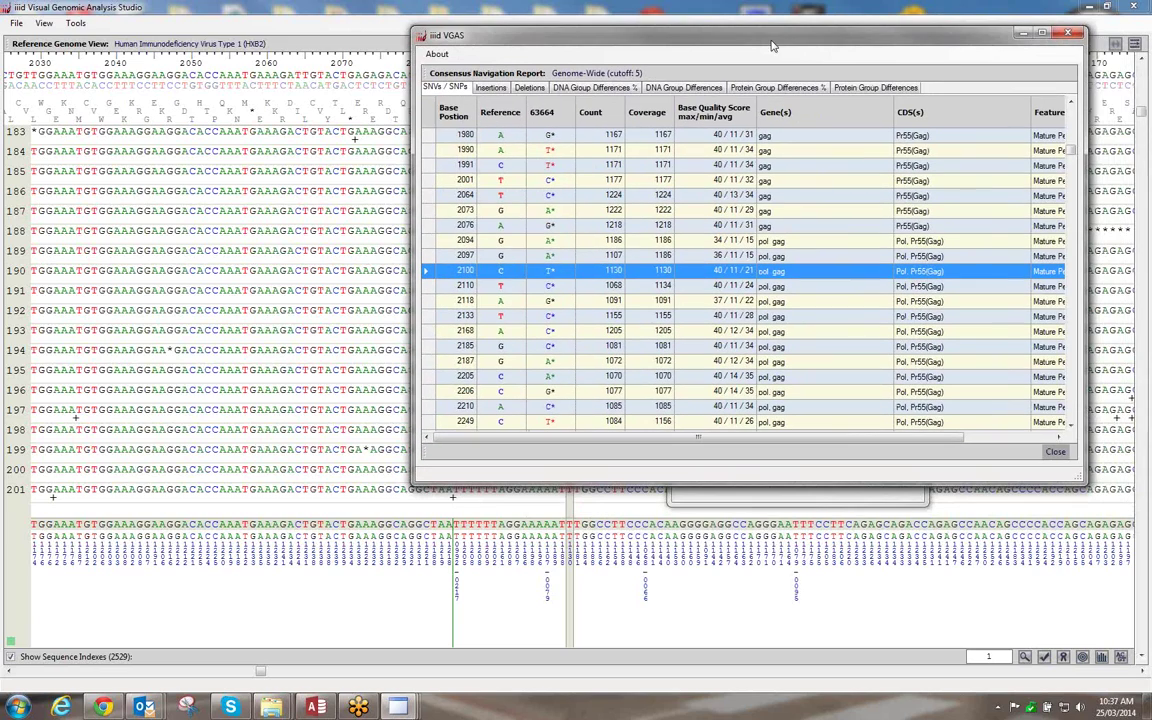
left_click(491, 89)
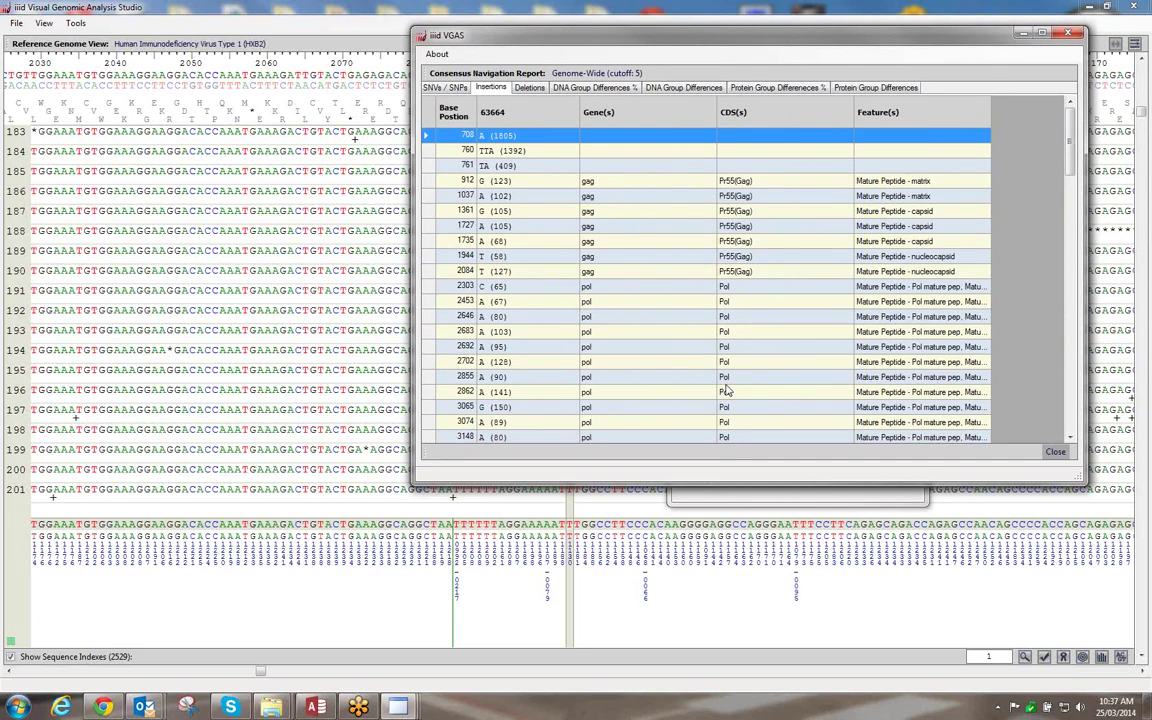
left_click(676, 184)
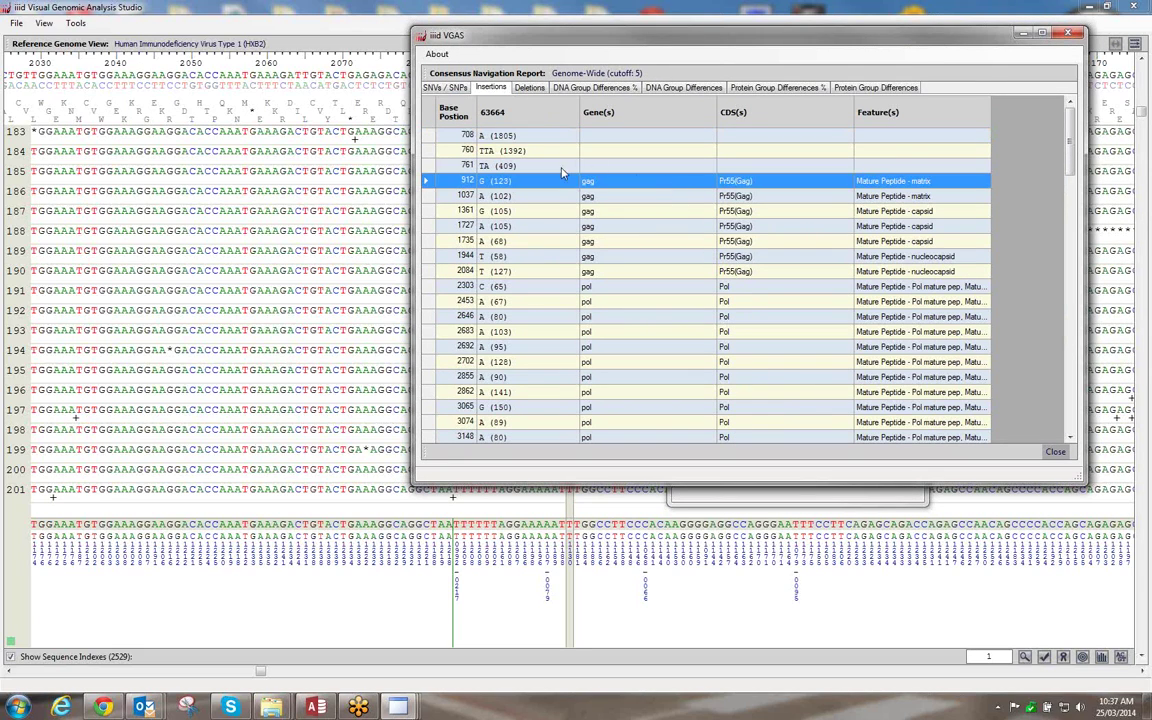
left_click(649, 336)
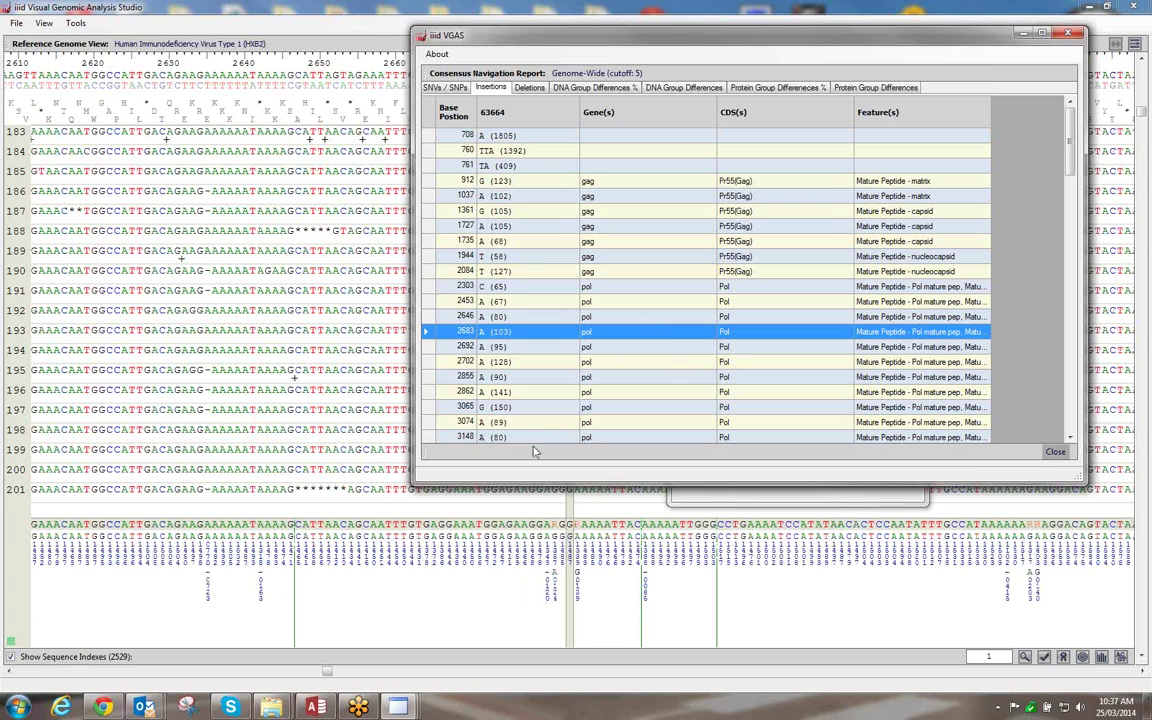
left_click(598, 349)
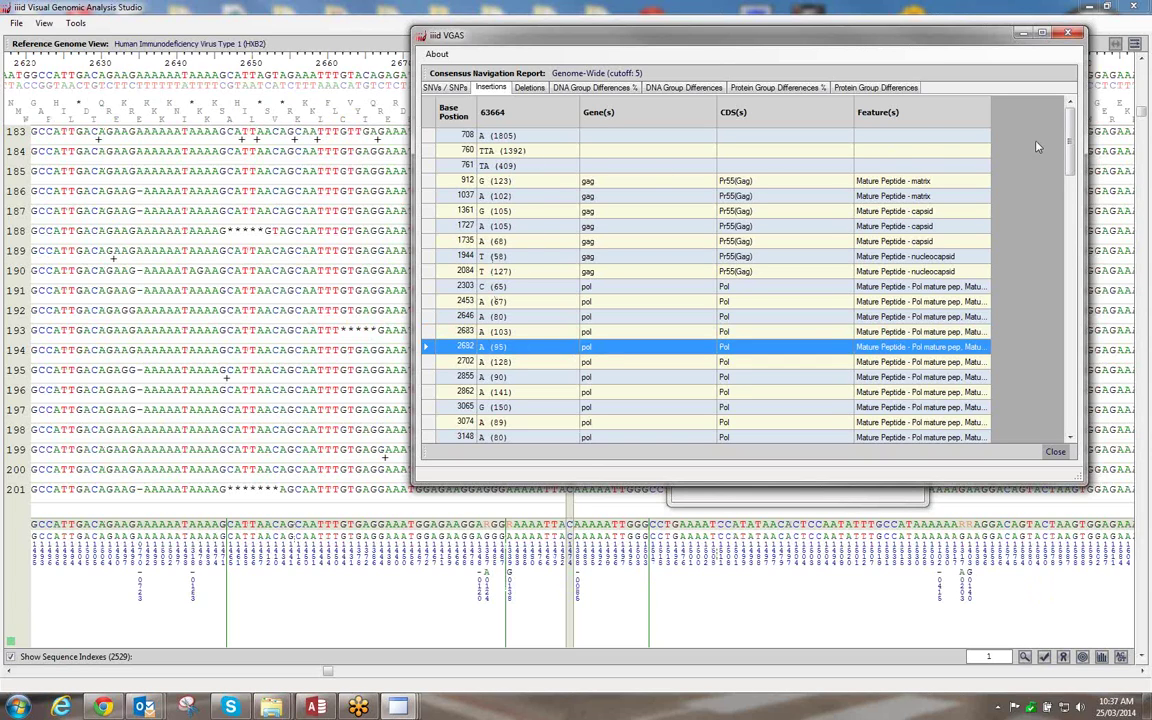
Navigate to the C insertion at base 3797 and move the report clear of the reads
left_click_drag(1071, 141, 1067, 188)
left_click(743, 268)
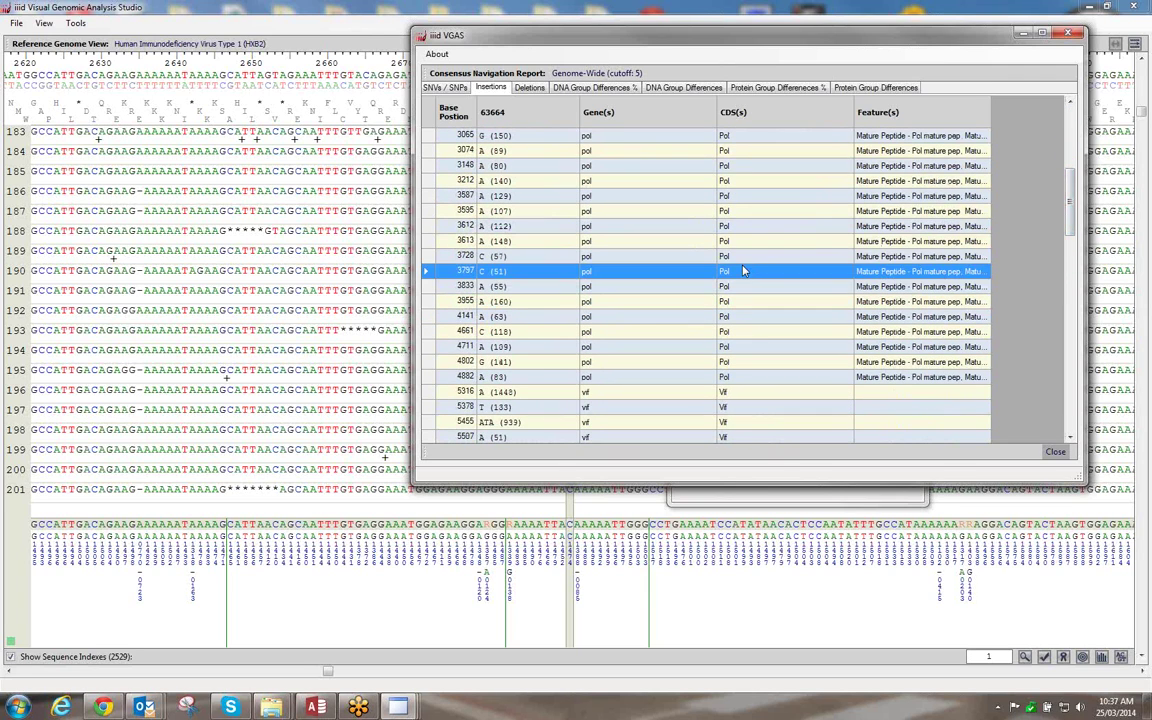
left_click_drag(619, 37, 923, 30)
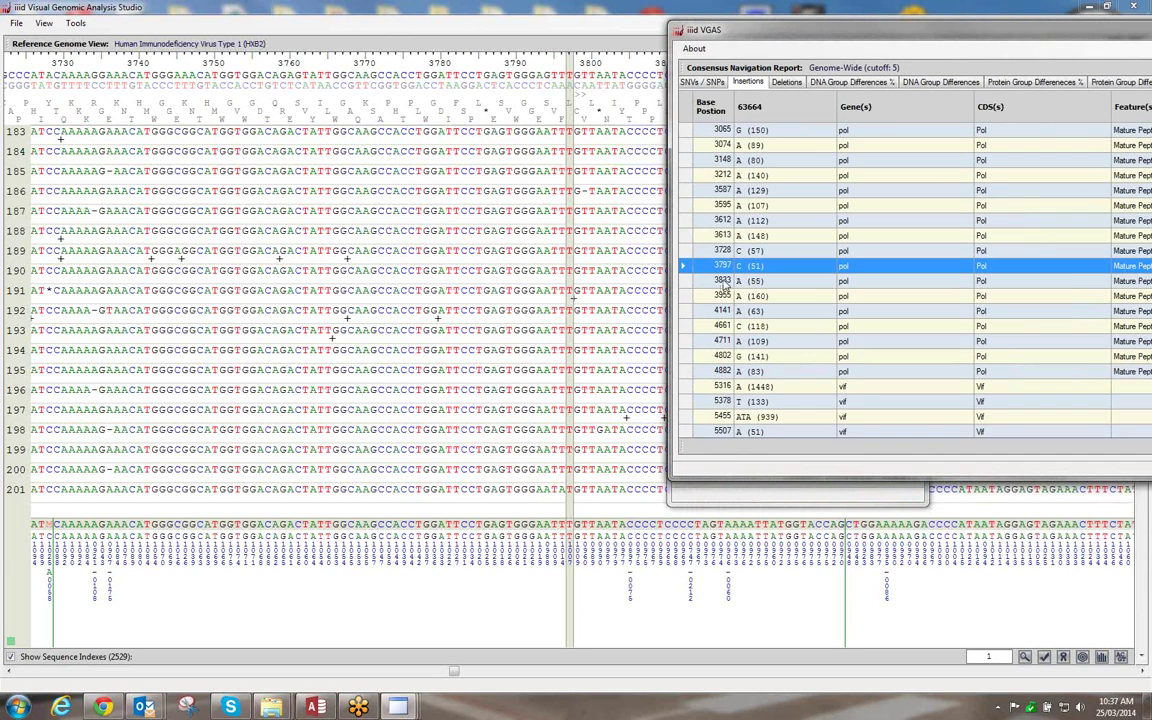
Navigate to the ATA insertion at base 5455 in vif and bring the navigation report back in front of the reads
left_click(745, 418)
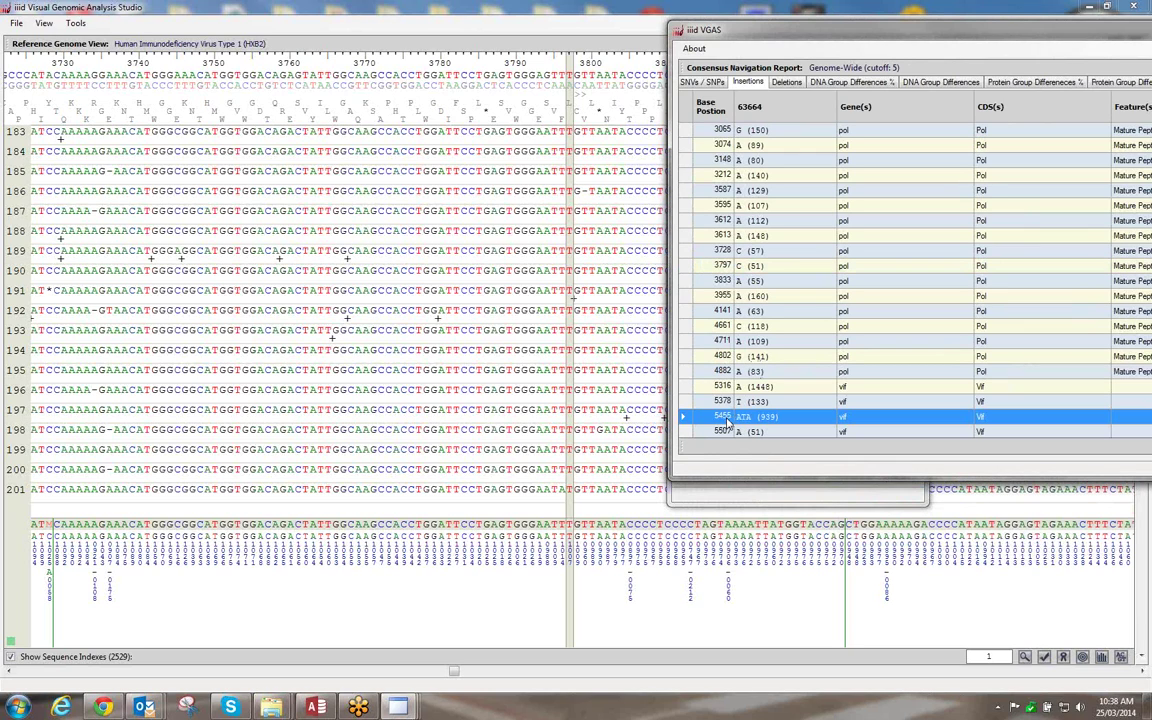
double_click(800, 418)
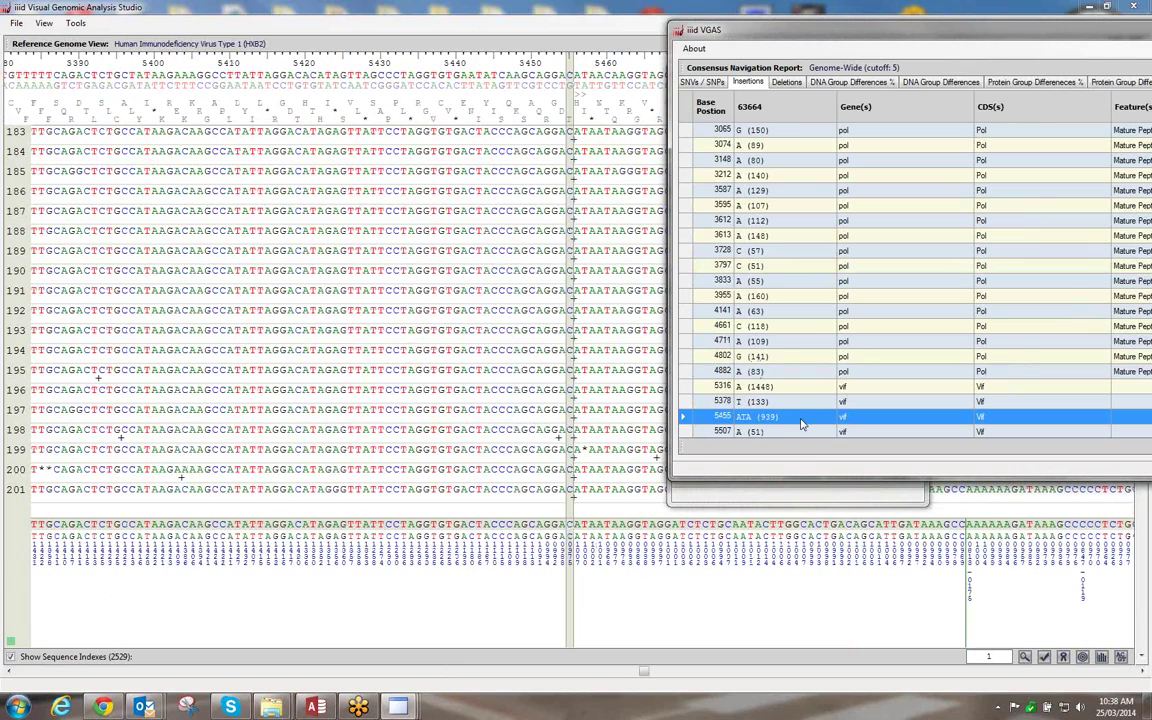
left_click(1145, 676)
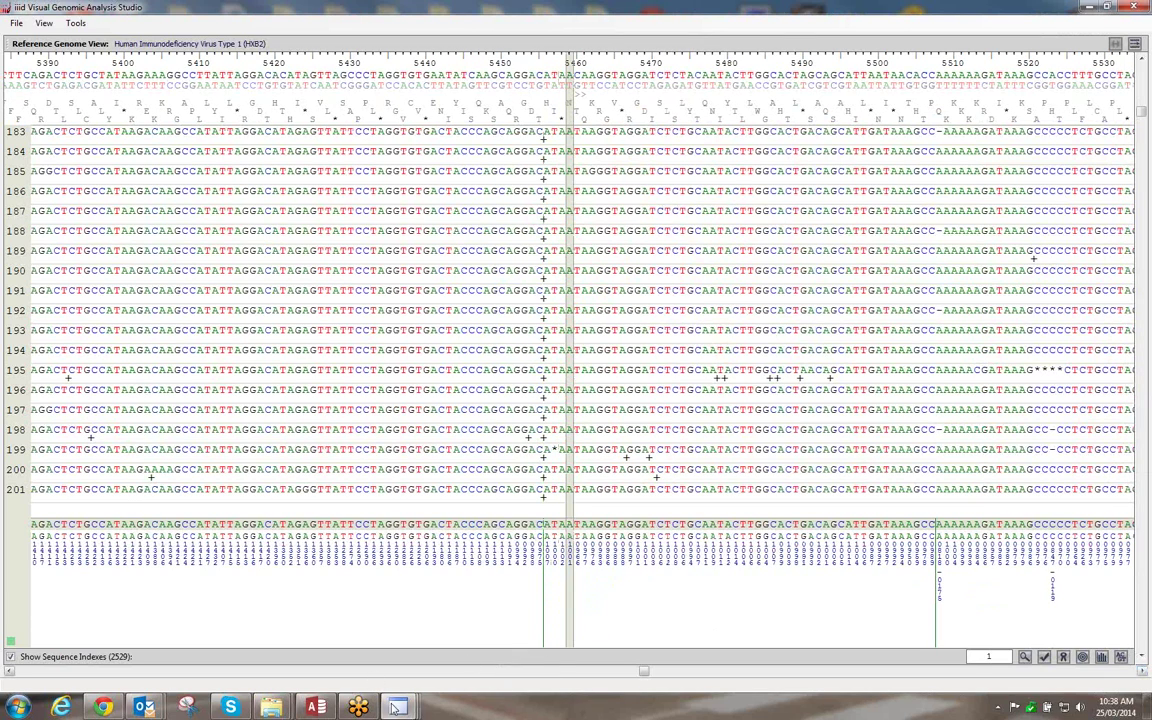
mouse_move(398, 706)
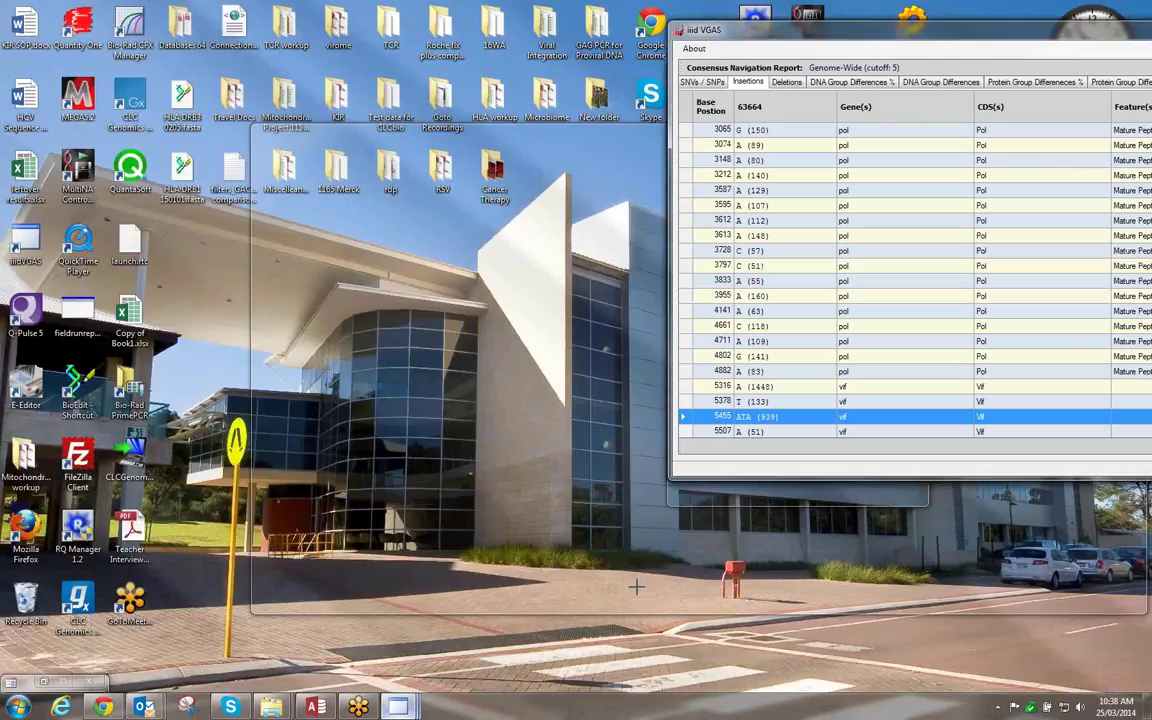
left_click(636, 610)
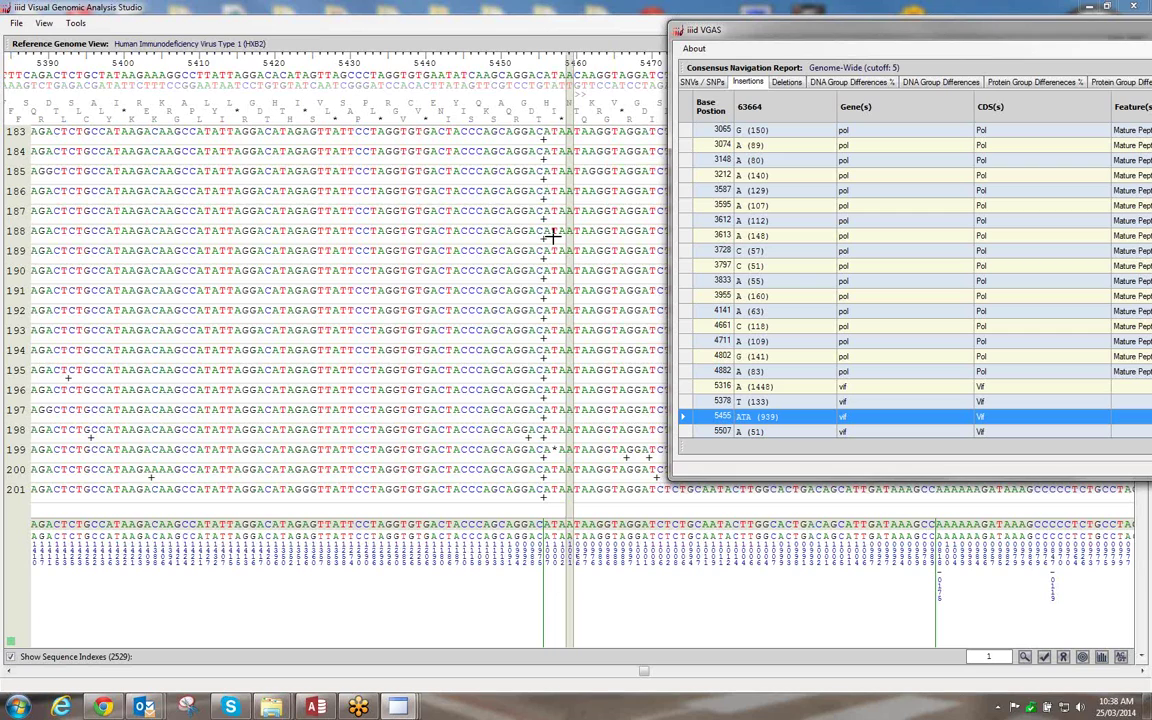
Use the report's Deletions list to navigate to the gag deletions at bases 1127, 1128 and 1152
left_click(787, 82)
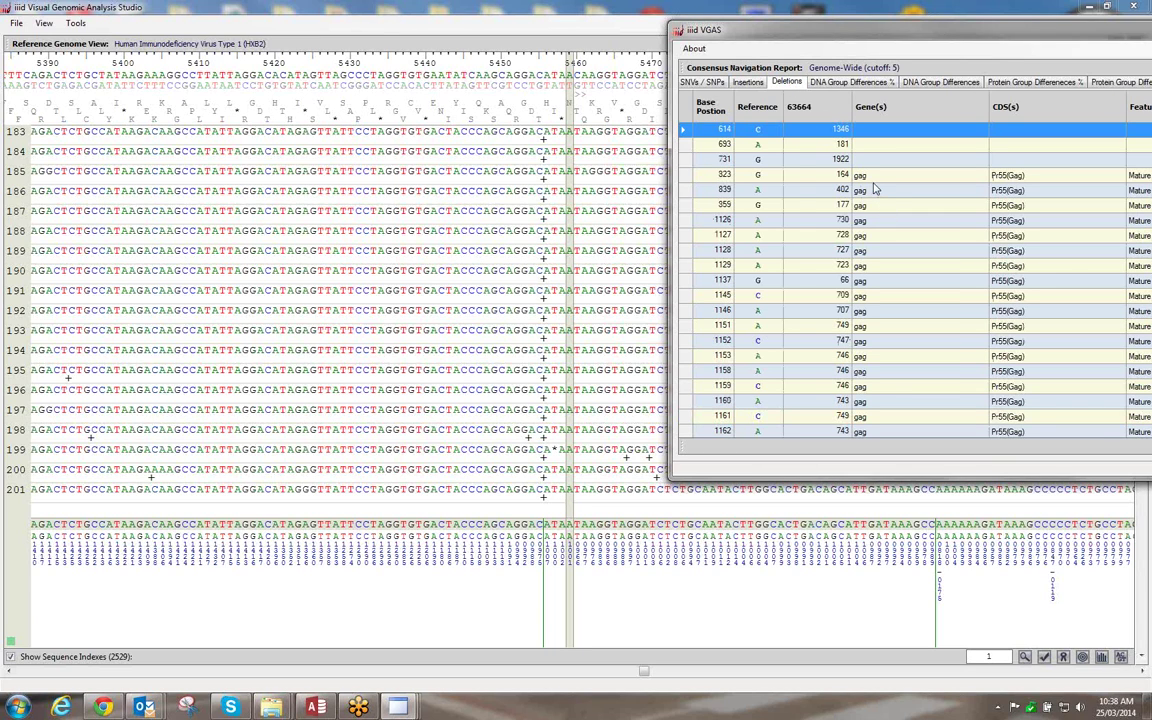
left_click(865, 236)
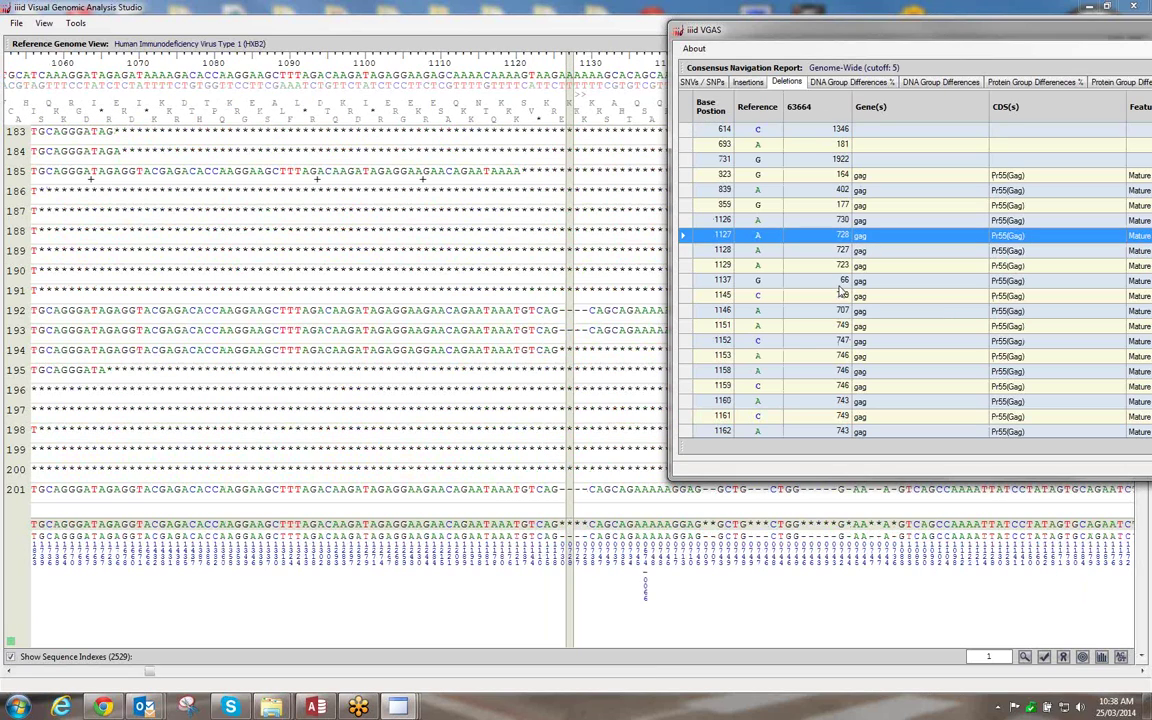
left_click(865, 251)
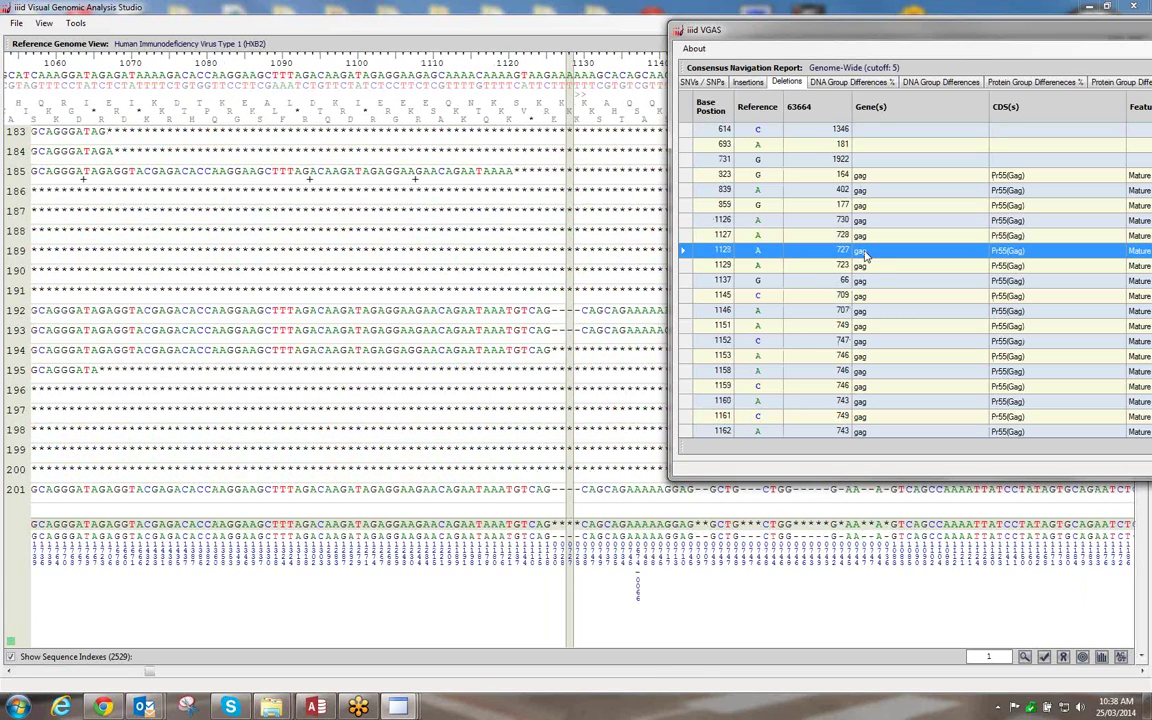
left_click(825, 343)
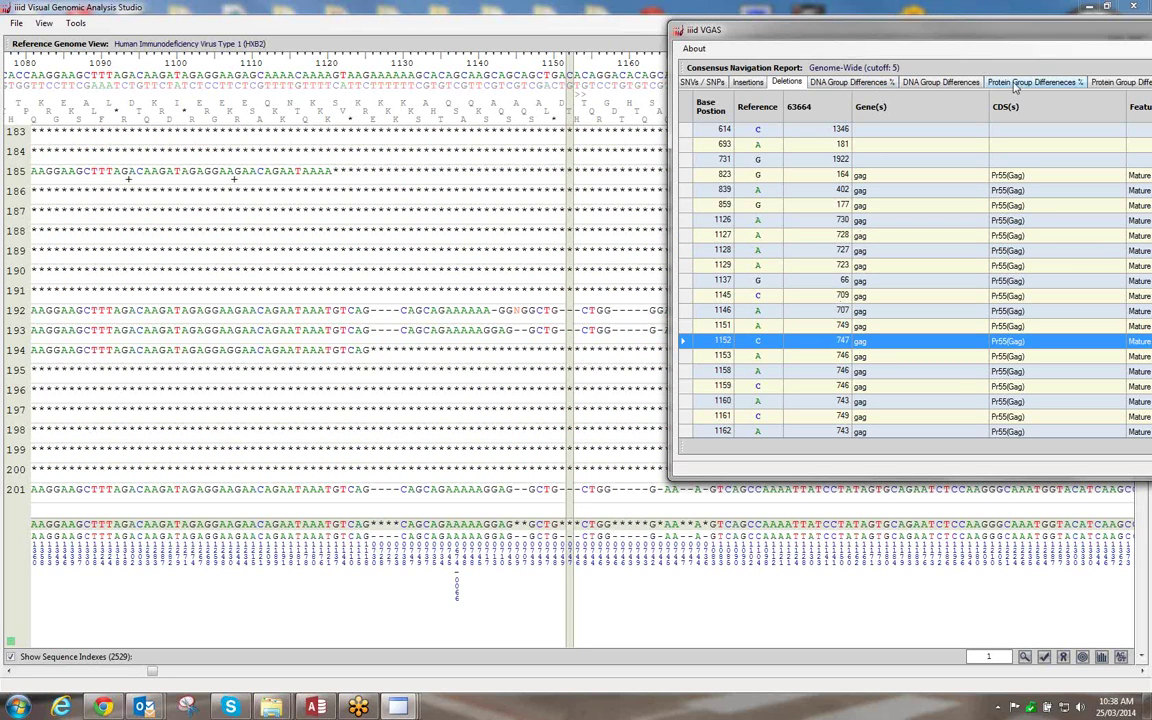
Move the report back into full view, inspect its DNA Group Differences % list and close the report
left_click_drag(1038, 42, 745, 85)
left_click(590, 128)
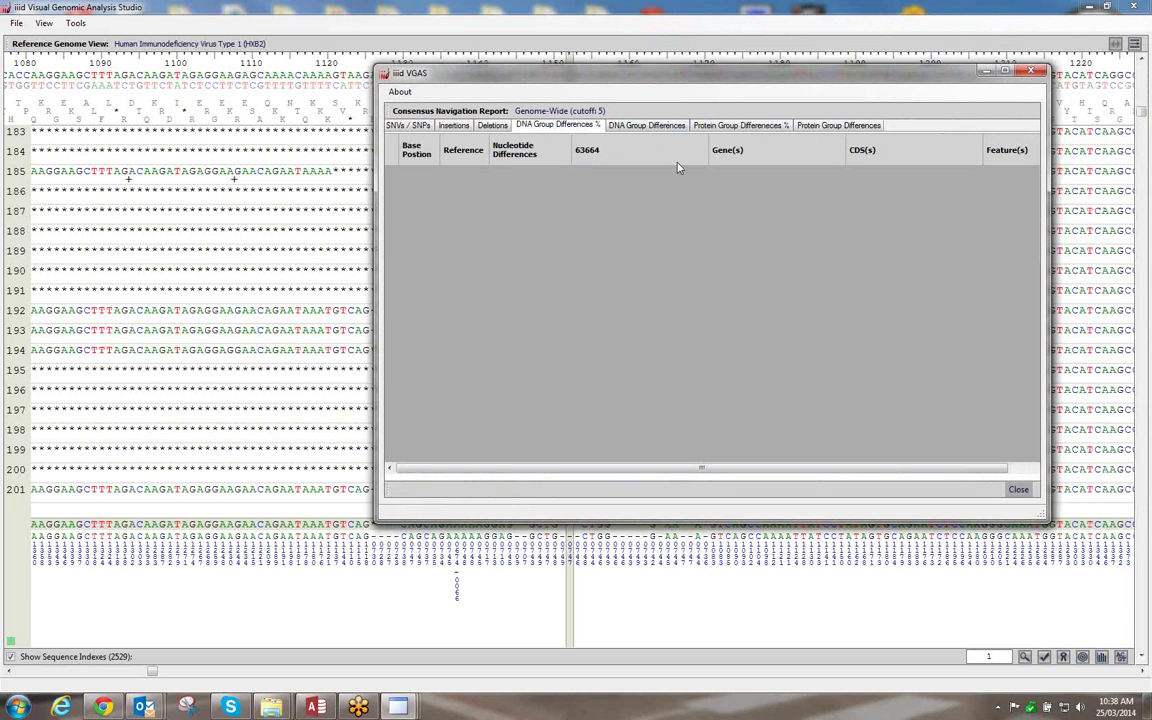
left_click(1041, 70)
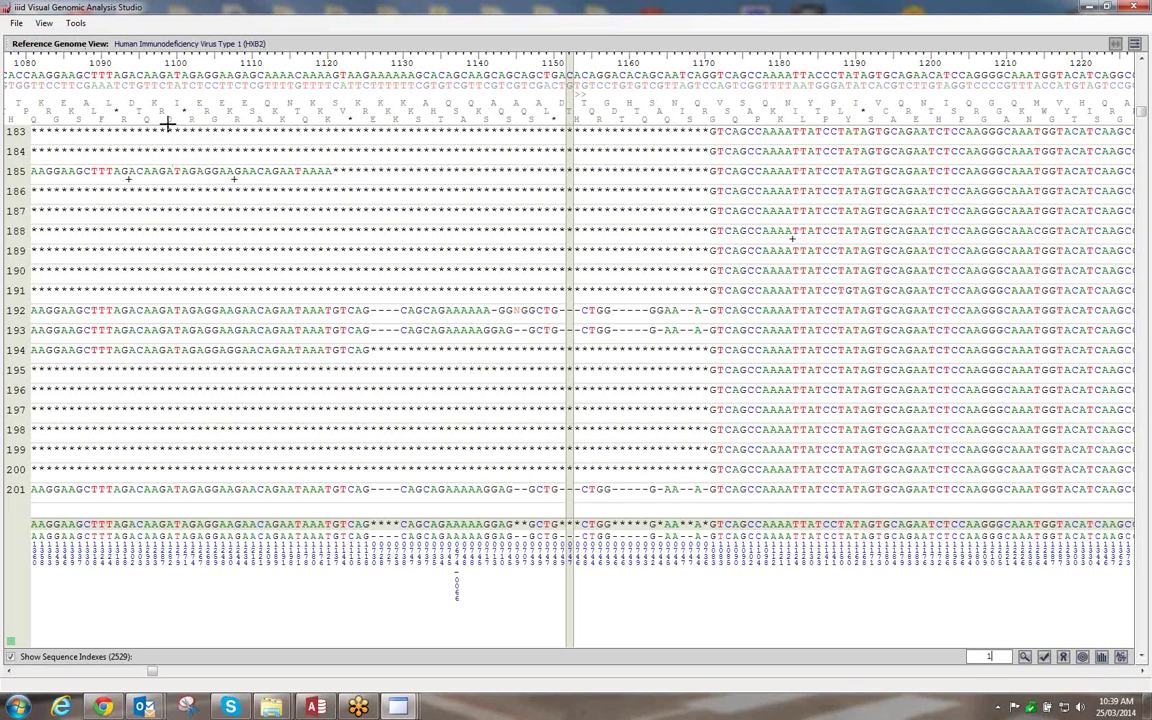
Display the Genes and Feature Focus tracks above the aligned reads
left_click(52, 22)
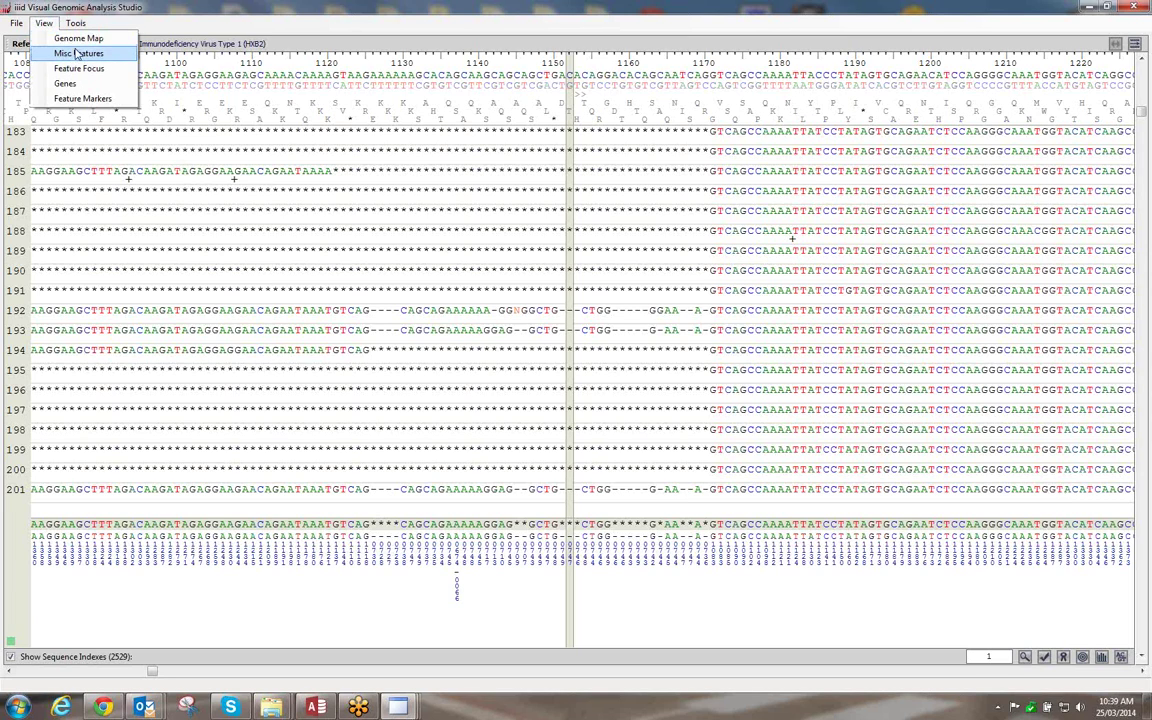
left_click(66, 84)
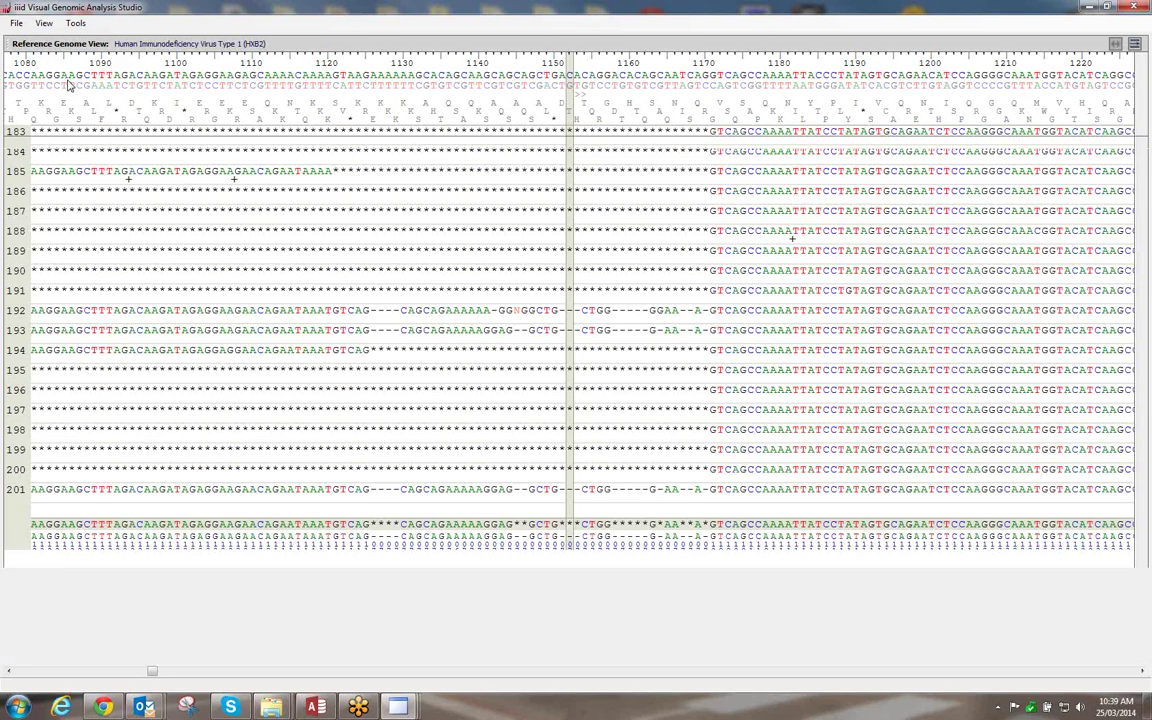
left_click(44, 23)
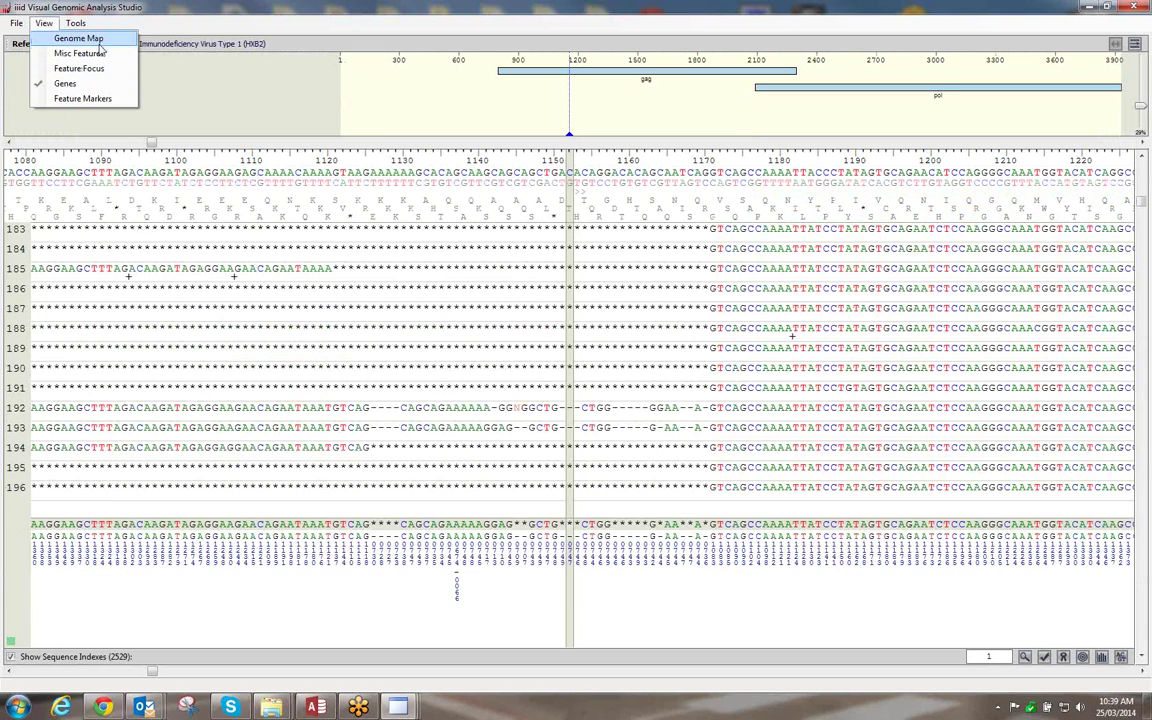
left_click(80, 68)
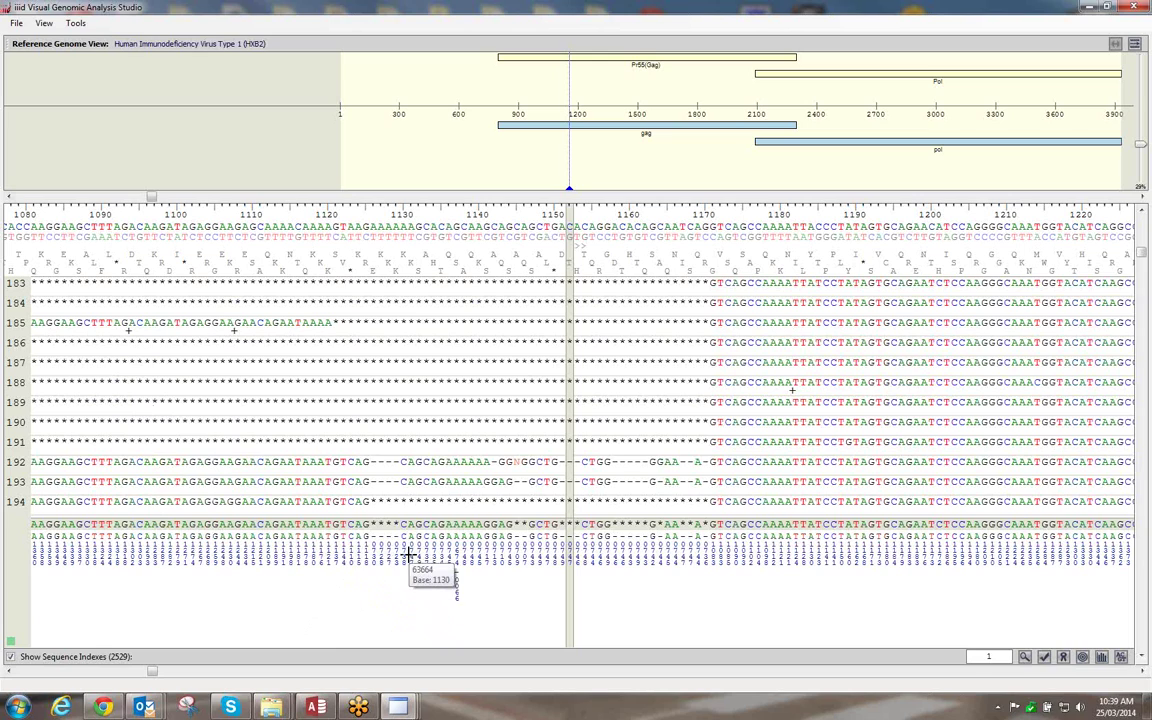
Open the analysis panel's image export, try base width 8 without the feature wide map, and close it without exporting
right_click(313, 582)
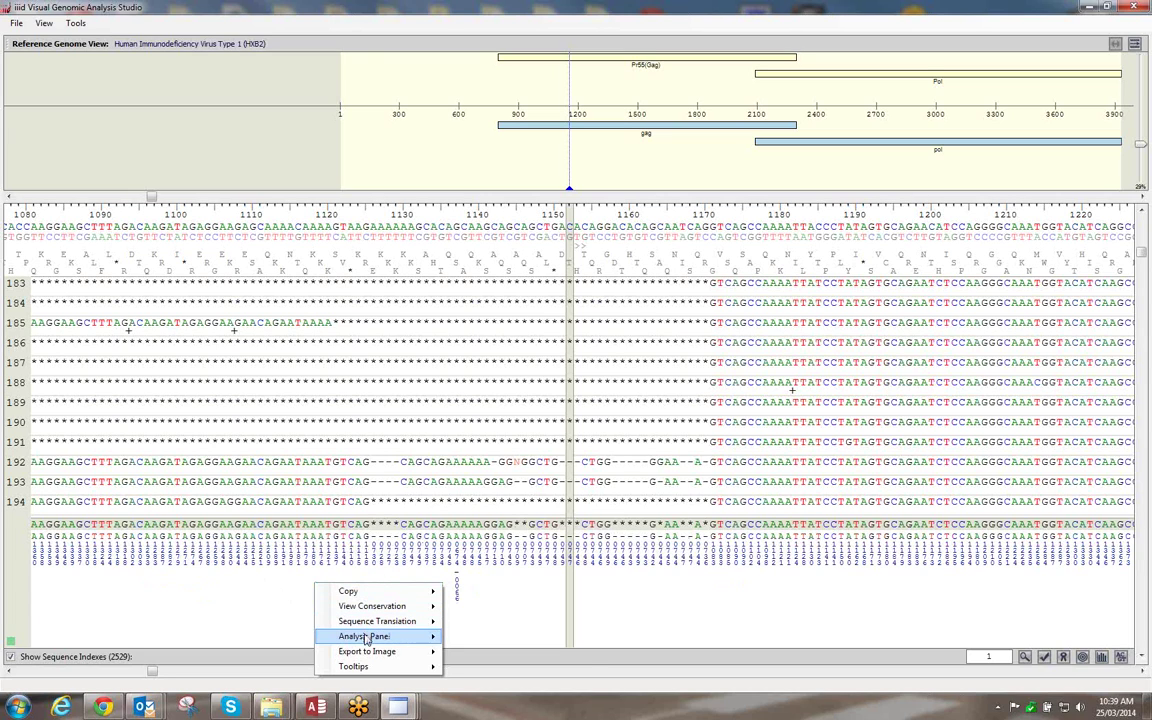
mouse_move(366, 640)
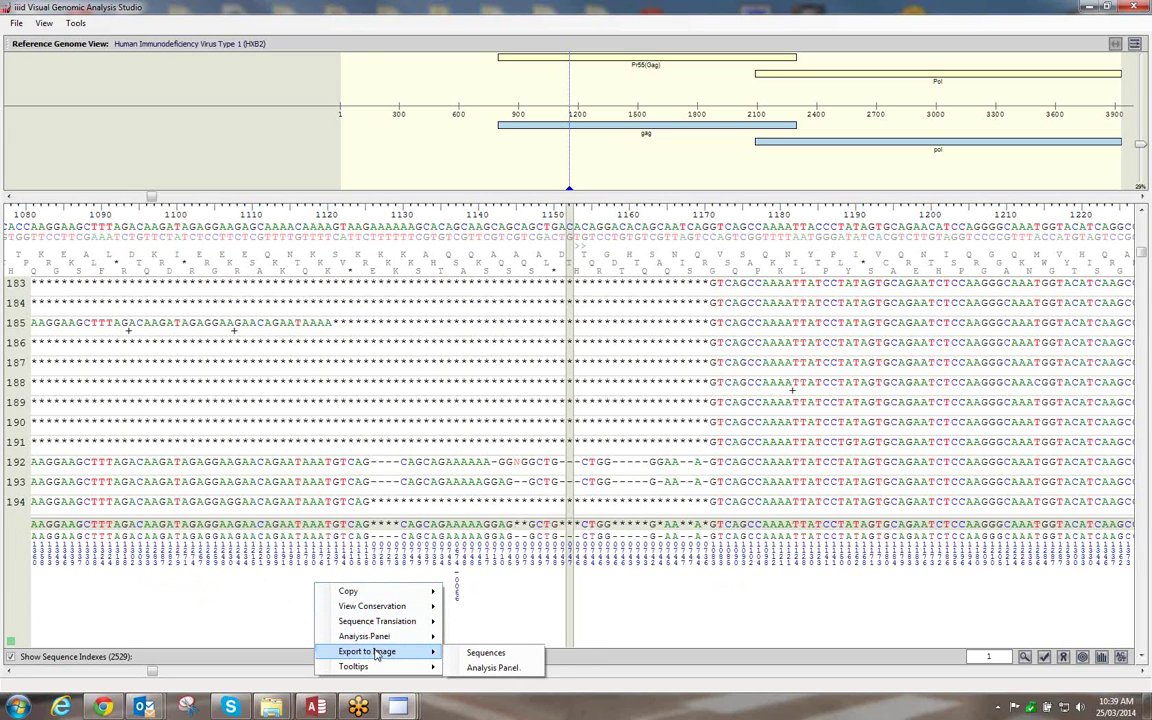
left_click(505, 670)
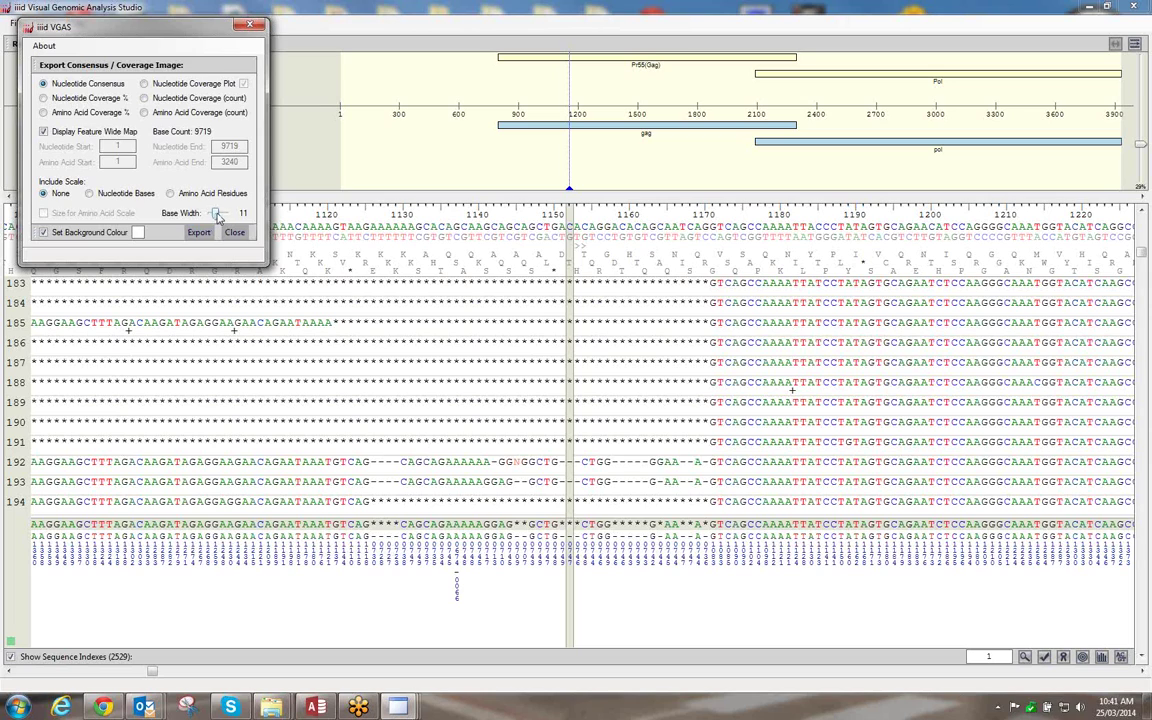
mouse_move(218, 214)
left_mouse_down()
mouse_move(236, 214)
mouse_move(207, 214)
left_mouse_up()
left_click(108, 130)
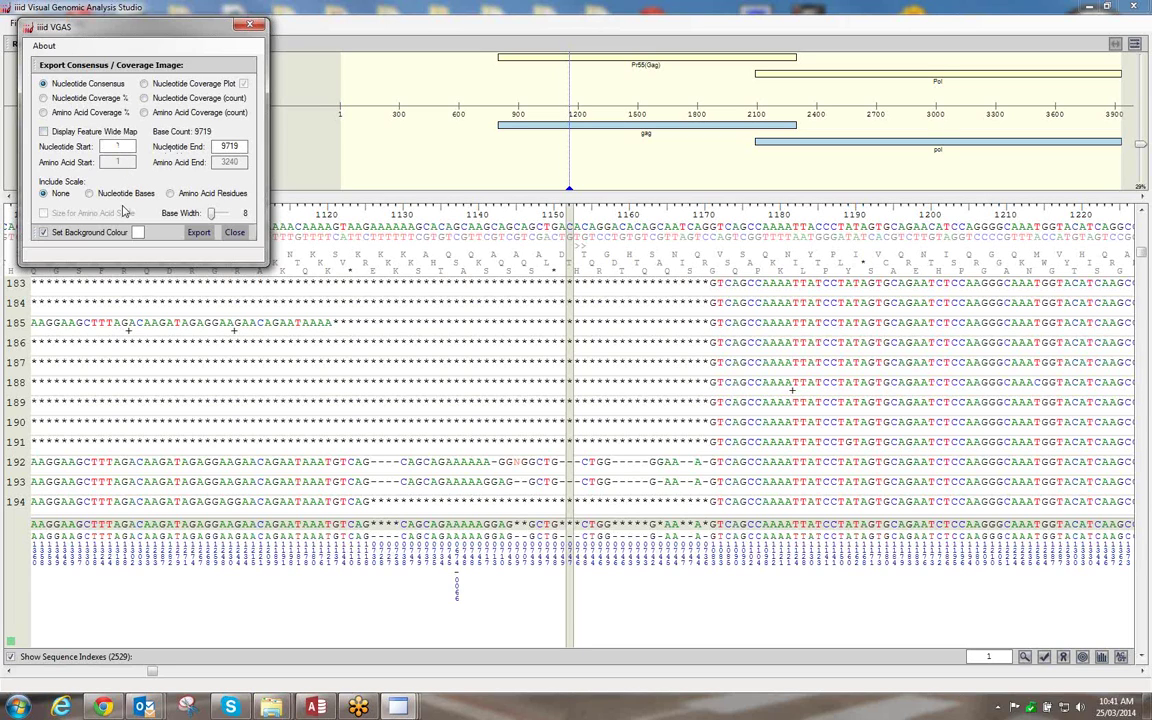
left_click(234, 232)
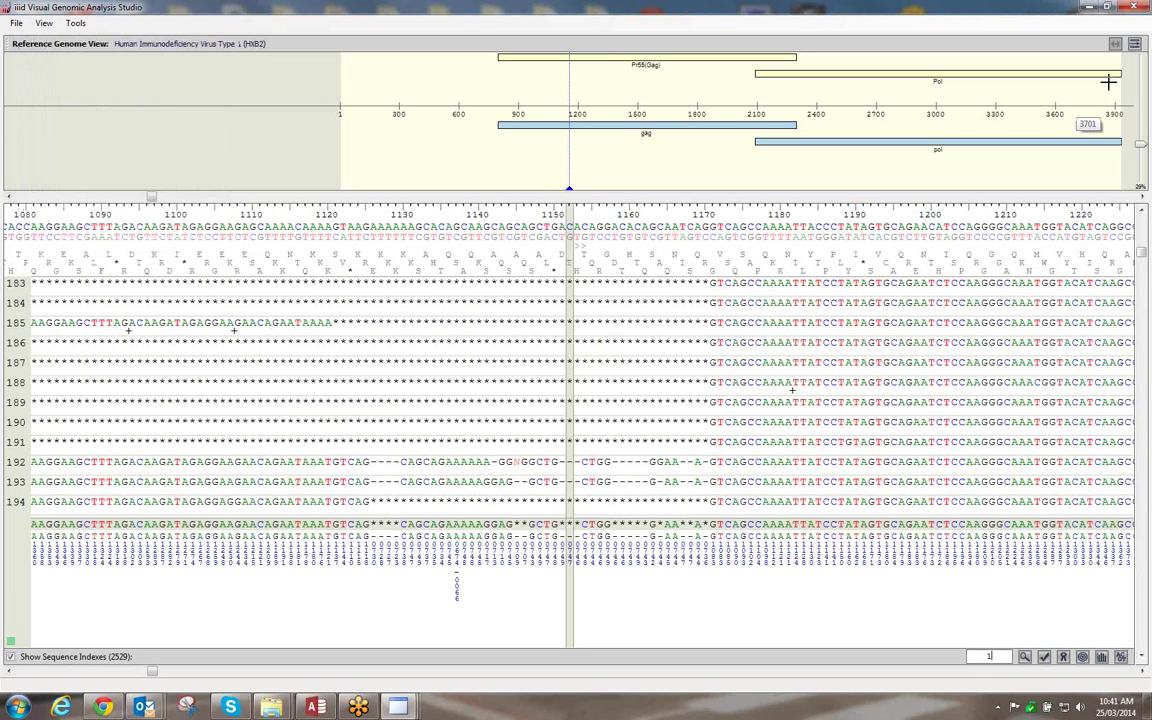
Zoom the gene map out to 21% and close the HIV-1 HXB2 project window
left_click(1141, 147)
left_click_drag(1141, 147, 1141, 157)
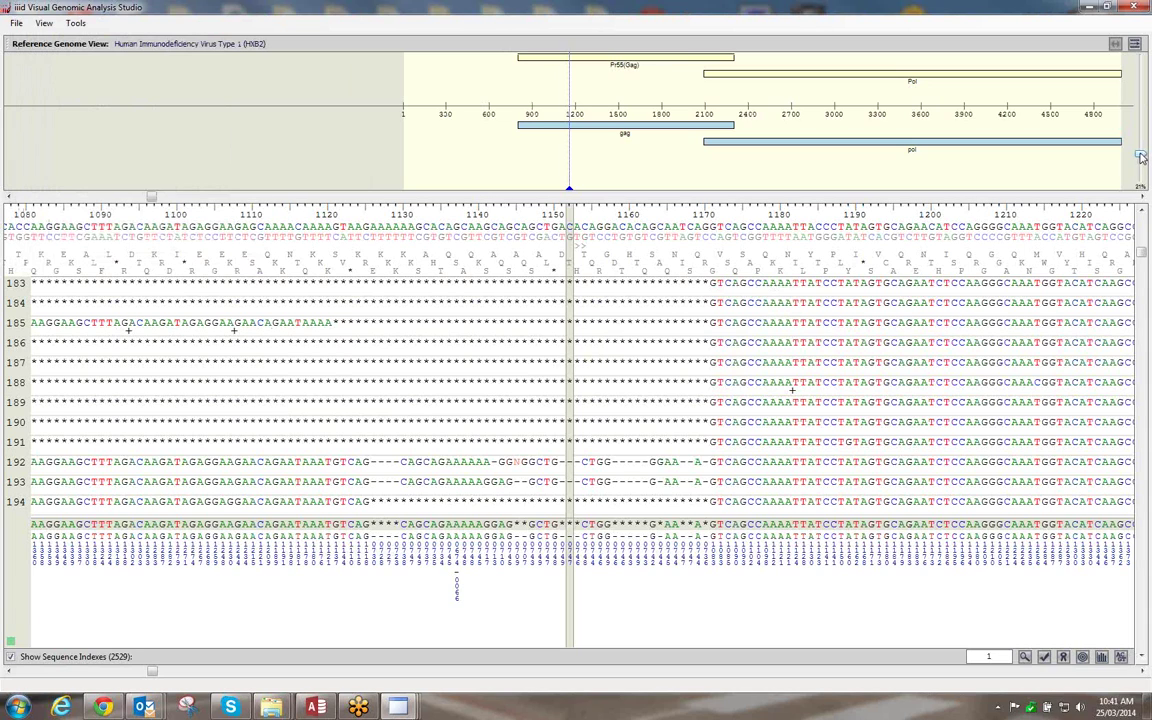
left_click(1136, 8)
left_click(592, 401)
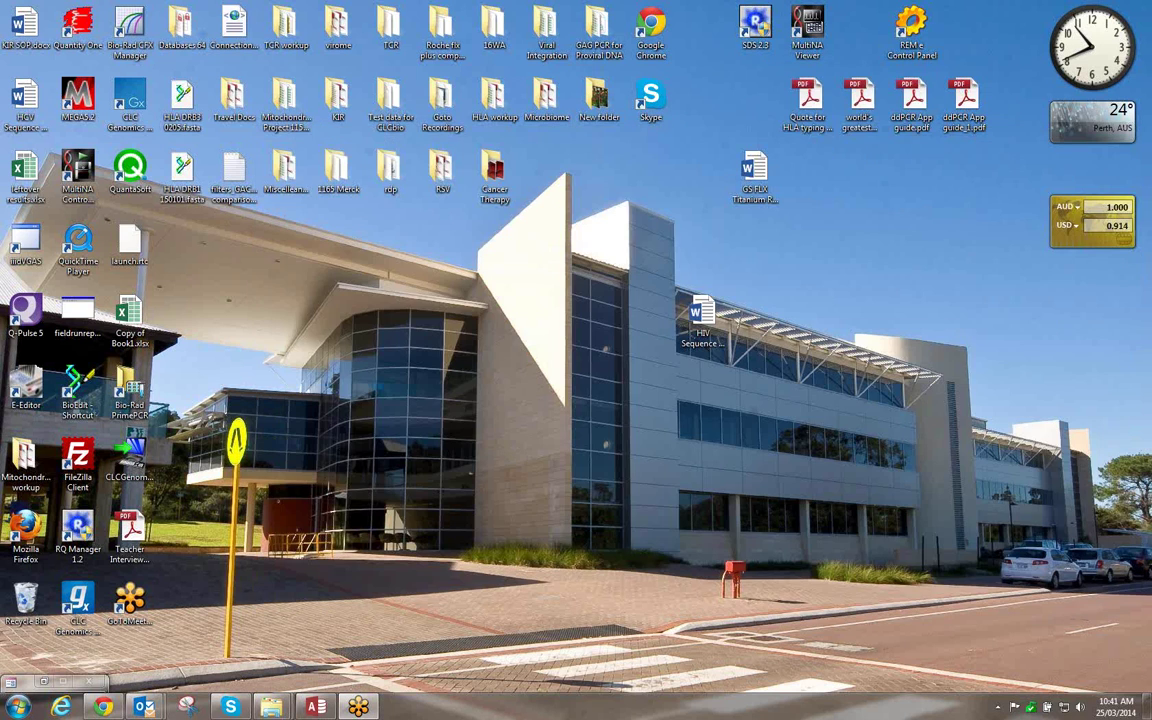
Relaunch VGAS and start a new project
left_click(18, 707)
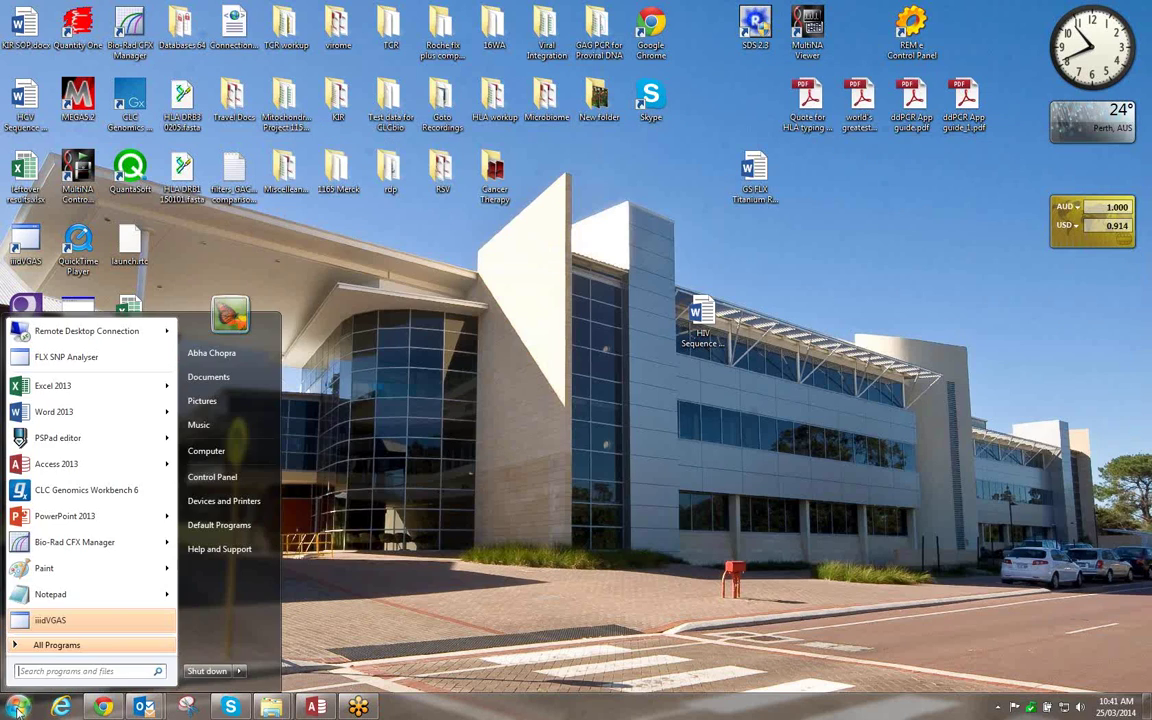
left_click(97, 621)
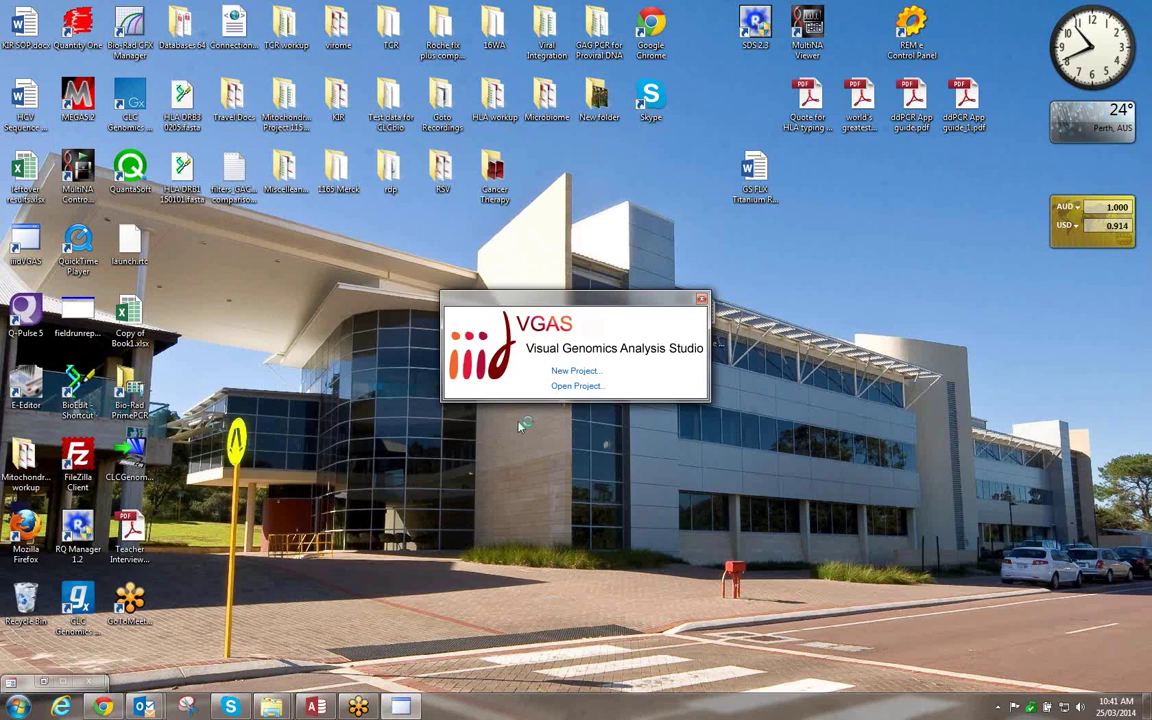
left_click(585, 372)
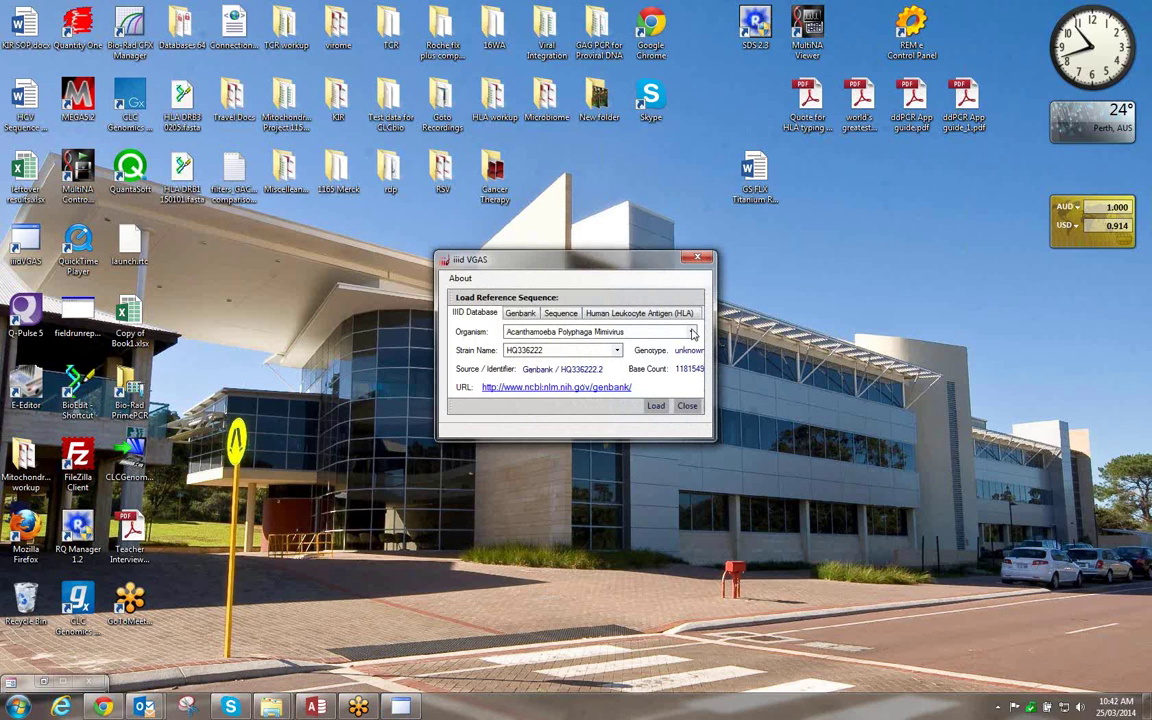
Load the Helicobacter Pylori reference sequence, strain B8, from the IIID Database
left_click(691, 334)
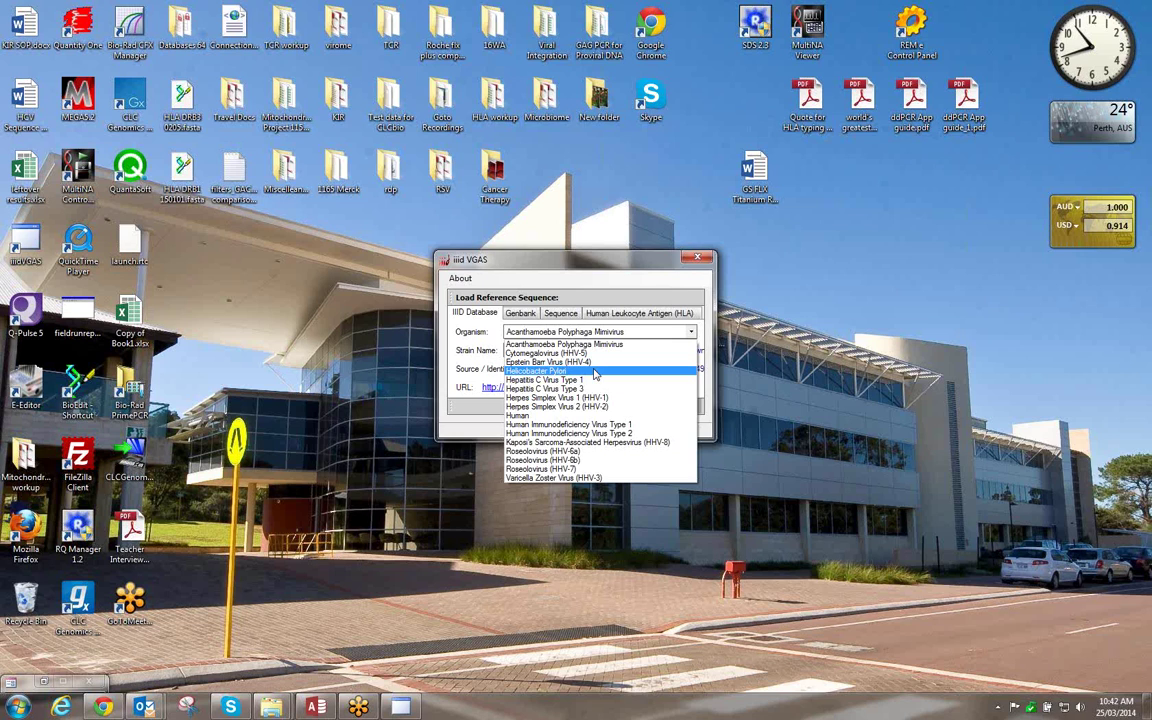
left_click(595, 372)
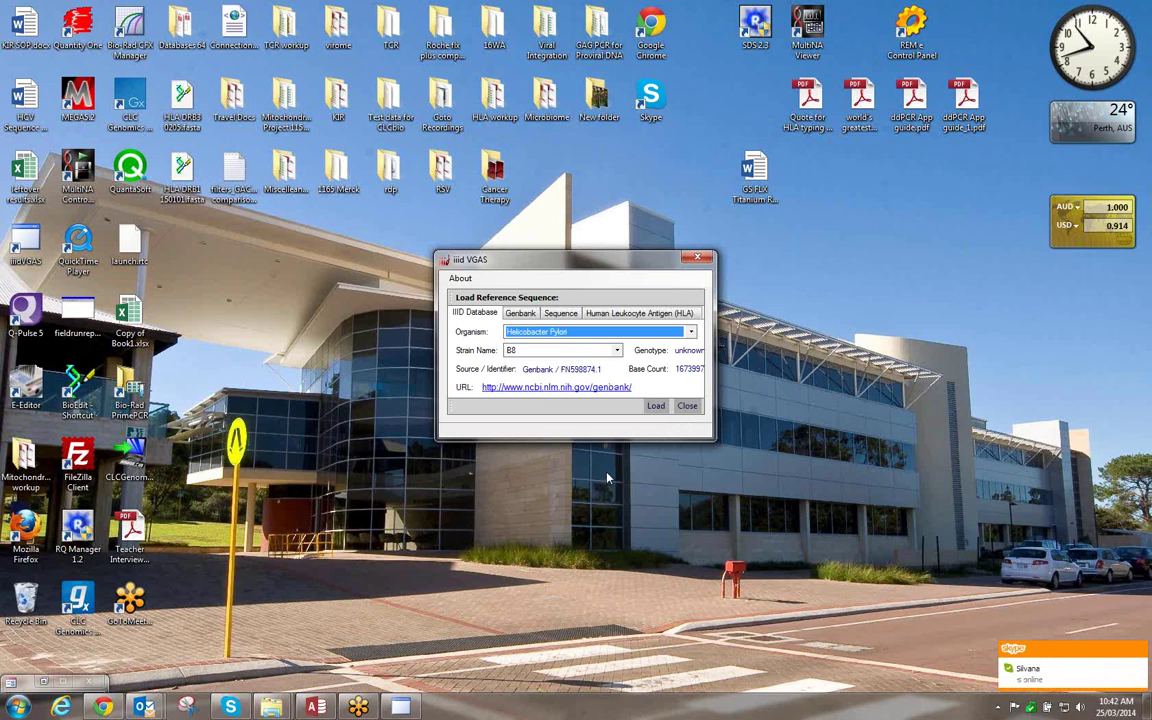
left_click(655, 406)
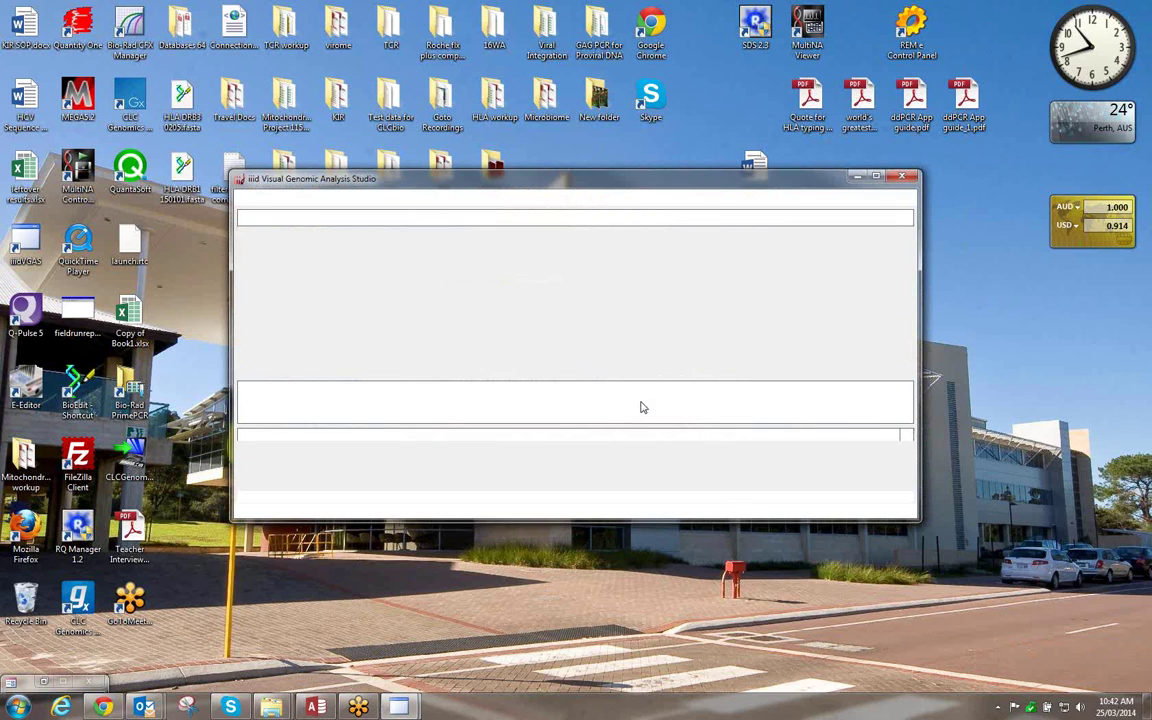
Maximize the project window and magnify the gene map around genome position 267,900
left_click(877, 177)
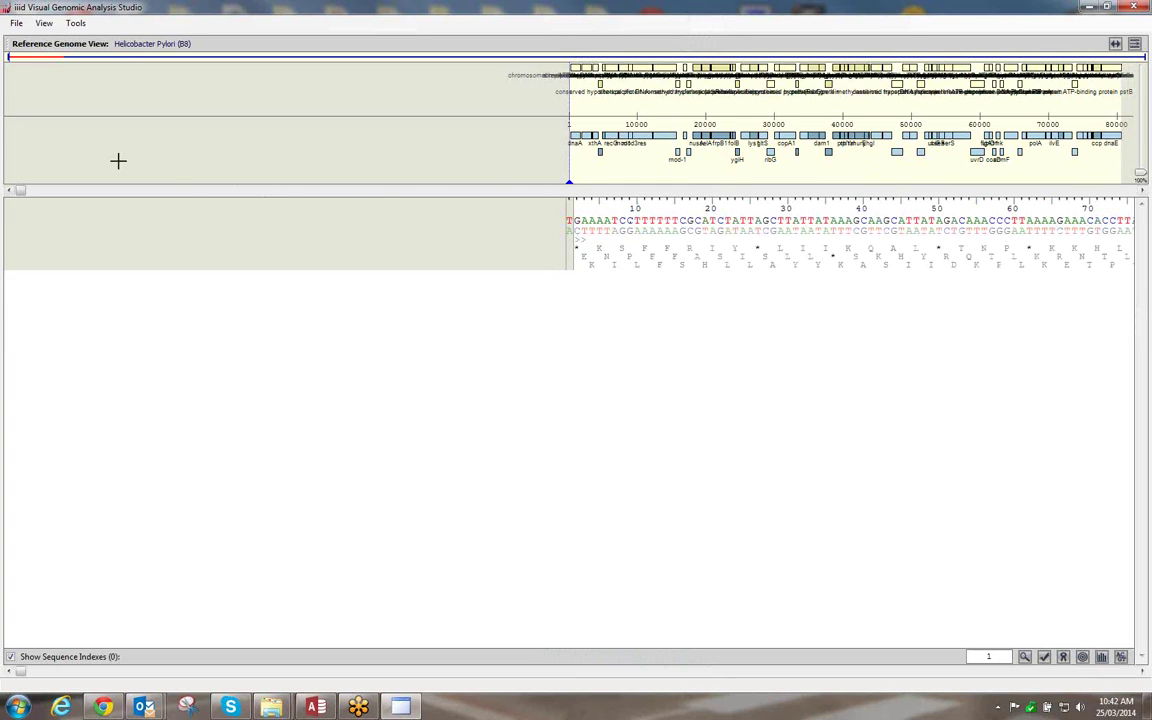
left_click_drag(14, 190, 197, 198)
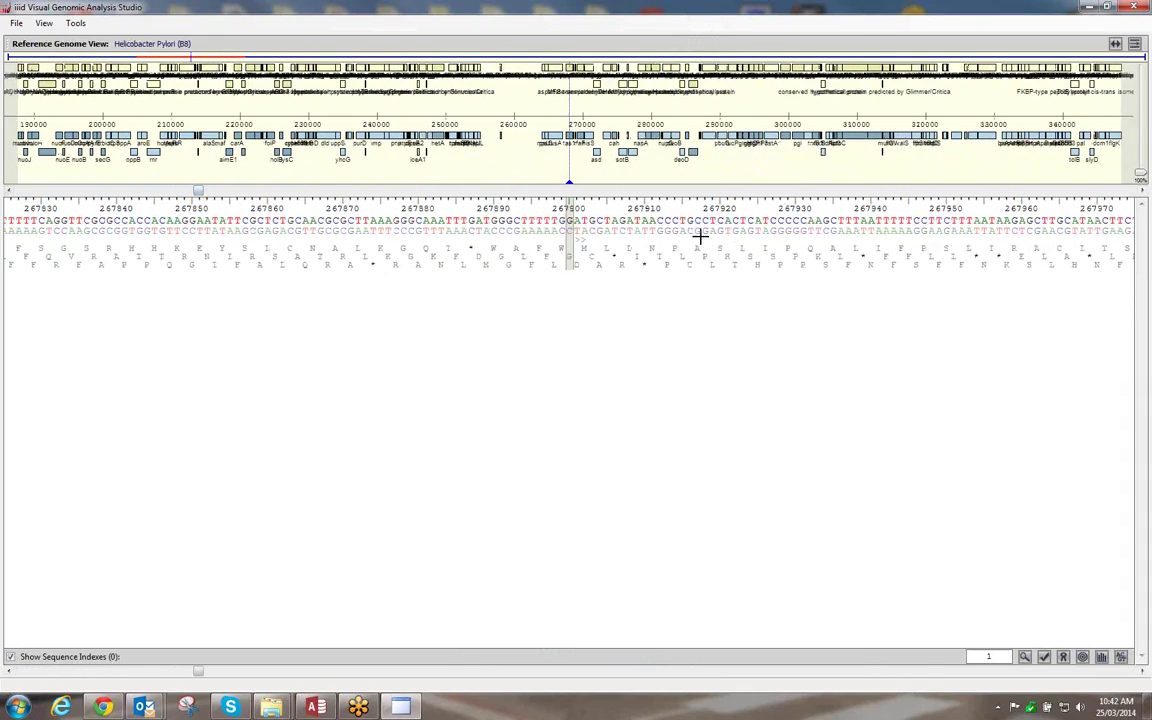
left_click(1141, 175)
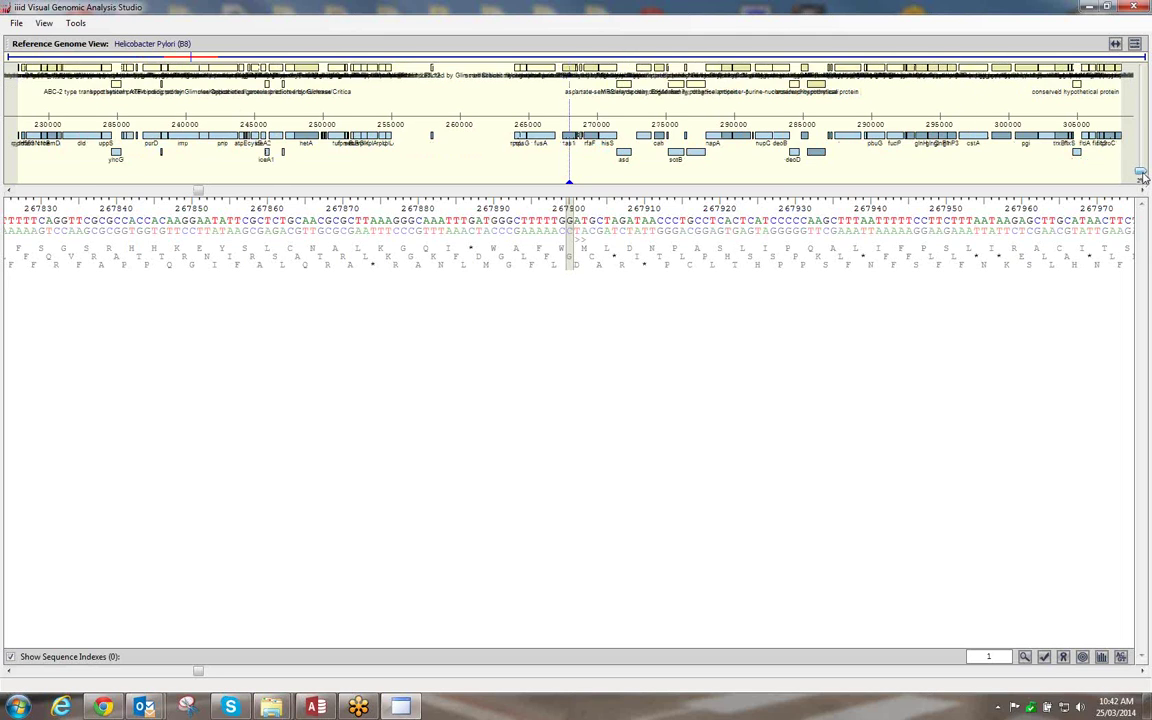
left_click(1141, 175)
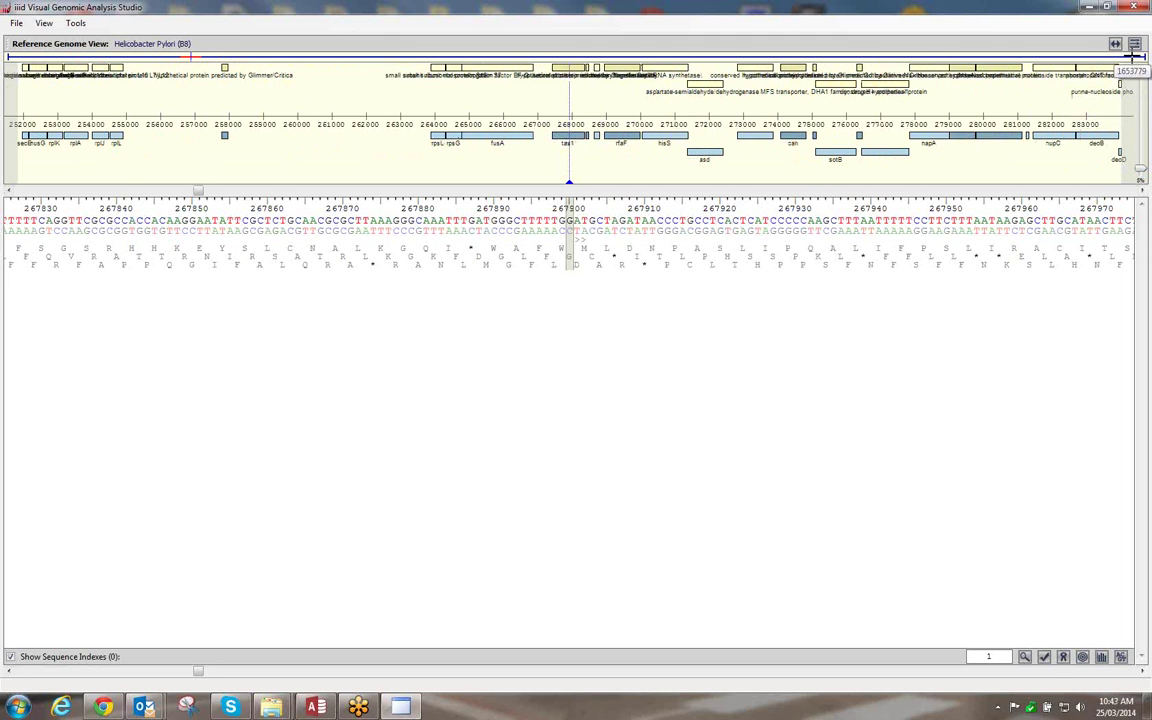
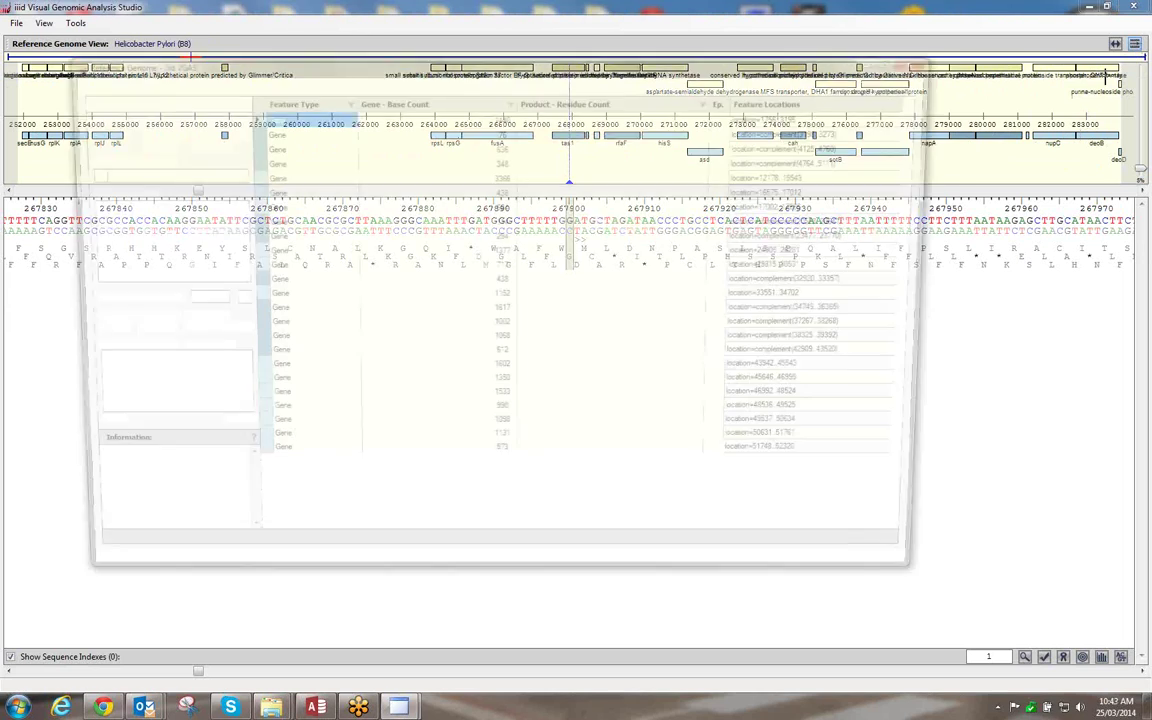
Look up hydC, hydD, hypB and hypD3 in the reference genome feature table, jump to their locations, and close the table
left_click_drag(930, 112, 916, 310)
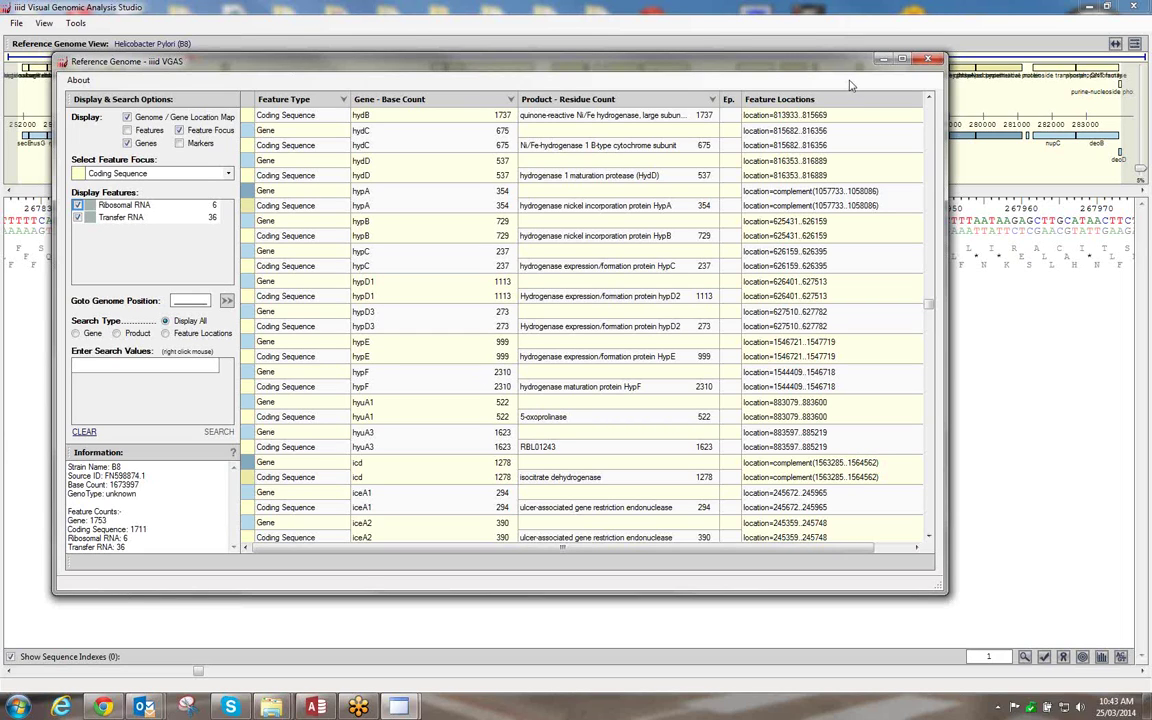
left_click_drag(843, 72, 891, 310)
left_click(830, 383)
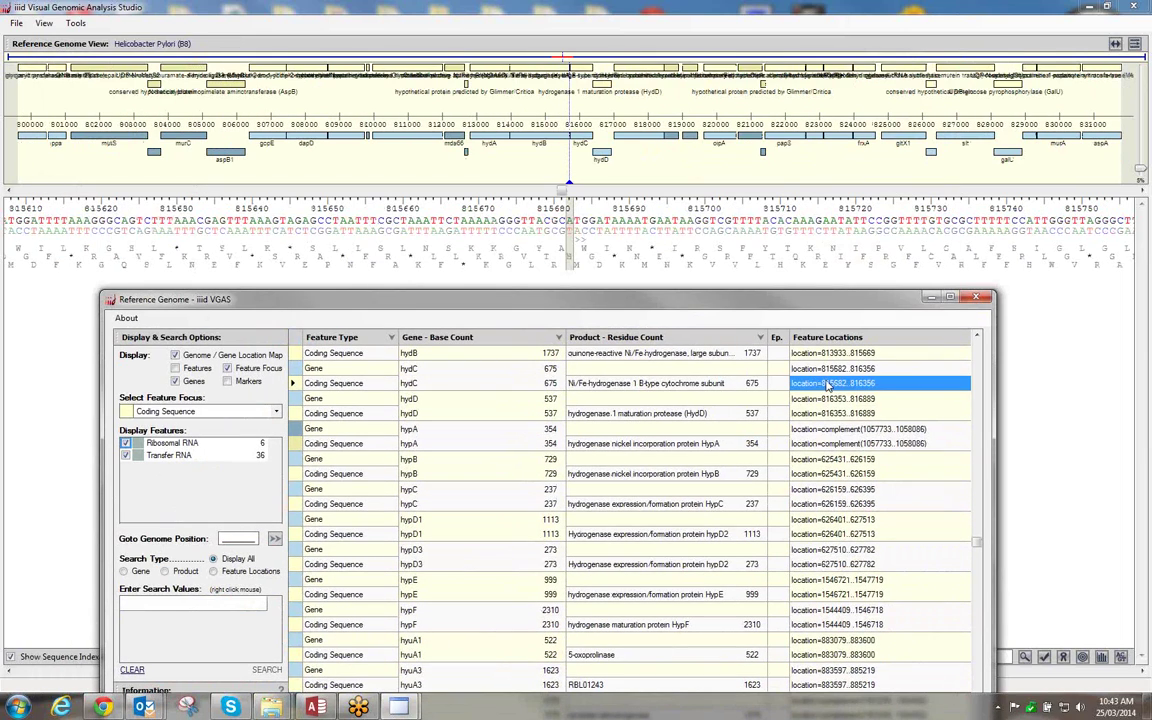
left_click(450, 383)
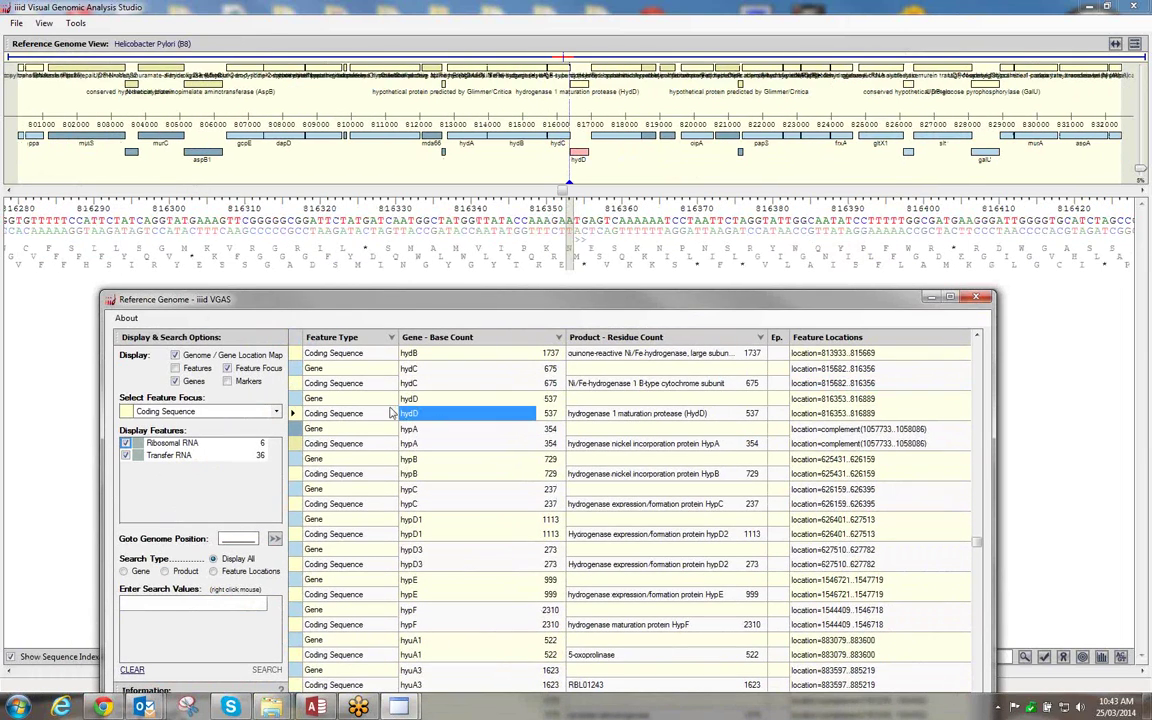
left_click(466, 474)
left_click(474, 549)
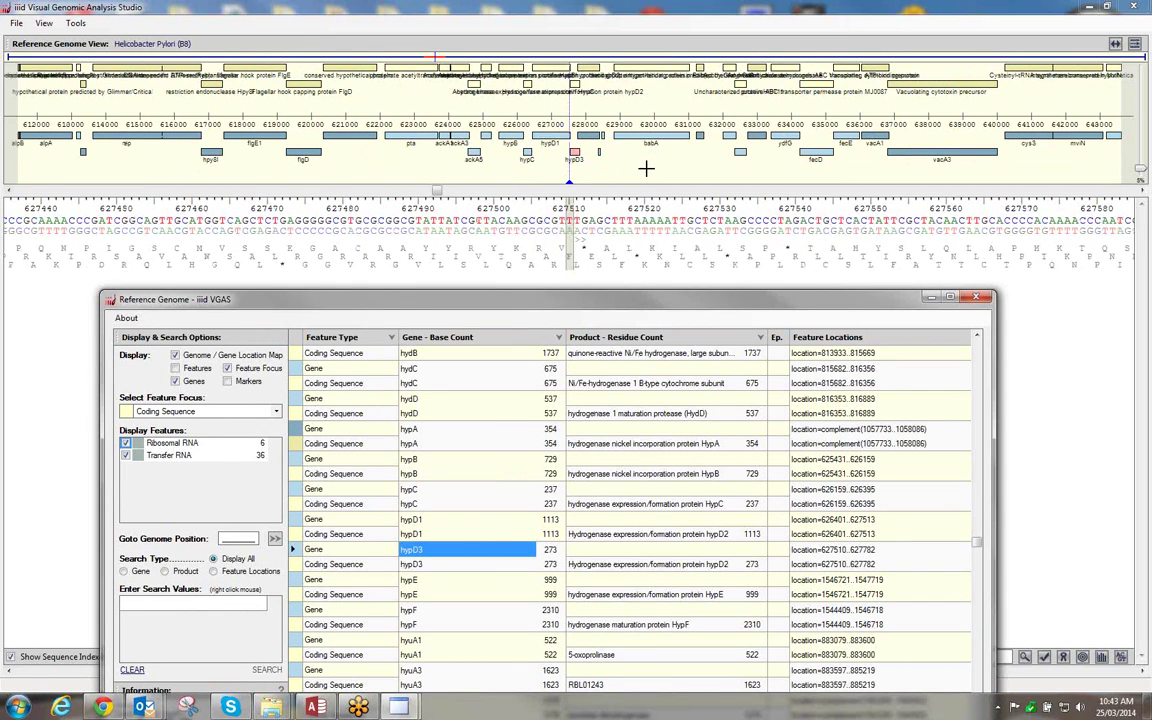
left_click(986, 304)
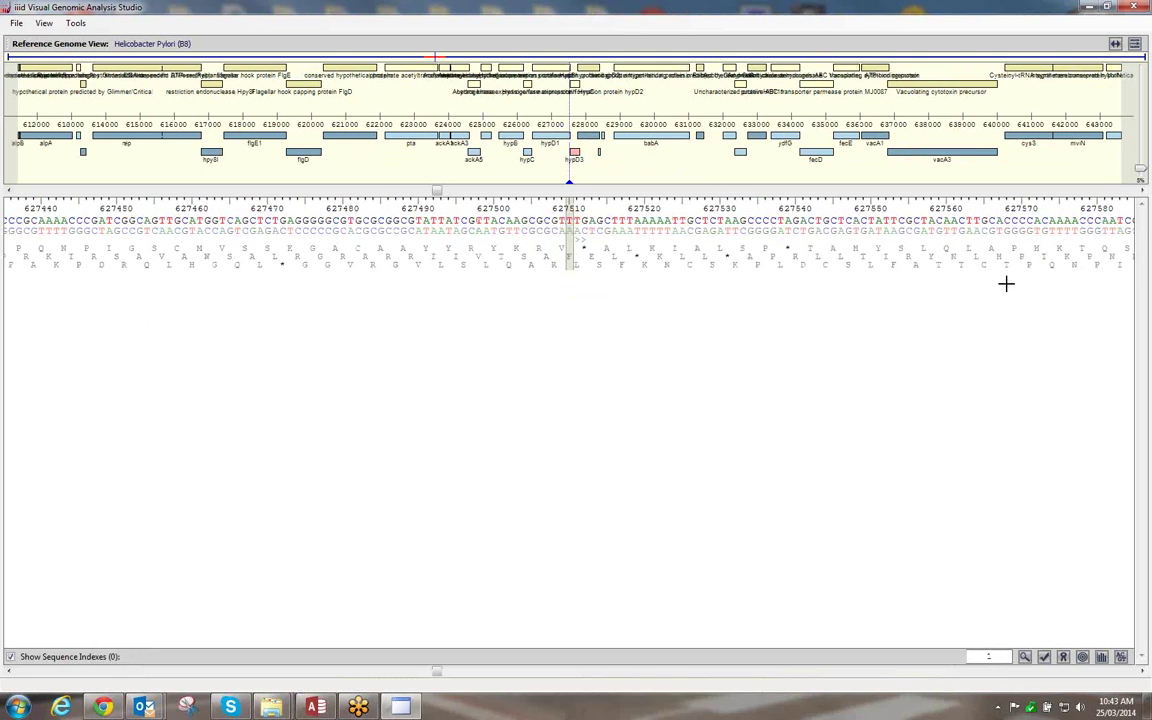
Isolate the reverse-strand gene between hypD3 and babA and inspect the start of its sequence
left_click(1140, 170)
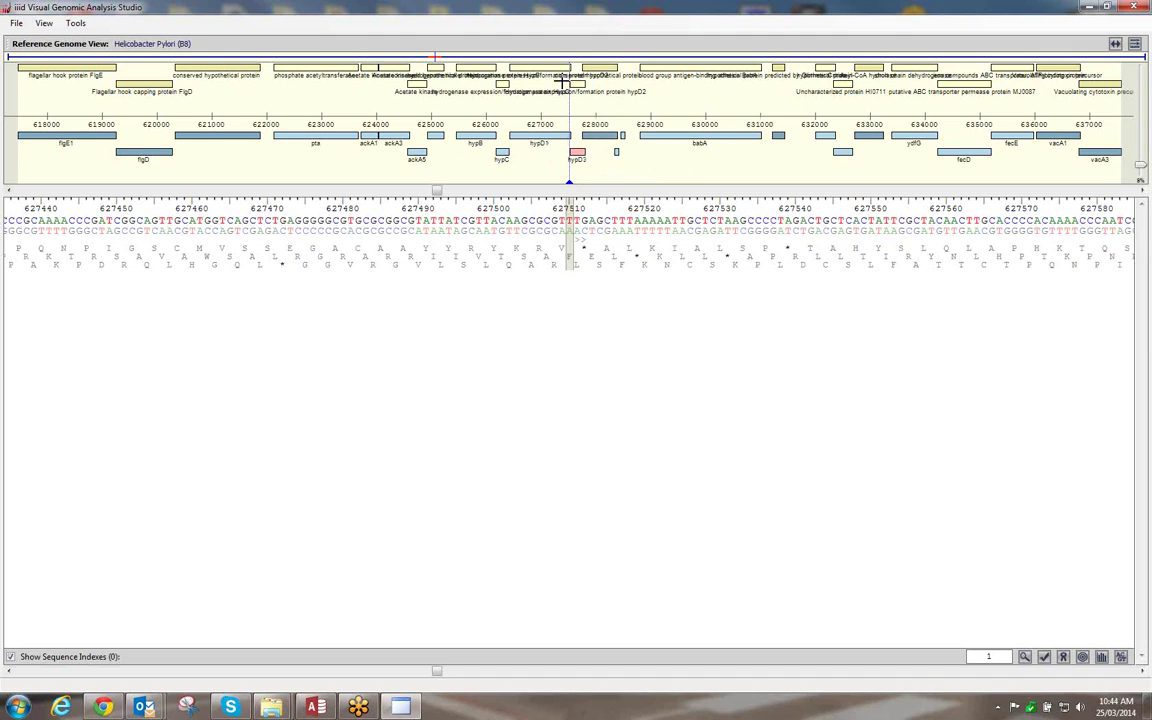
left_click(592, 134)
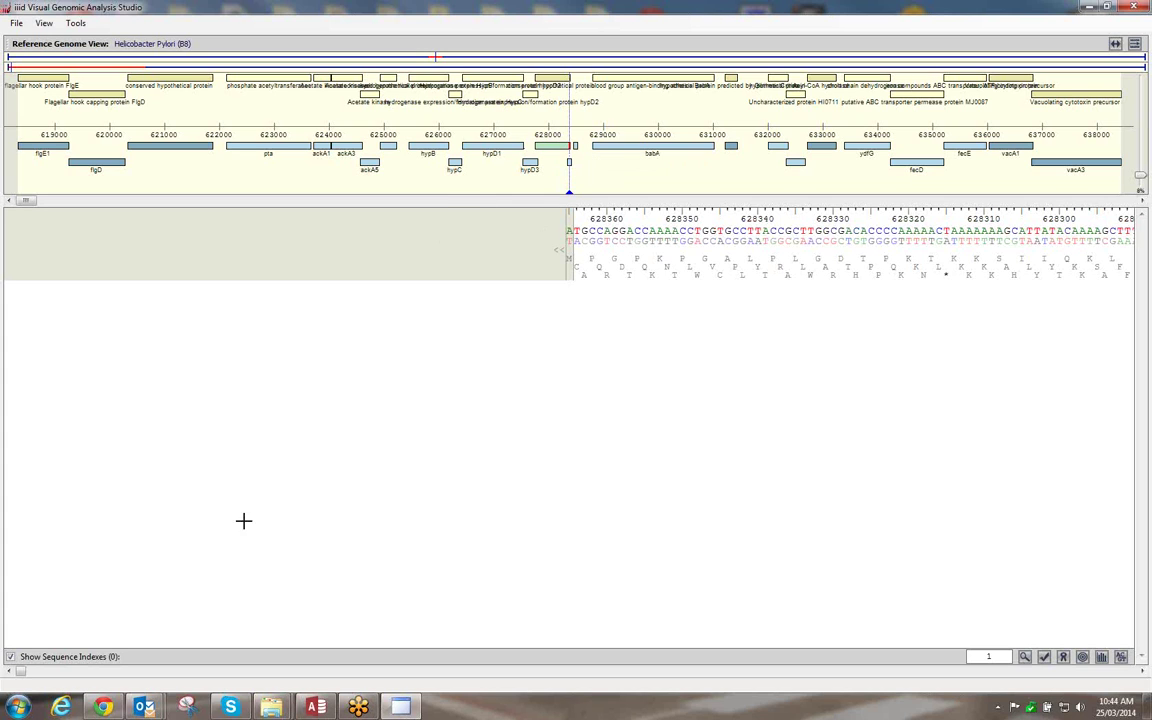
left_click_drag(20, 673, 91, 683)
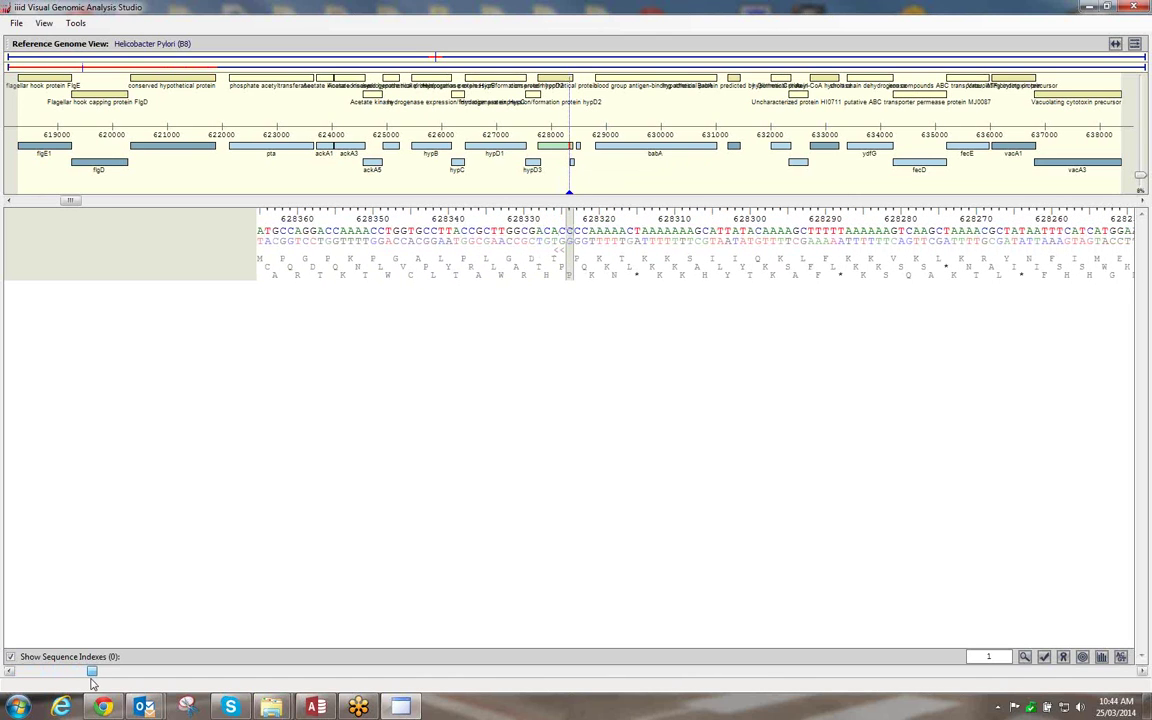
left_click_drag(91, 683, 108, 683)
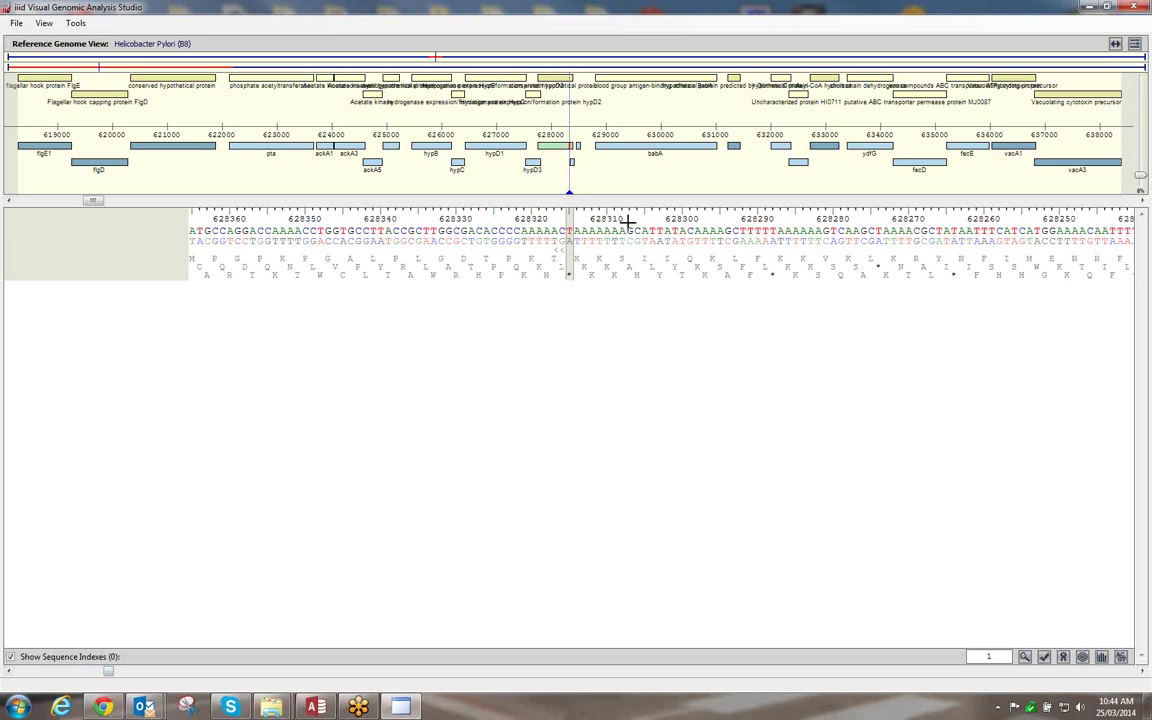
Number the isolated gene's scale by feature nucleotide base positions and view the sequence around base 250
right_click(759, 228)
mouse_move(830, 234)
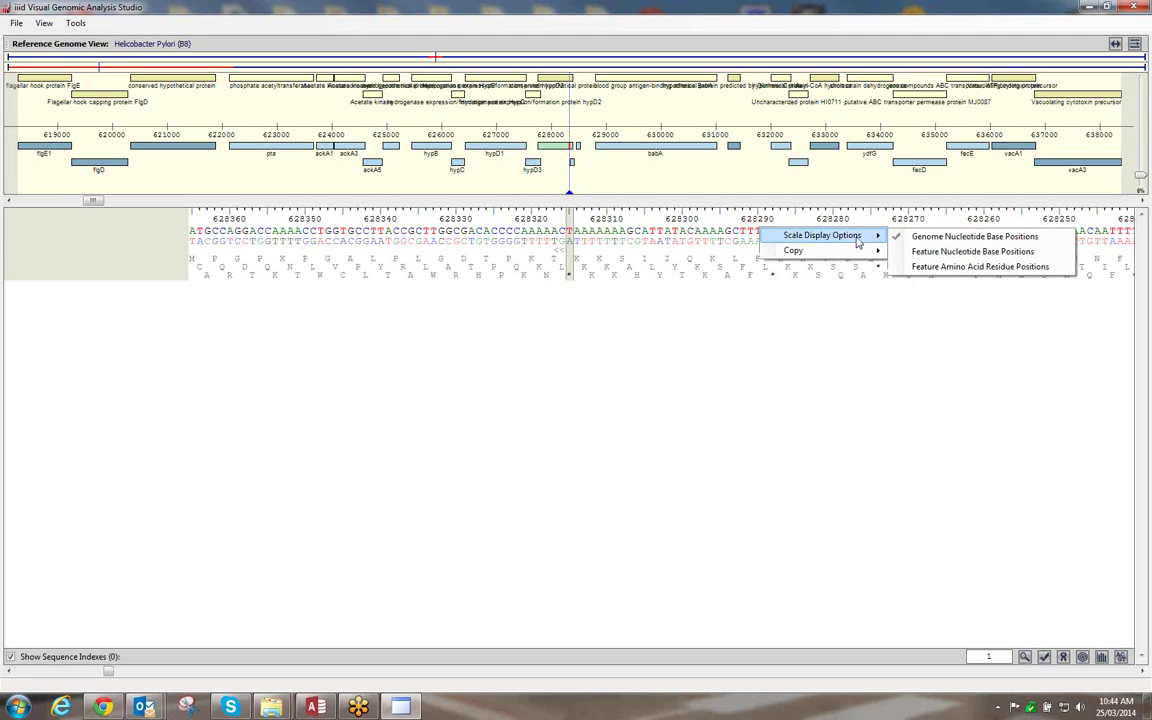
left_click(902, 251)
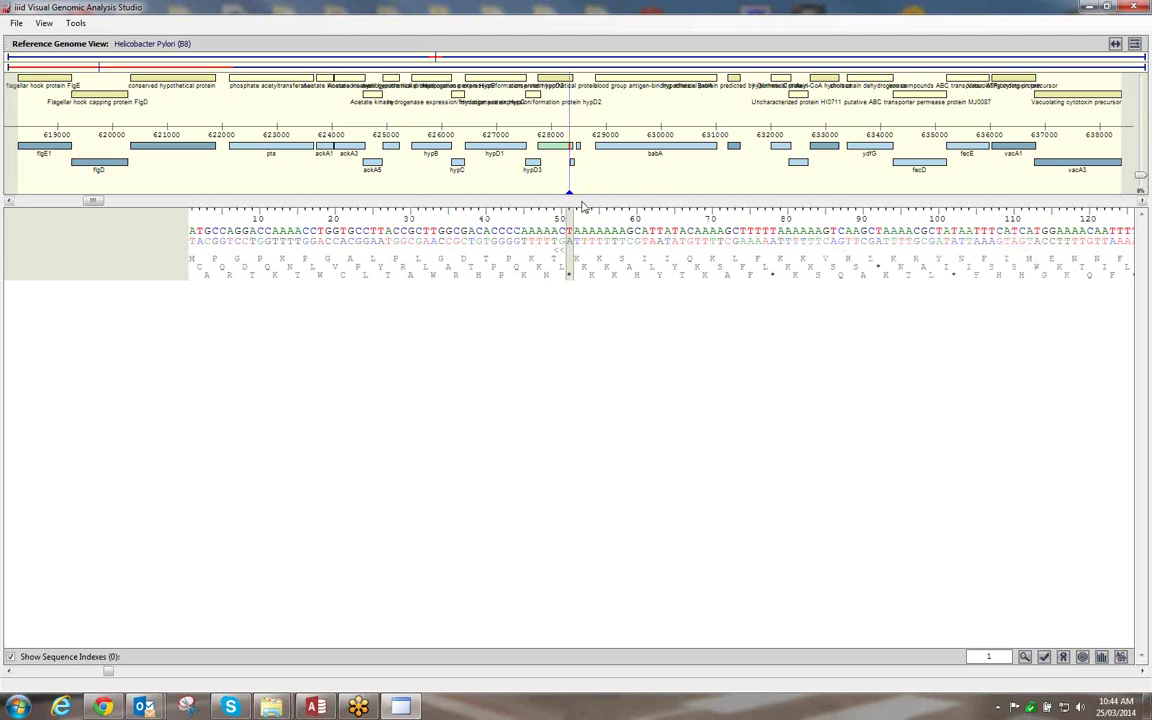
left_click_drag(110, 671, 463, 671)
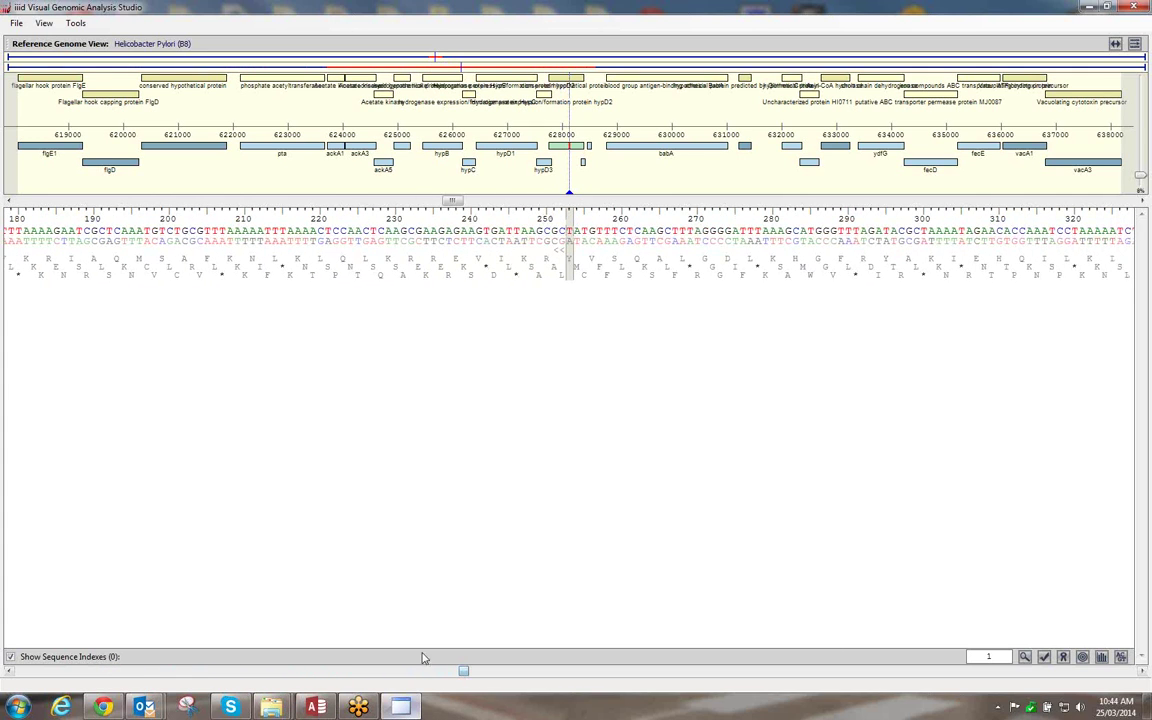
Return to the full genome, go to about position 612,110, and highlight the alpA feature before clearing the highlight
left_click(625, 184)
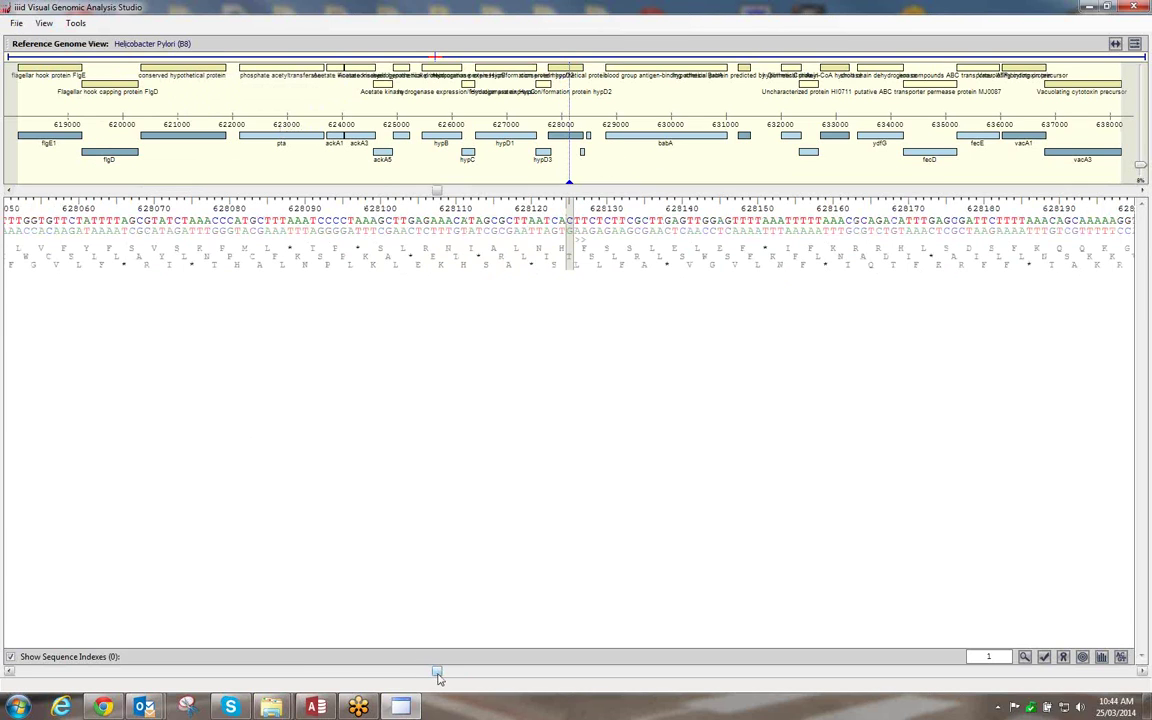
left_click_drag(437, 679, 427, 675)
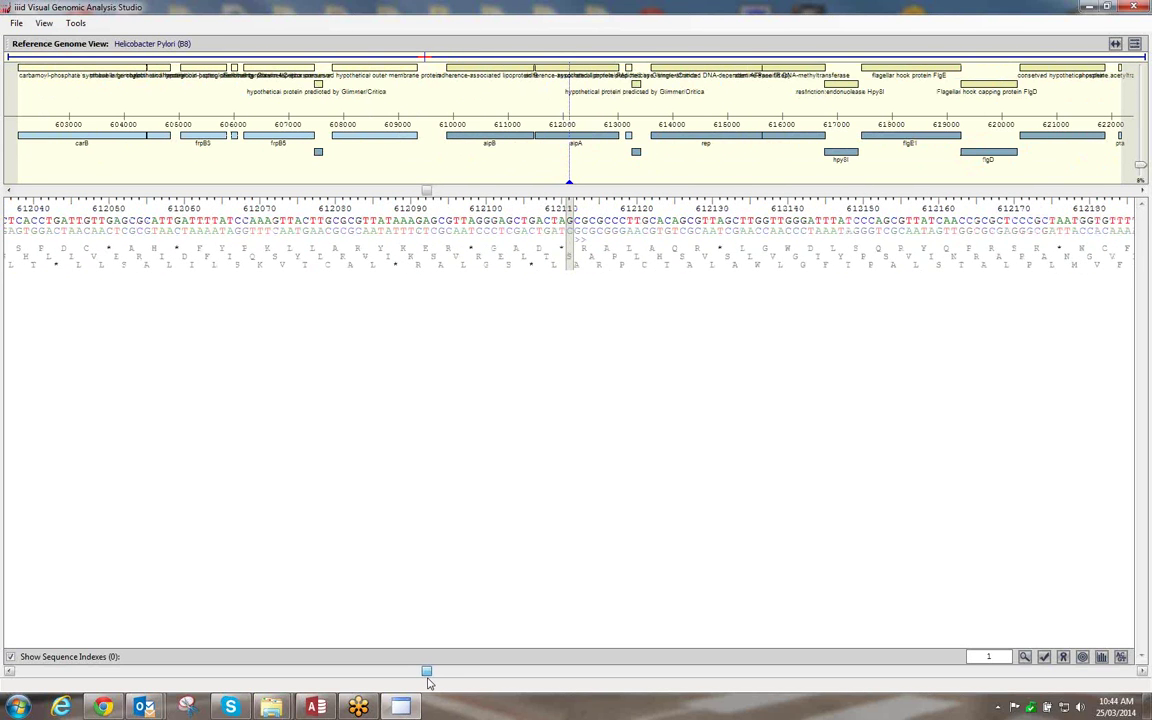
left_click(596, 70)
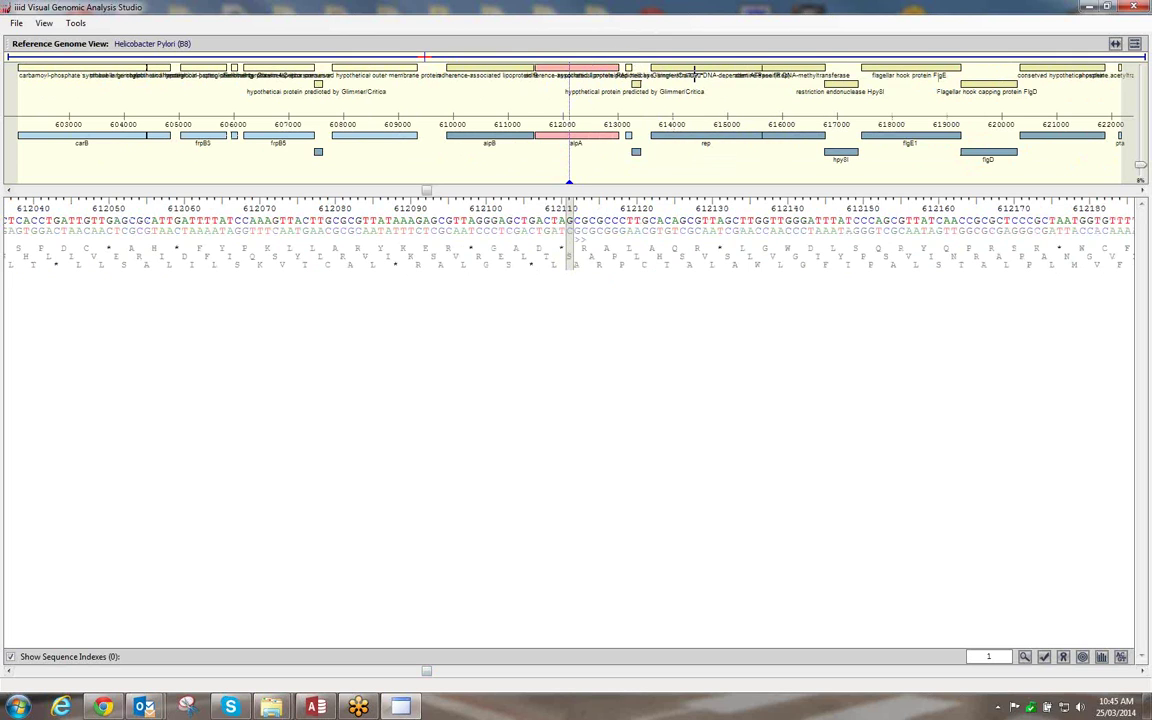
left_click(662, 98)
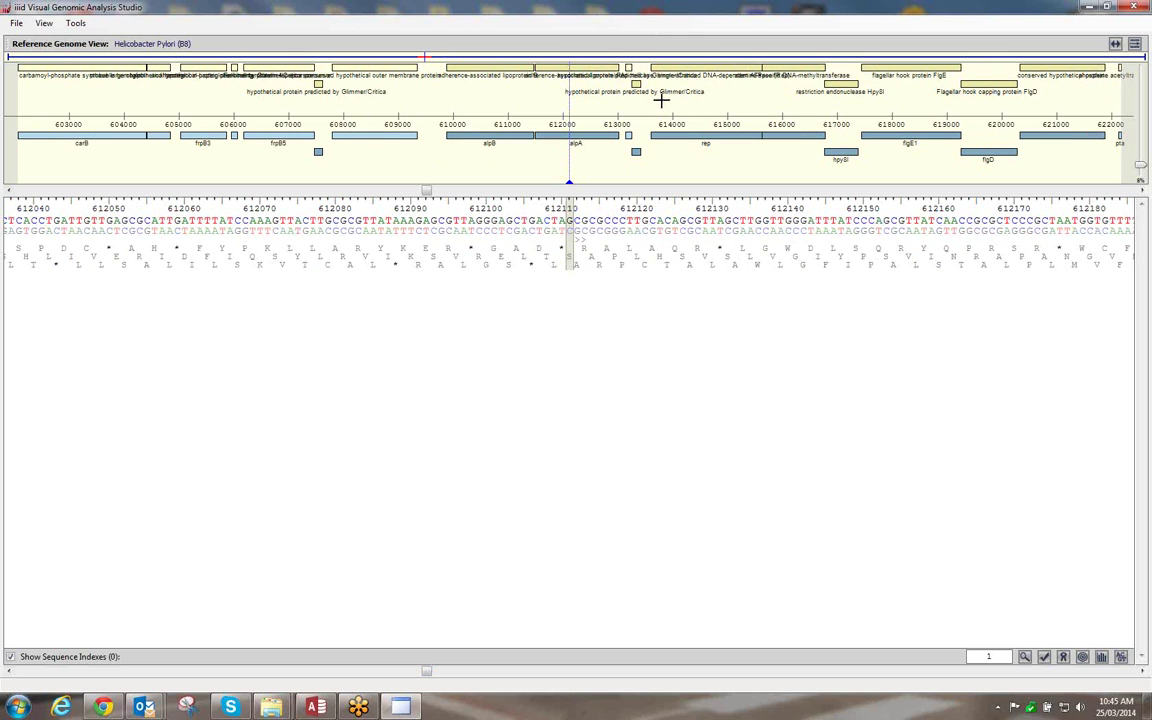
Set up a BAM file import that includes assembly read info, trimmed ends and quality scores
left_click(17, 23)
left_click(32, 89)
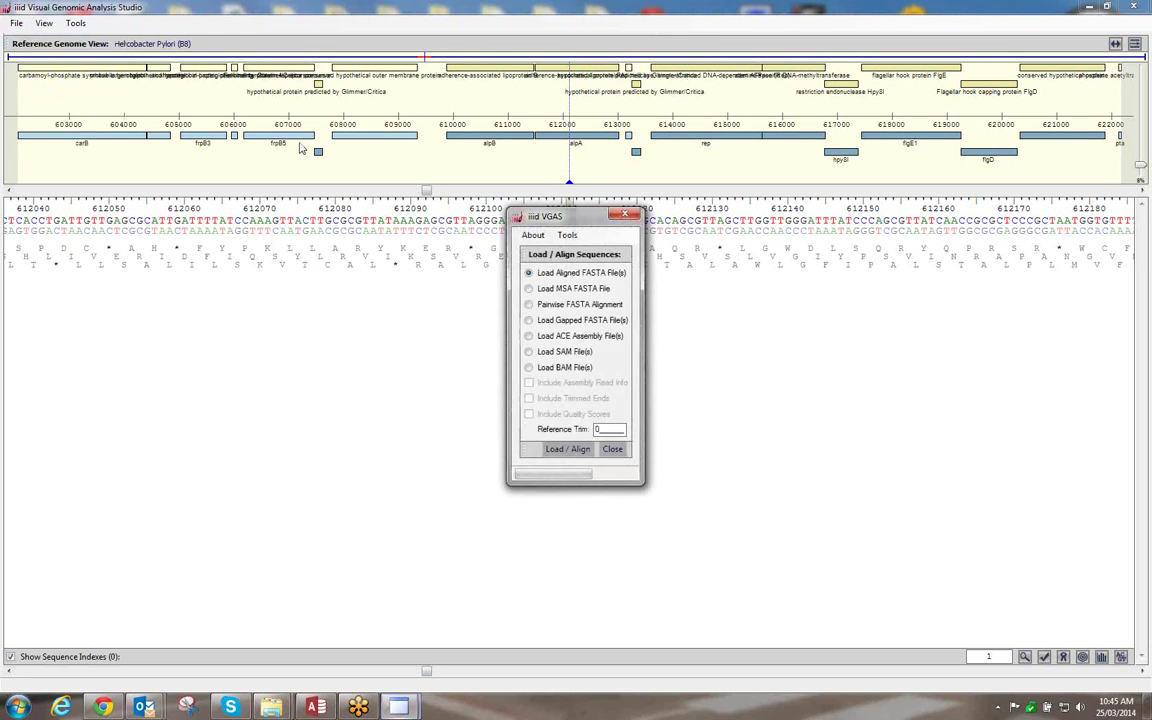
left_click(559, 369)
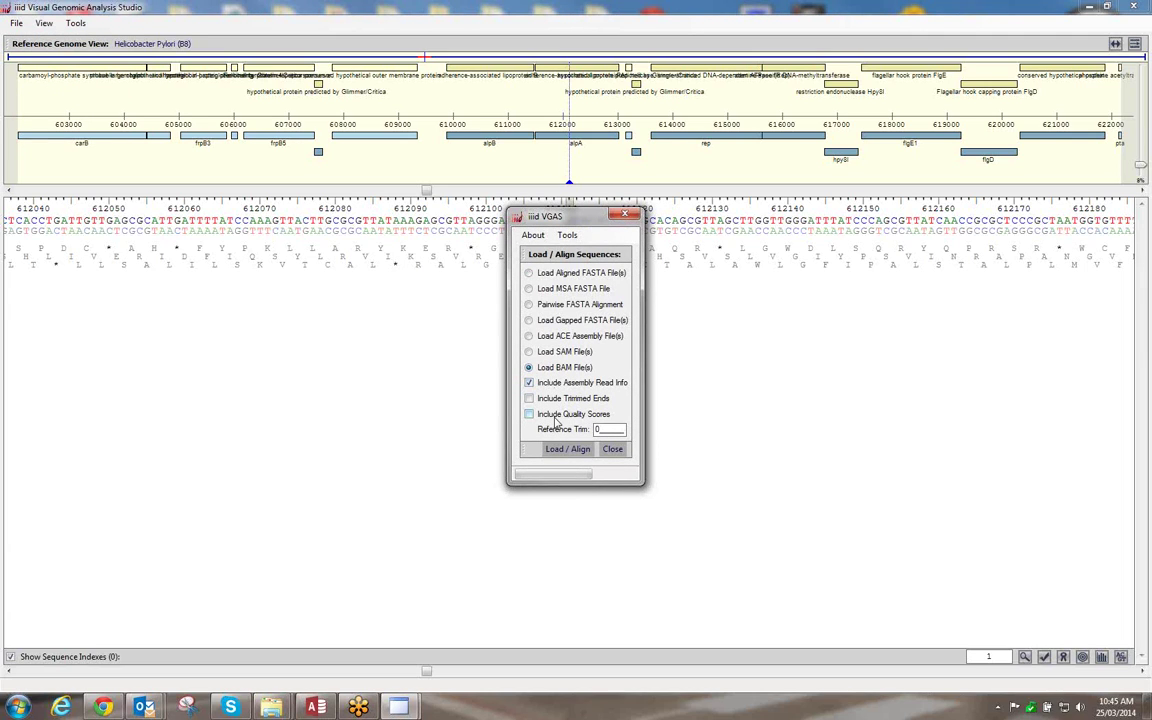
left_click(529, 414)
left_click(528, 398)
Load the locally realigned BAM files 65256_InputHP1 and 65257_InputHP2 from the Bam folder
left_click(576, 451)
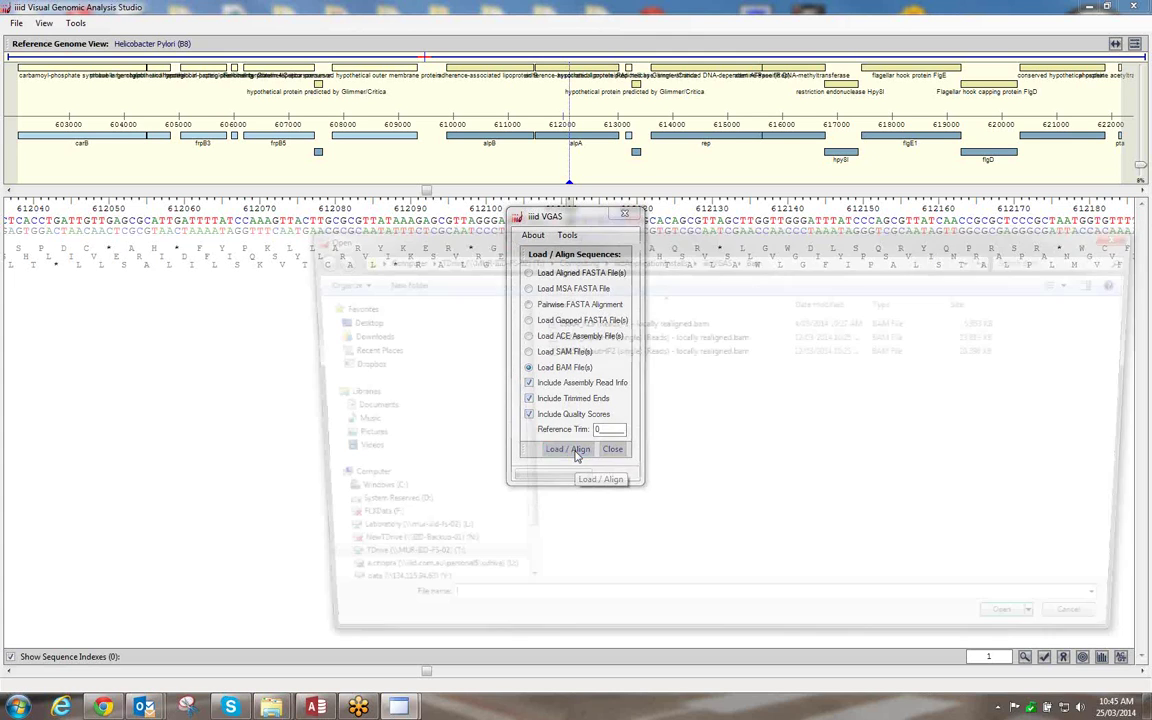
left_click(688, 337)
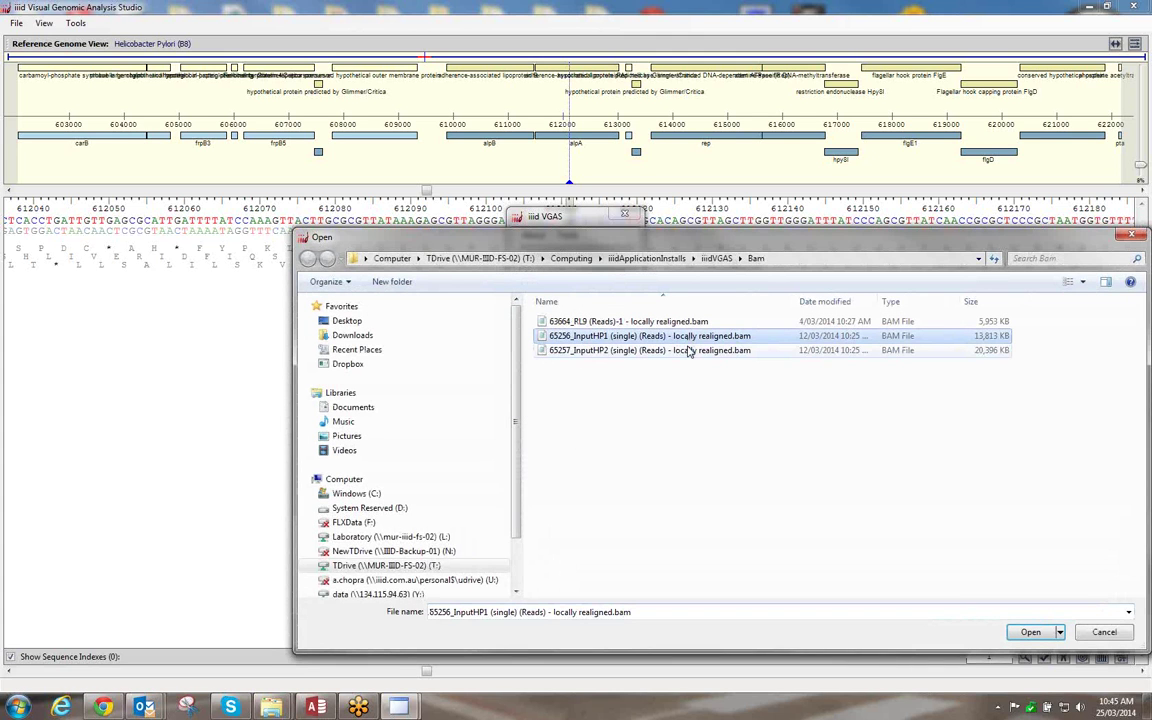
left_click(688, 351, "ctrl")
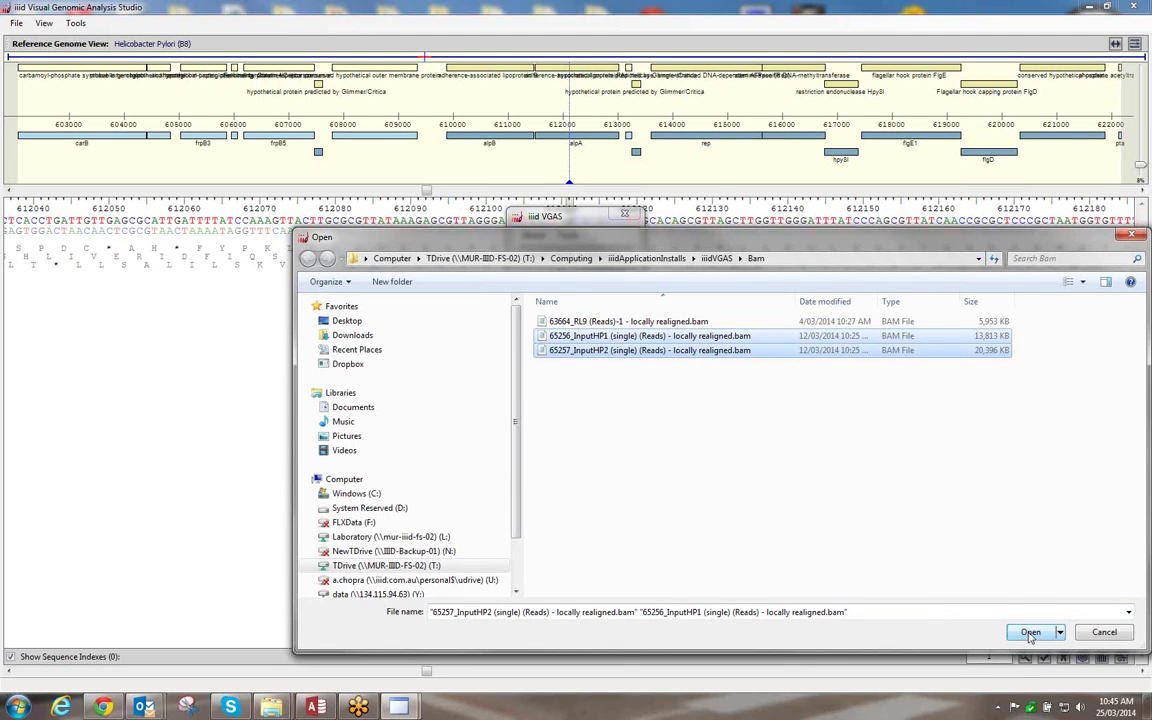
left_click(1030, 633)
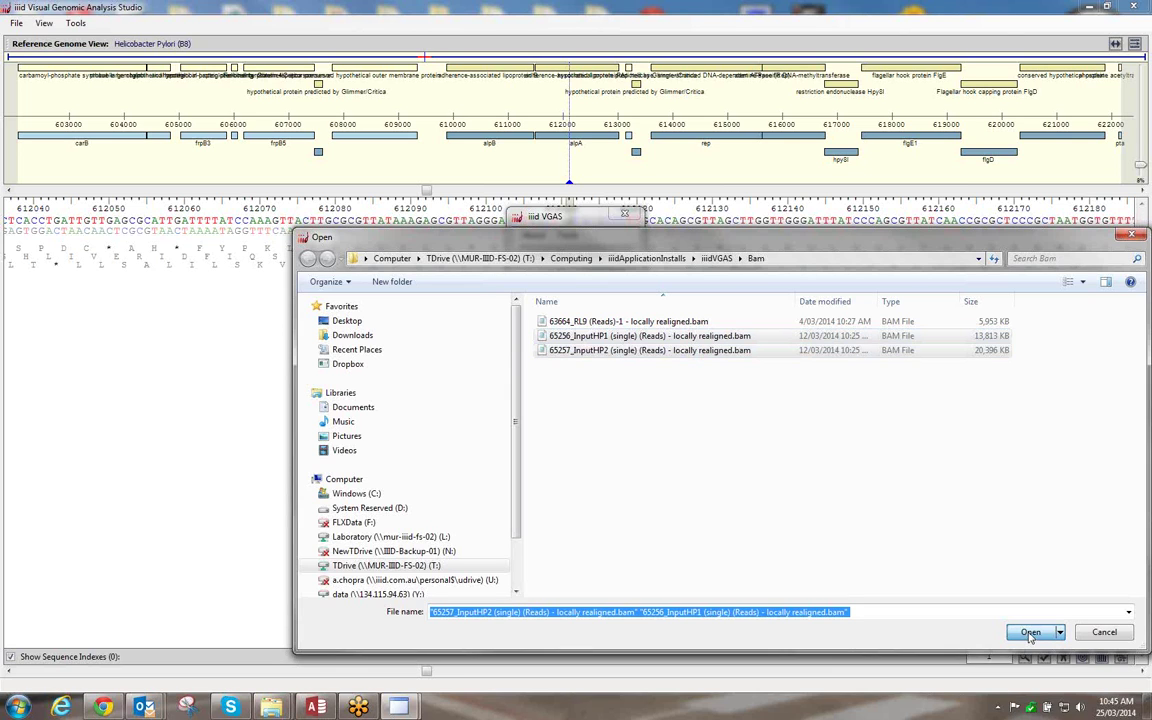
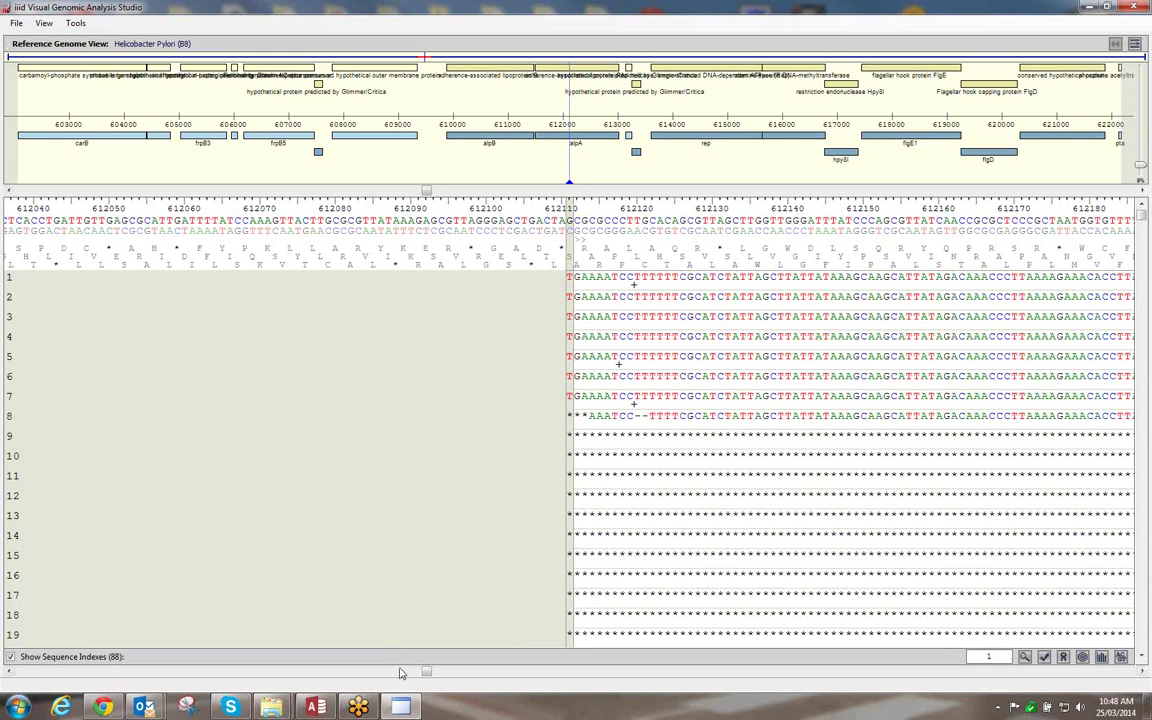
Display the quality scores of the aligned reads around position 704,130 using the White to Base Colour scheme
left_click_drag(426, 673, 447, 678)
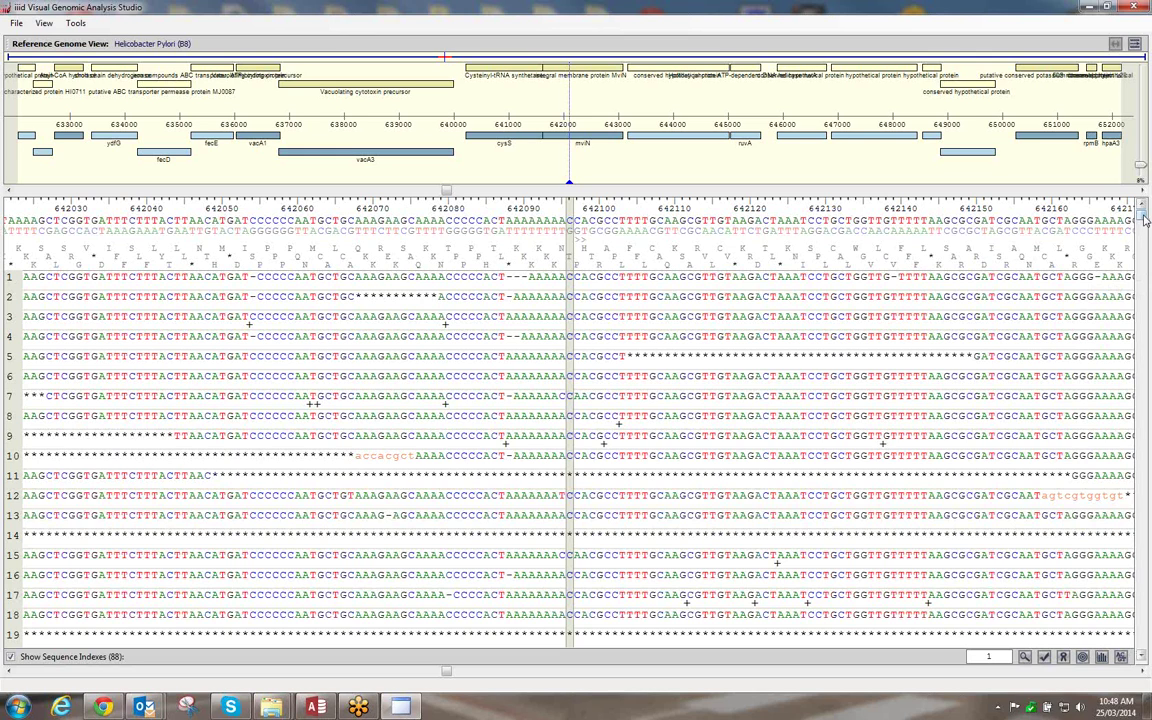
left_click_drag(1146, 220, 1138, 365)
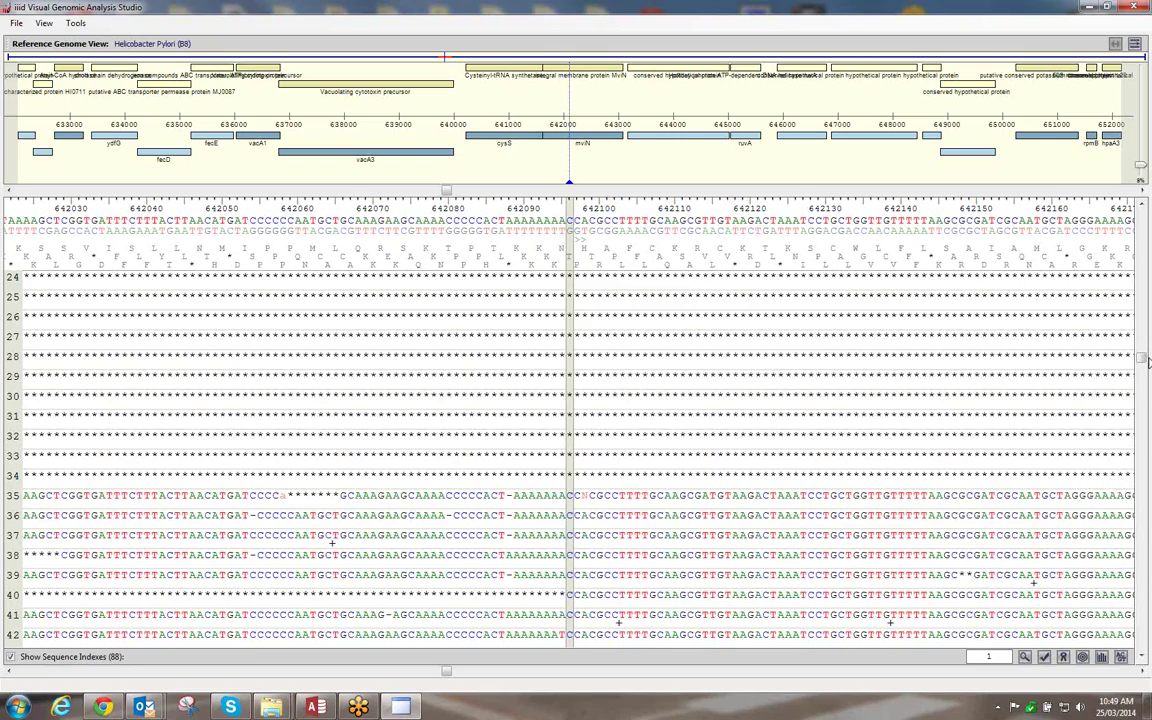
left_click_drag(1143, 362, 1141, 445)
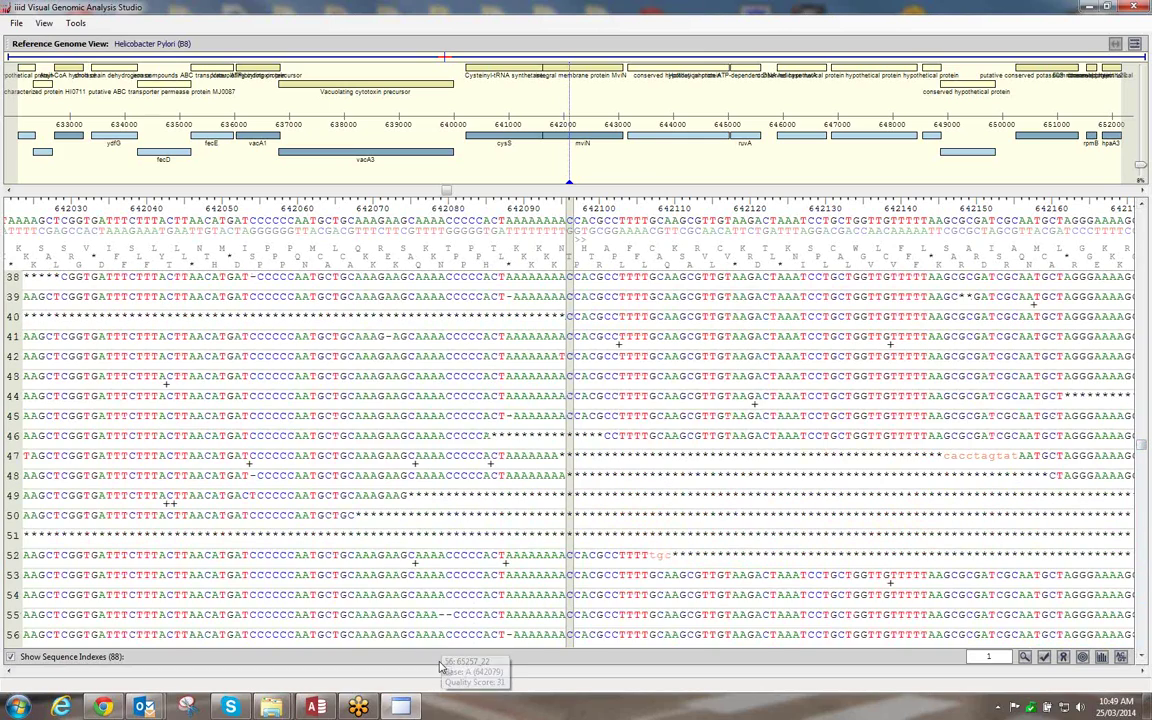
left_click_drag(440, 669, 489, 681)
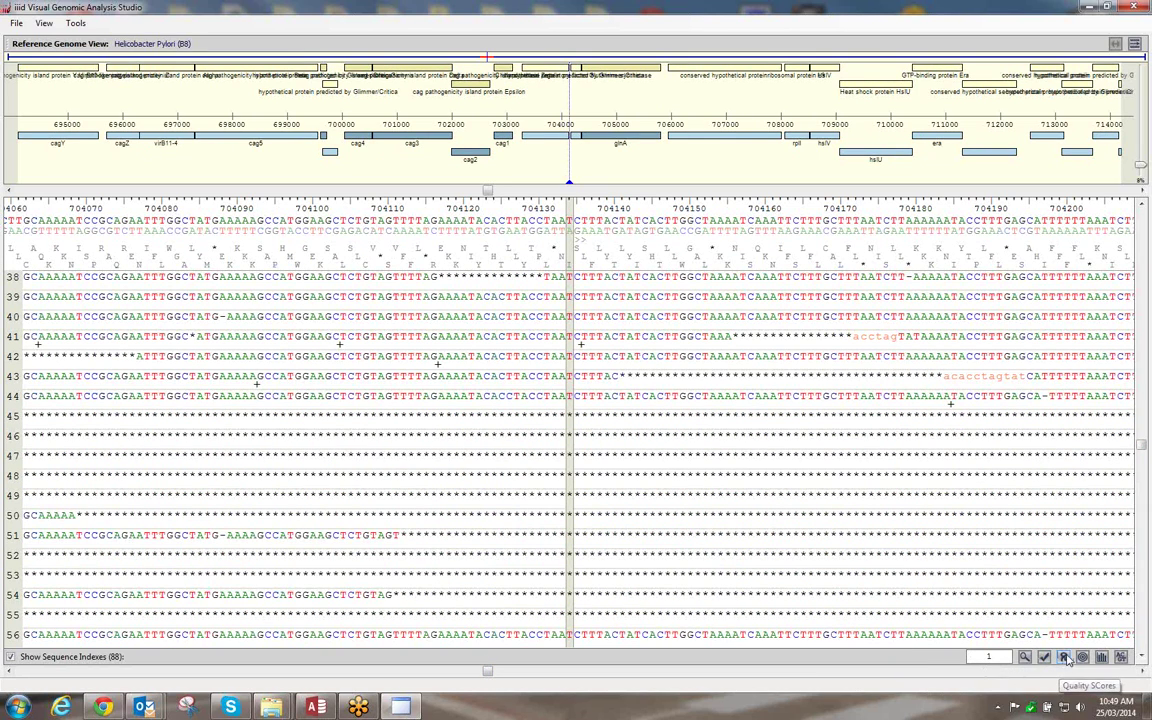
left_click(1064, 657)
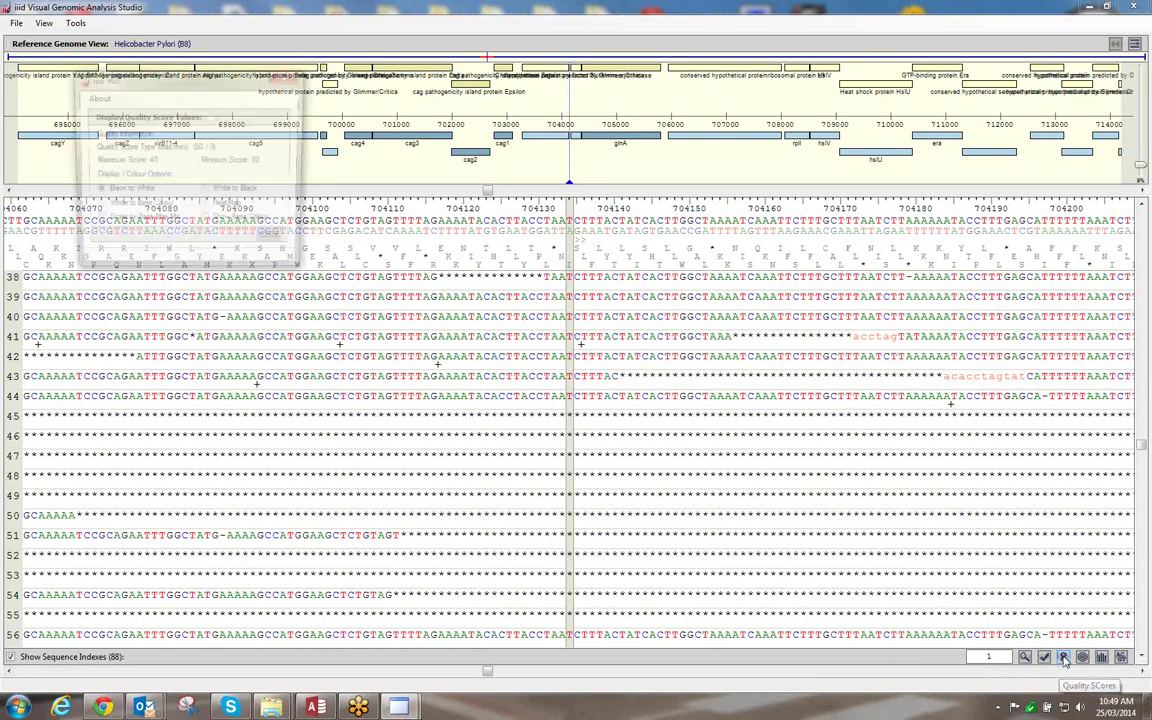
left_click(152, 207)
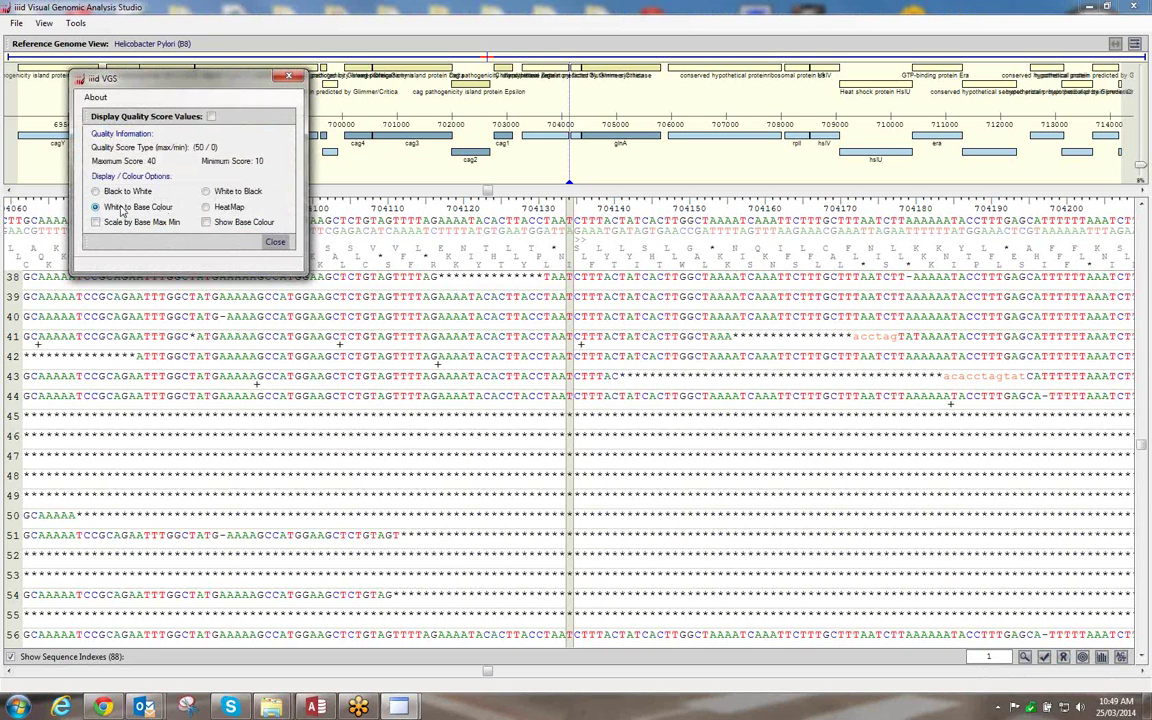
left_click(188, 112)
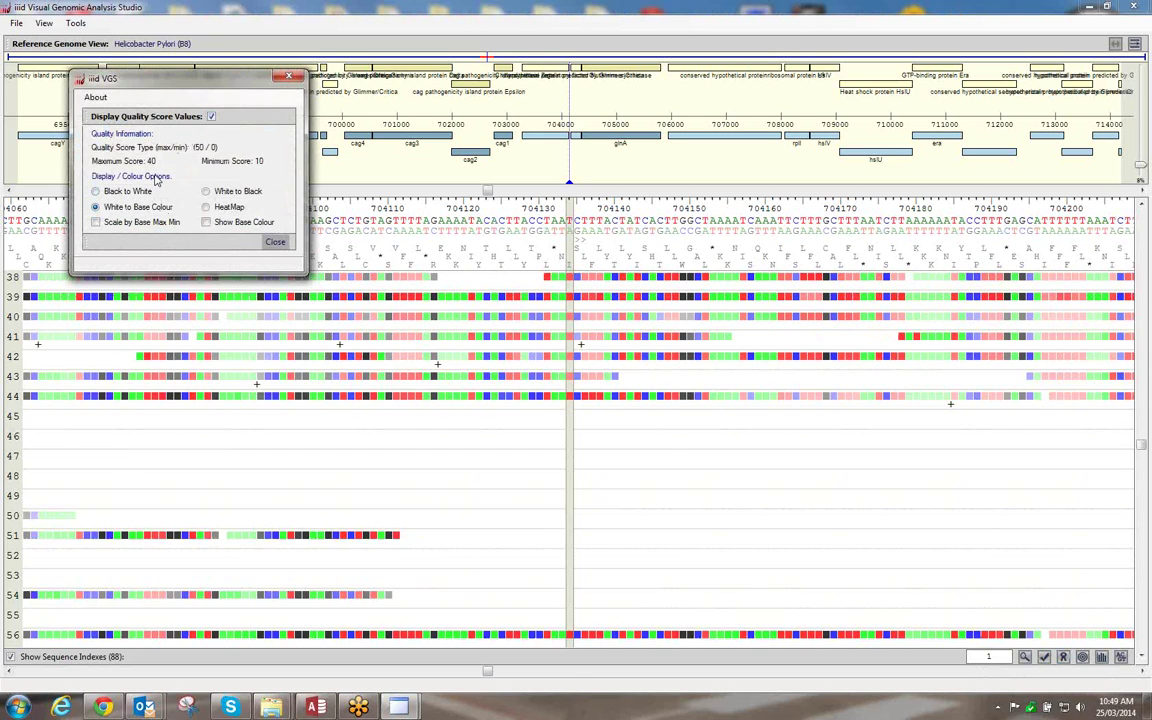
Compare the Black to White quality scheme, restore White to Base Colour, and go to about position 937,810
left_click(106, 191)
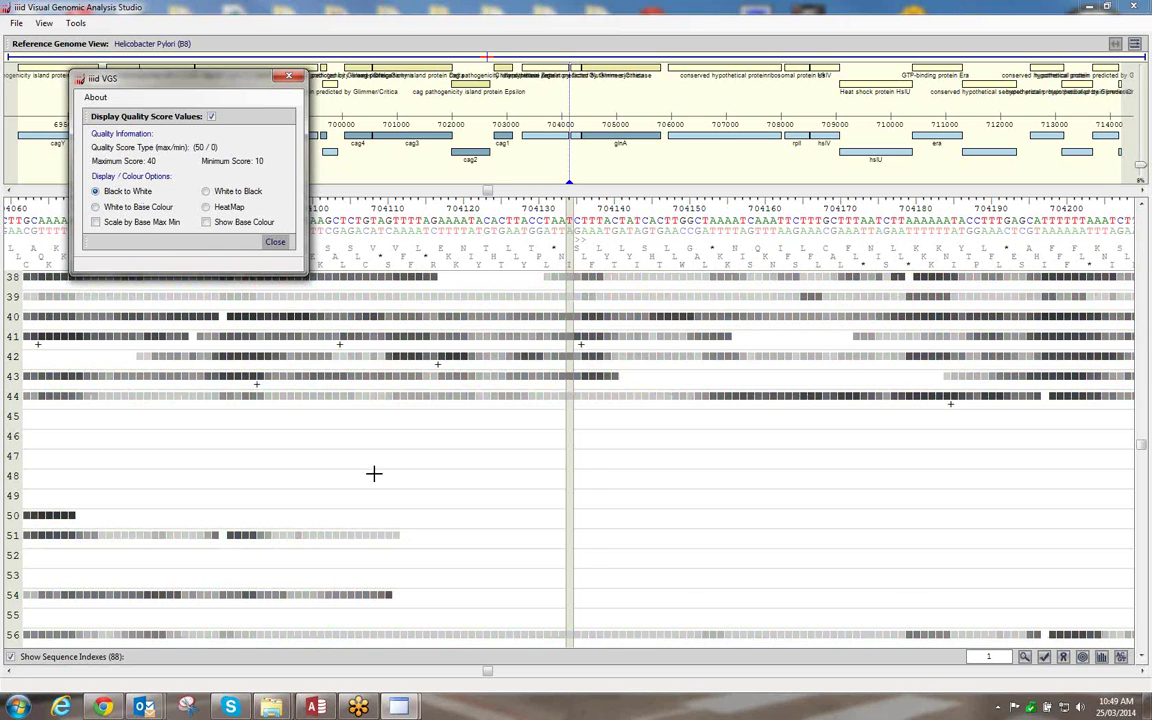
left_click(143, 210)
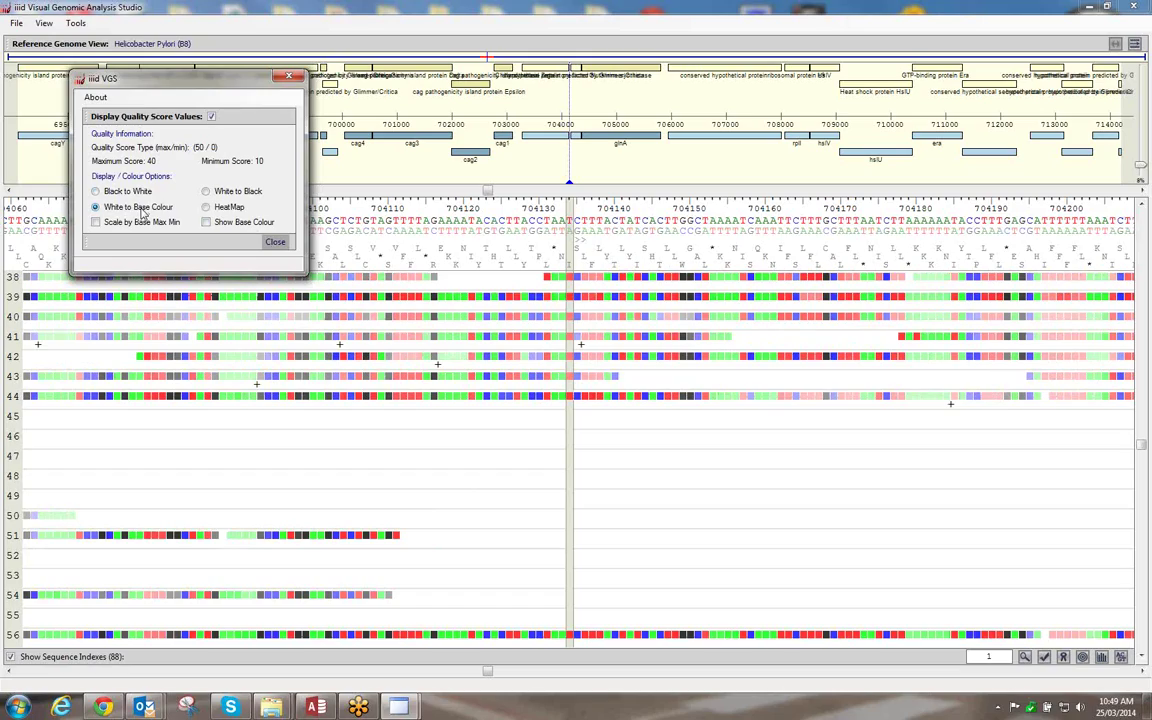
left_click(571, 677)
left_click_drag(571, 677, 634, 675)
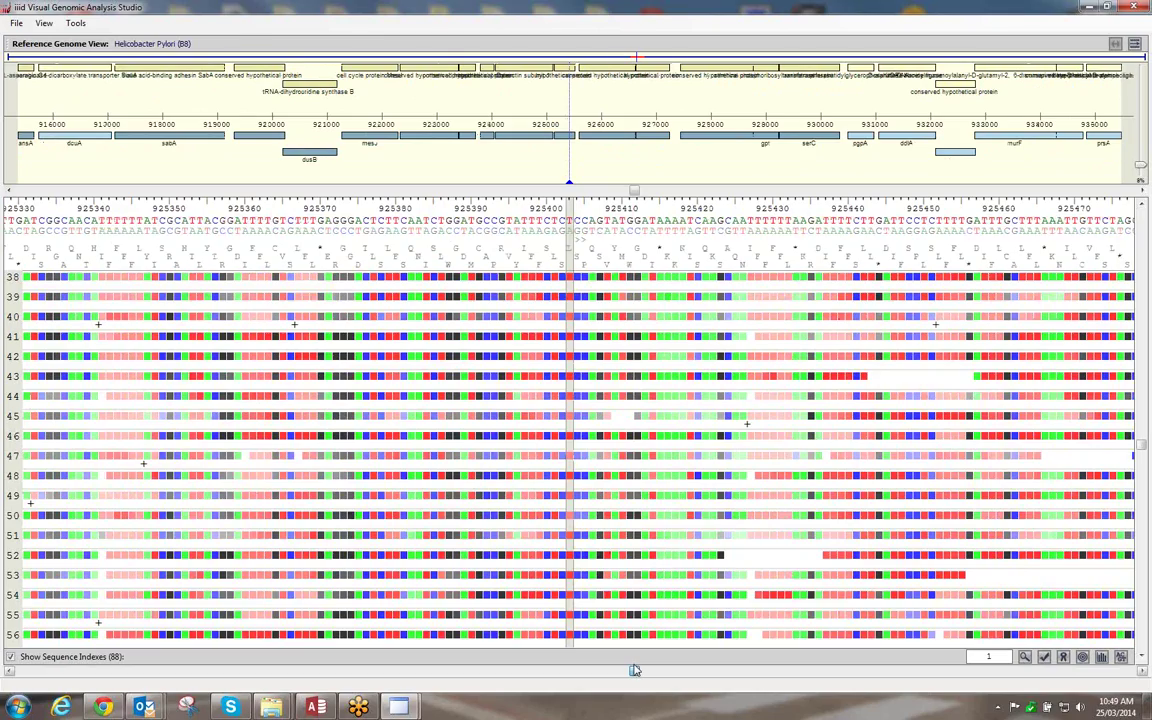
scroll(634, 670, "right", 3)
left_click_drag(634, 670, 644, 670)
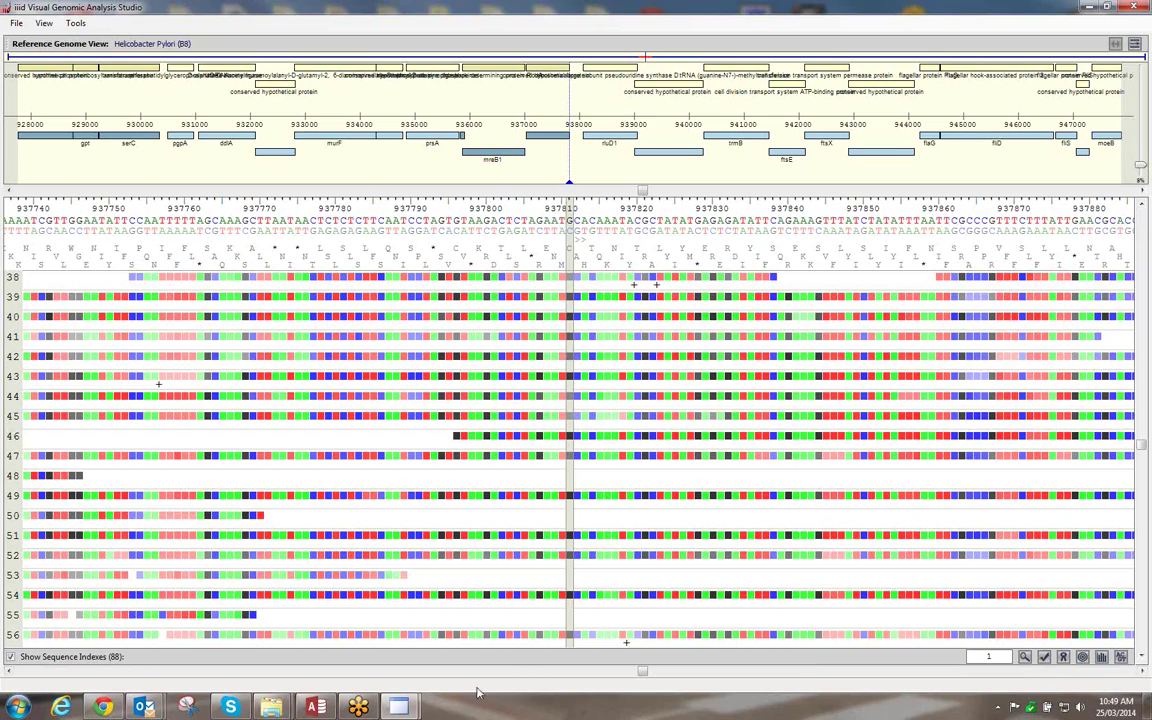
Turn off the quality score values for the aligned reads and close the quality score window
mouse_move(408, 708)
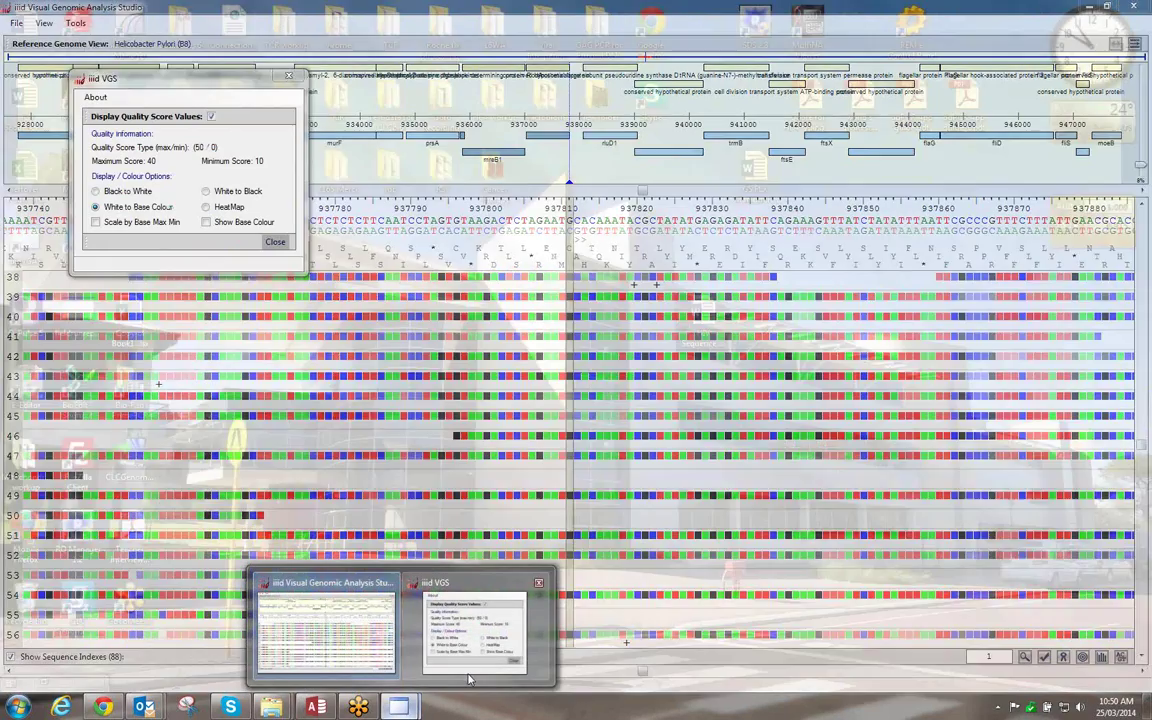
left_click(426, 614)
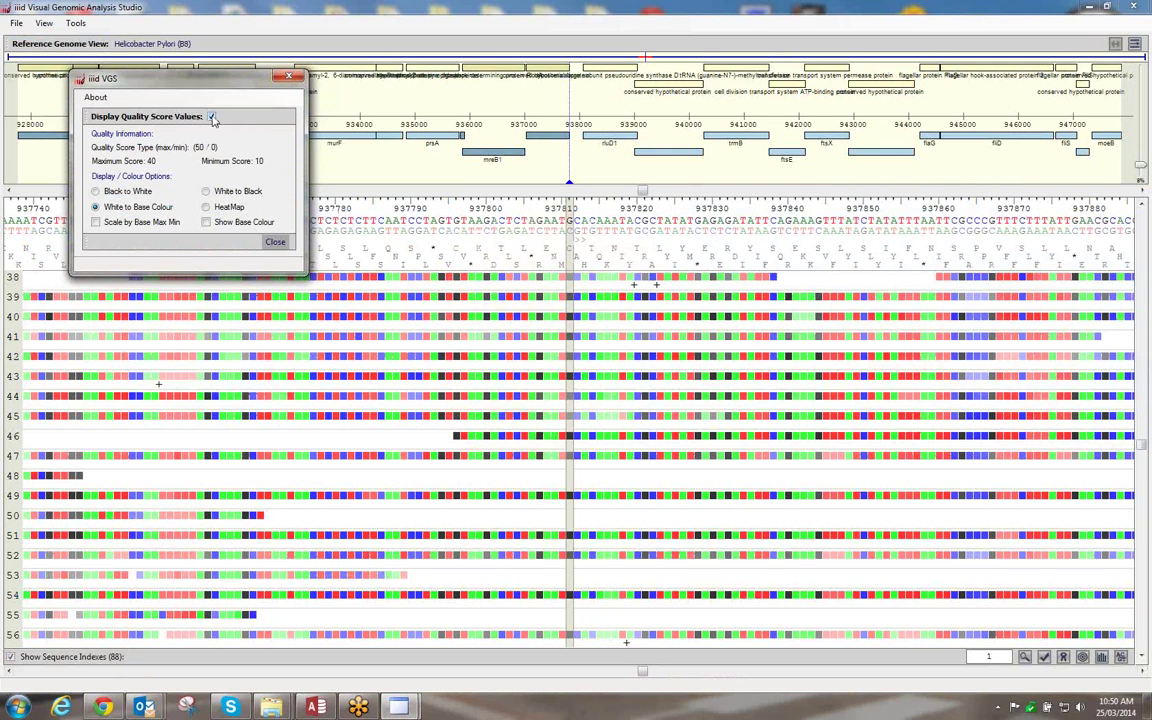
left_click(212, 117)
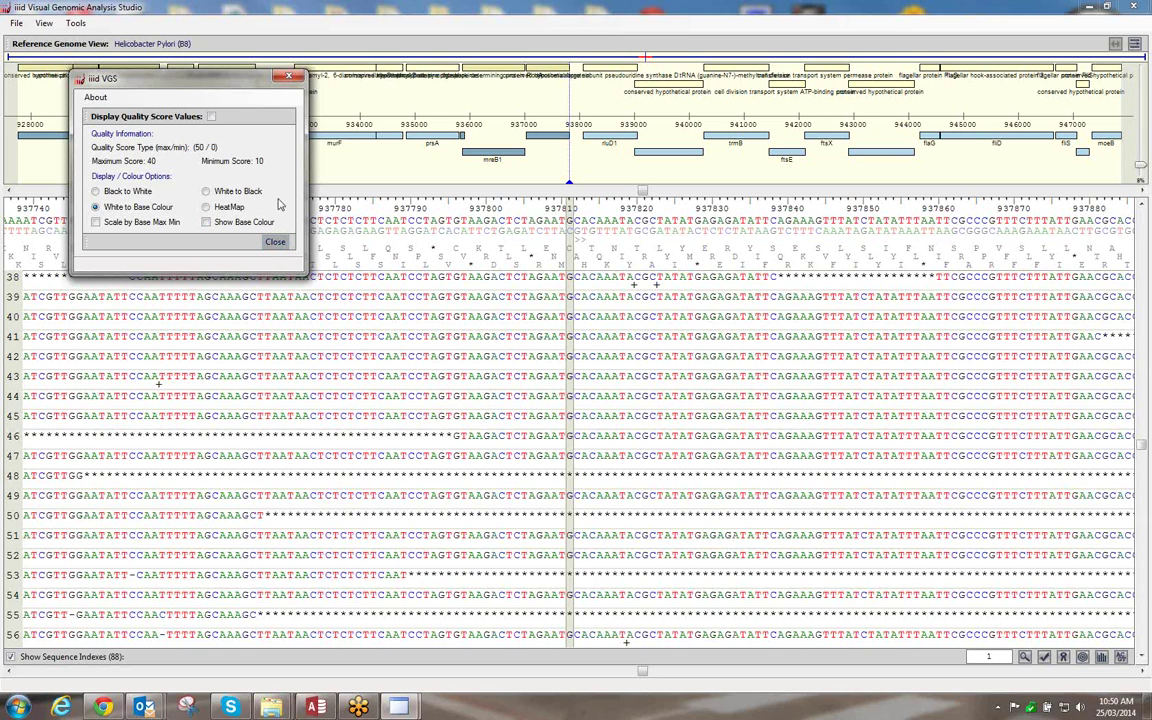
left_click(289, 77)
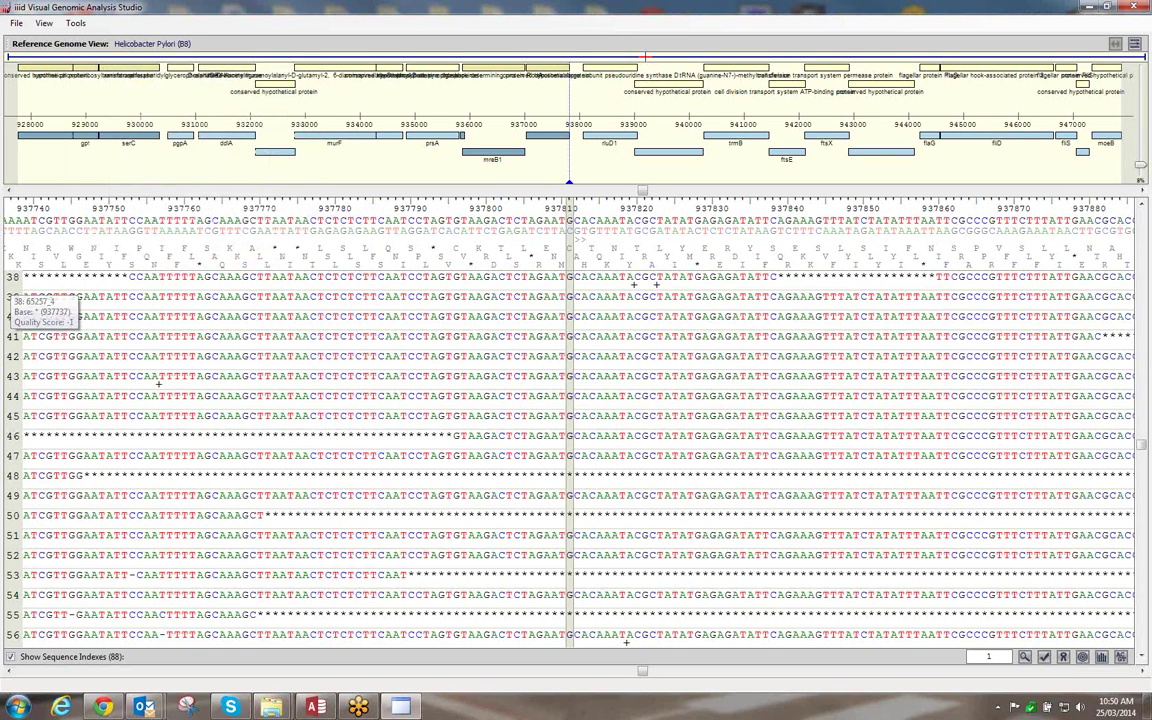
Examine the aligned reads around position 937,810 down to row 63 and back up to the trimmed read end in row 35
mouse_move(24, 336)
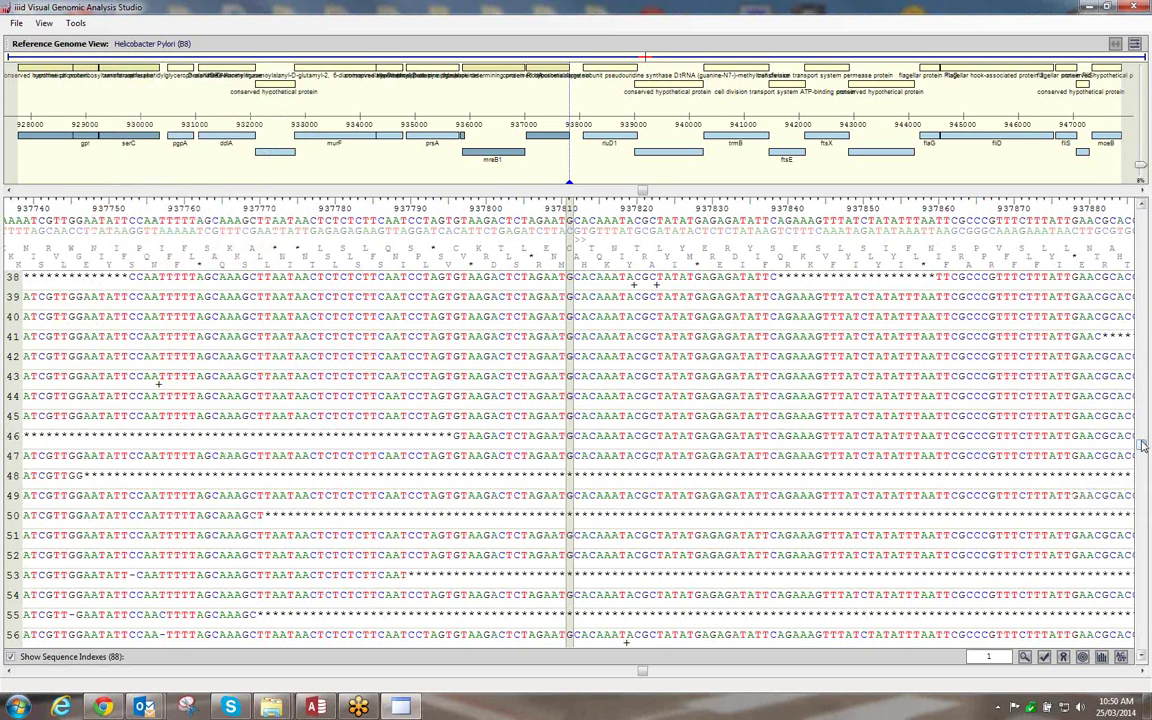
scroll(1146, 468, "down", 1)
left_click_drag(1146, 468, 1144, 489)
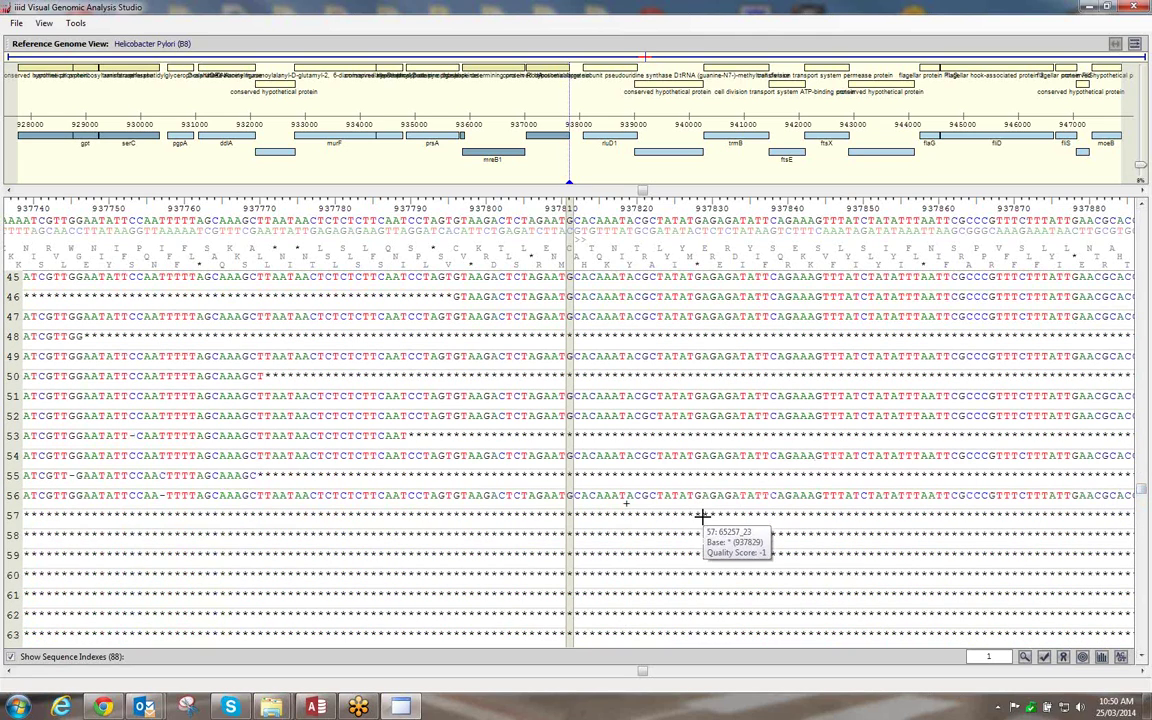
left_click_drag(1145, 492, 1148, 400)
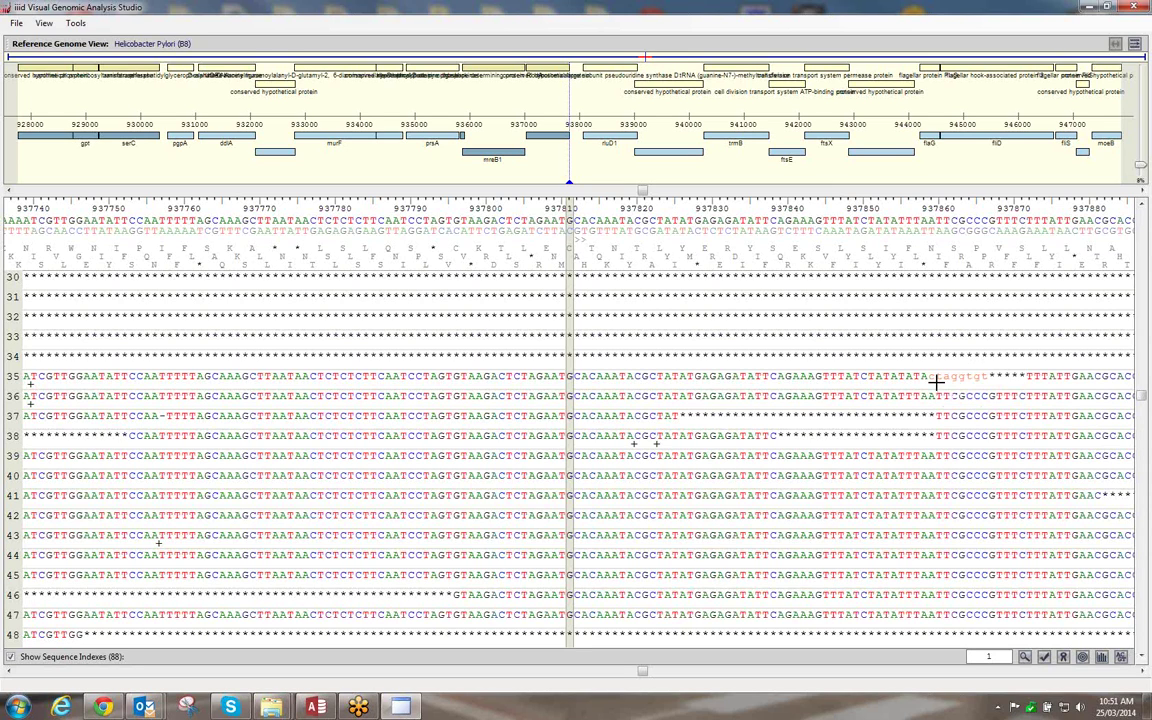
mouse_move(938, 379)
Open the Trimmed Assembly Reads check and enlarge its window downwards
left_click(1045, 659)
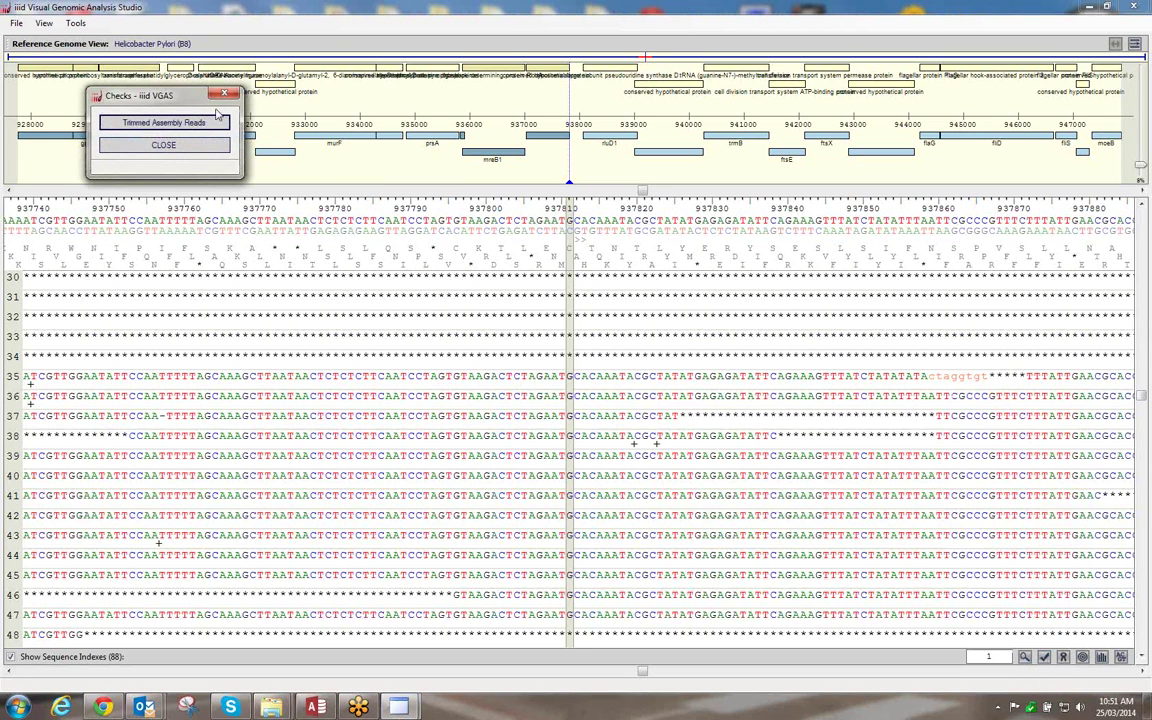
left_click_drag(148, 92, 653, 339)
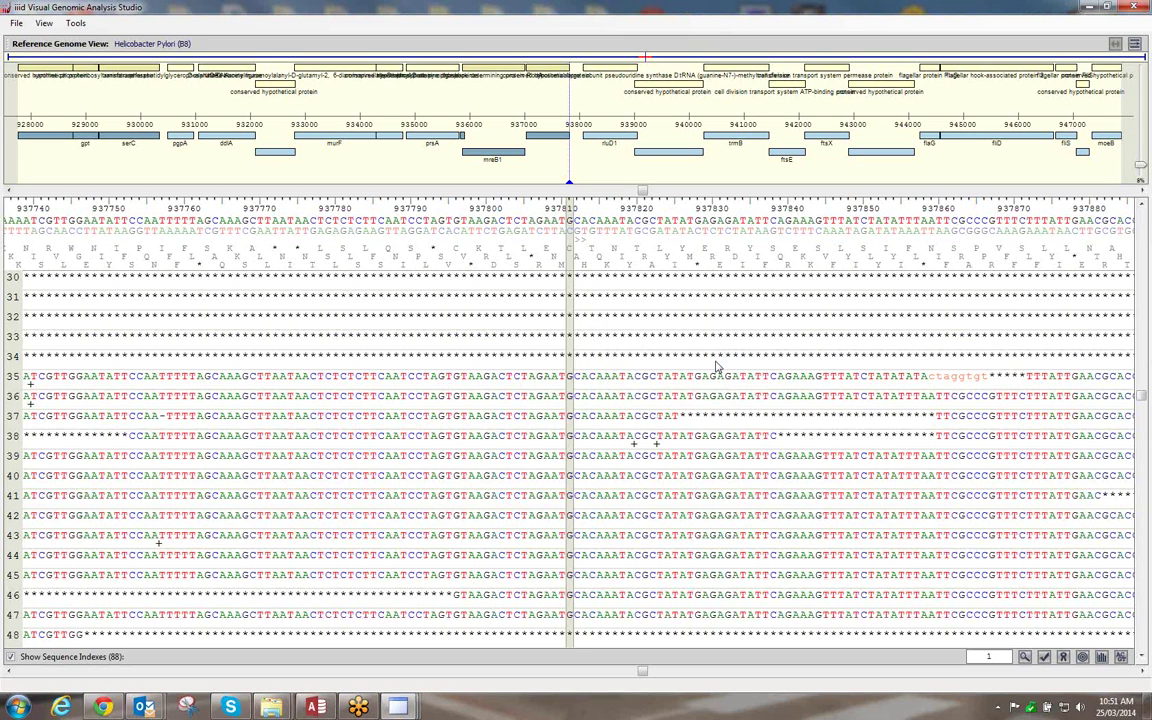
mouse_move(398, 707)
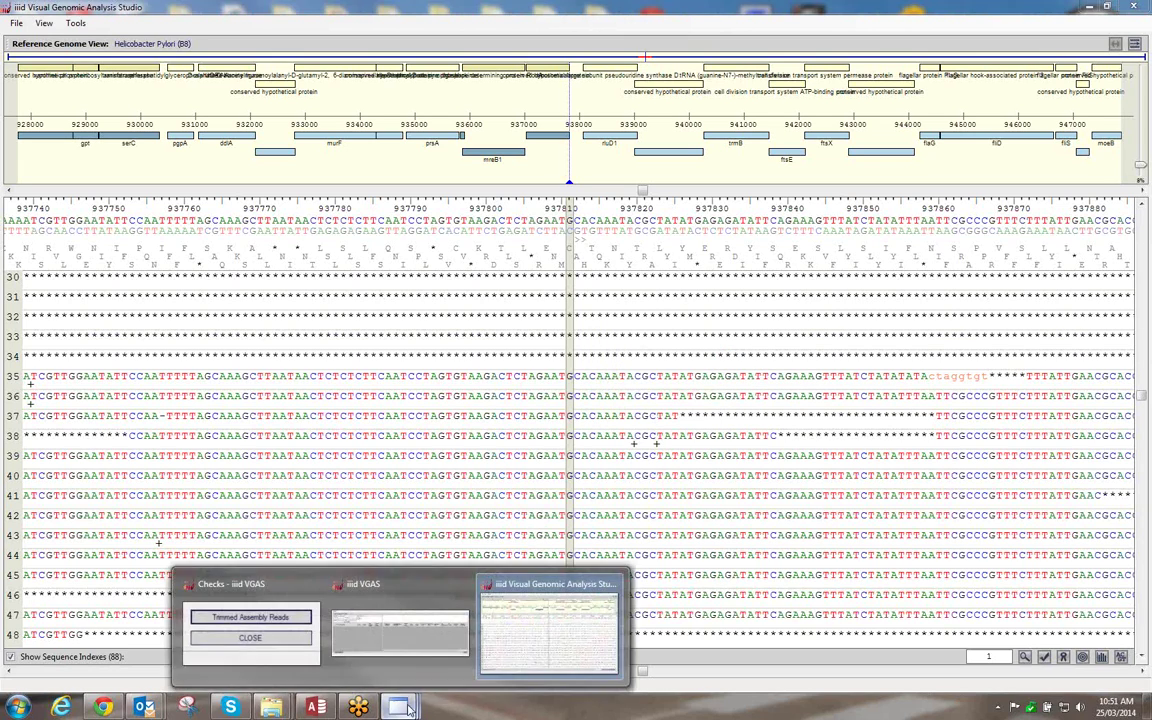
left_click(400, 630)
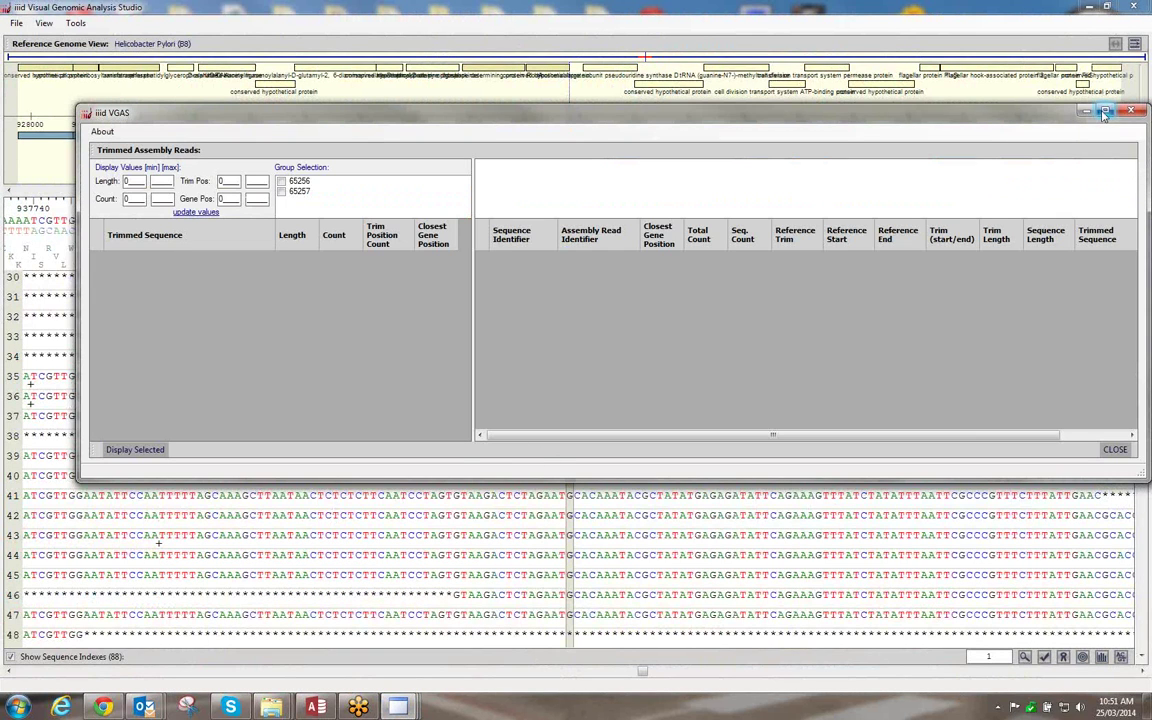
left_click_drag(698, 479, 672, 622)
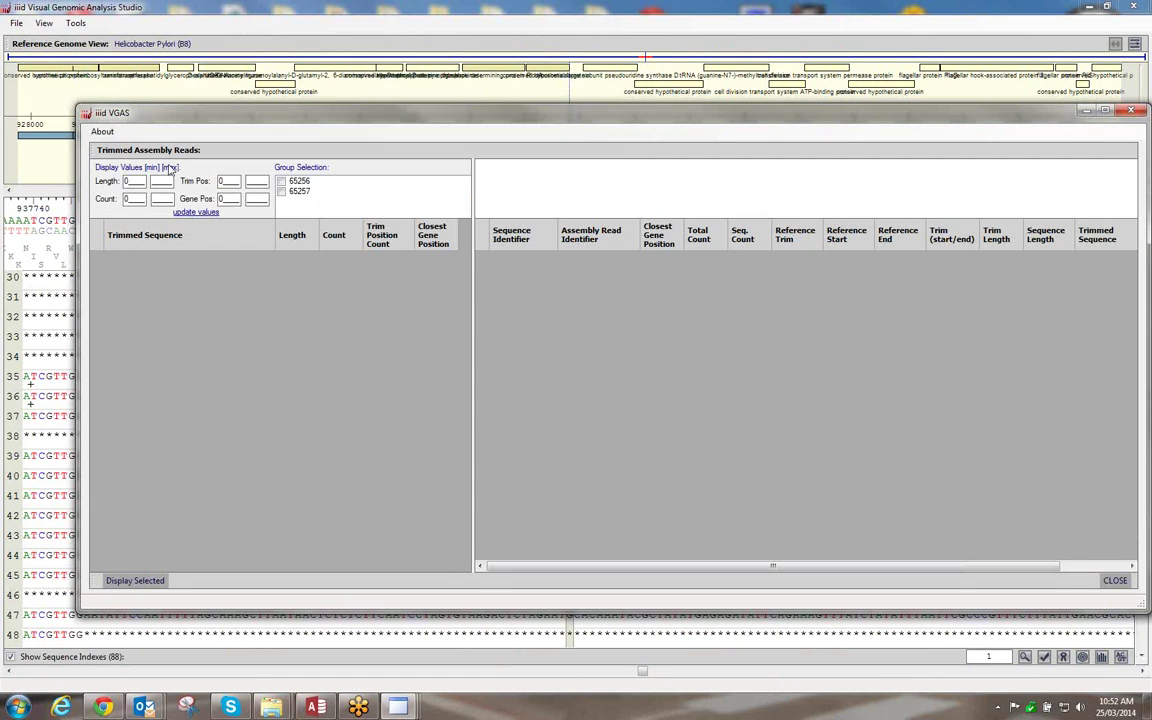
List the trimmed sequences of group 65256 and sort them by length, longest first
left_click(282, 182)
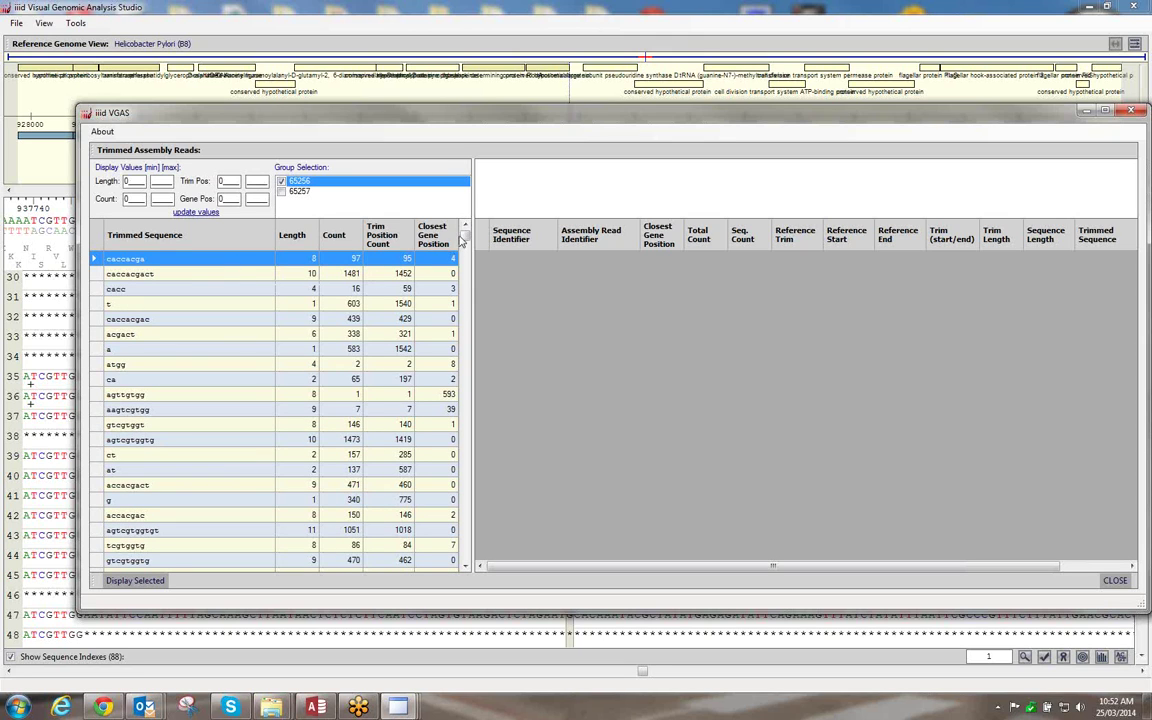
mouse_move(463, 240)
left_mouse_down()
mouse_move(465, 308)
mouse_move(464, 228)
left_mouse_up()
left_click(312, 236)
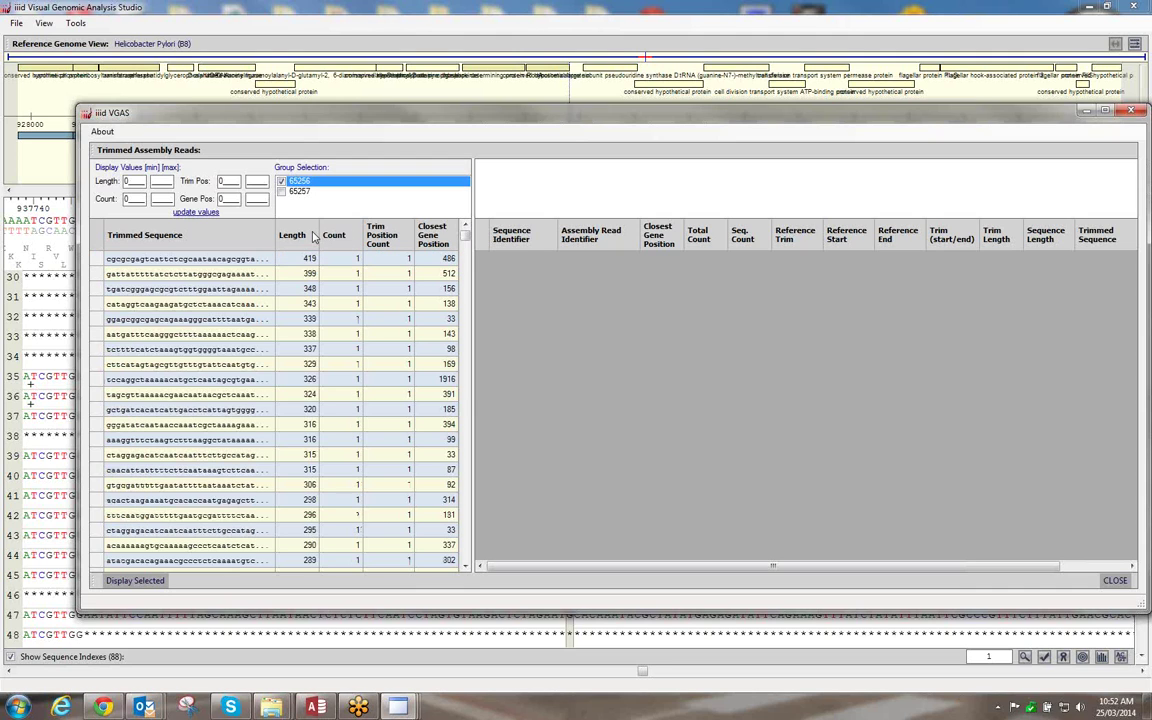
Try to display the reads of the 149-base trimmed sequence starting with taataatggatg from the length-sorted list
left_click(230, 261)
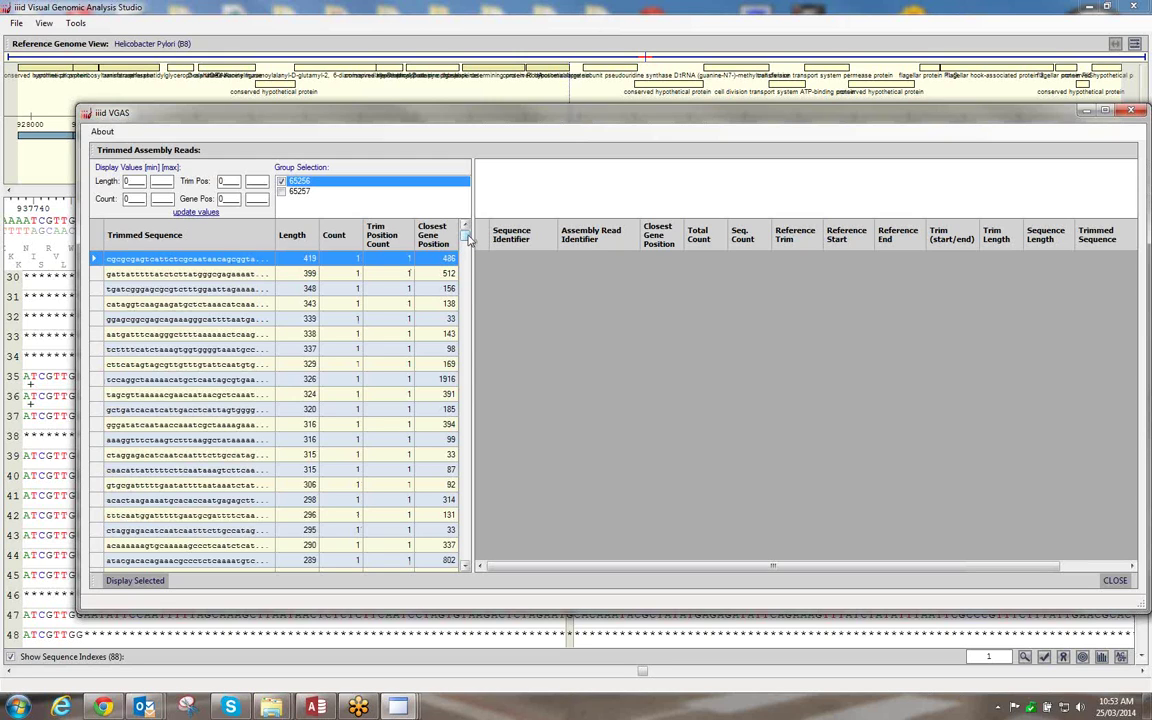
left_click_drag(466, 233, 467, 243)
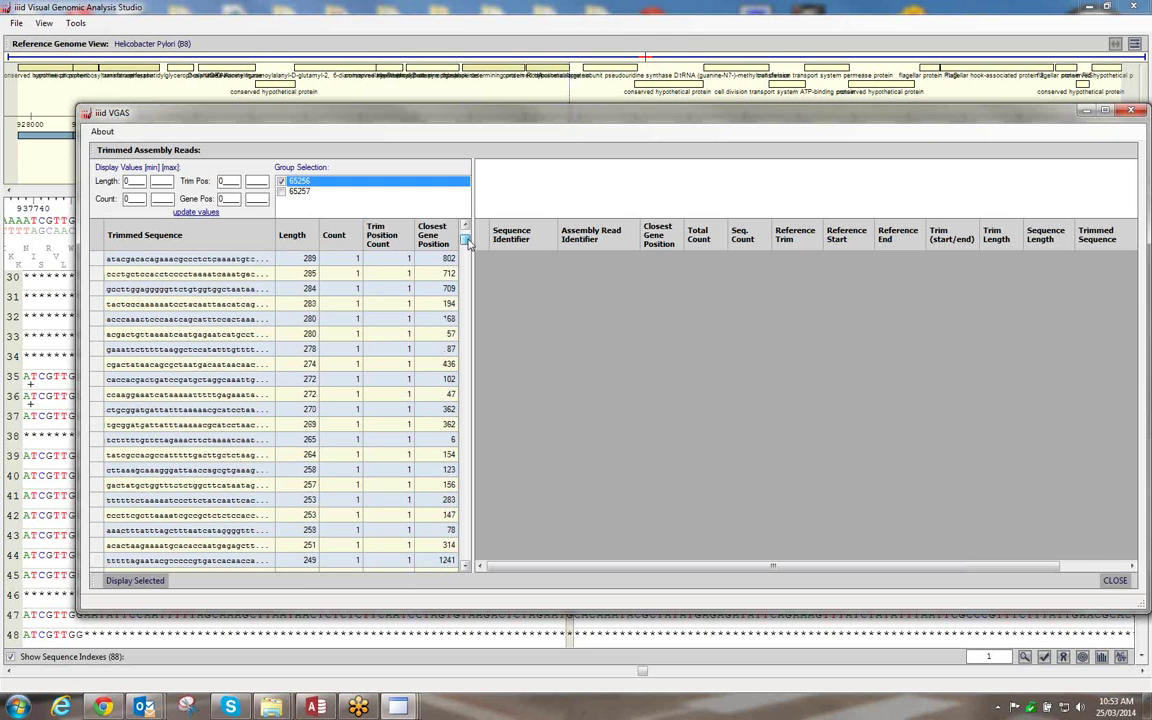
left_click_drag(466, 243, 468, 250)
left_click_drag(468, 254, 469, 260)
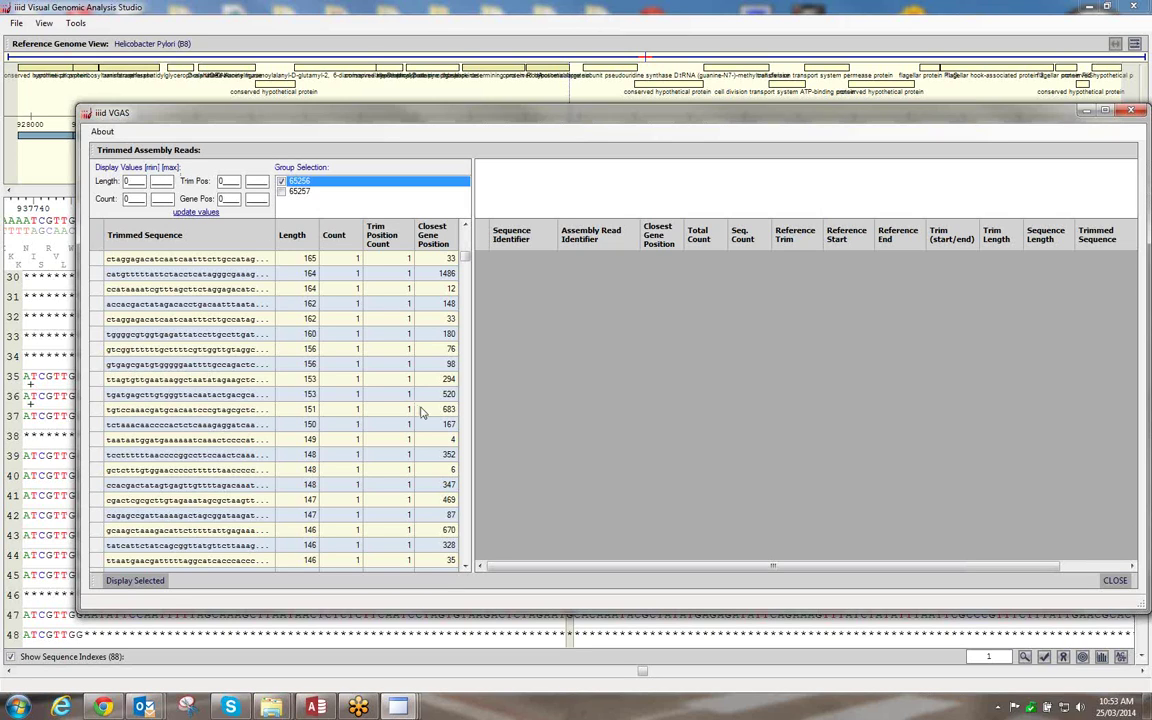
left_click(322, 439)
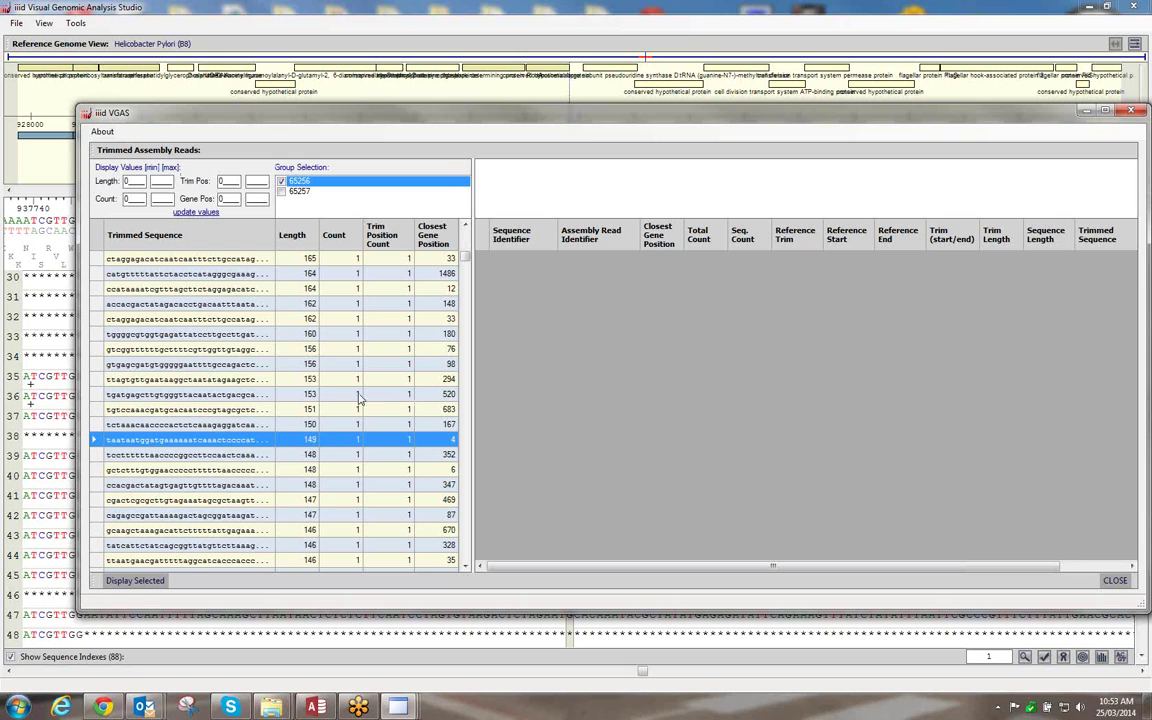
left_click(134, 581)
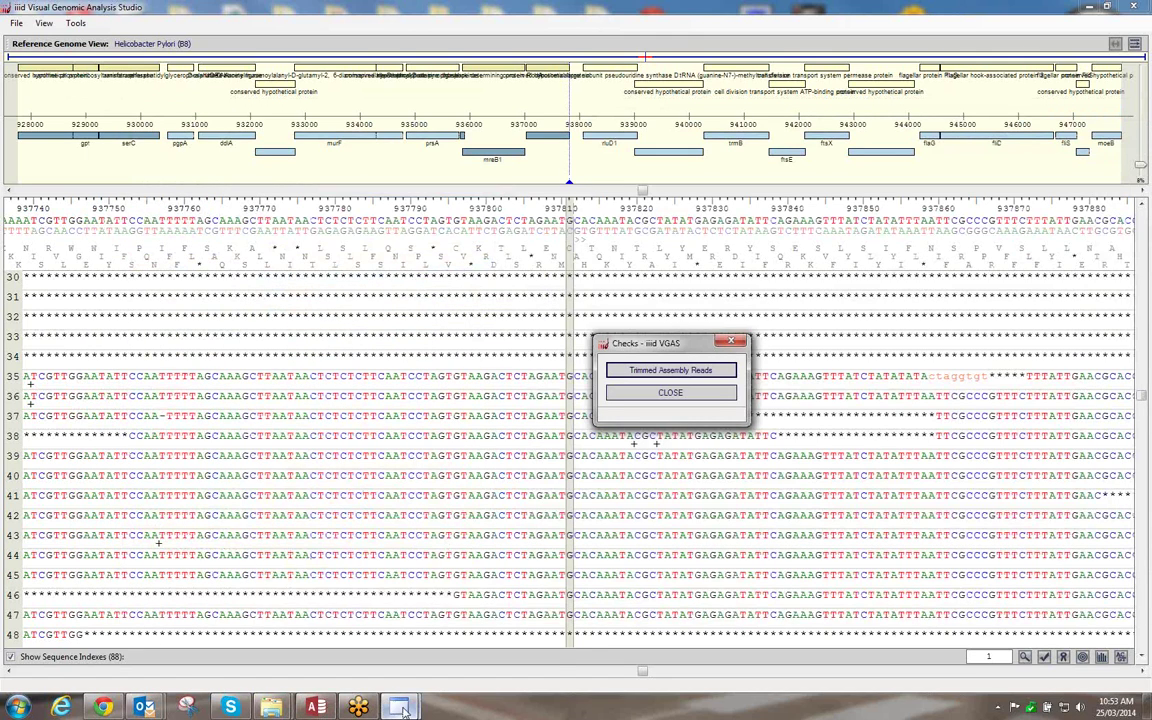
Reopen the Trimmed Assembly Reads window from the Checks dialog and bring it to the front
mouse_move(360, 707)
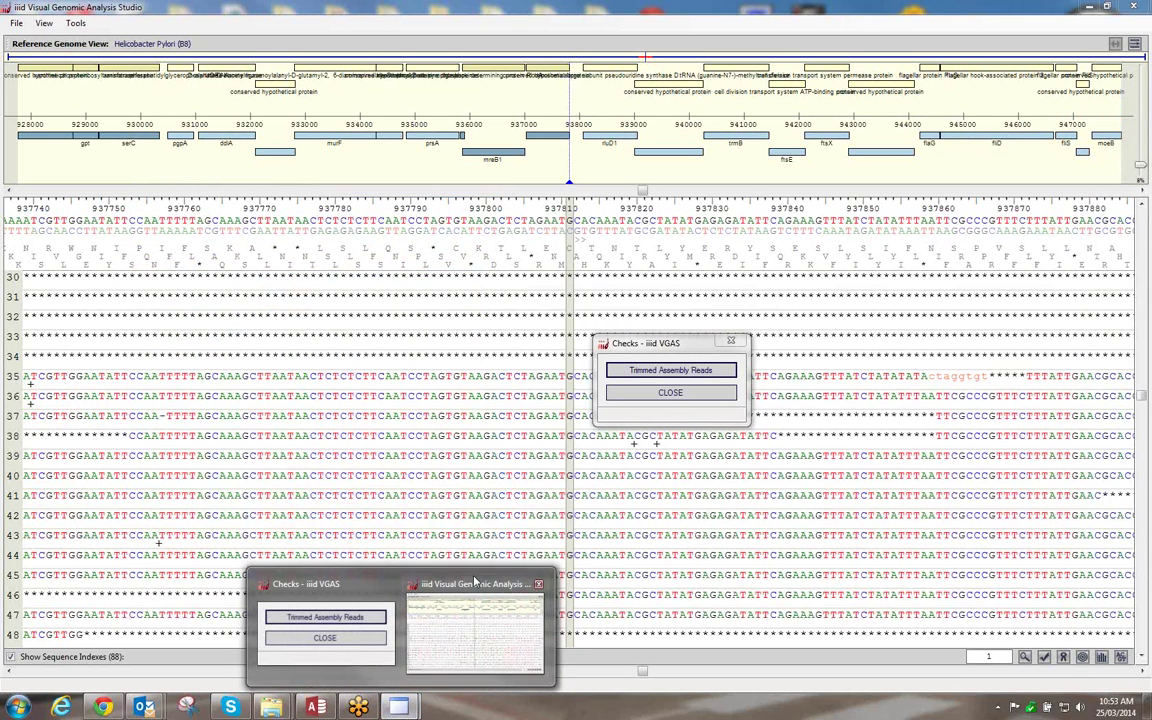
left_click(470, 586)
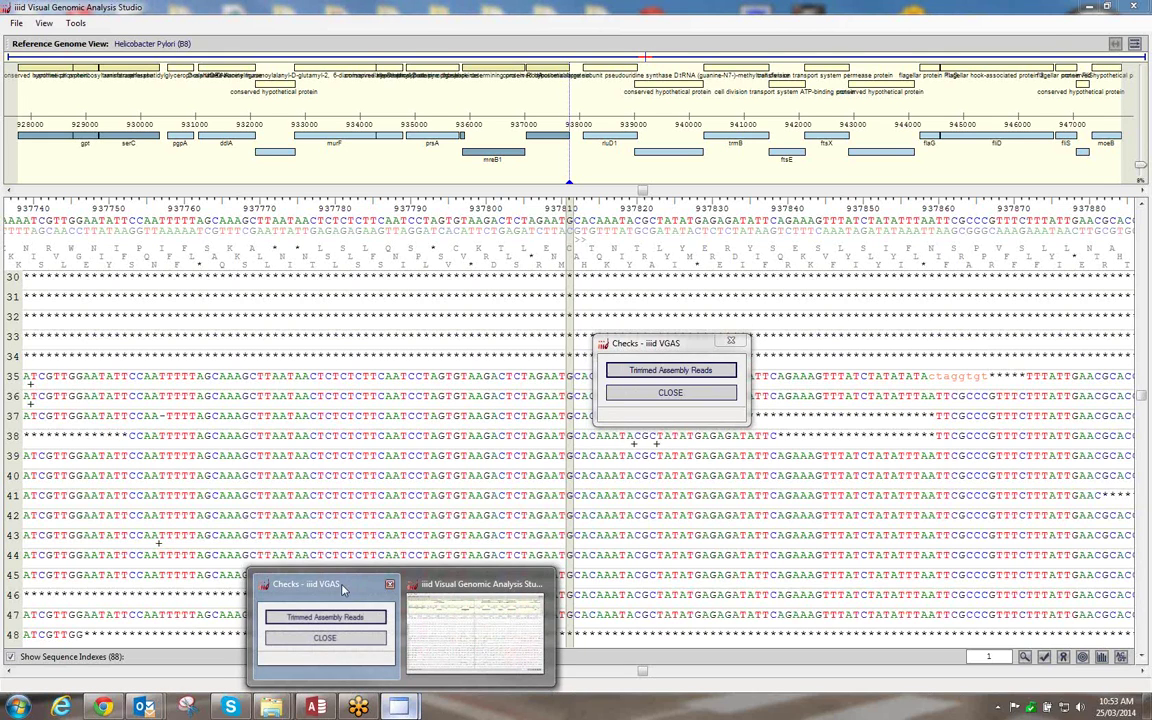
left_click(343, 590)
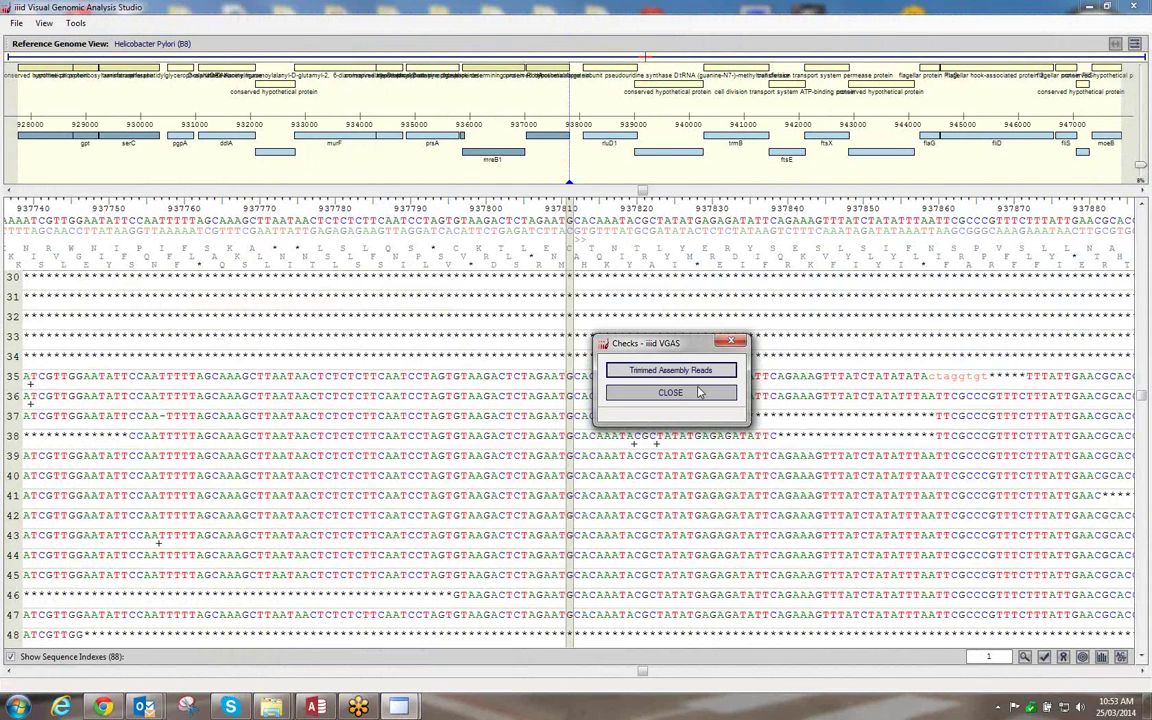
left_click(648, 398)
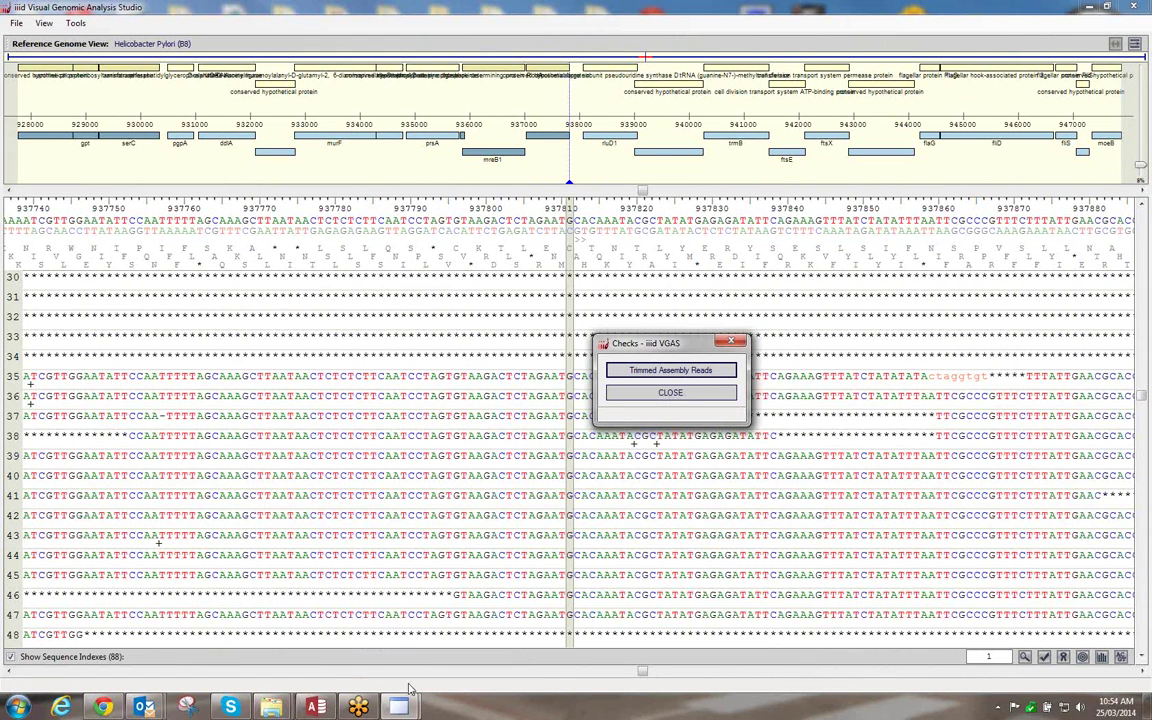
mouse_move(420, 700)
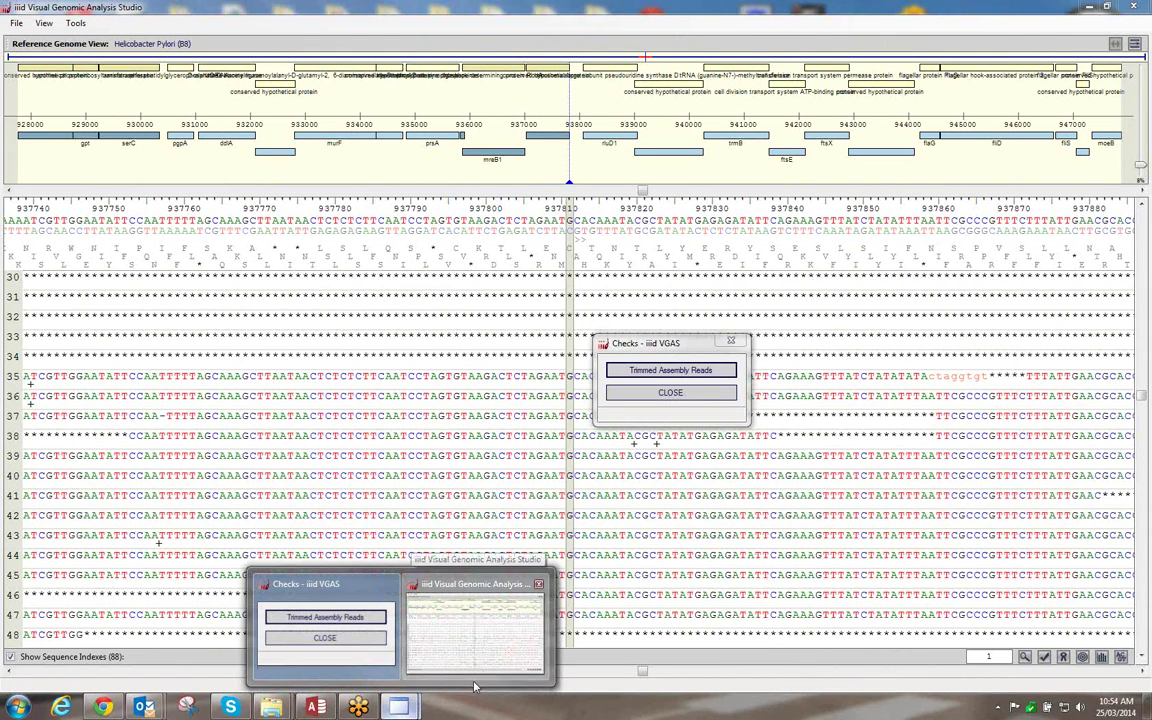
left_click(475, 625)
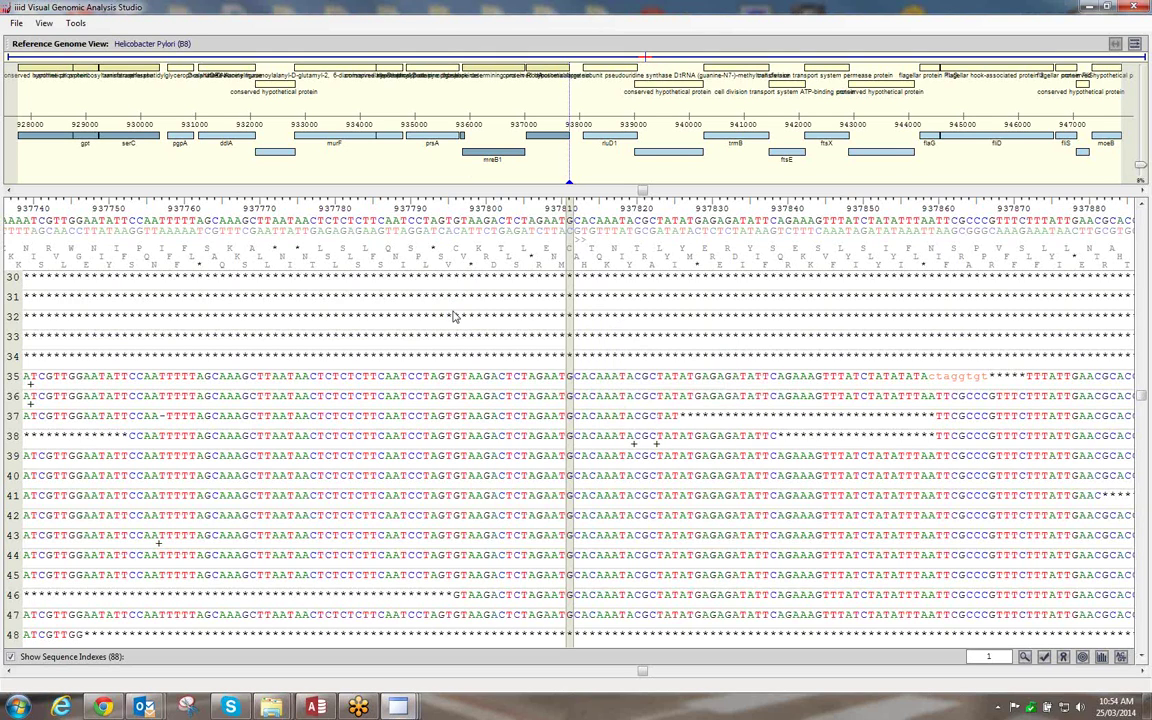
mouse_move(398, 706)
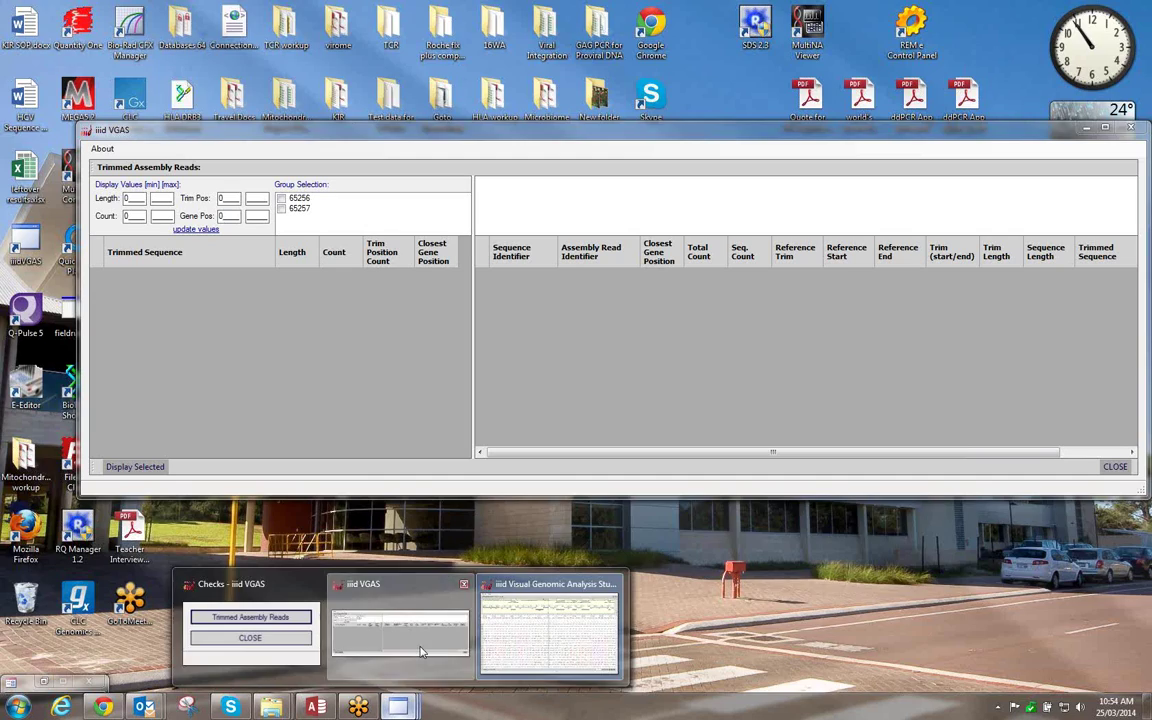
left_click(421, 652)
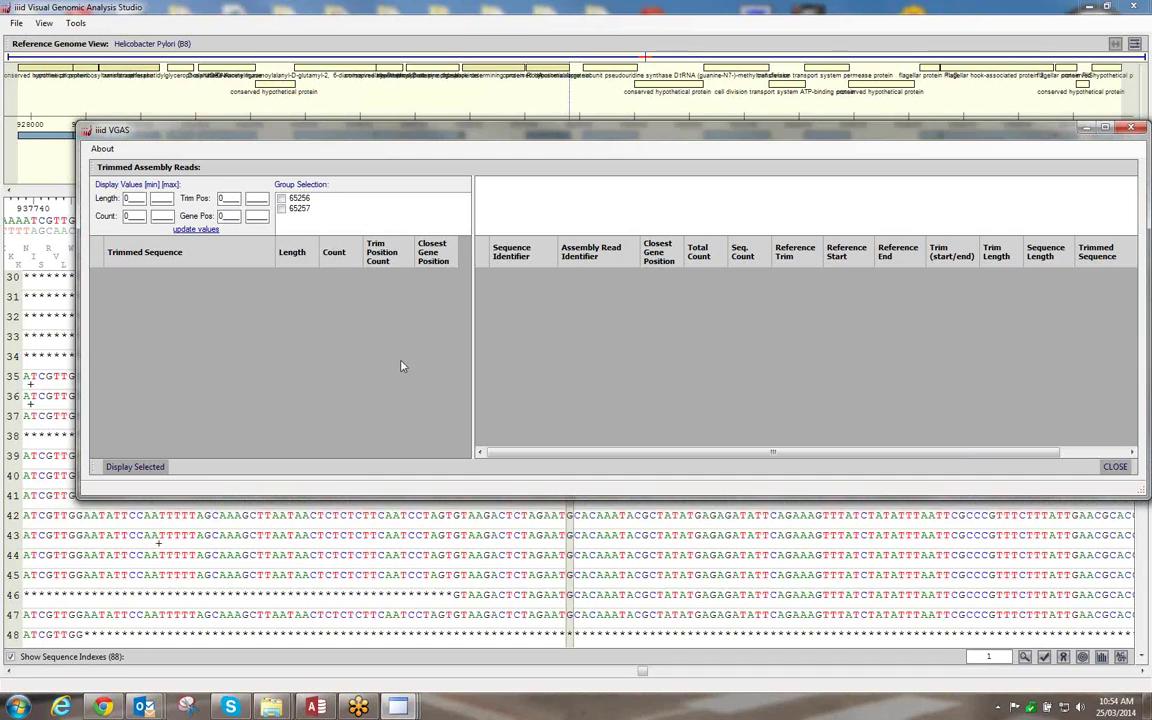
List the trimmed sequences of group 65256, sort them by closest gene position in ascending order, and browse to position 6
left_click(292, 199)
left_click(281, 199)
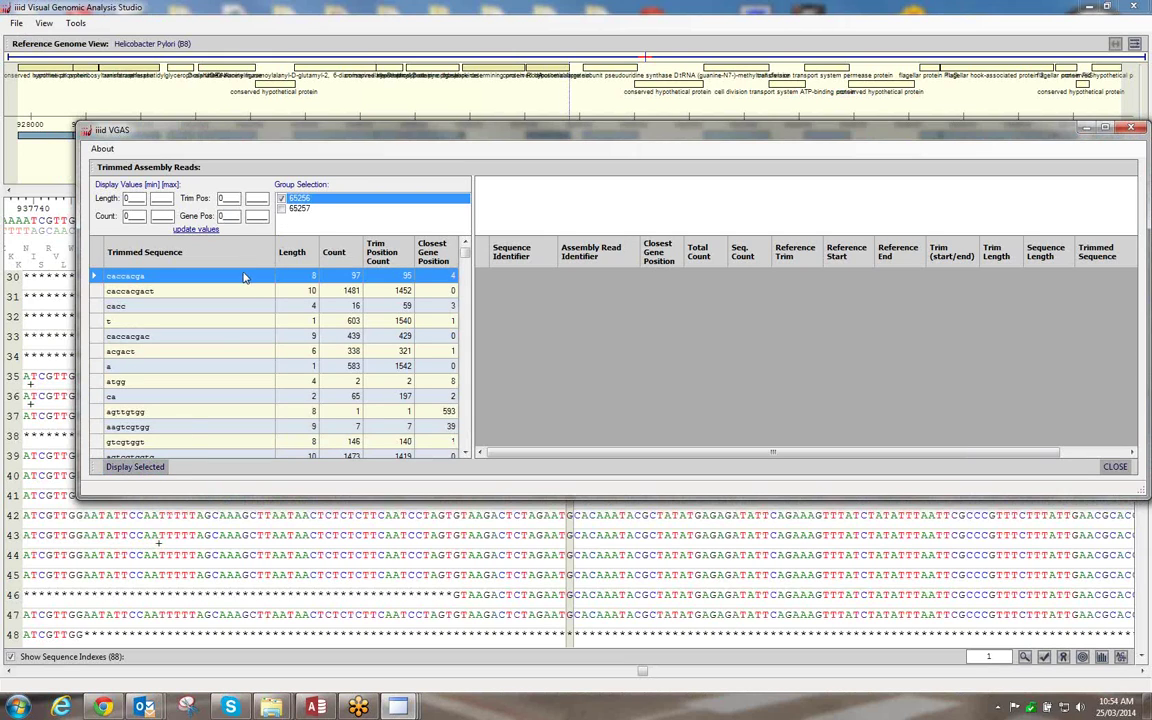
left_click(405, 259)
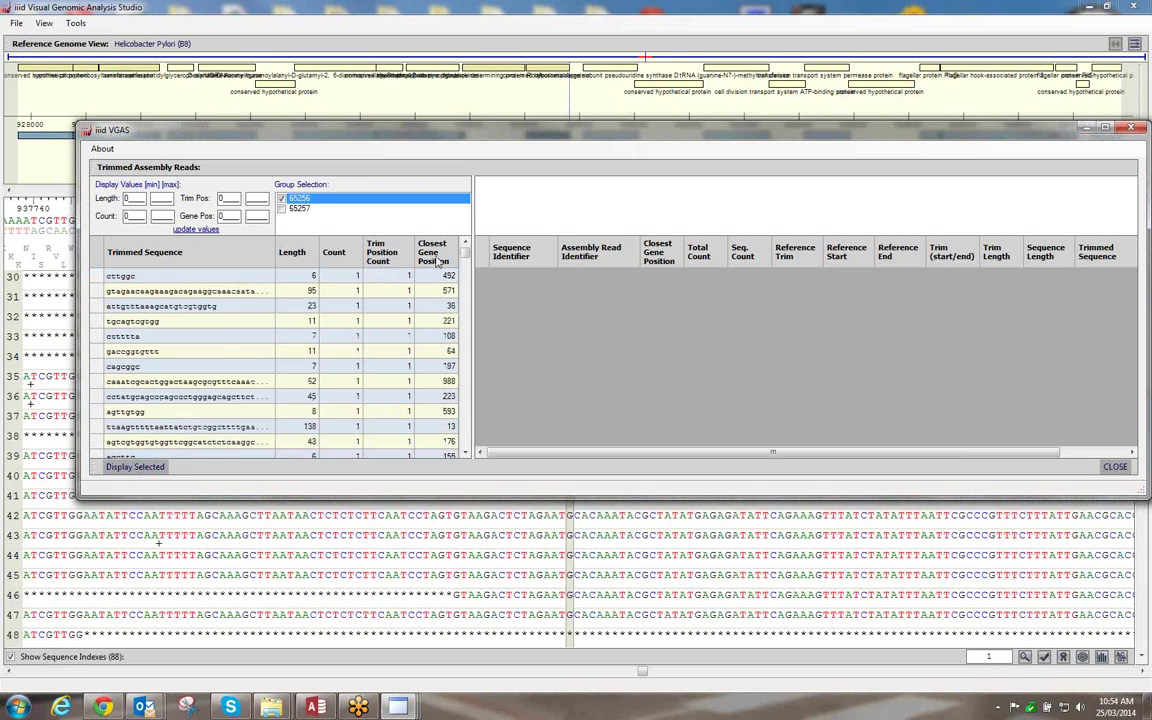
left_click(450, 259)
left_click(452, 259)
left_click(452, 259)
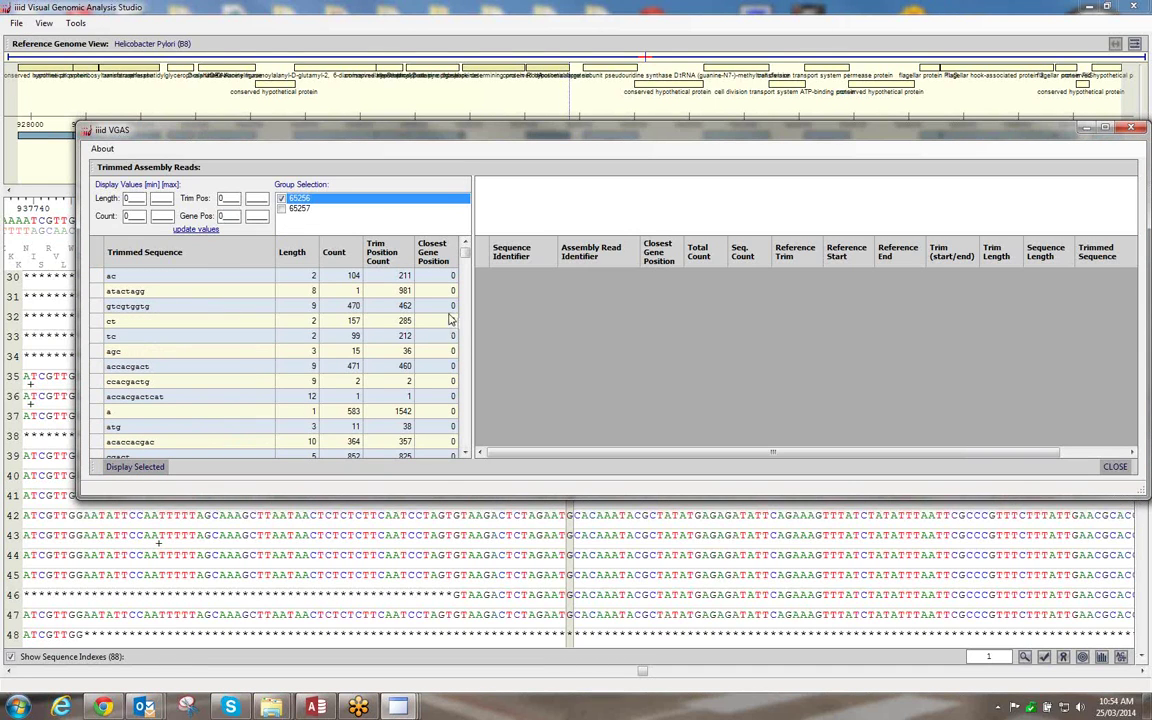
left_click(465, 262)
left_click_drag(464, 262, 464, 276)
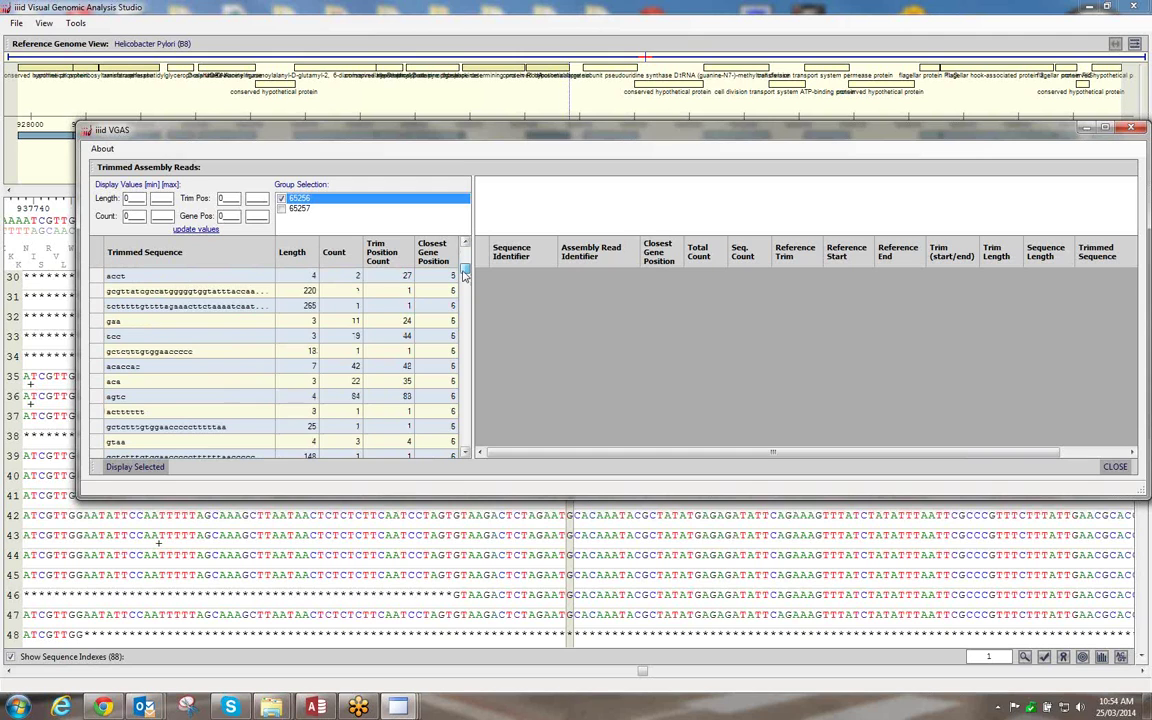
Select the 220-base trimmed sequence at closest gene position 6, and close the Trimmed Assembly Reads window and the Checks dialog
left_click(370, 290)
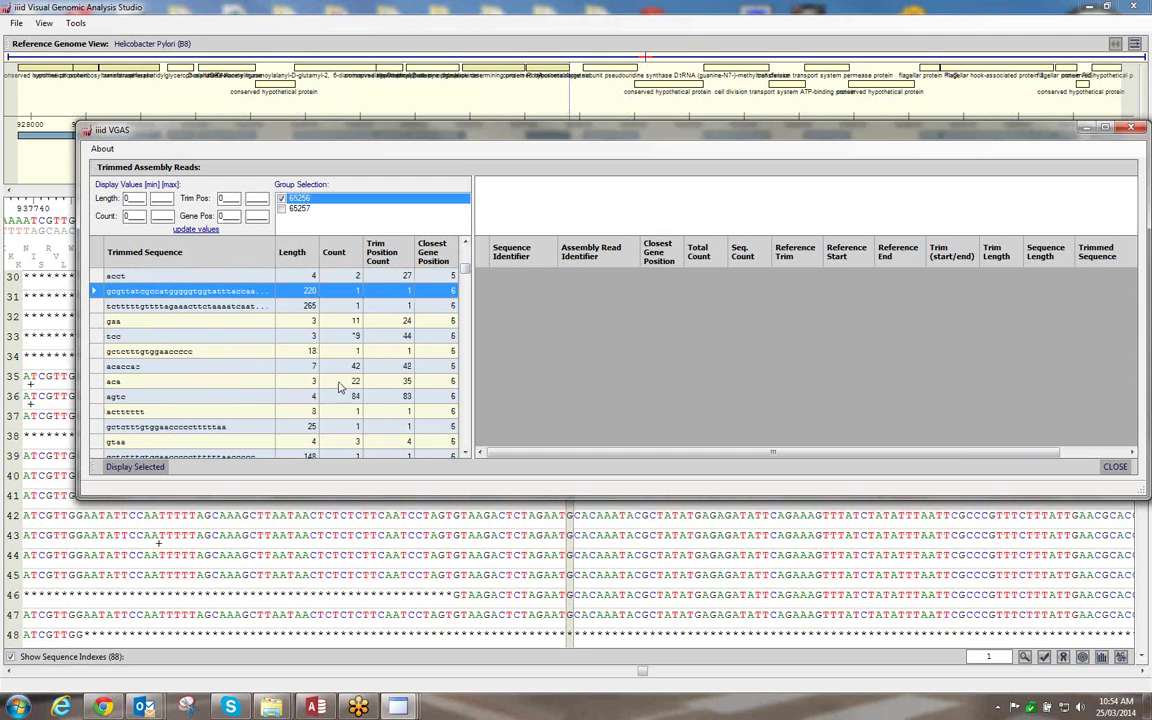
left_click(158, 468)
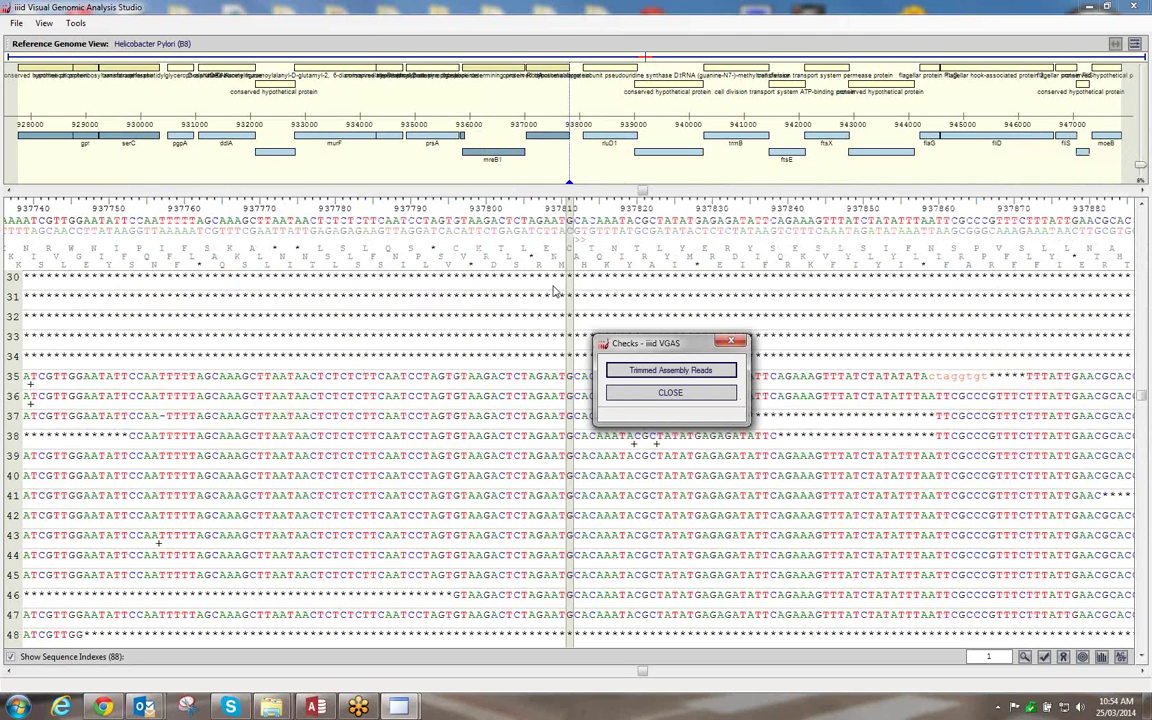
left_click(729, 345)
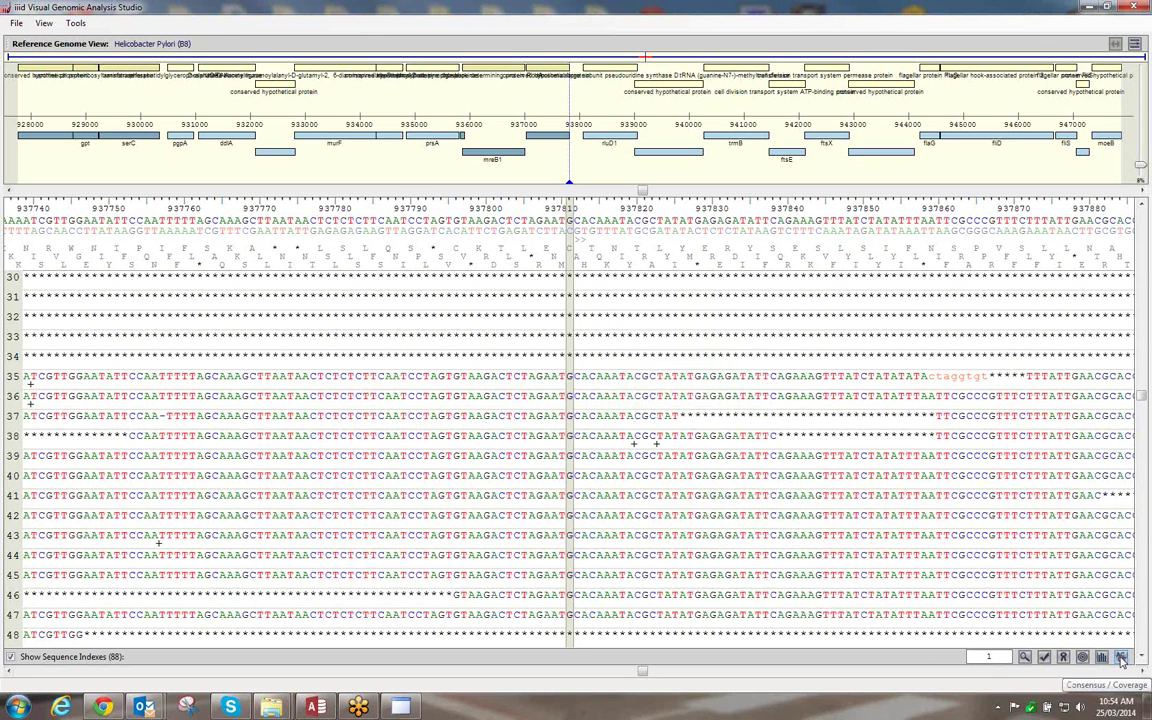
Open the Consensus / Coverage options and group by NextGen, with 65256 as Group 1 and 65257 as Group 2
left_click(994, 598)
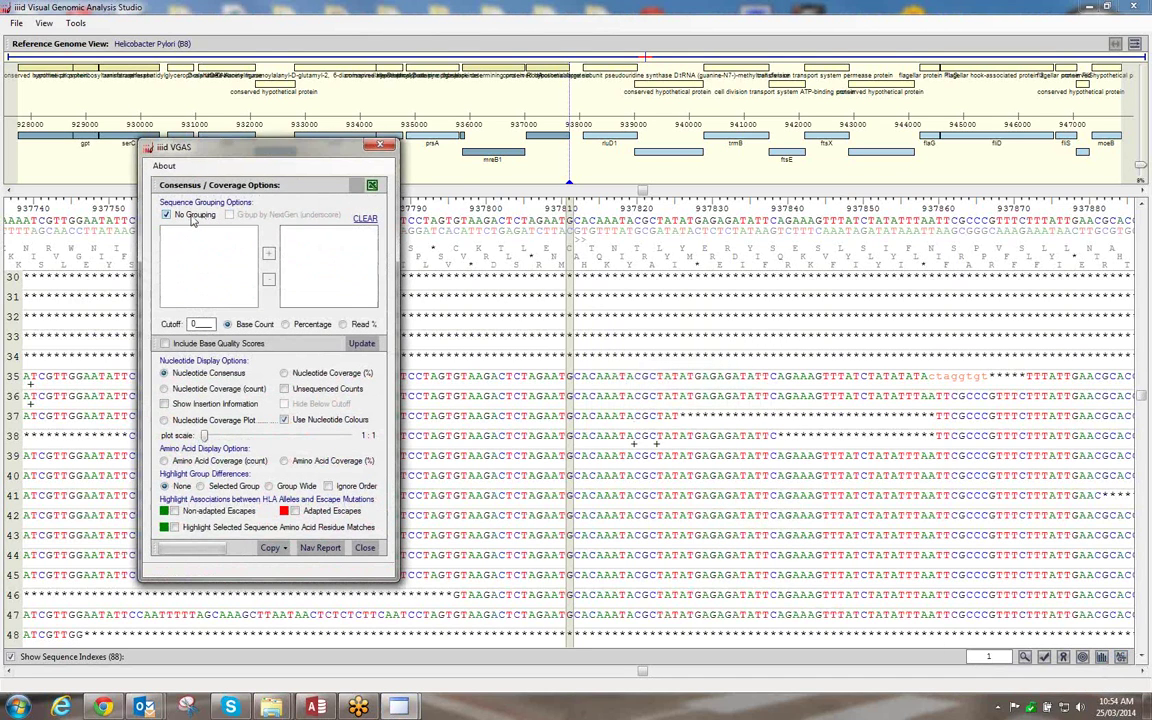
left_click(193, 221)
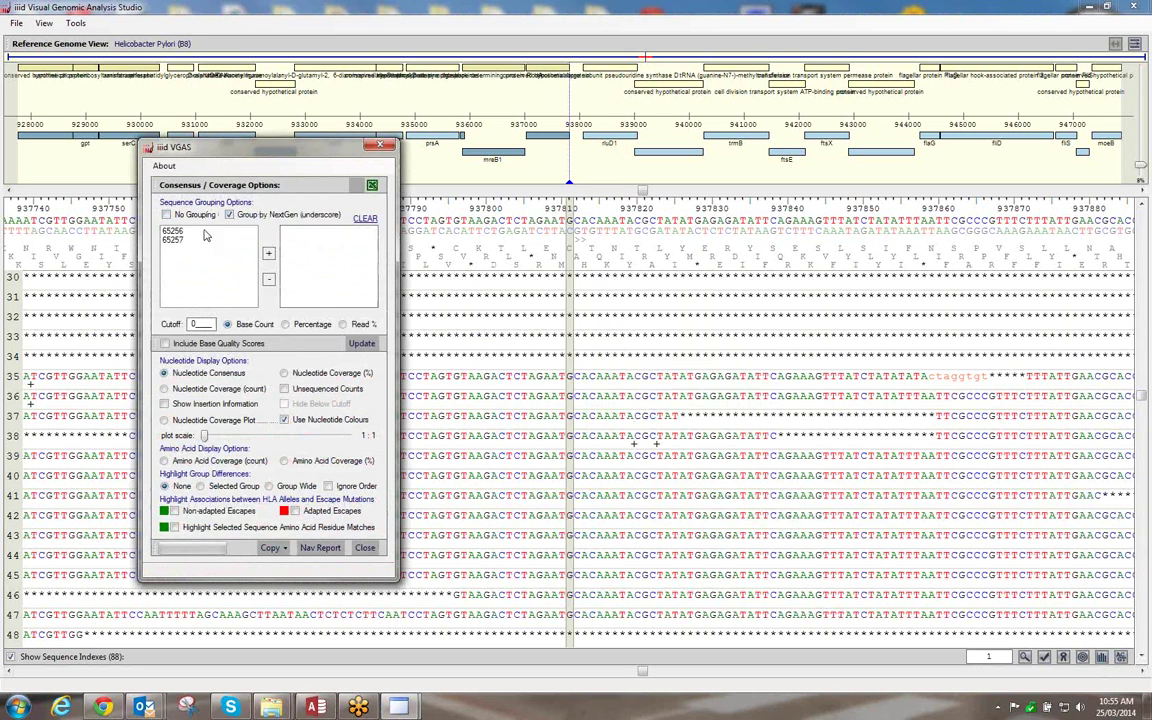
left_click(180, 231)
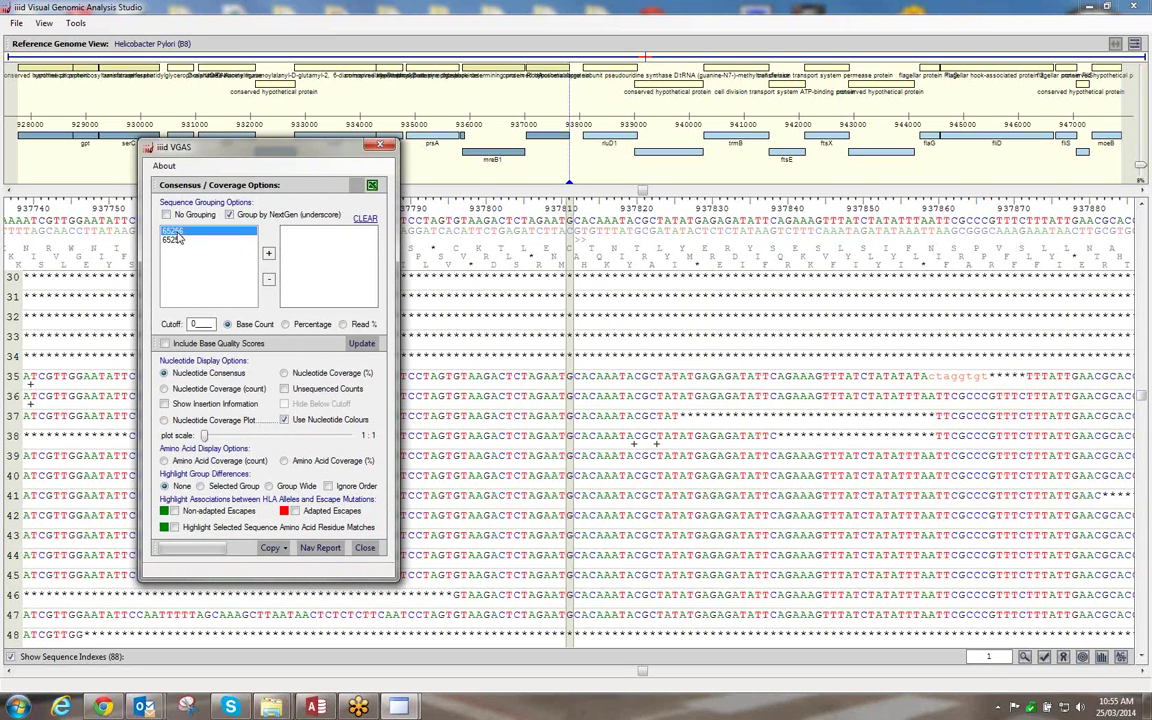
left_click(268, 255)
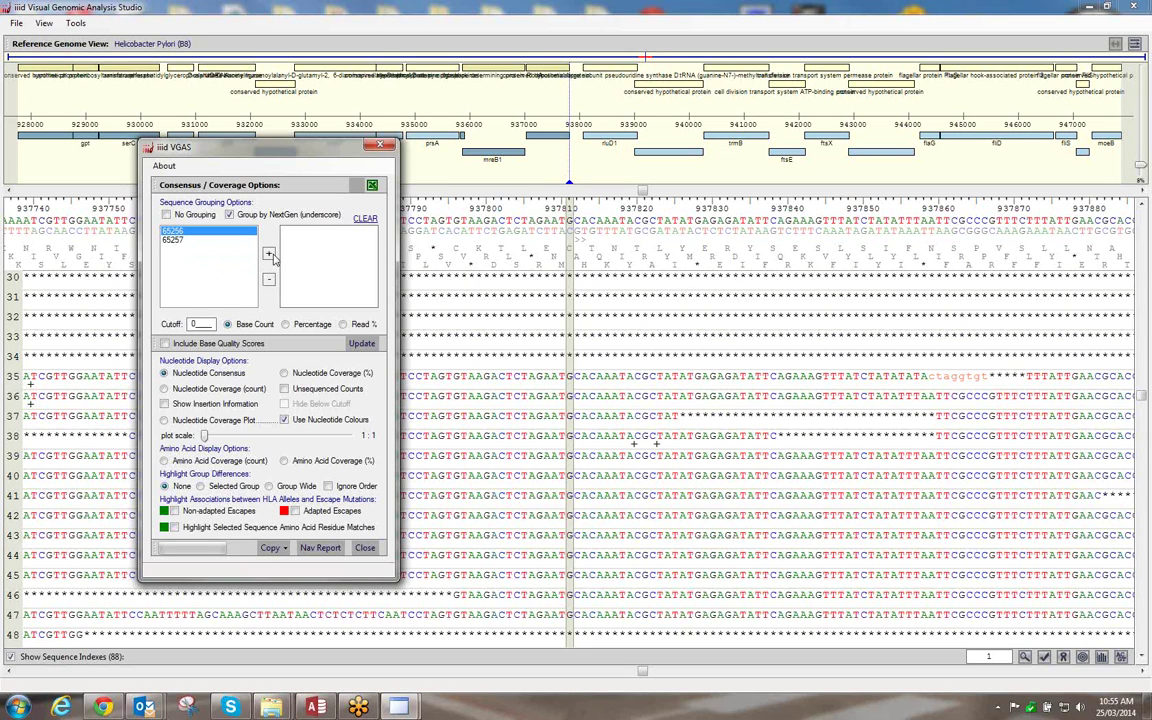
left_click(179, 242)
left_click(268, 255)
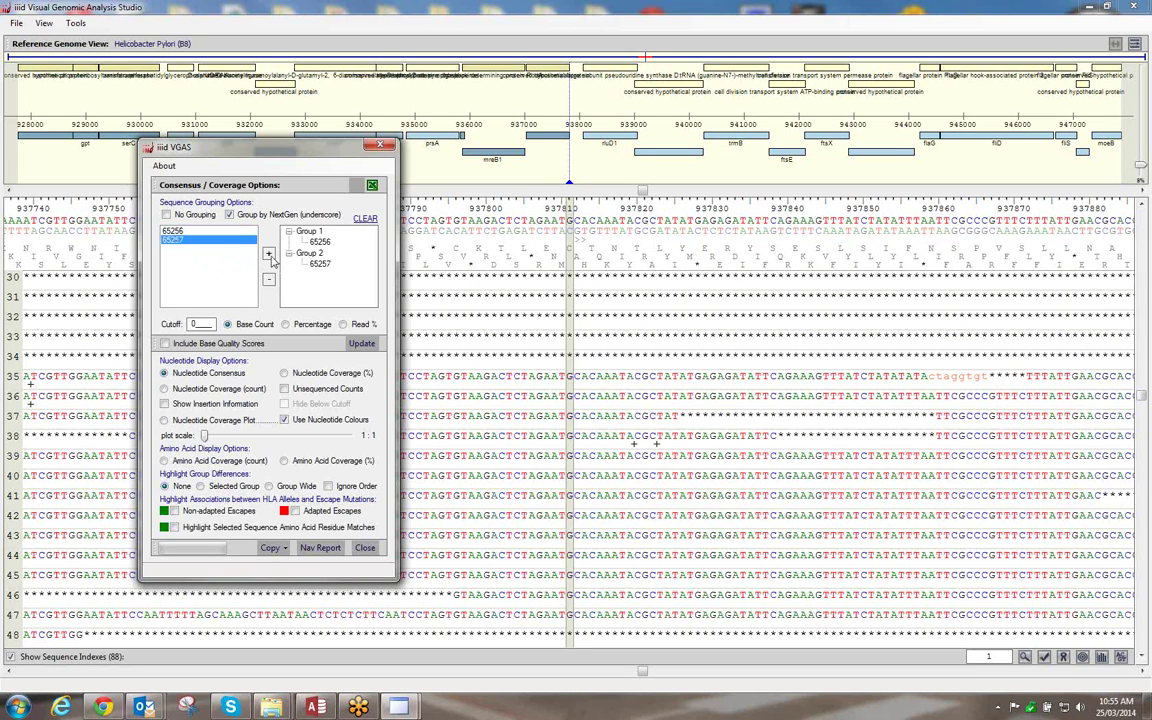
Set the consensus cutoff to 5 by Read % and update the consensus for both groups
left_click(343, 324)
double_click(198, 324)
type("5")
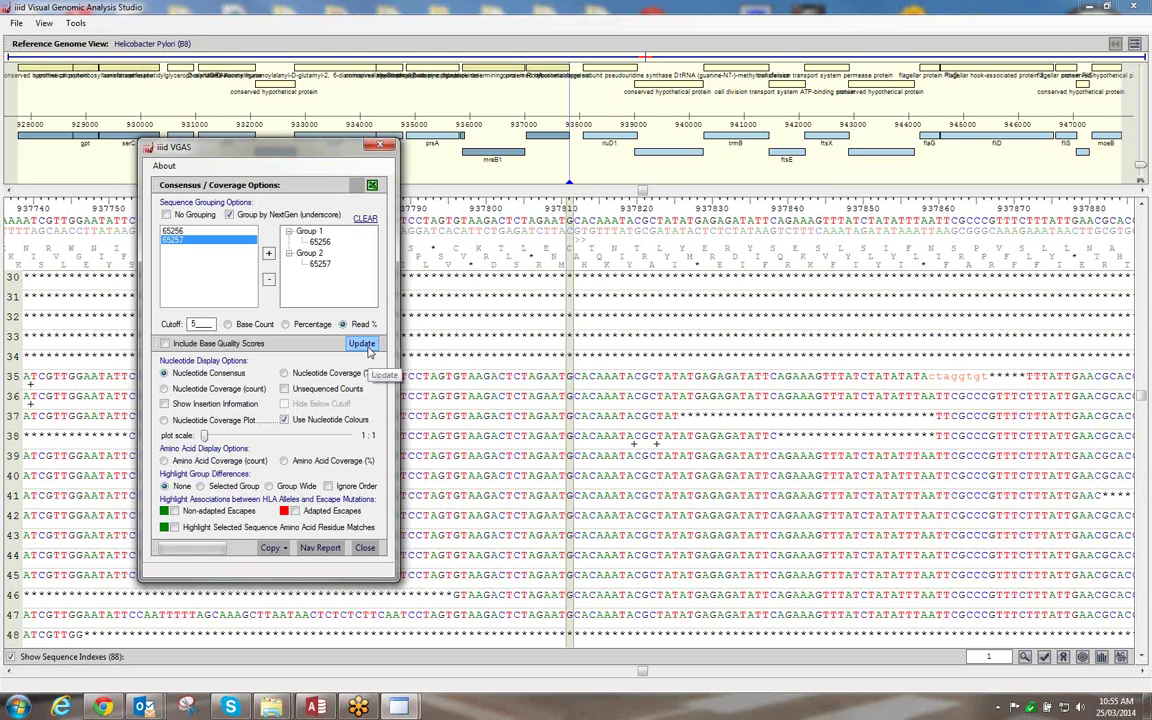
left_click(364, 345)
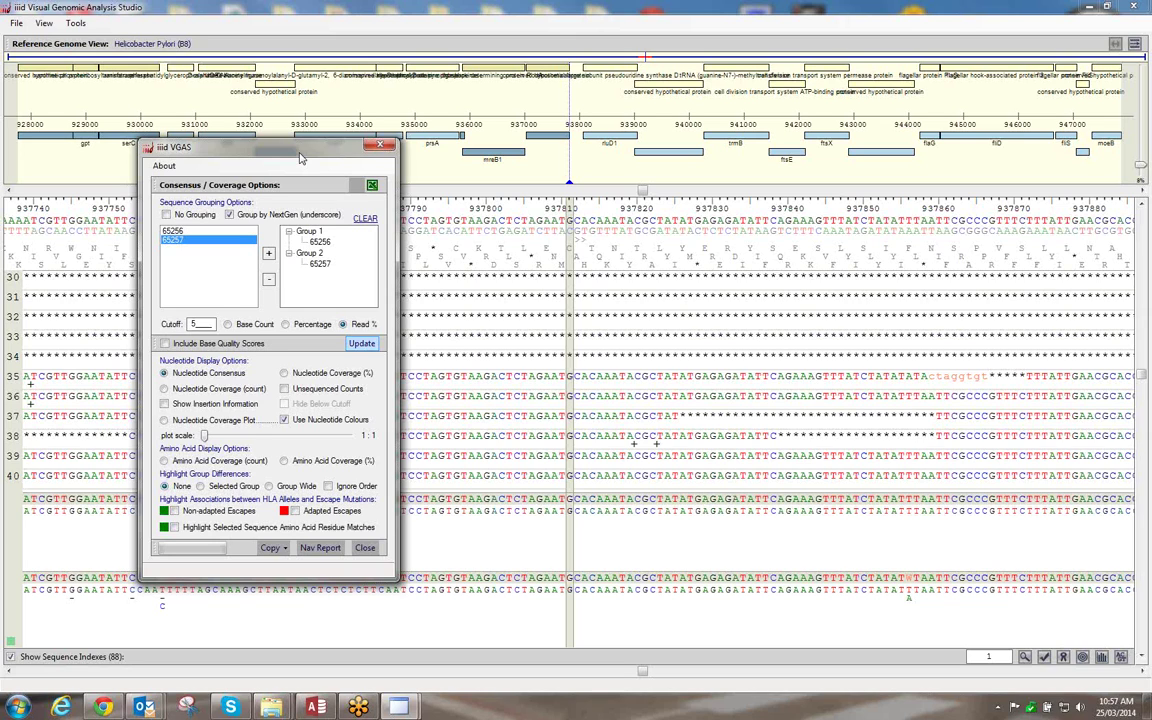
Display the nucleotide coverage as counts and examine both groups along the genome, ending near base 1028800
left_click_drag(300, 157, 833, 35)
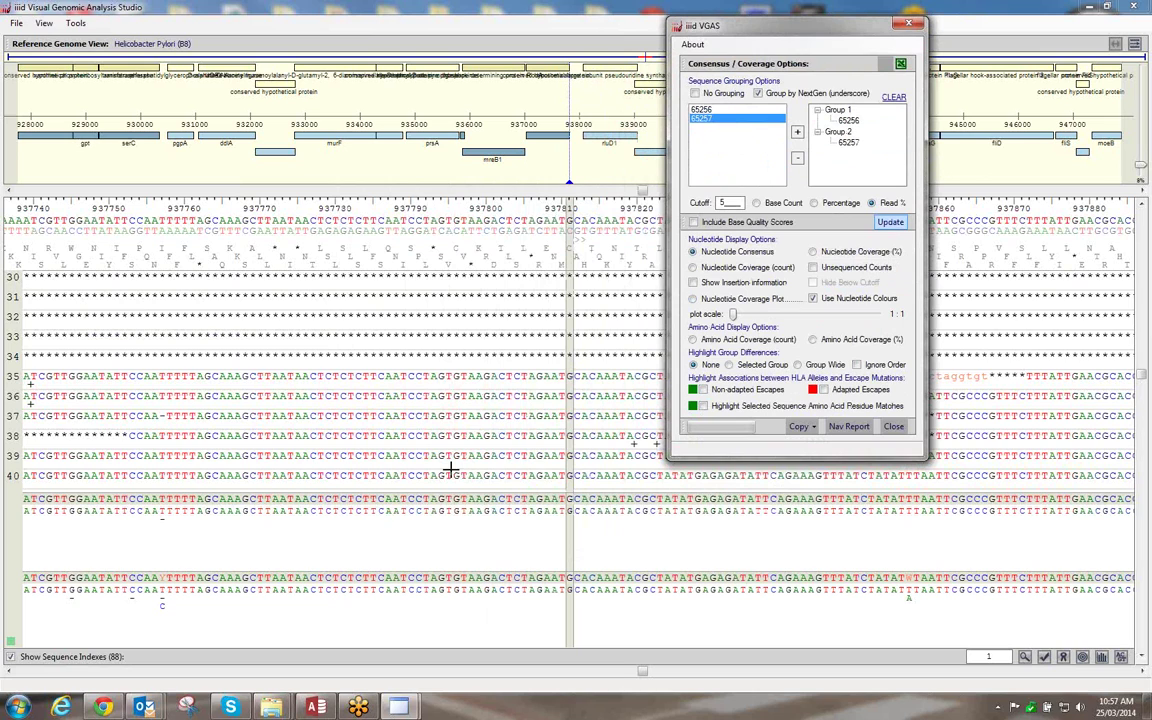
left_click(752, 268)
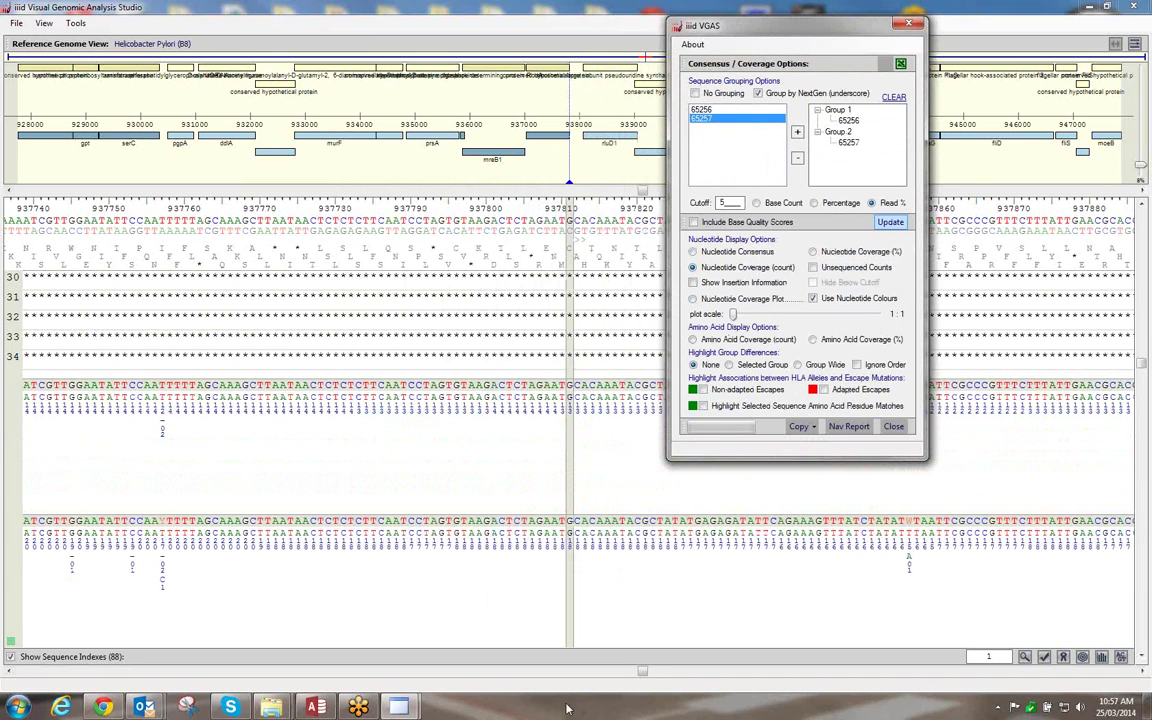
left_click_drag(642, 671, 717, 674)
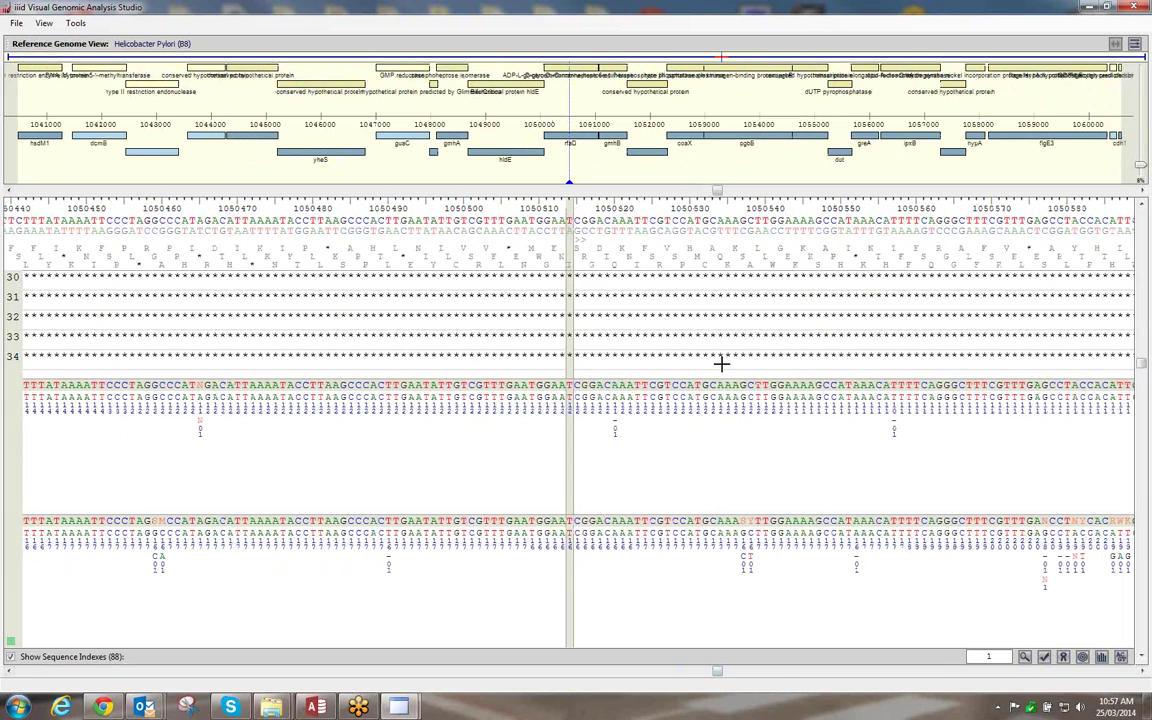
left_click_drag(717, 674, 698, 676)
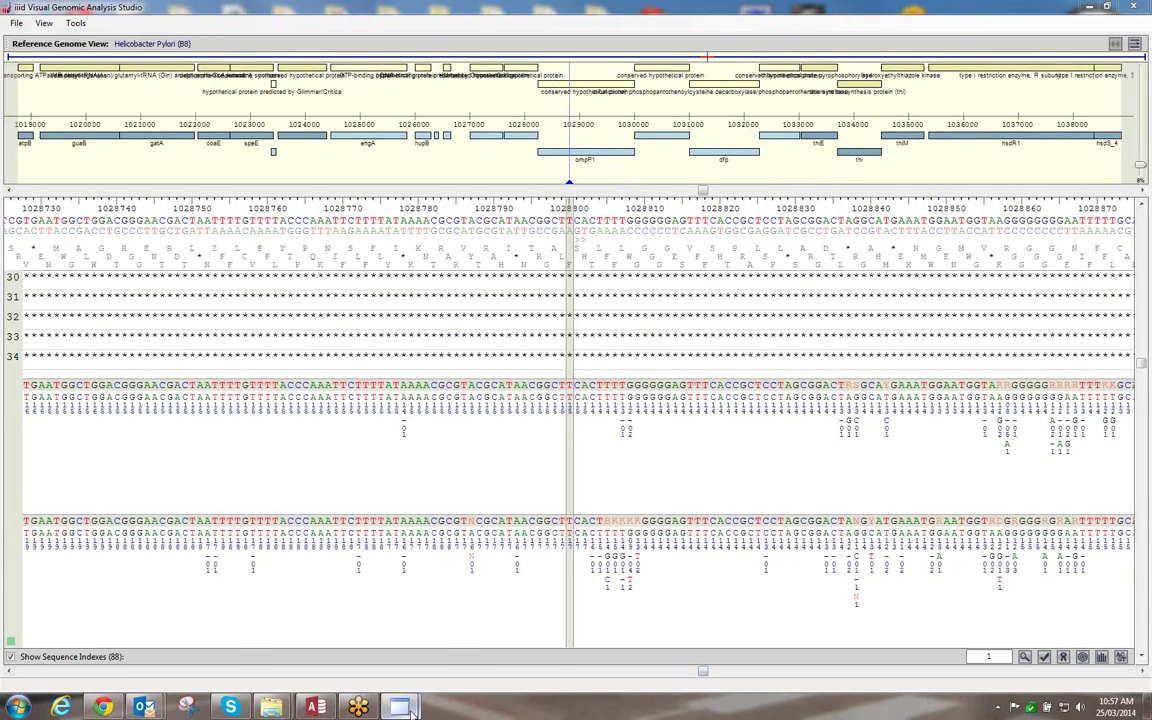
Highlight the group differences group-wide with base order ignored, and examine them near base 1046380
mouse_move(398, 707)
left_click(476, 628)
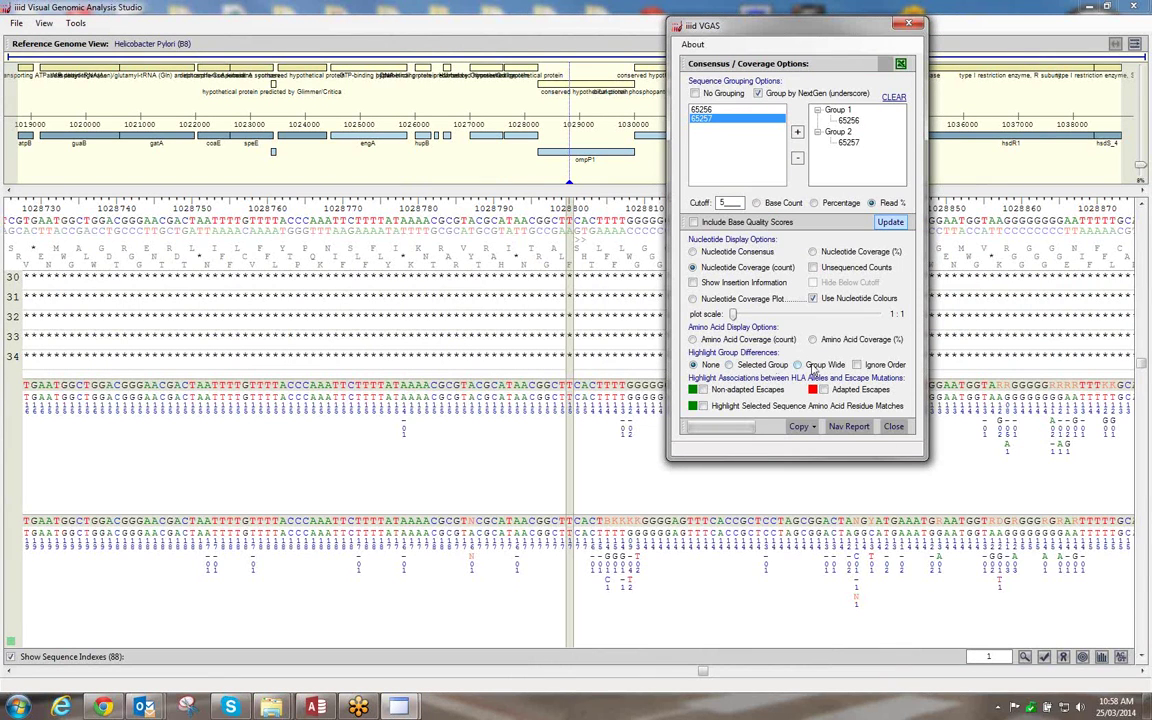
left_click(815, 368)
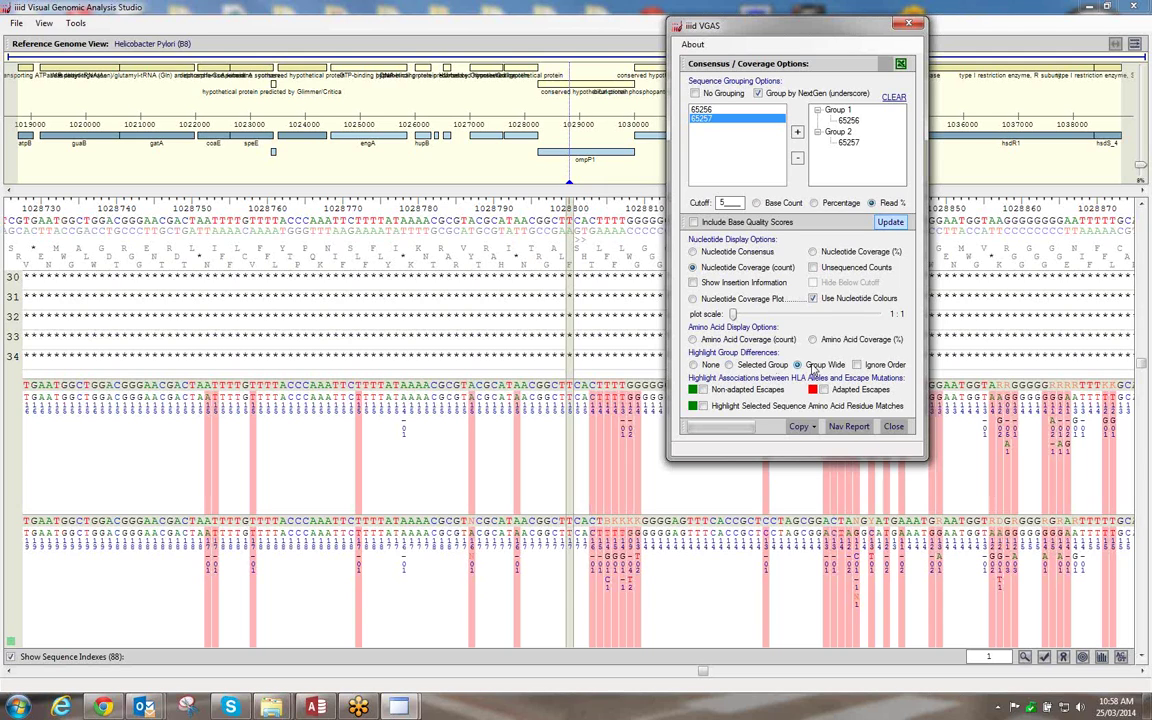
left_click(877, 367)
left_click_drag(703, 675, 713, 674)
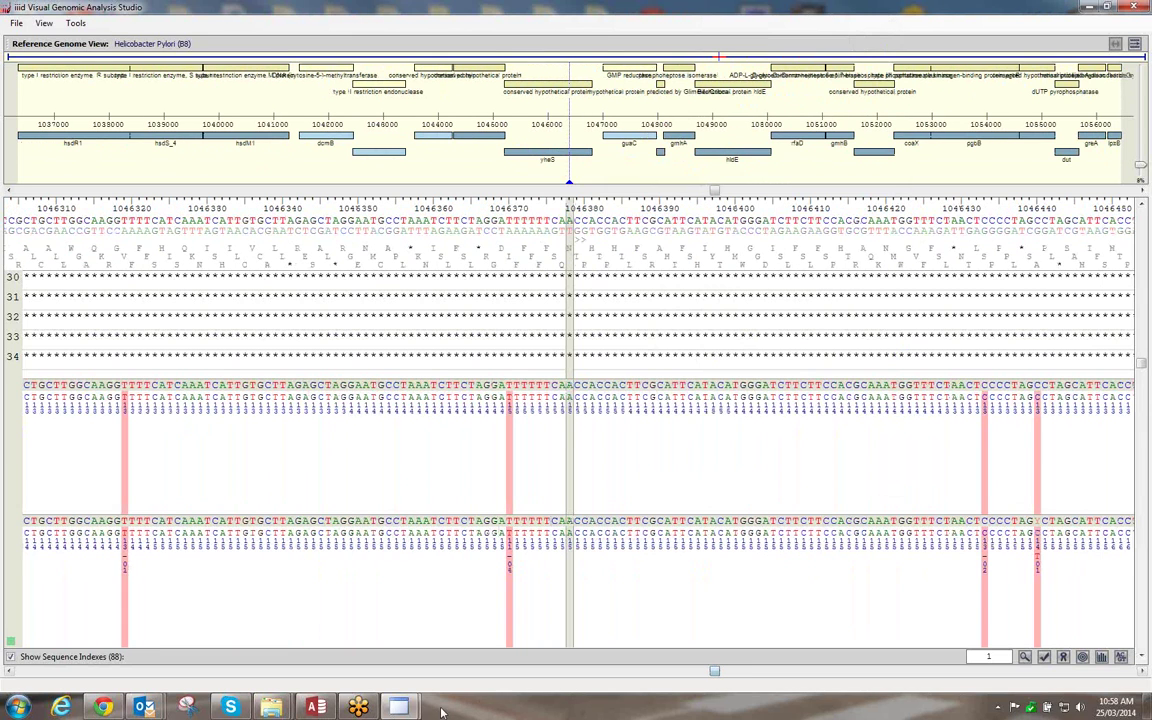
Examine the unsequenced counts, nucleotide coverage percentages and amino acid coverage counts of both groups
mouse_move(400, 707)
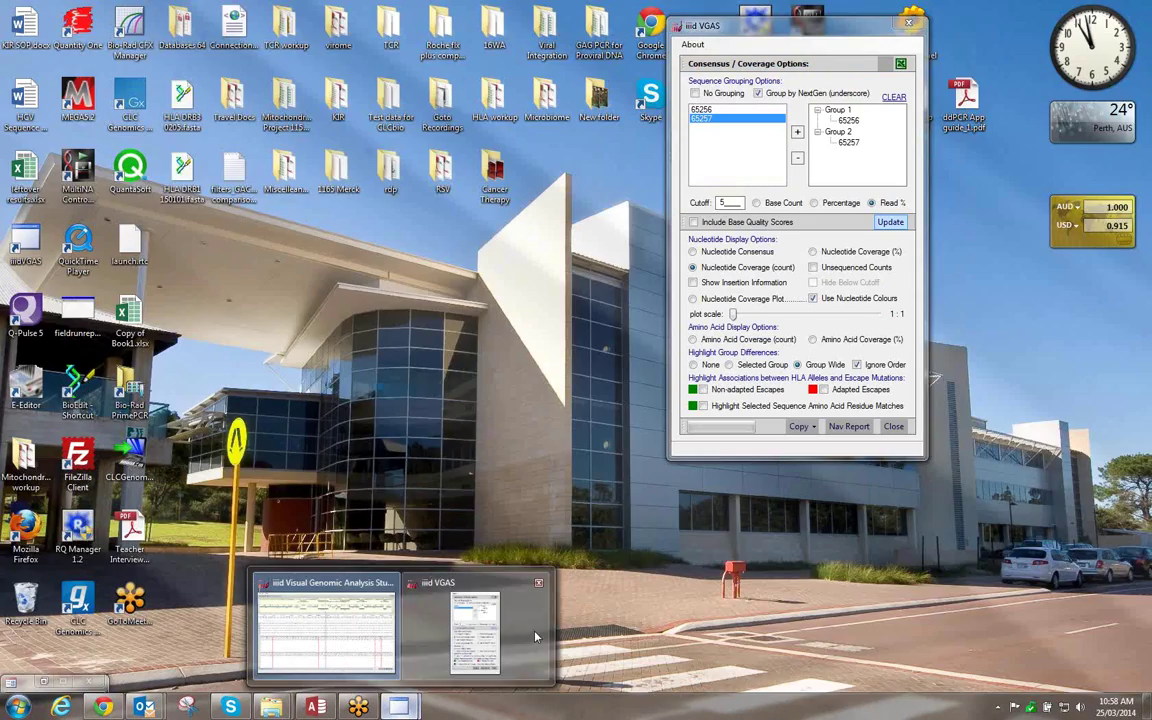
left_click(481, 567)
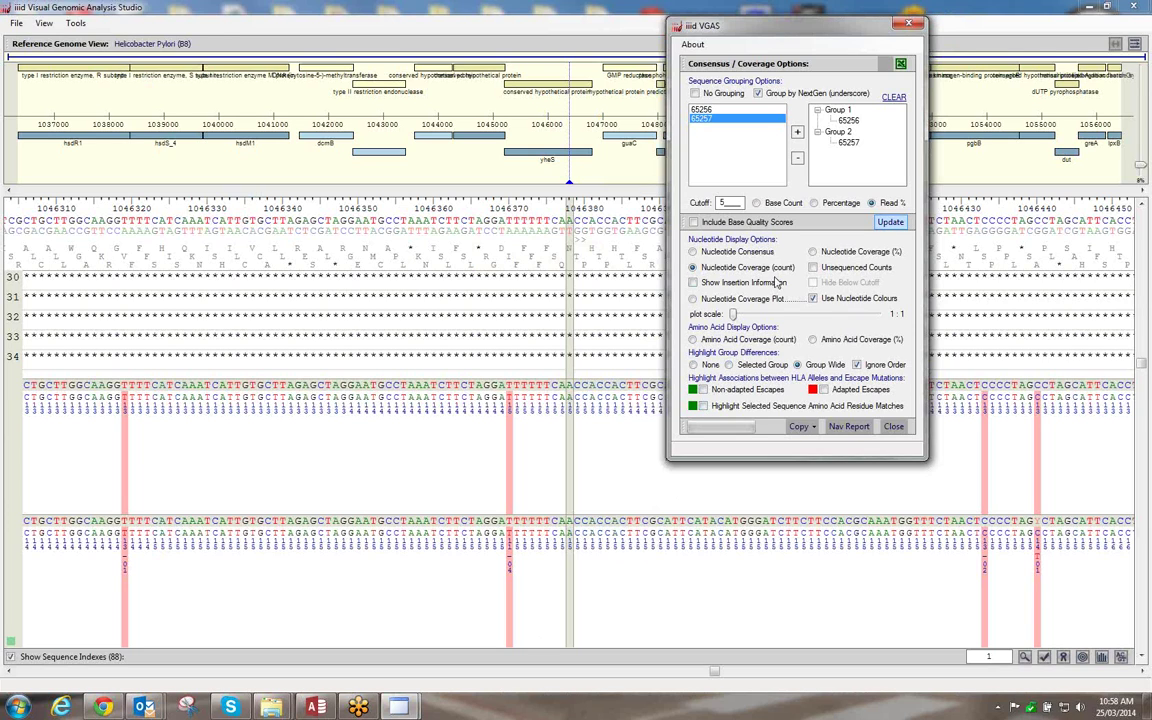
left_click(813, 267)
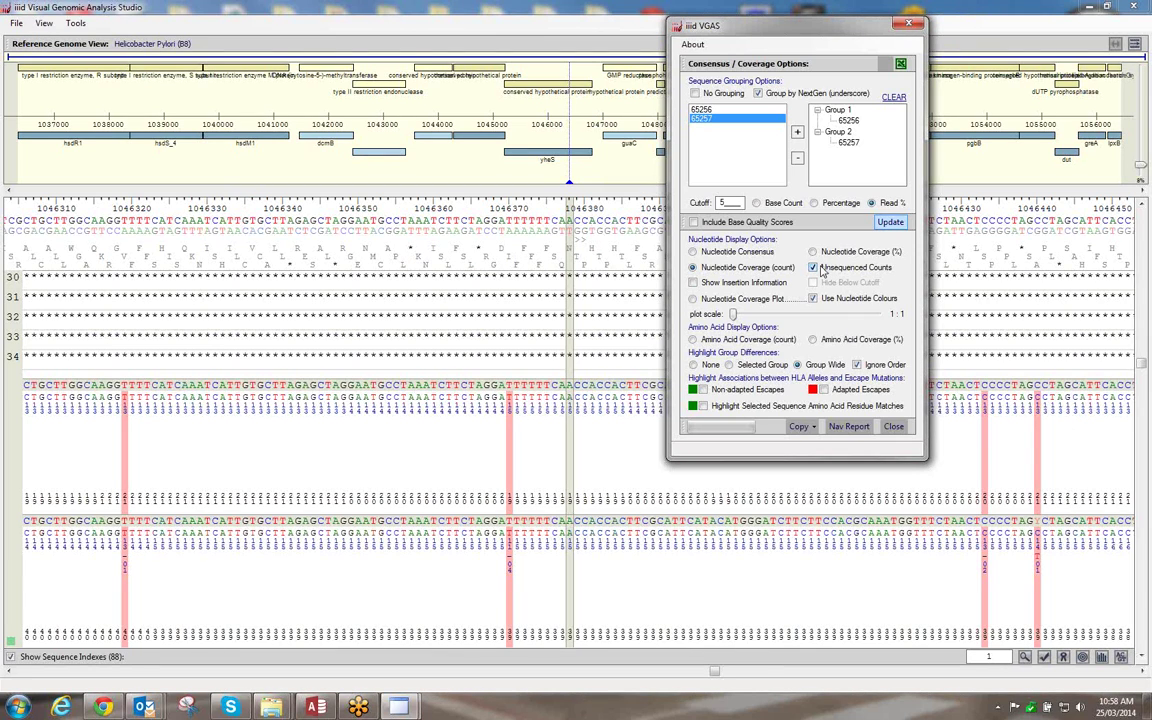
left_click(813, 252)
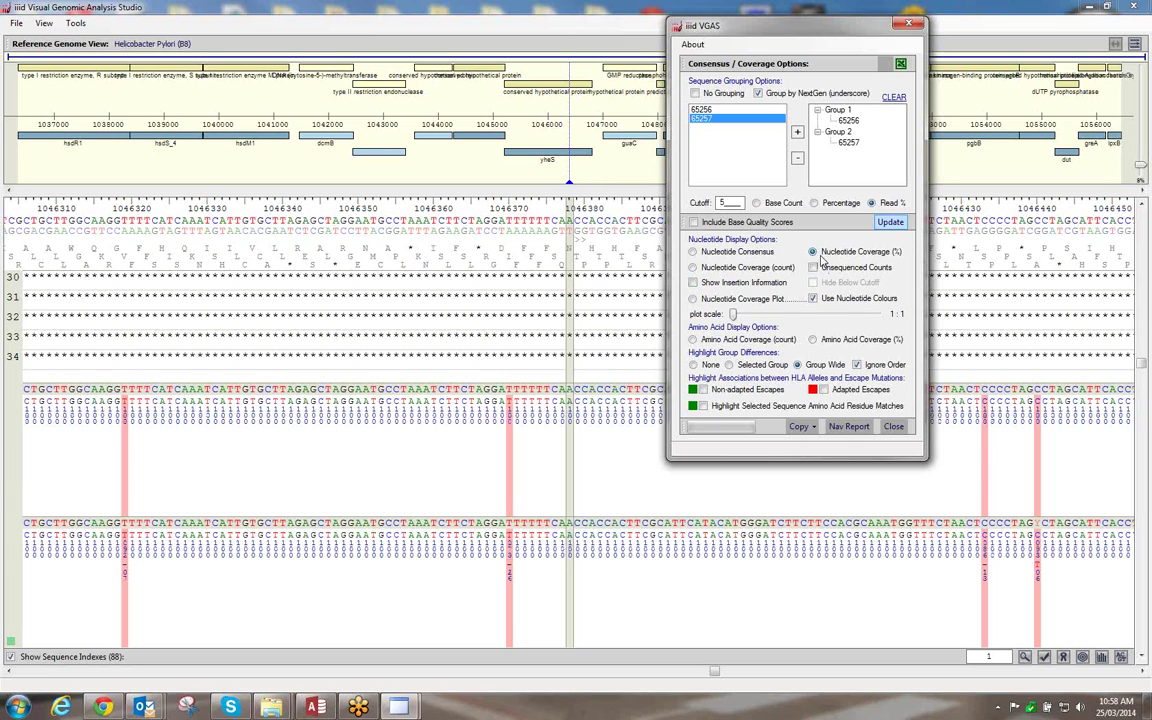
left_click(692, 267)
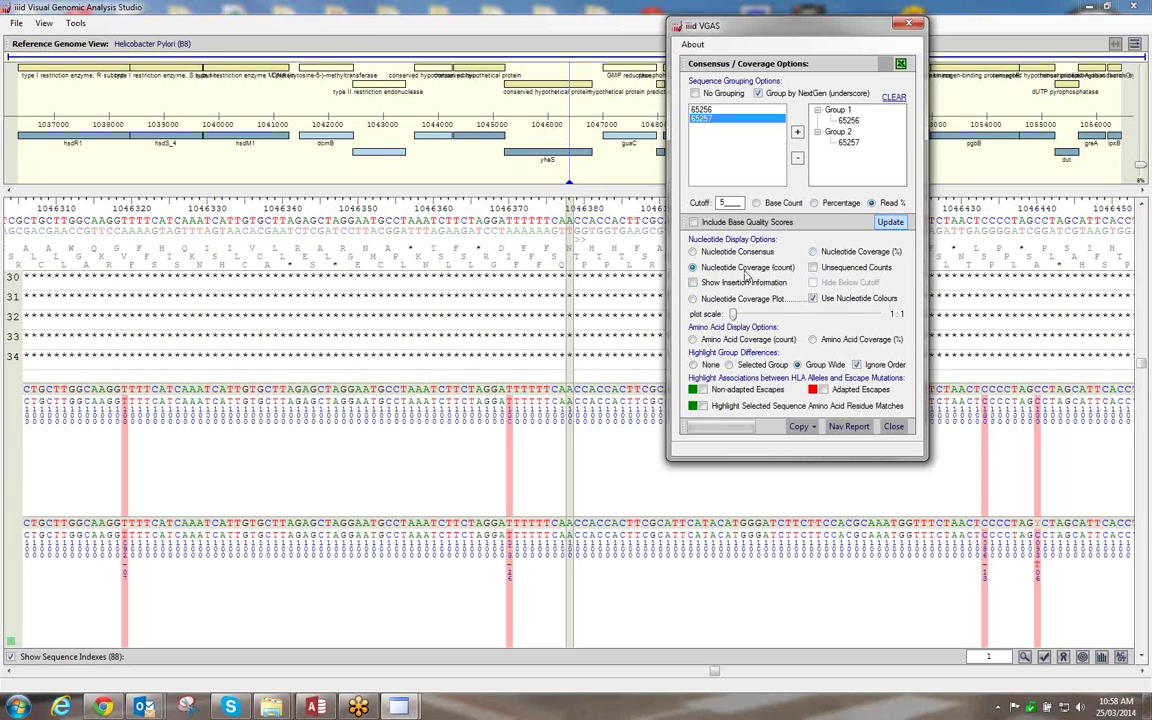
left_click(735, 344)
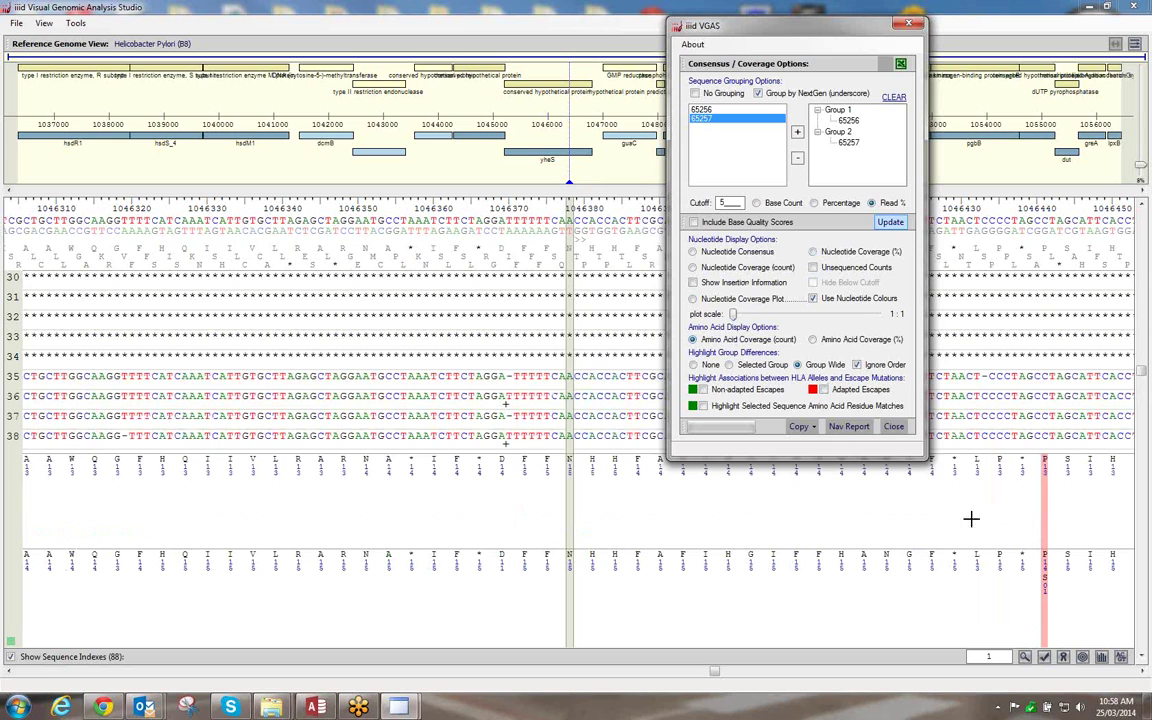
Switch the display to nucleotide consensus and generate the consensus navigation report in a maximized window
left_click(762, 254)
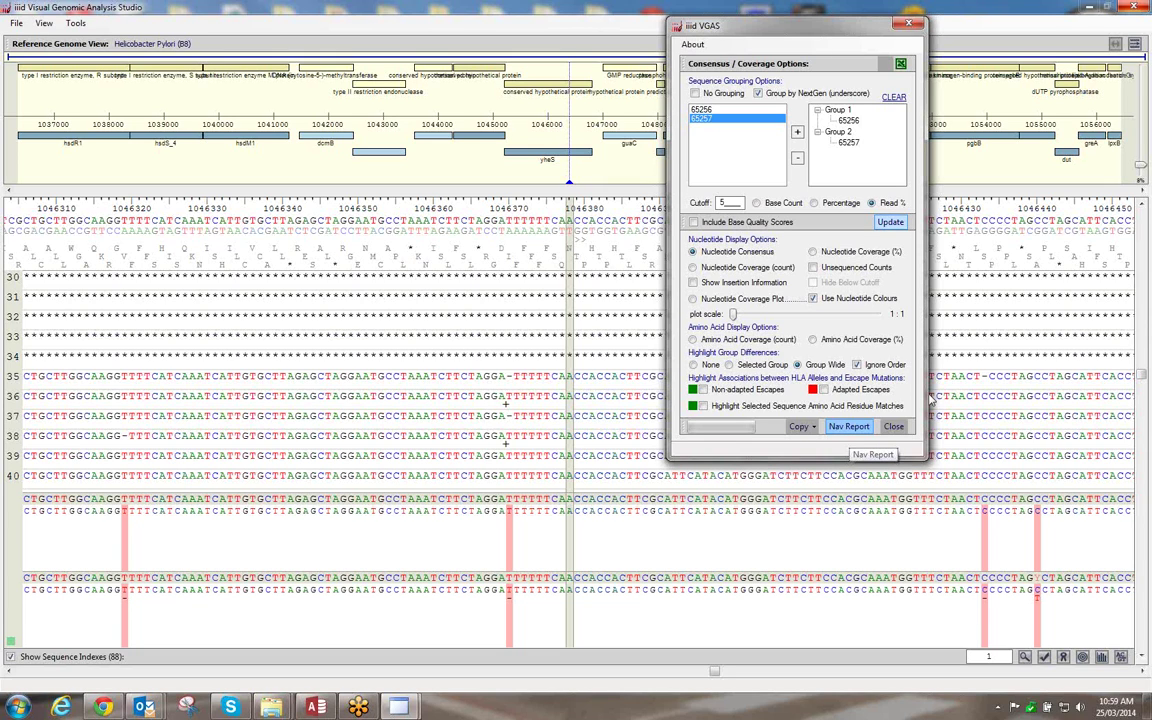
left_click(858, 428)
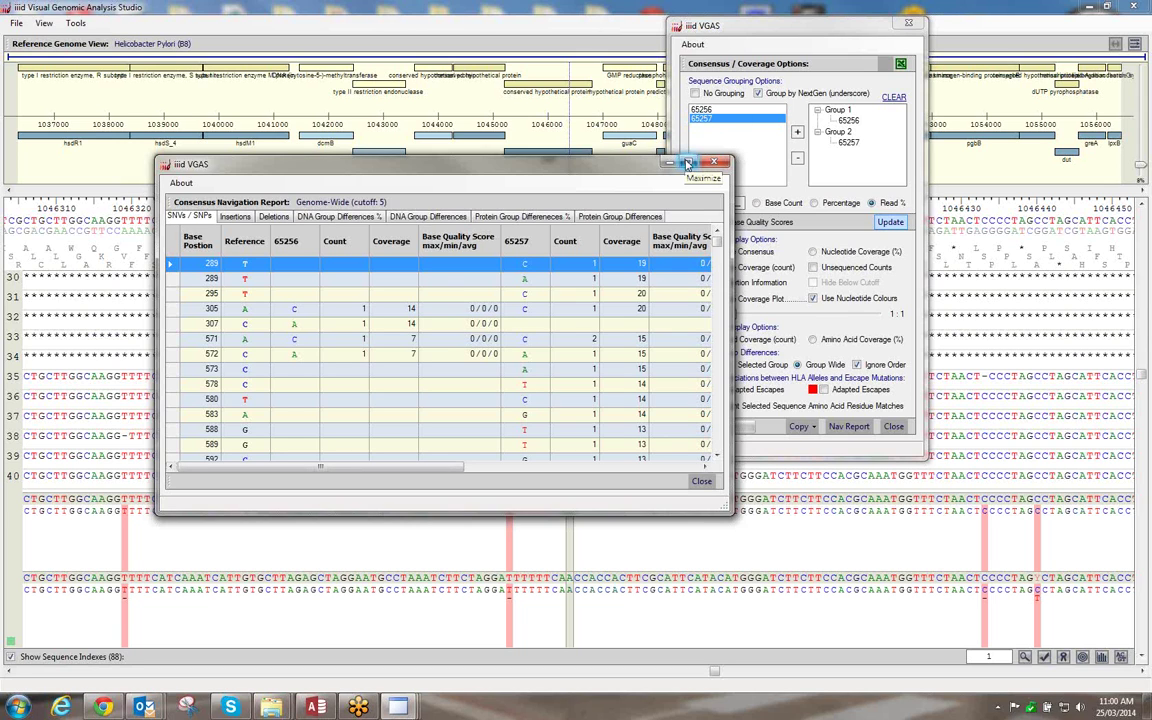
left_click(688, 163)
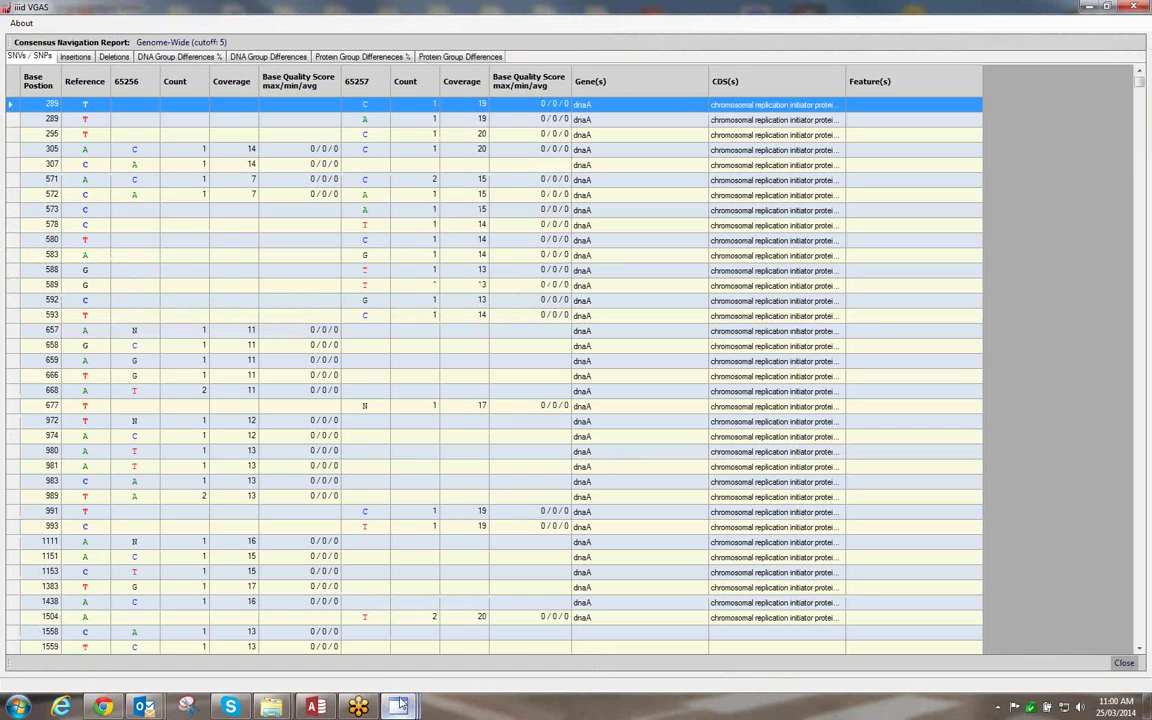
Recheck the consensus options, and list the DNA group differences in percent in the navigation report
mouse_move(398, 706)
left_click(400, 632)
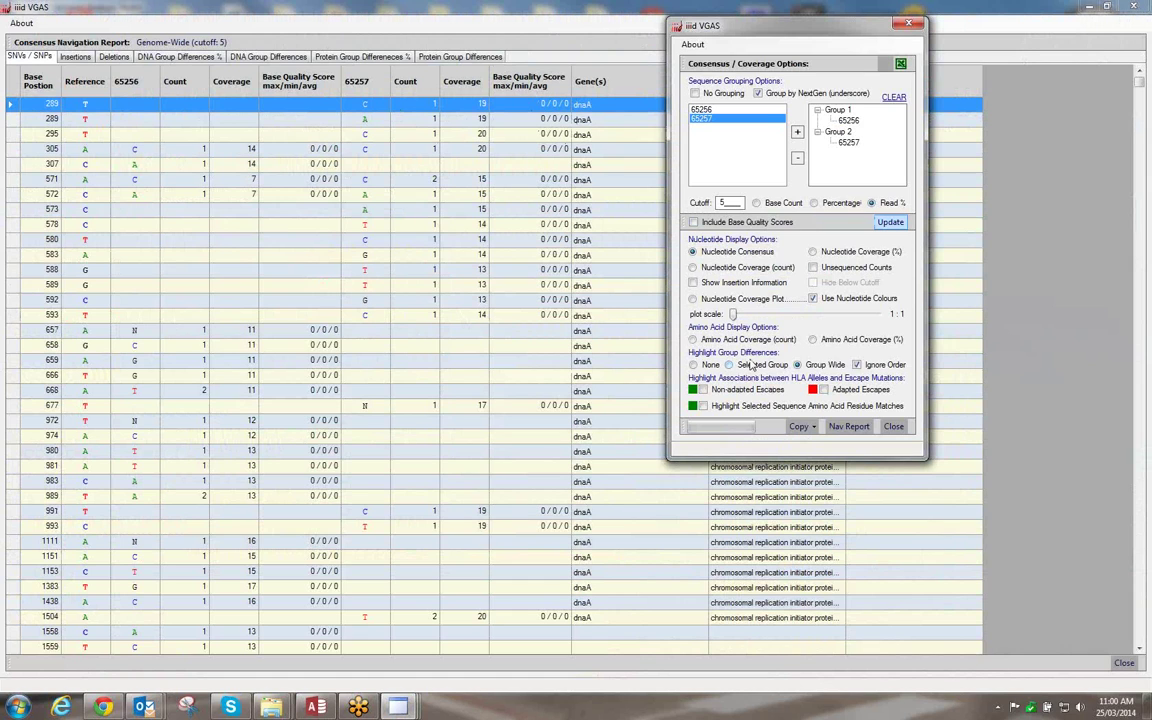
left_click(952, 366)
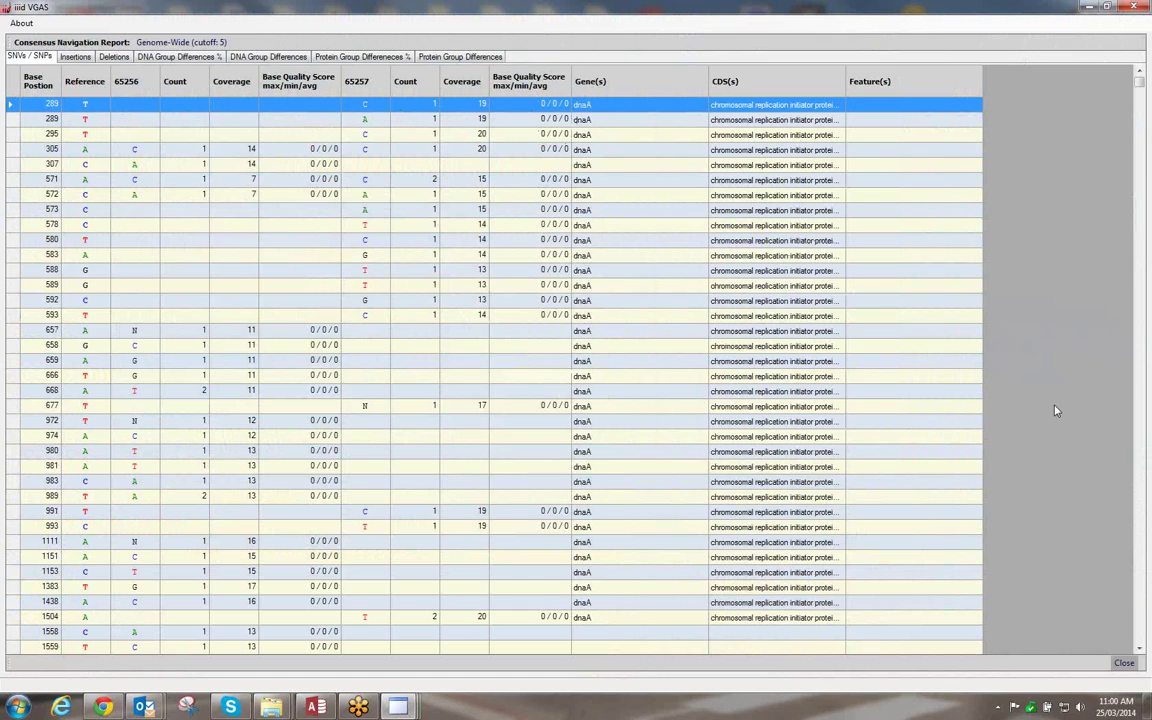
left_click_drag(1140, 88, 1000, 60)
left_click(178, 57)
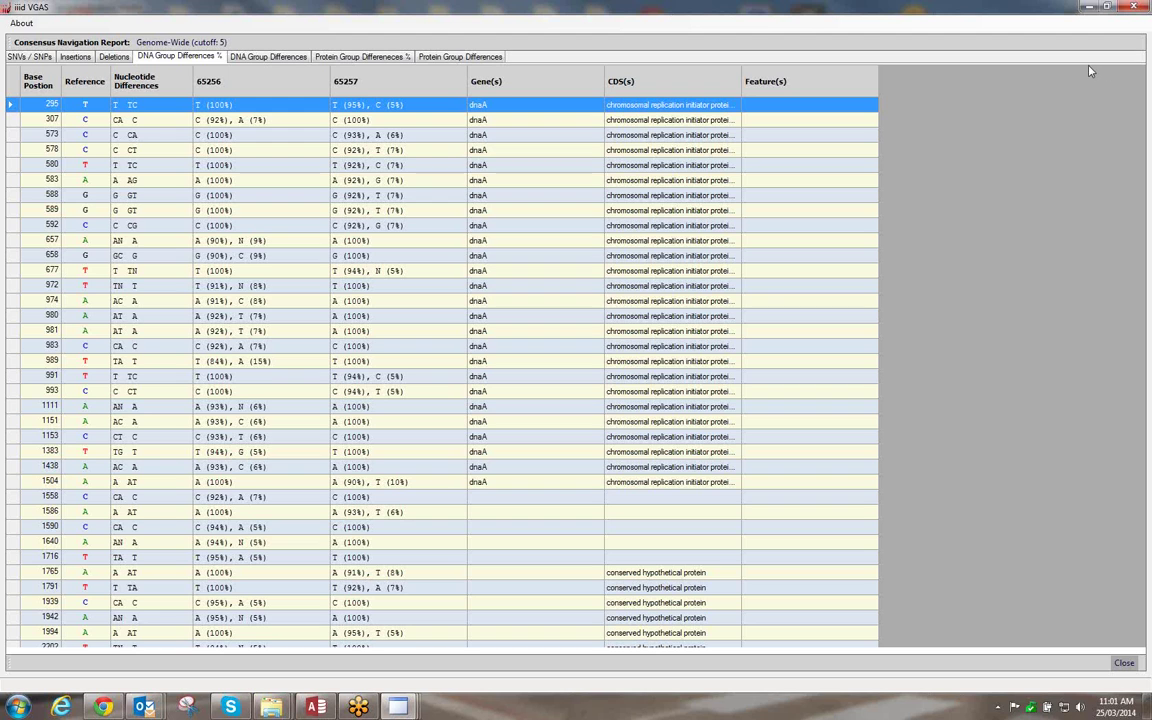
Restore and move the report window to uncover the alignment, and jump to the difference at base position 295
left_click(1109, 7)
left_click_drag(661, 165, 1019, 88)
left_click(855, 190)
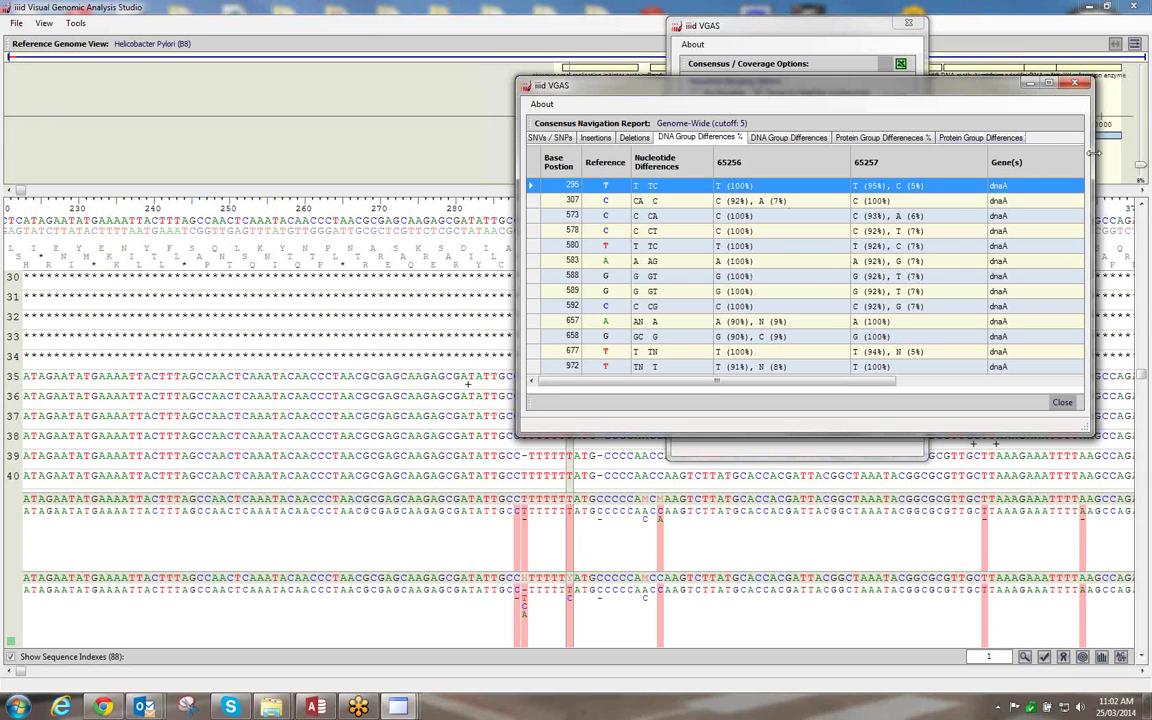
Maximize the navigation report and list the DNA group differences as read counts
left_click(1047, 84)
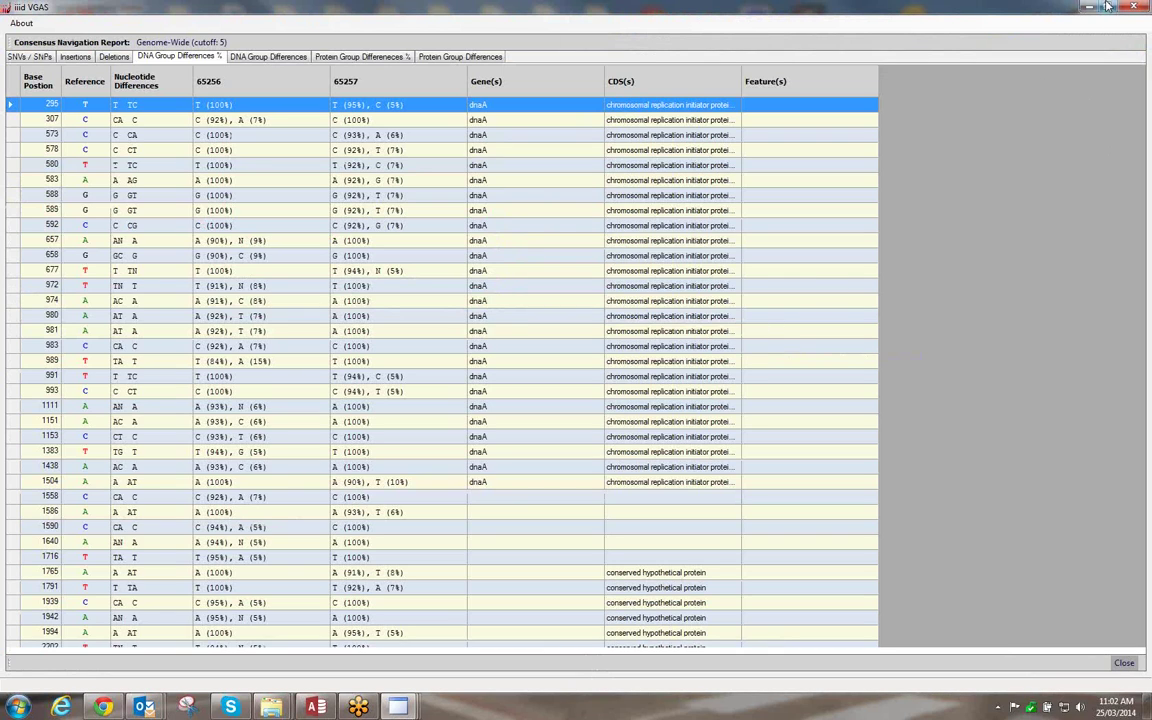
left_click(289, 58)
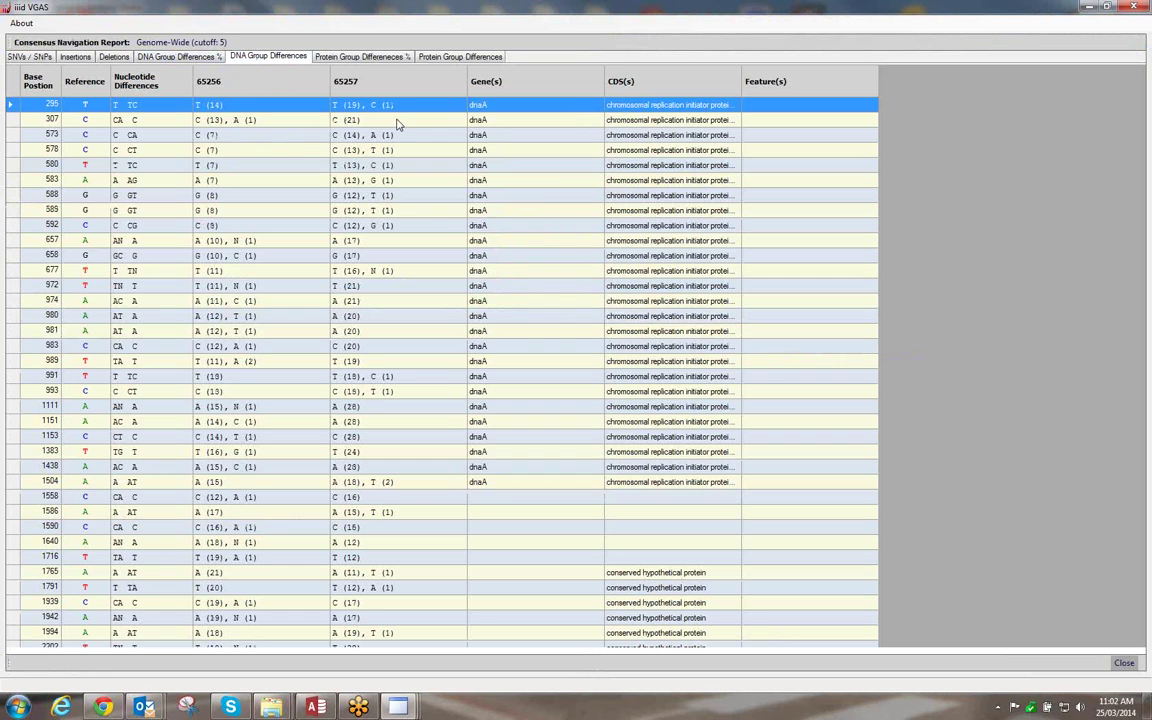
left_click(326, 58)
left_click(296, 60)
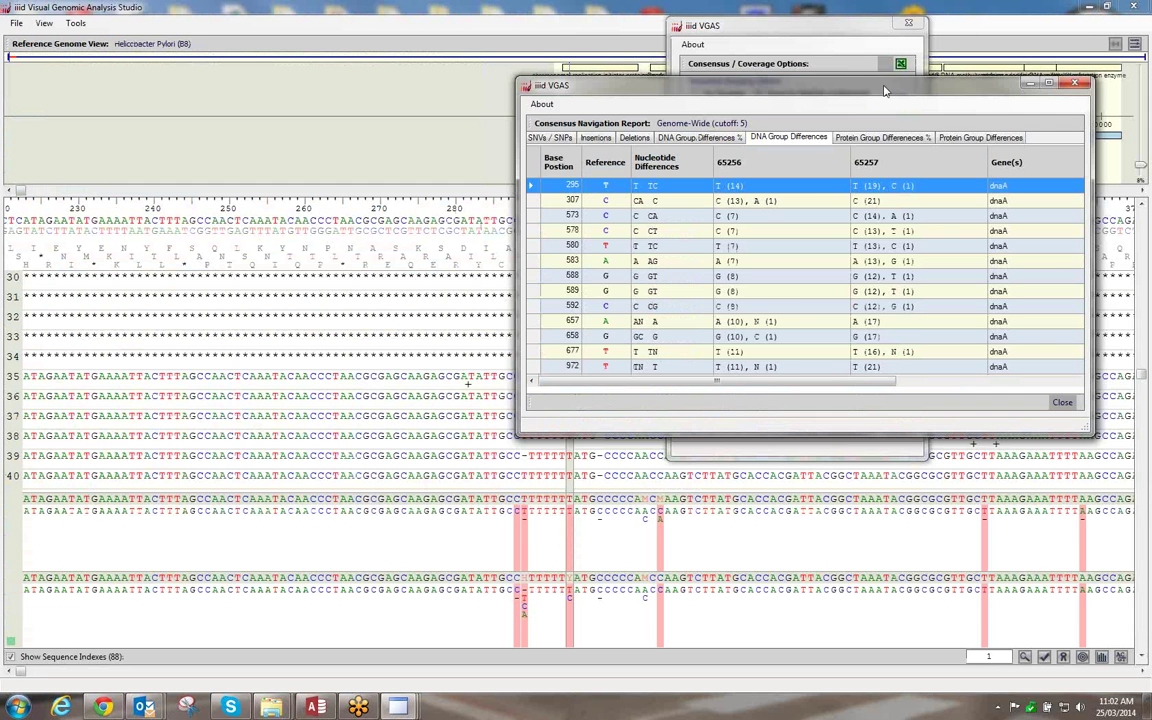
Restore the report window, move it aside and bring the main alignment at base 295 to the front
double_click(995, 8)
left_click_drag(893, 92, 971, 106)
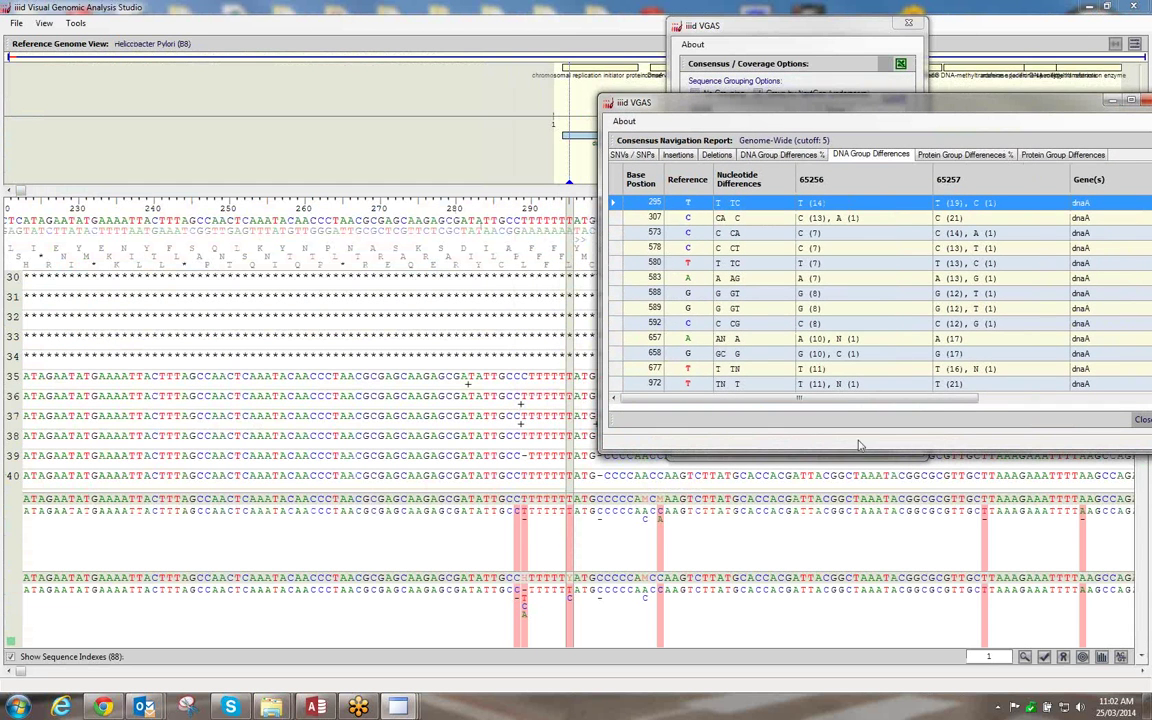
left_click(595, 182)
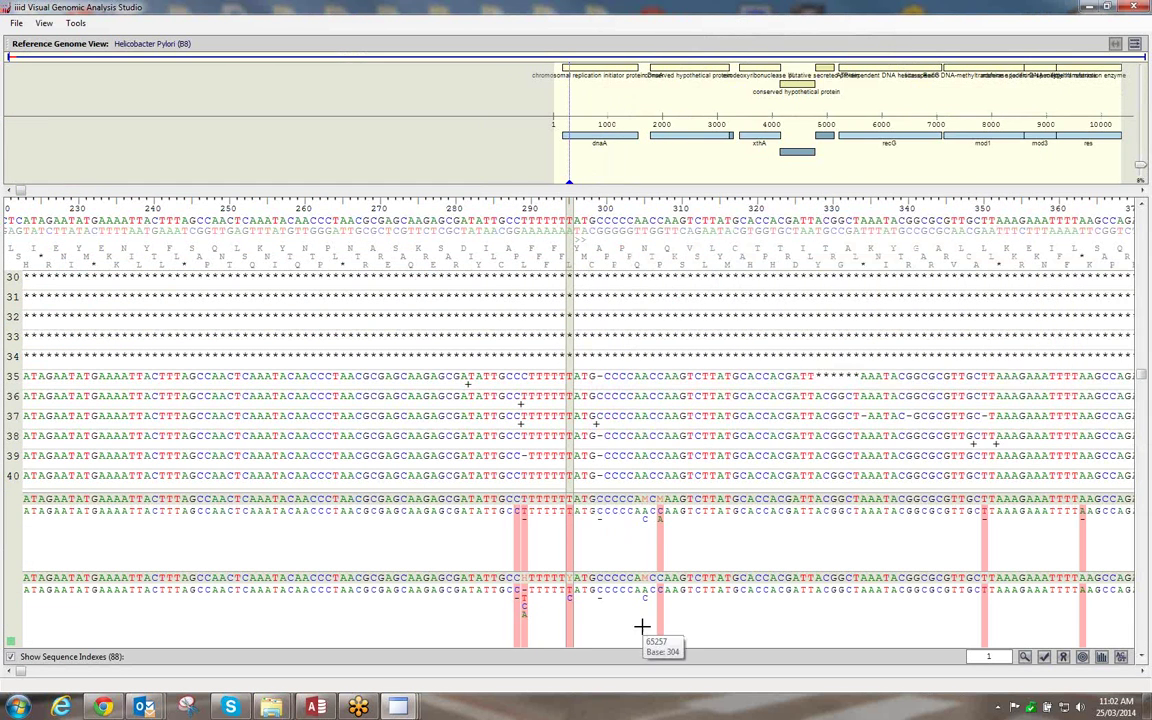
Bring back the genome-wide navigation report, jump to the DNA group difference at base position 307, enlarge the report and close it
mouse_move(400, 707)
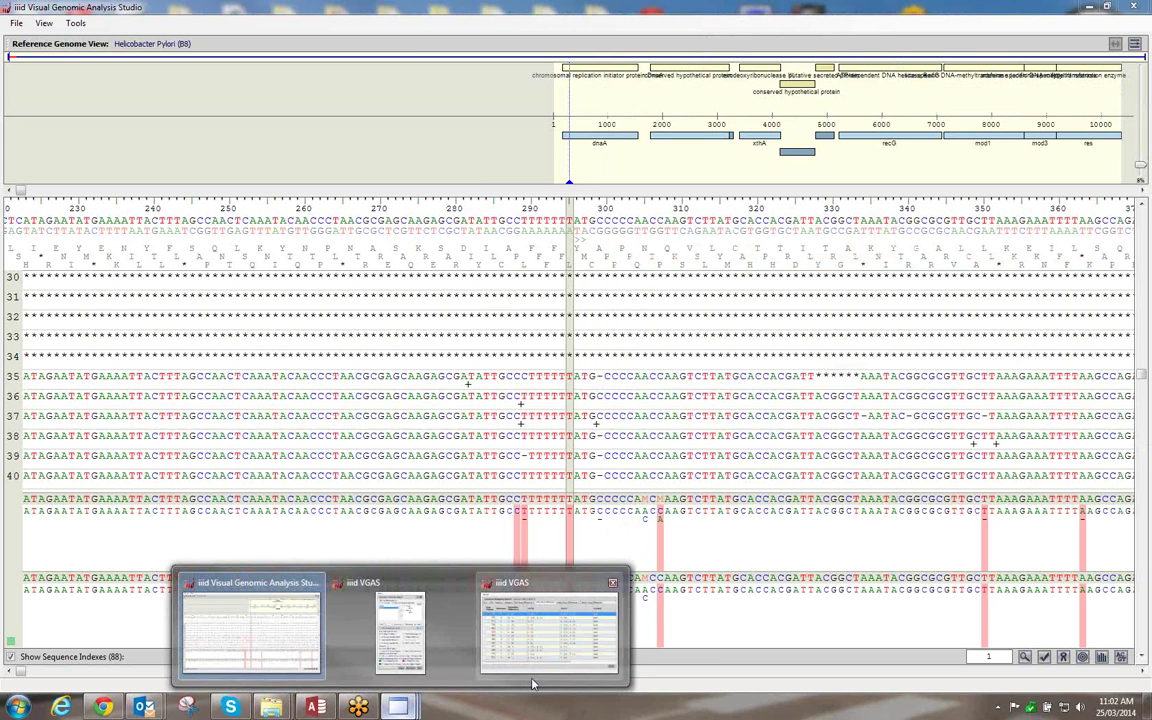
left_click(530, 628)
left_click_drag(595, 401, 200, 370)
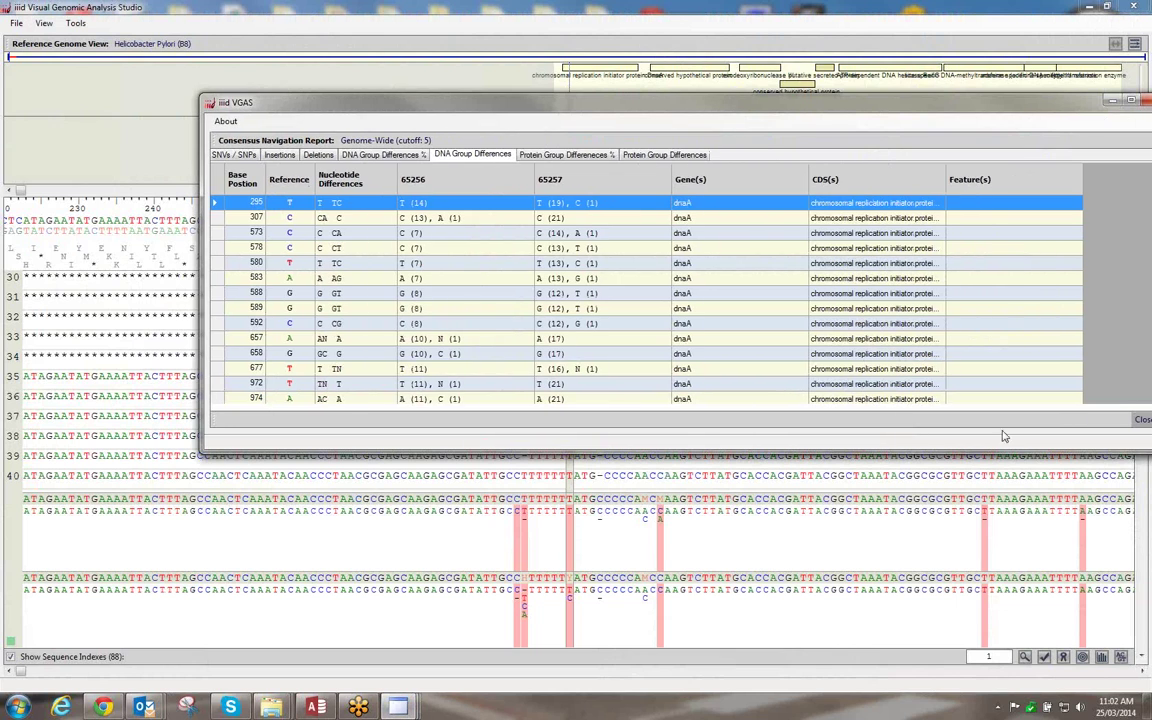
left_click_drag(752, 104, 607, 310)
left_click(720, 424)
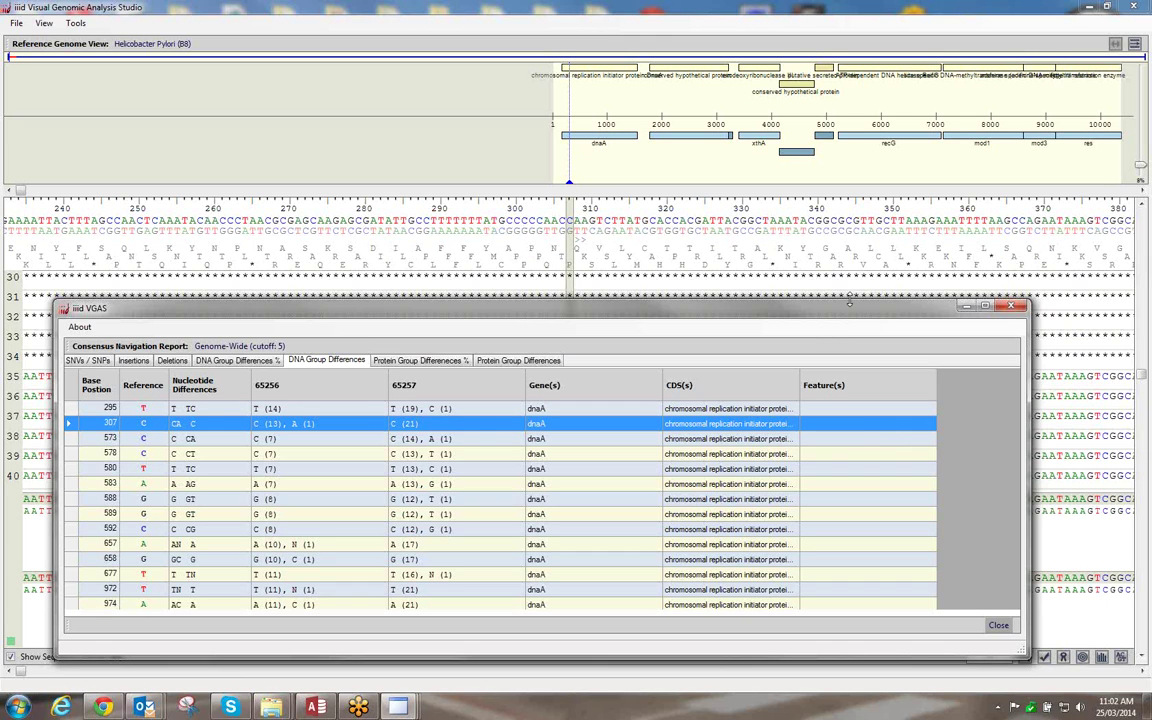
left_click_drag(848, 302, 848, 191)
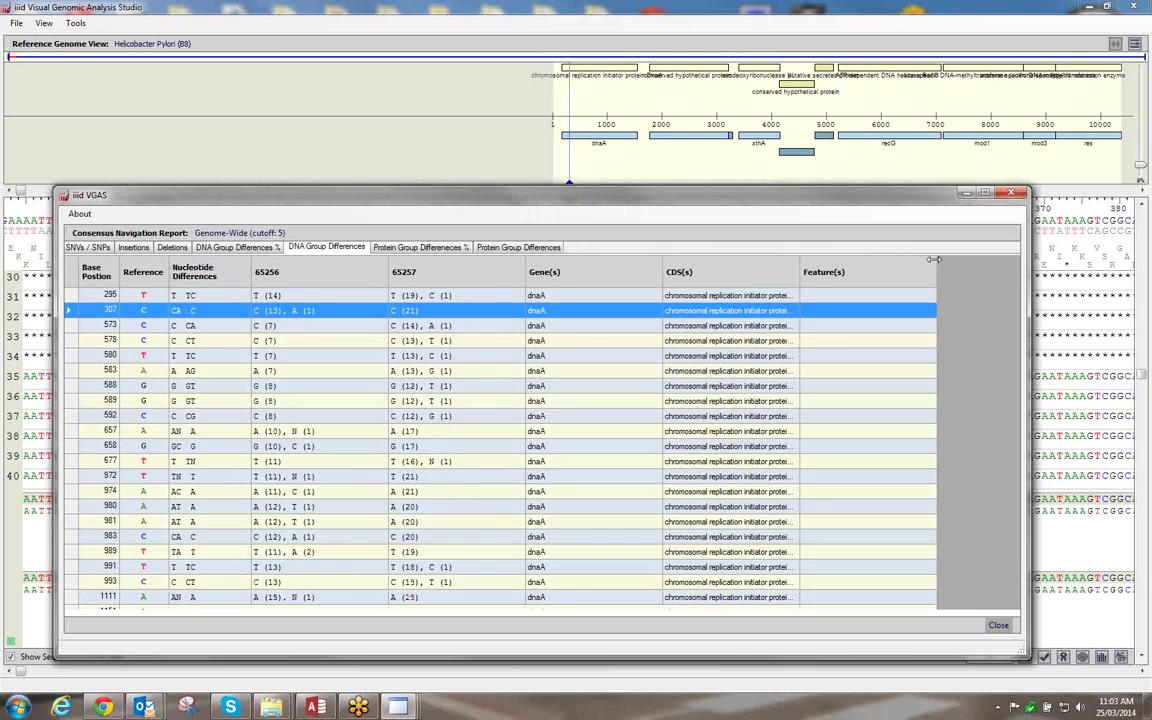
left_click_drag(1027, 304, 1027, 341)
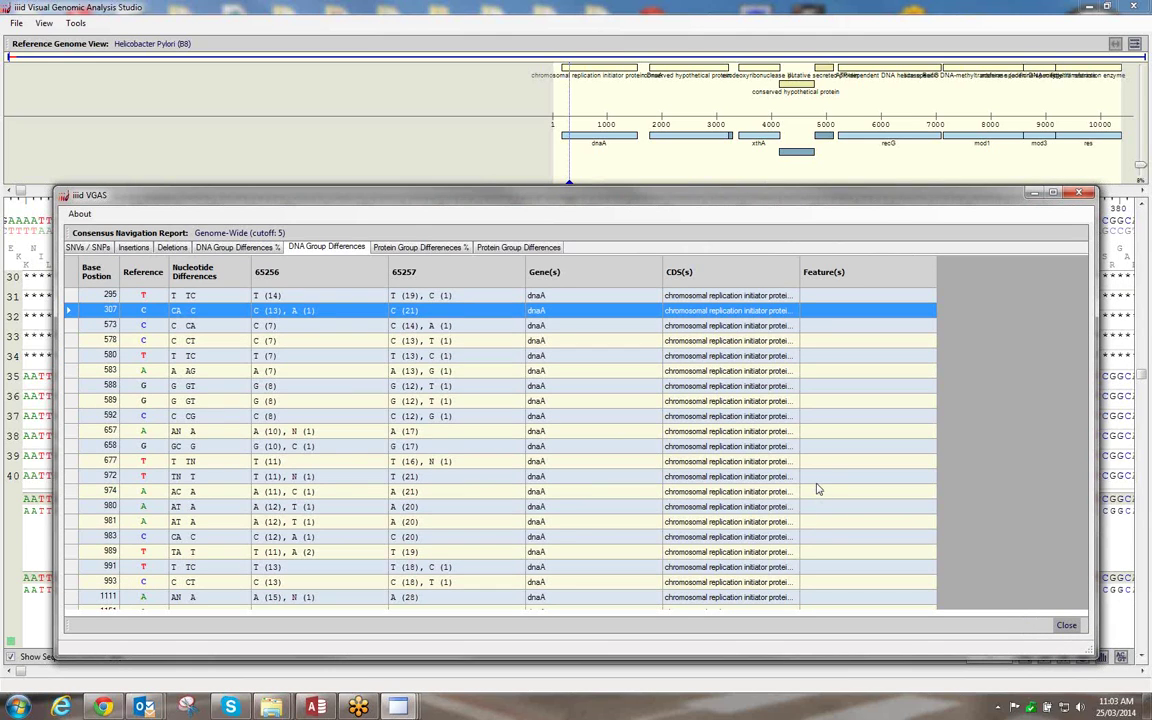
left_click(1080, 194)
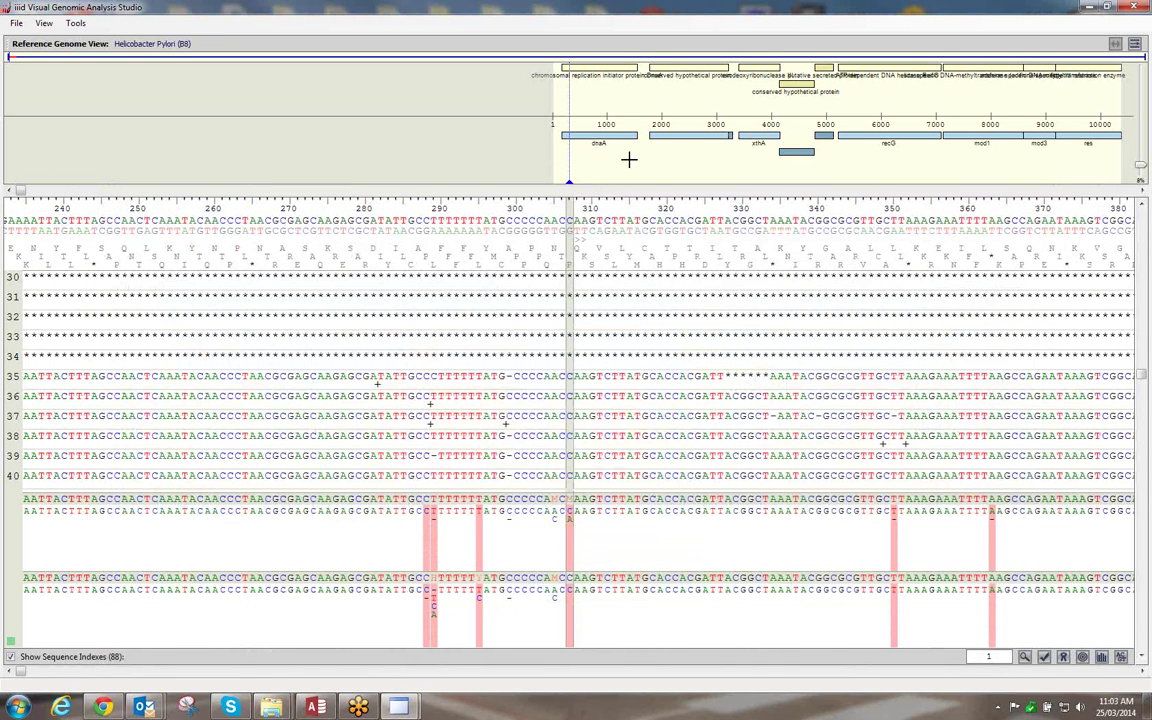
Remove the consensus panel from the alignment and load the dnaA gene from the reference genome view
right_click(652, 522)
mouse_move(725, 598)
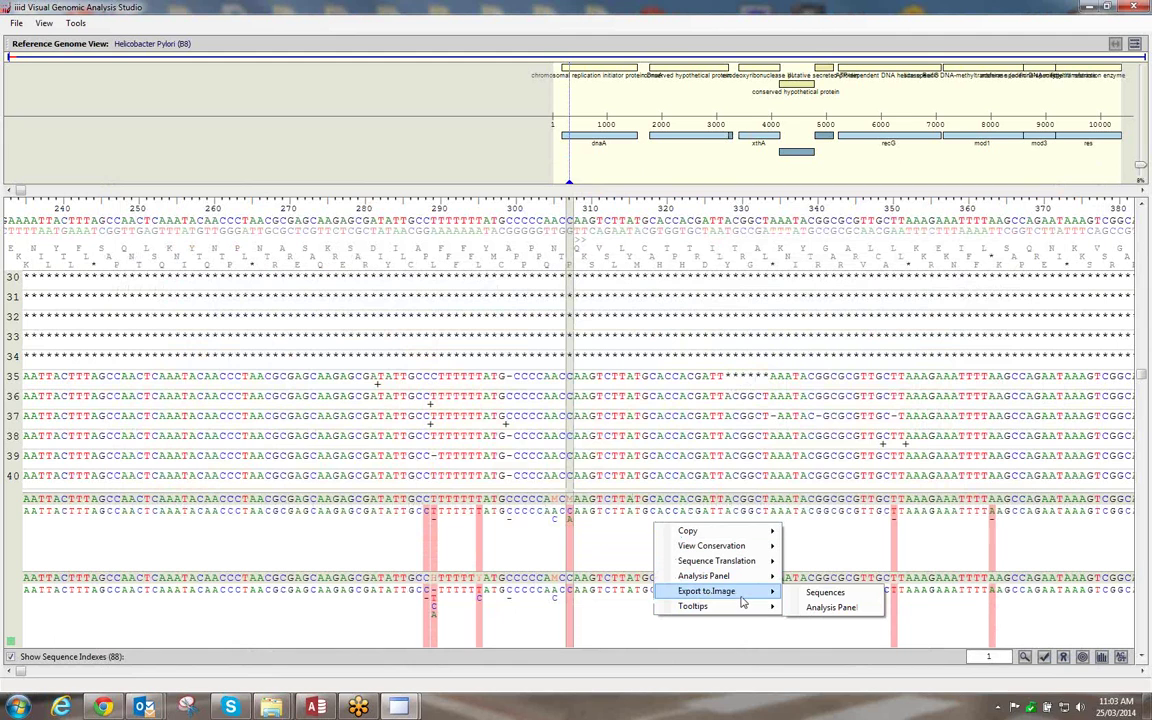
left_click(823, 589)
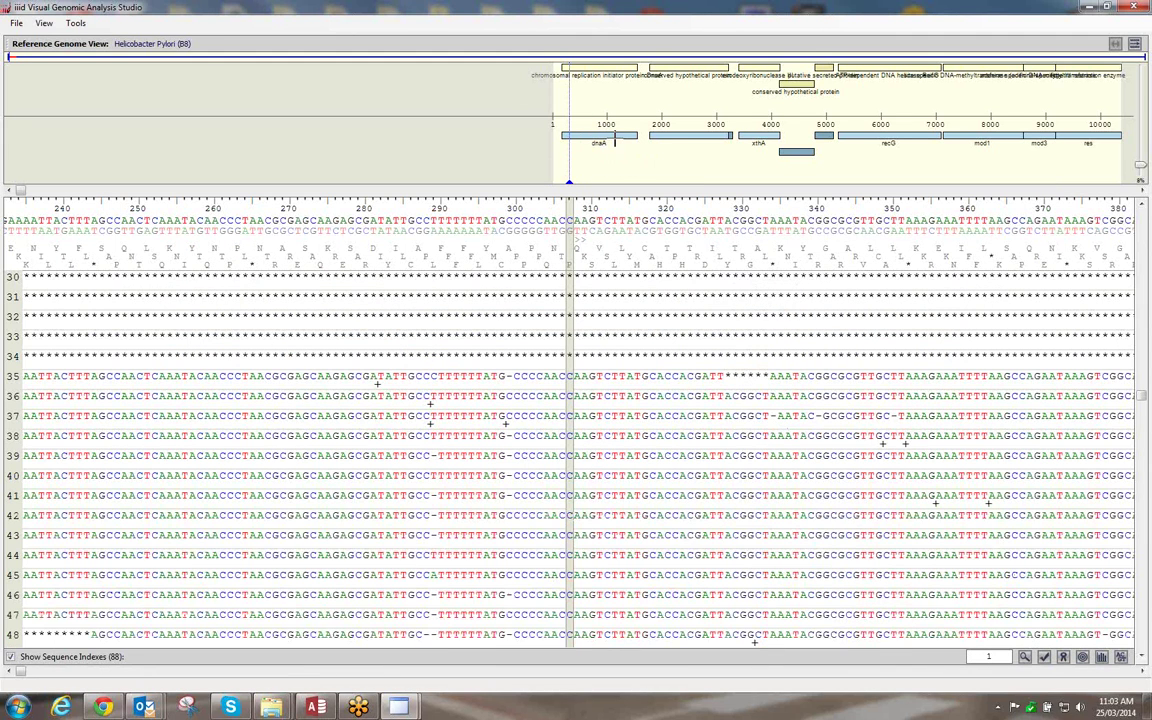
left_click(614, 138)
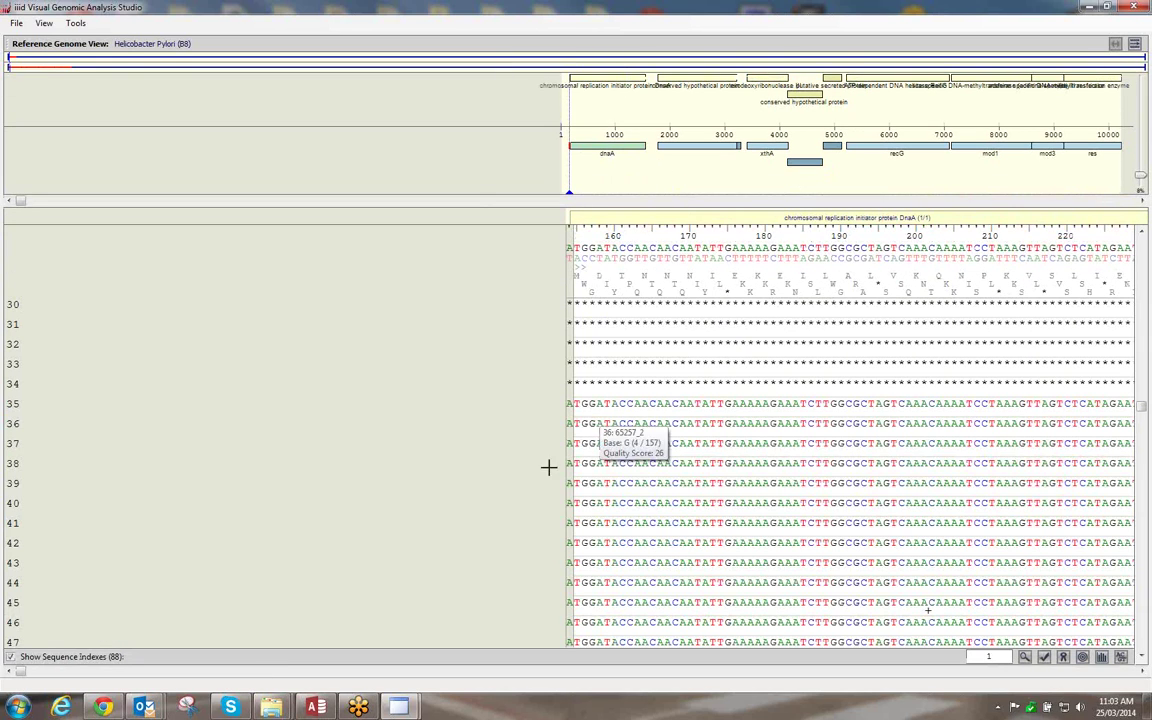
Close the old consensus options window and open new consensus options for the dnaA gene
mouse_move(399, 707)
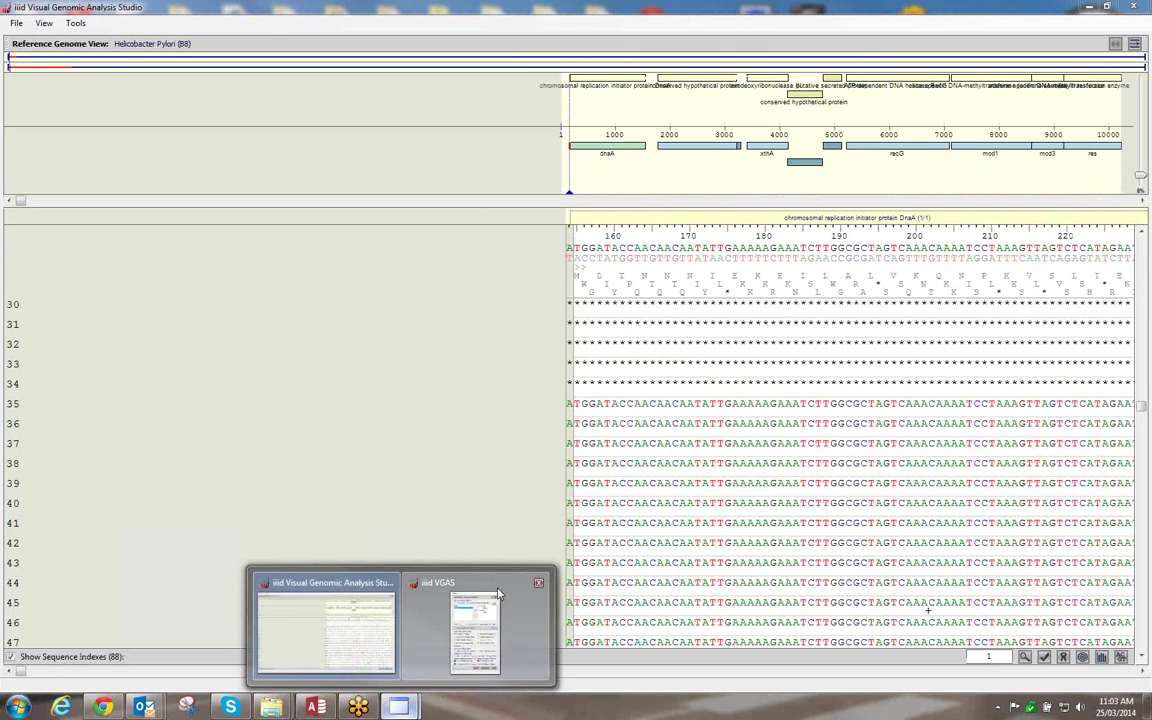
left_click(445, 585)
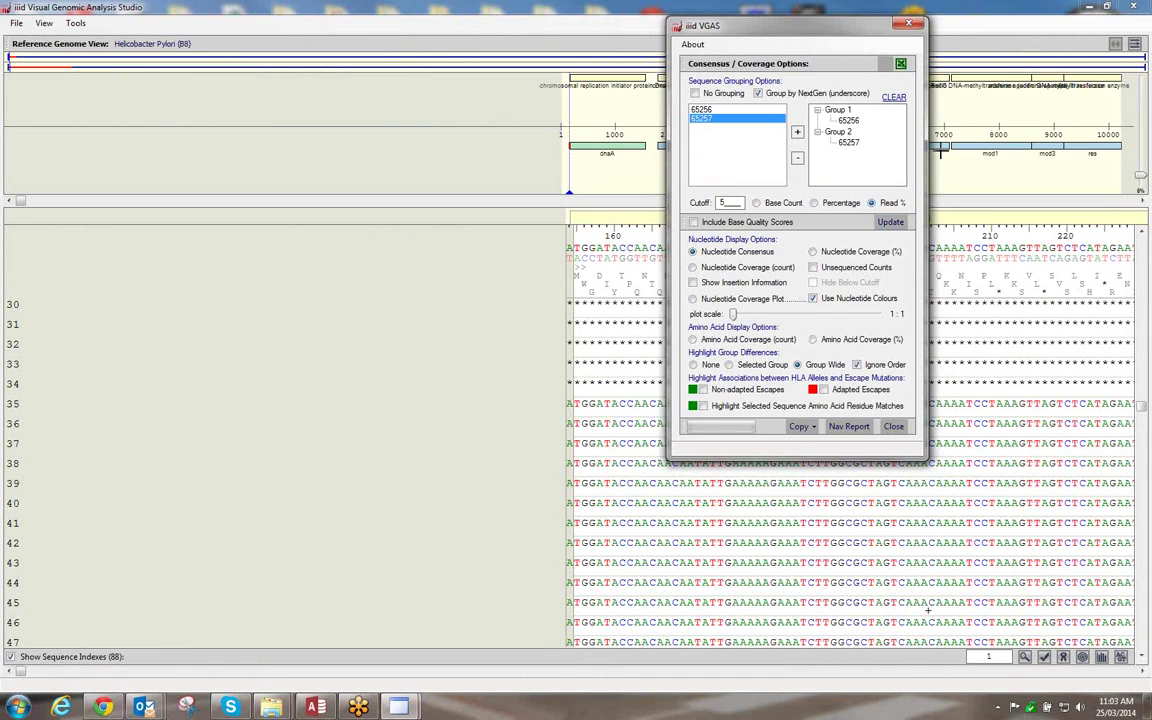
left_click(908, 22)
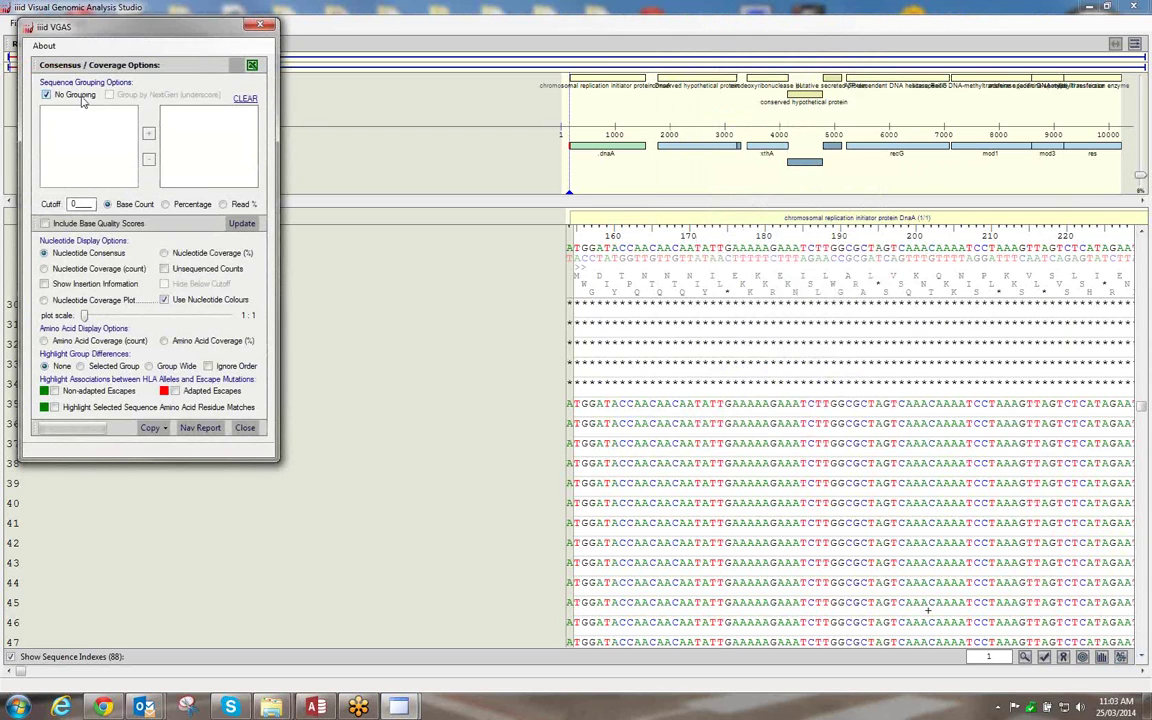
Group the reads by NextGen, adding sample 65256 as Group 1 and sample 65257 as Group 2
left_click(110, 94)
left_click(87, 111)
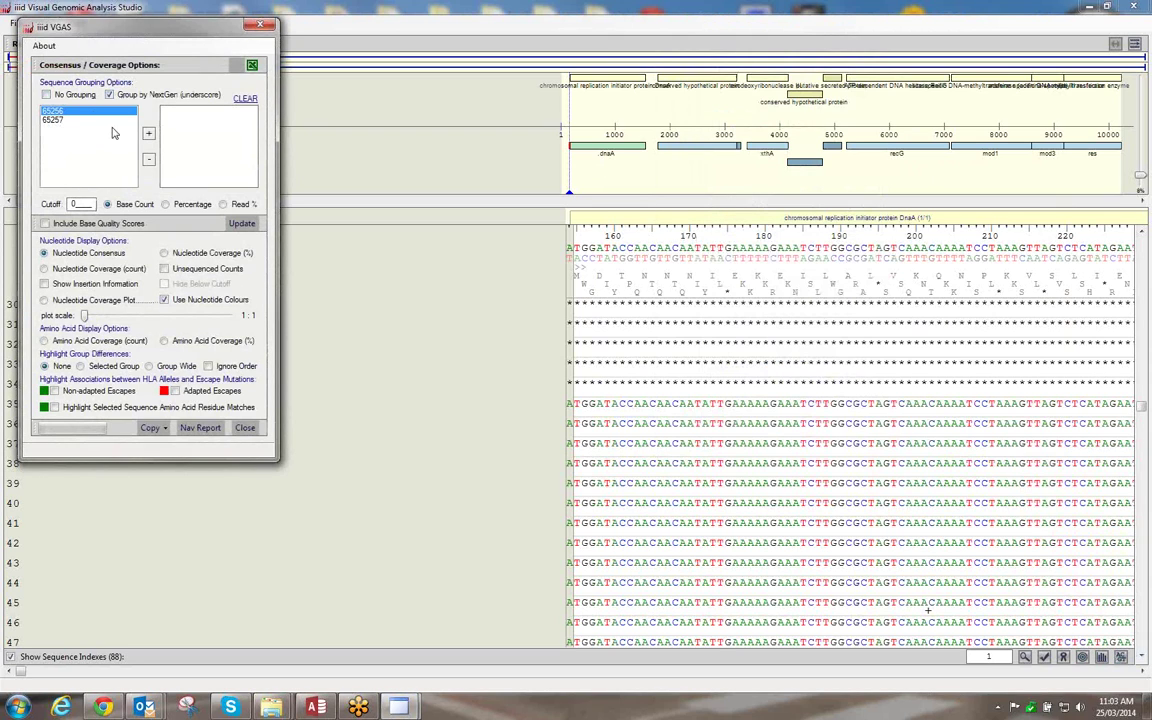
left_click(150, 136)
left_click(72, 118)
left_click(149, 135)
Set the consensus cutoff to 5 with Read % and update the dnaA consensus
double_click(72, 203)
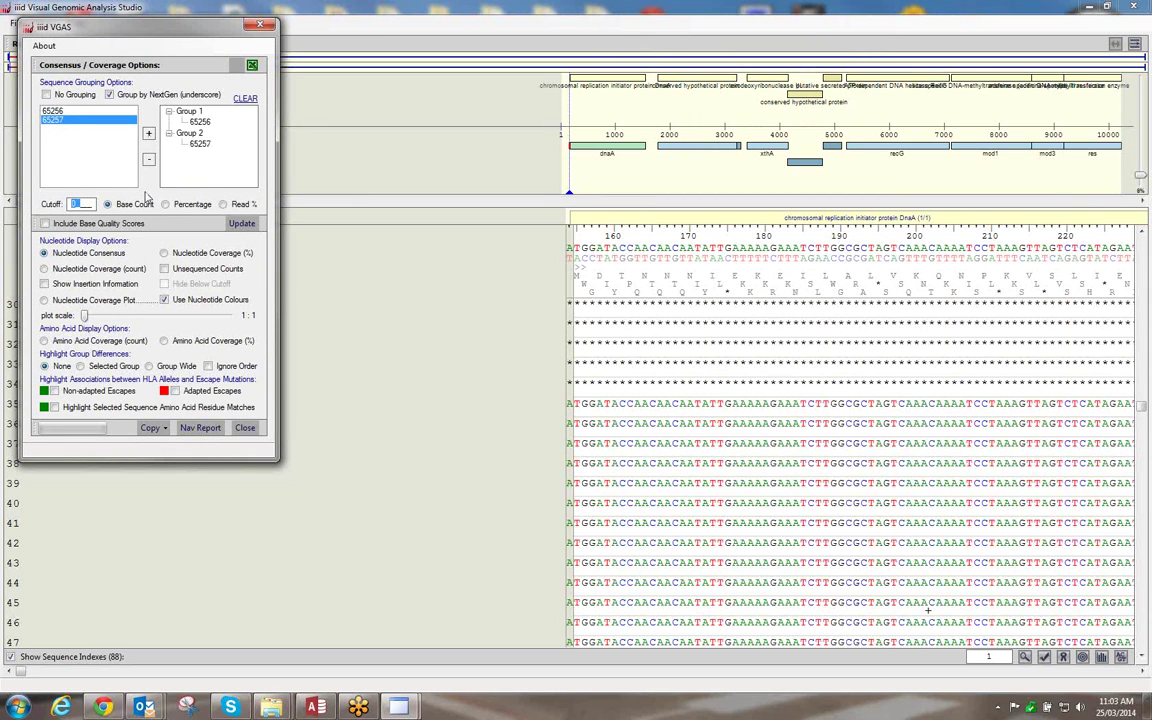
type("5")
left_click(224, 204)
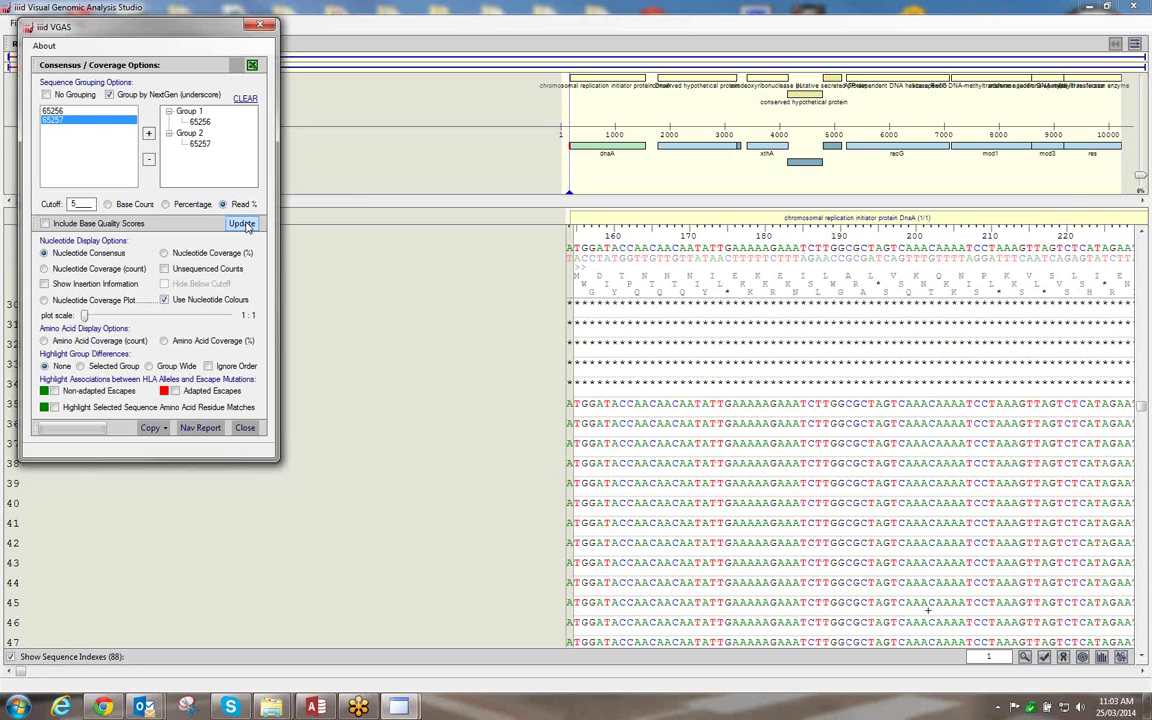
left_click(246, 225)
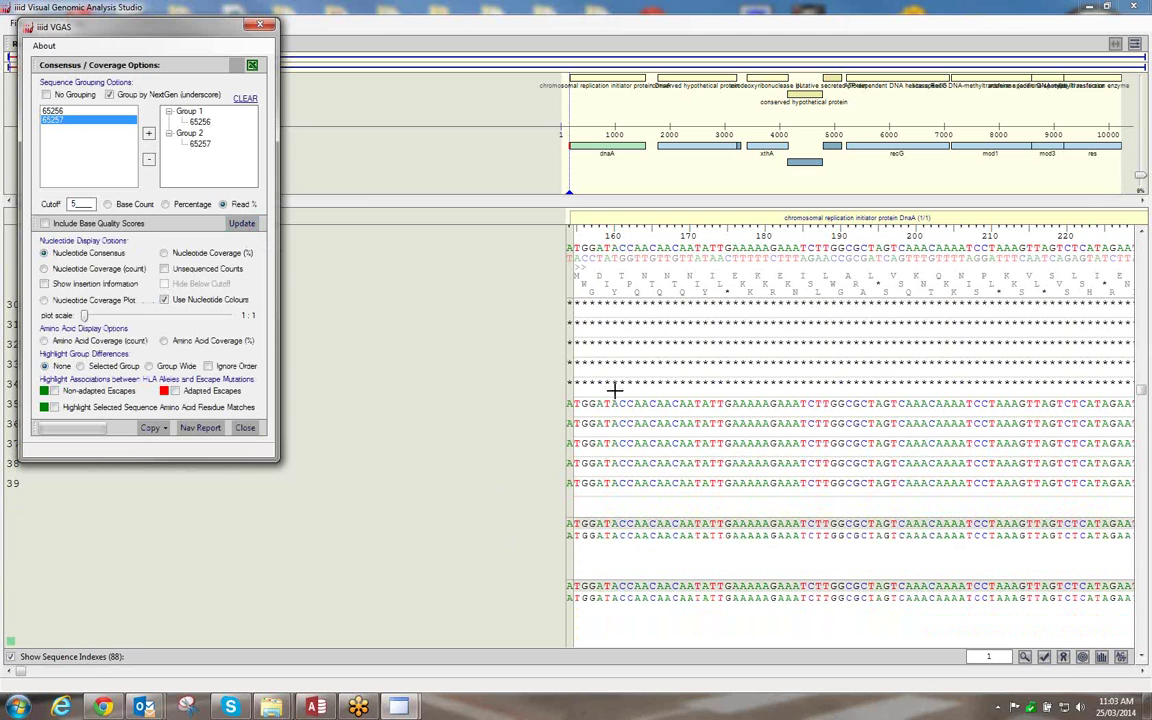
Generate the navigation report for dnaA, enlarge it and list the DNA group differences in percent
left_click(196, 429)
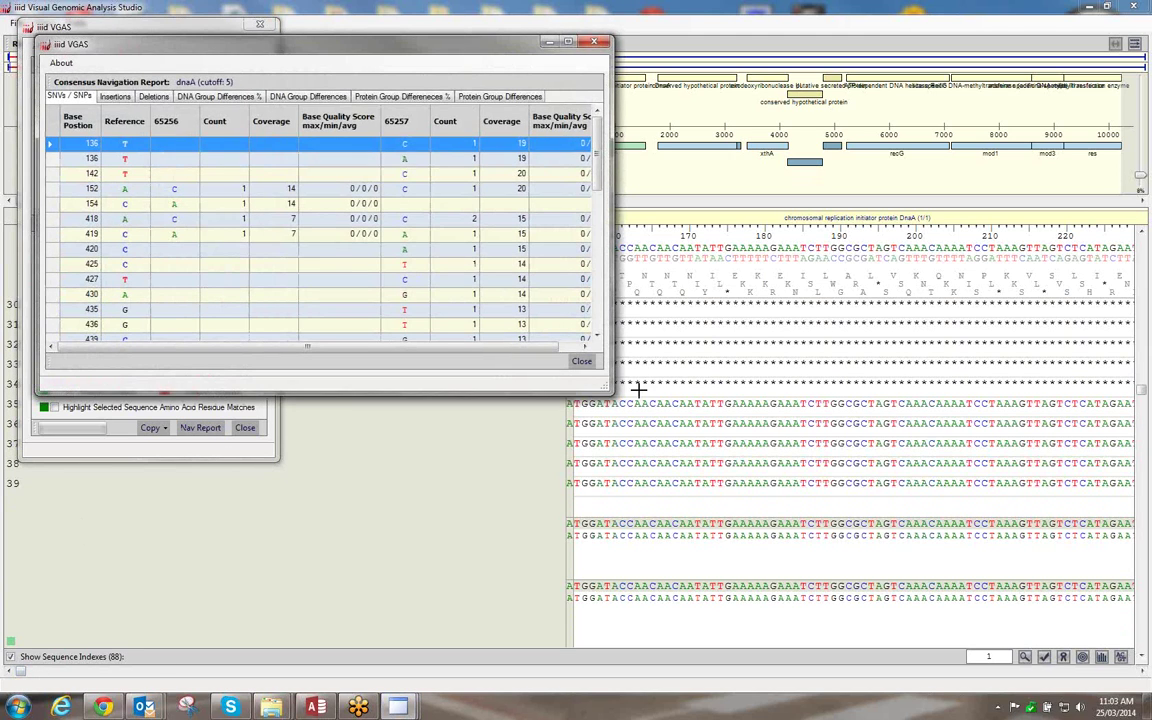
left_click_drag(607, 390, 843, 586)
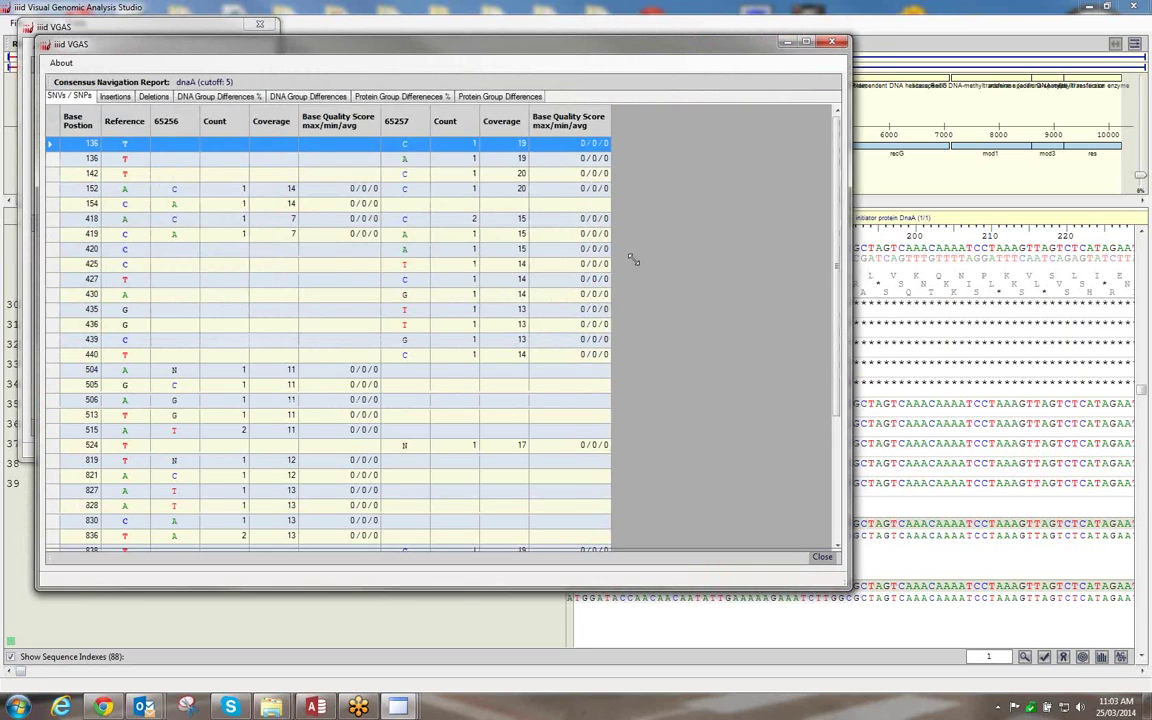
left_click(214, 97)
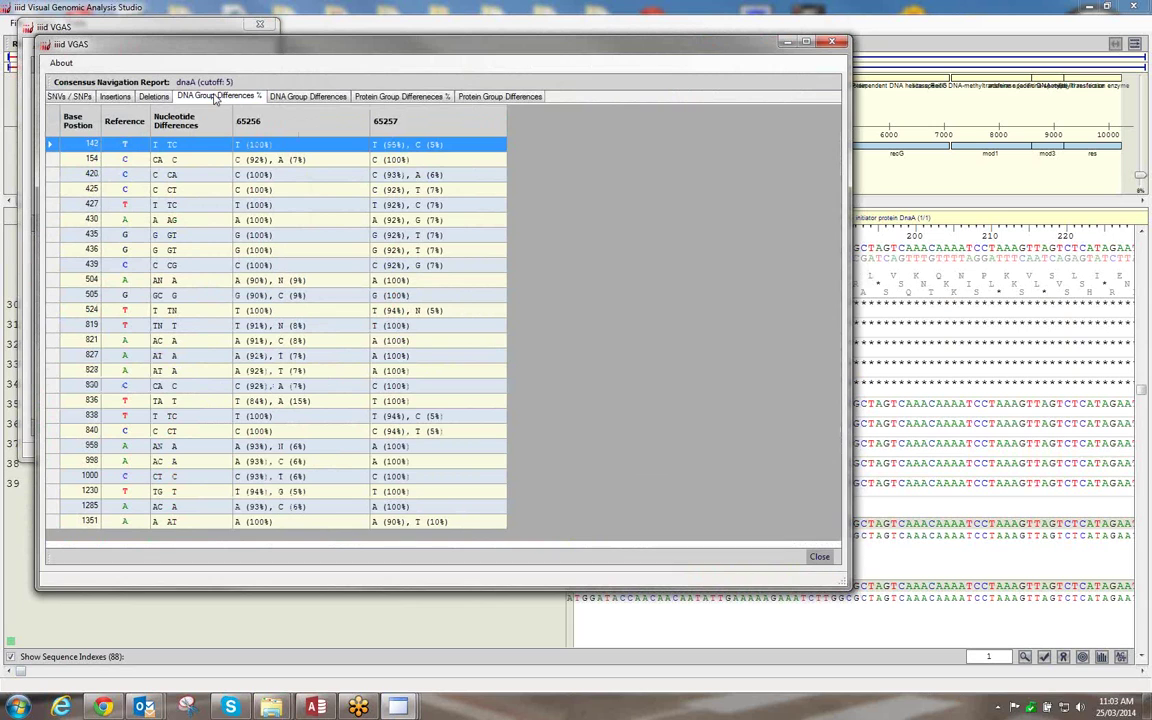
List the protein group differences in percent, jump to residues 48 and 52, and move the report aside to uncover the alignment
left_click(402, 97)
left_click_drag(398, 45, 724, 169)
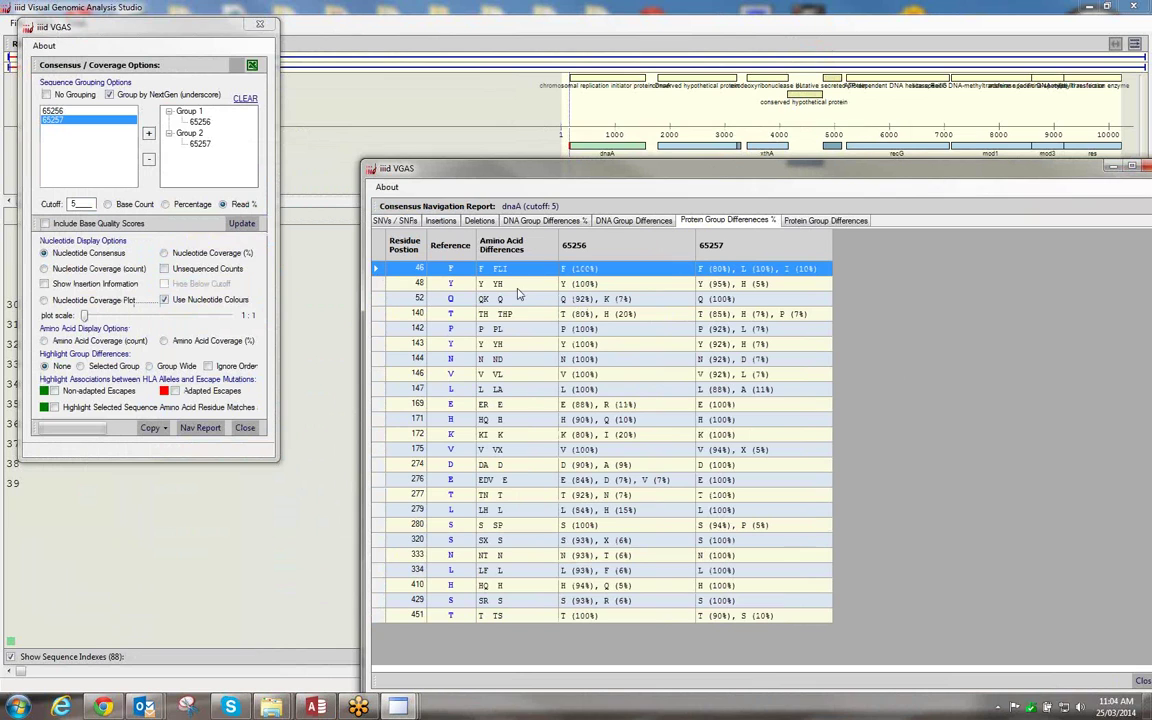
left_click(566, 285)
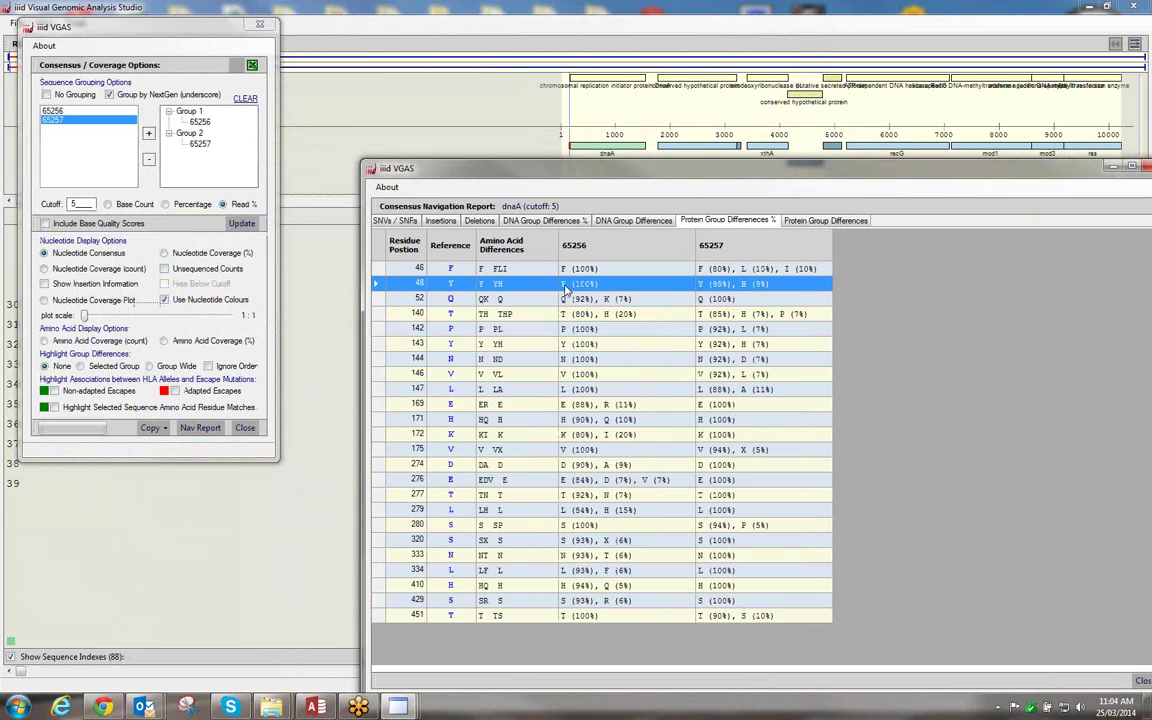
left_click(566, 299)
left_click_drag(677, 173, 979, 176)
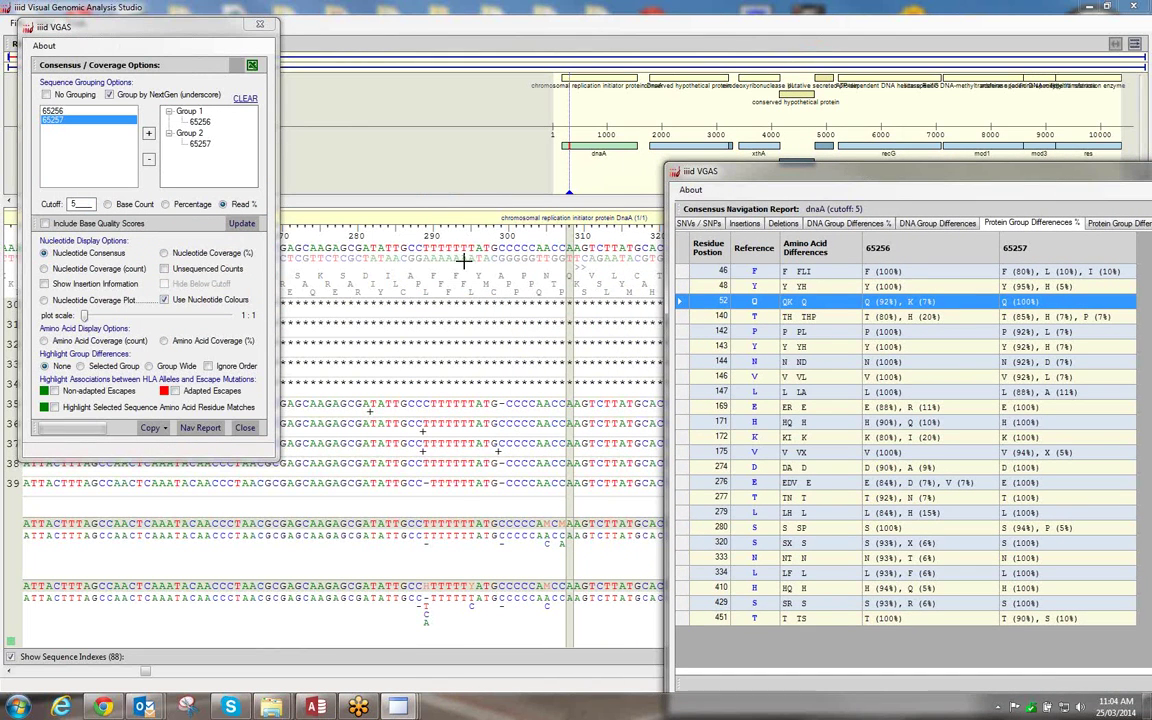
Display amino acid coverage as counts, jump to the protein differences at residues 146 and 277, and close the report
left_click(78, 342)
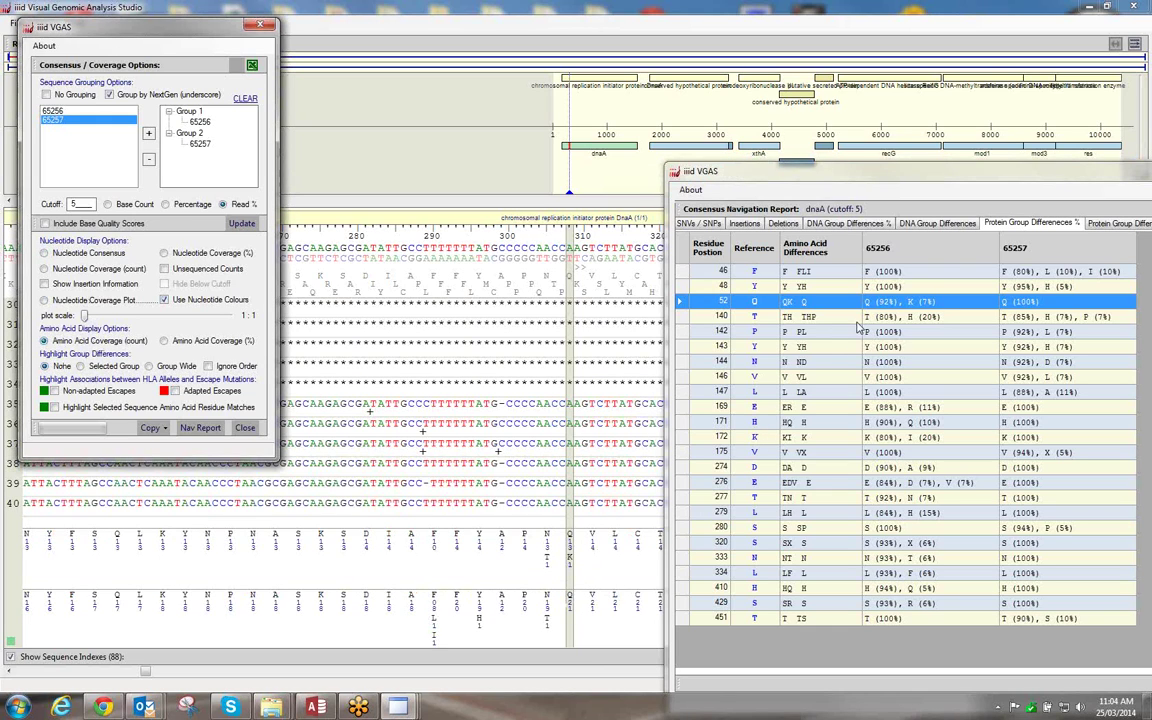
left_click_drag(976, 166, 951, 90)
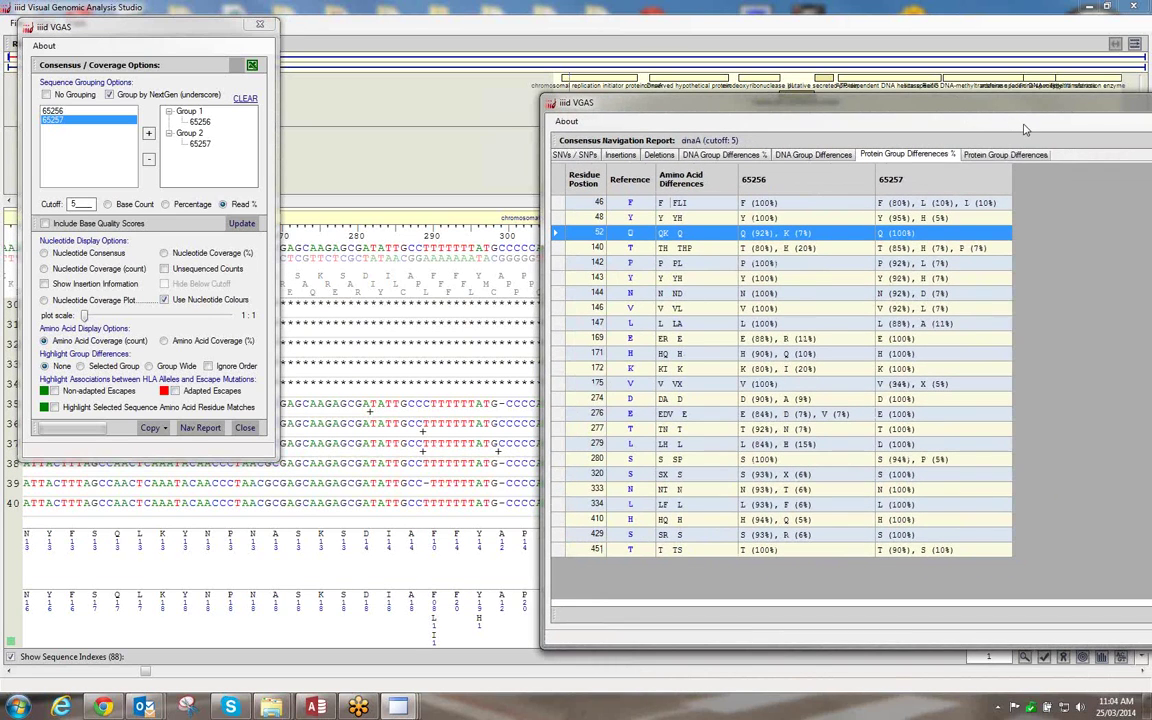
left_click(946, 308)
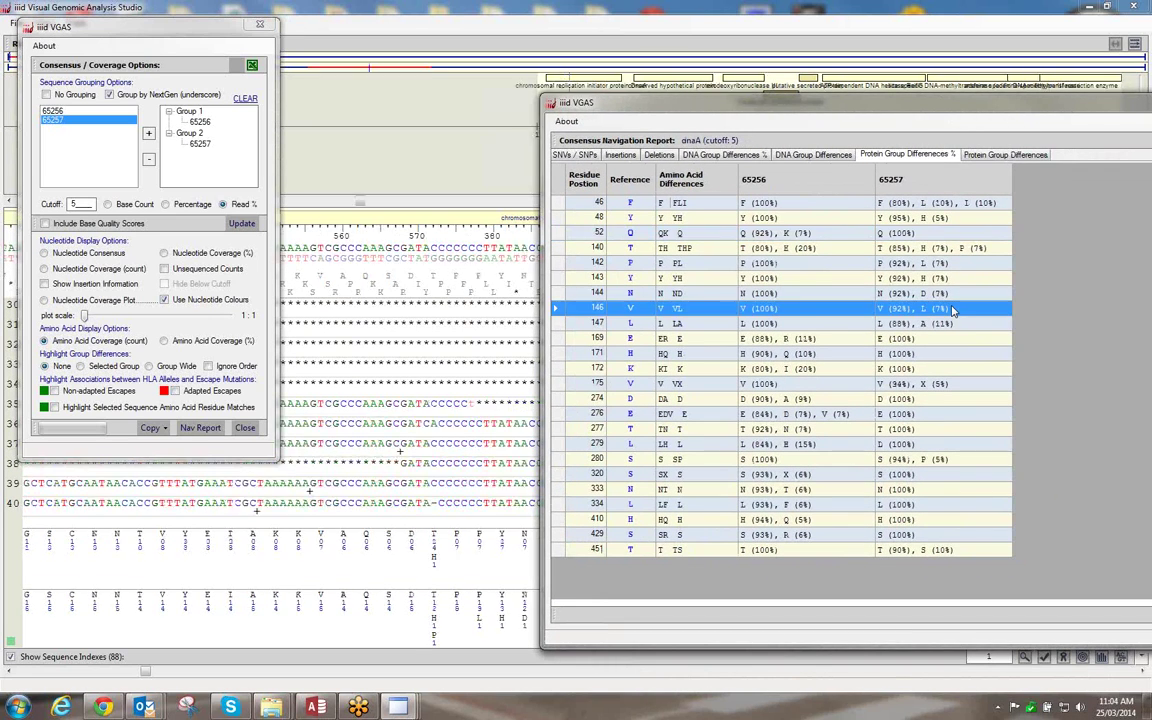
left_click(908, 429)
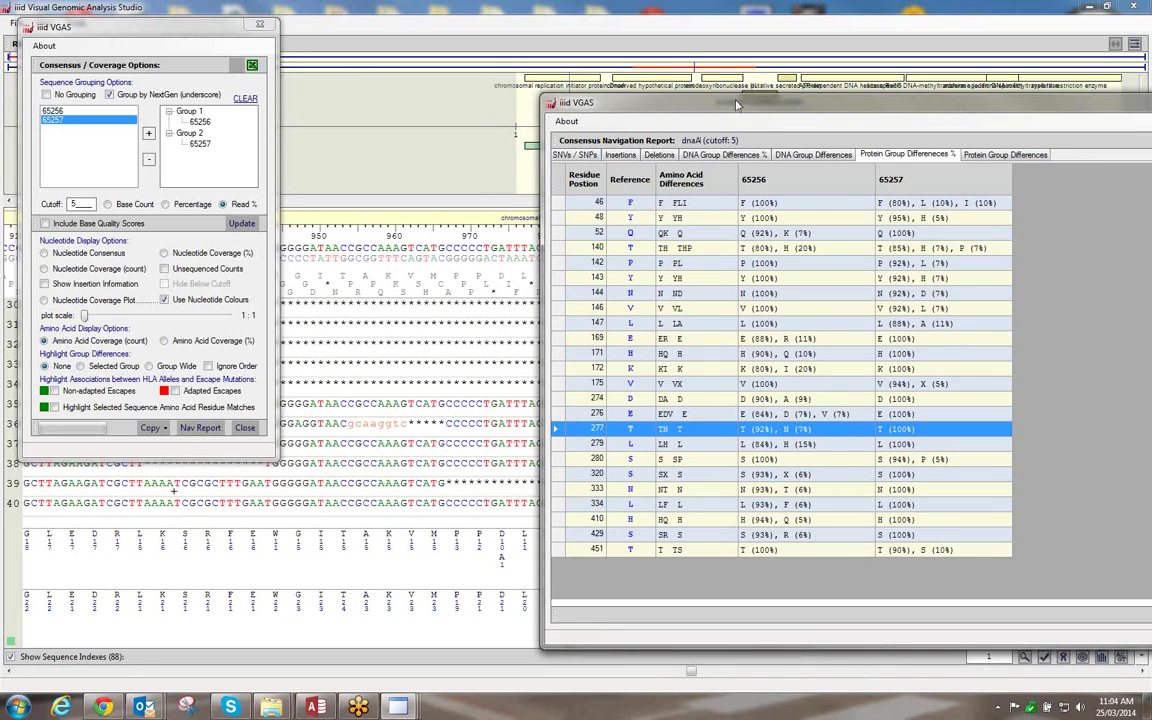
left_click_drag(730, 105, 457, 137)
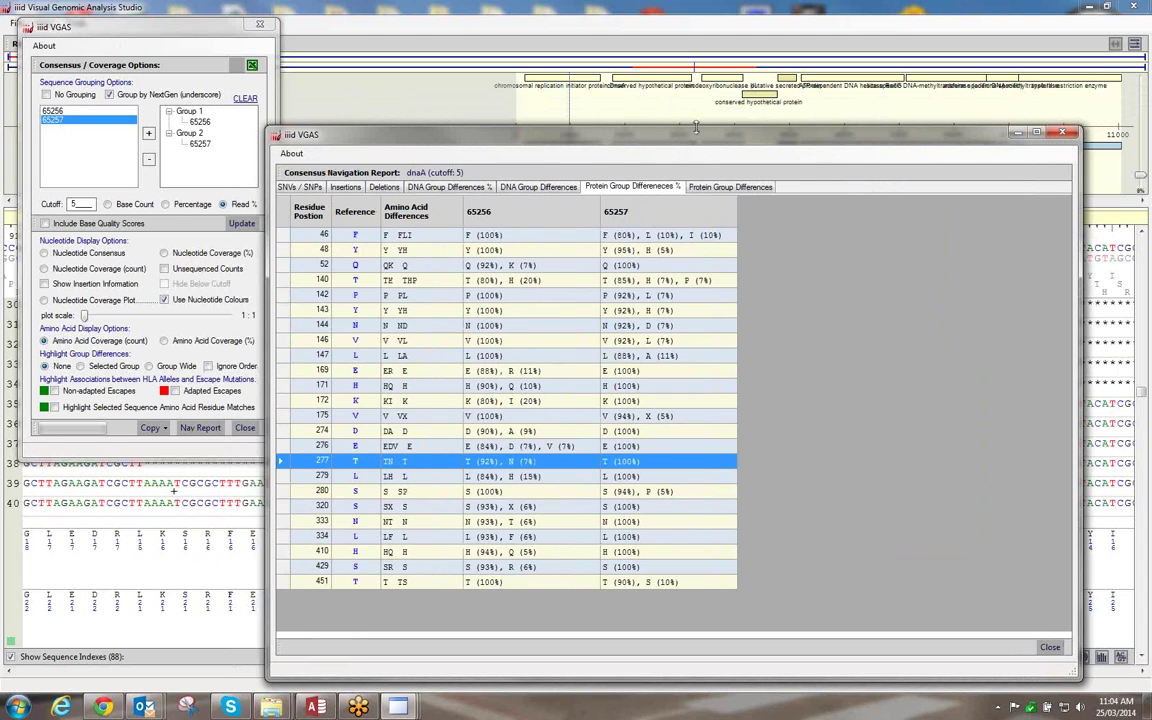
left_click(1062, 132)
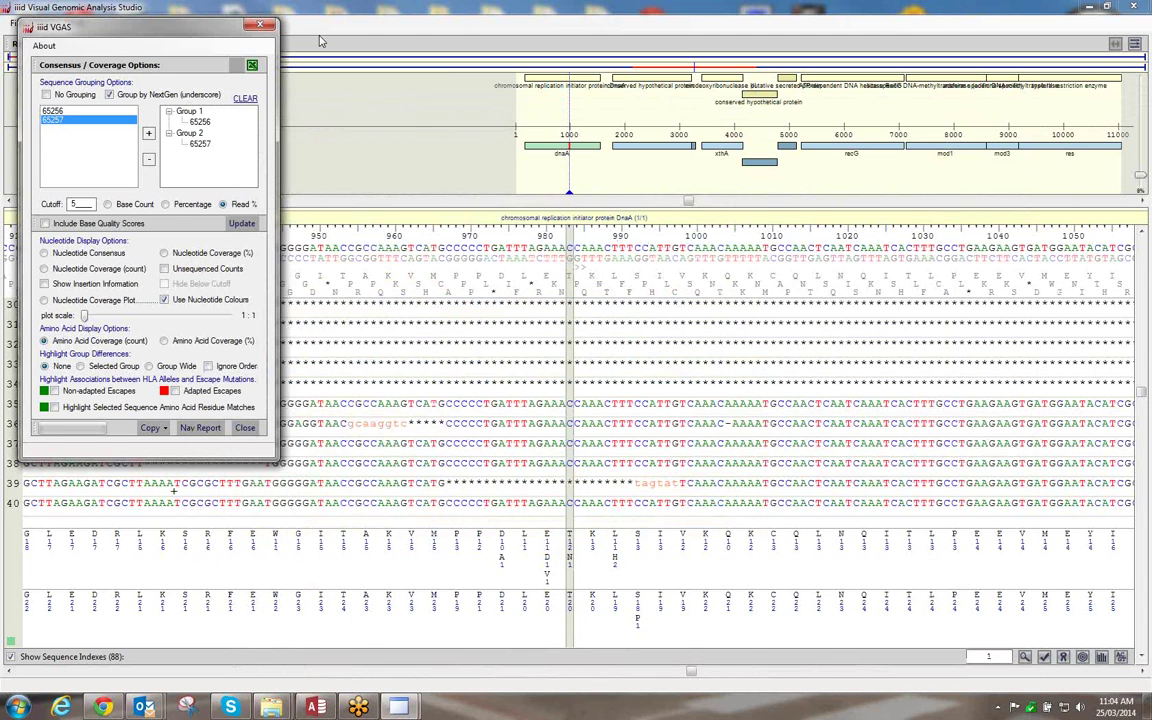
left_click(254, 66)
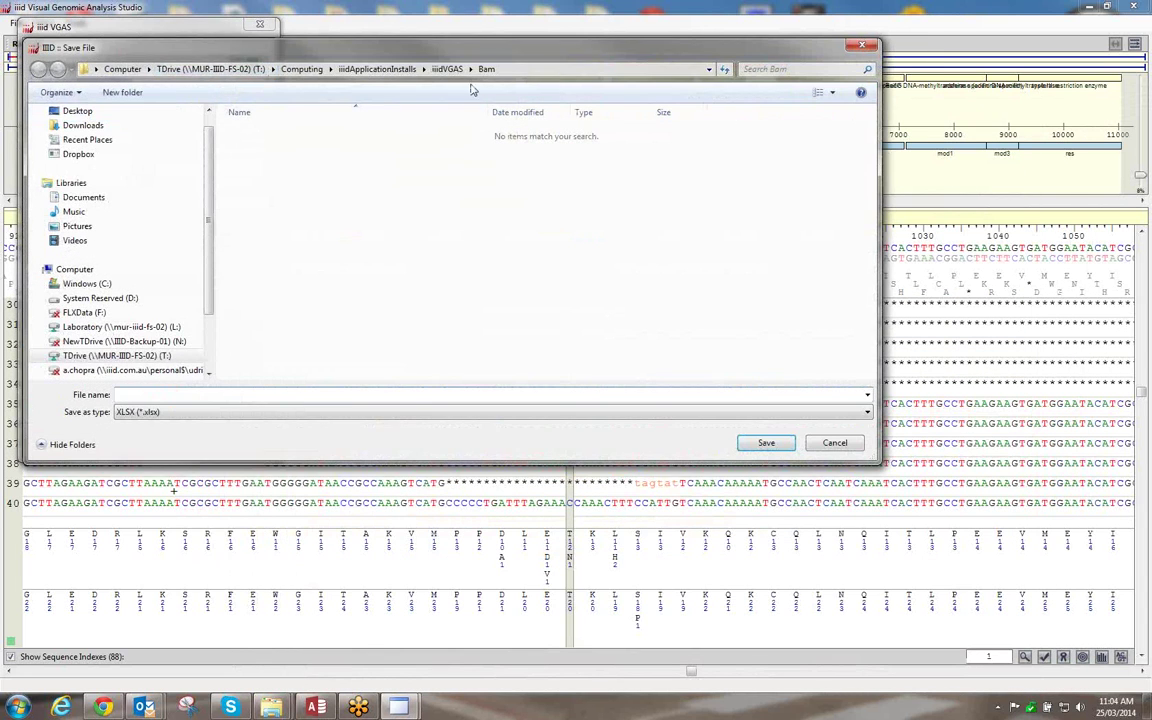
left_click_drag(445, 56, 700, 248)
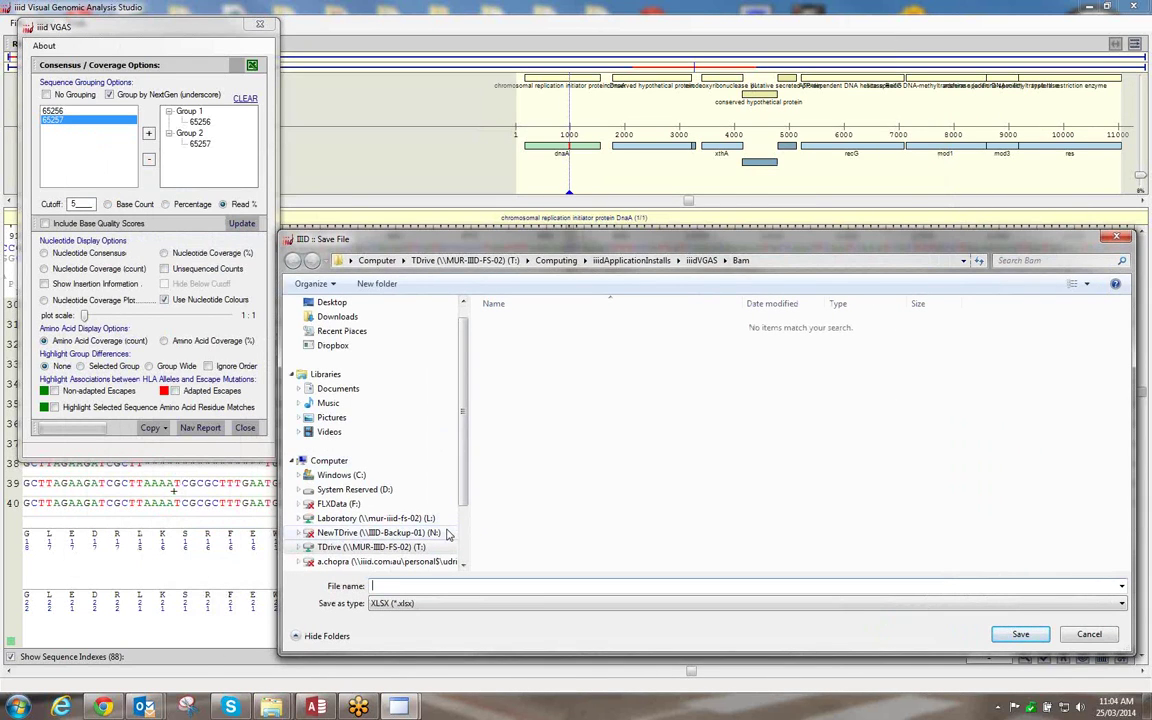
left_click(1090, 635)
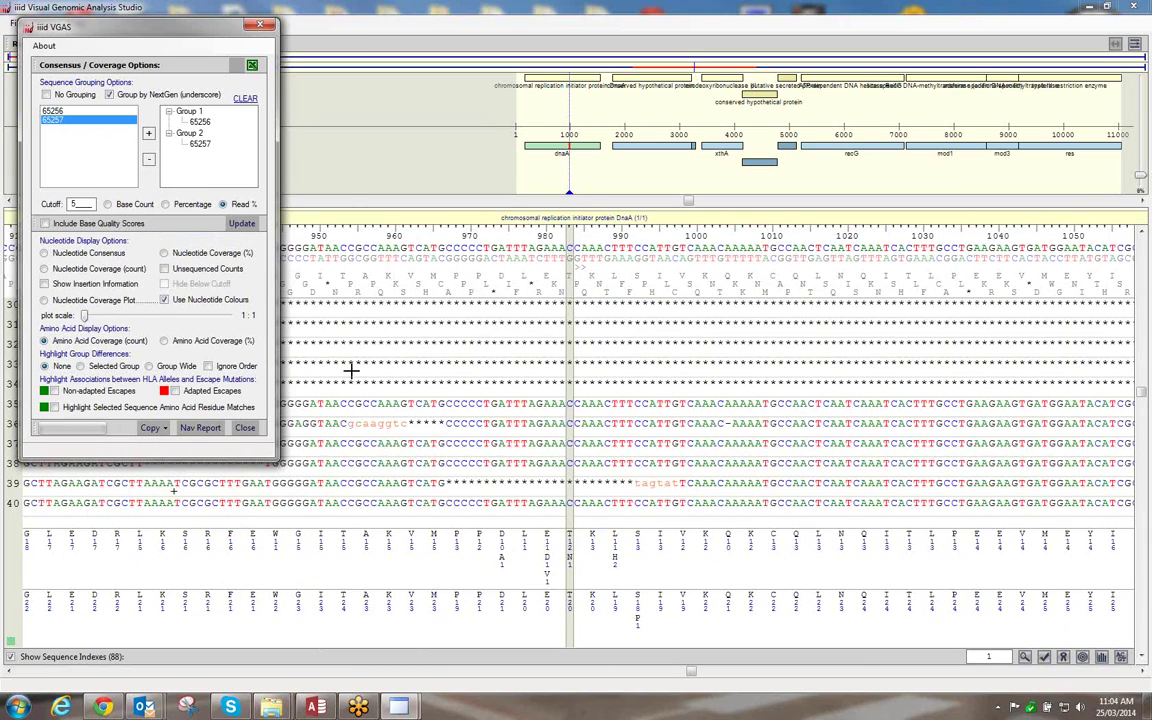
Add a third group combining samples 65256 and 65257, and update the amino acid coverage
left_click(55, 110, "shift")
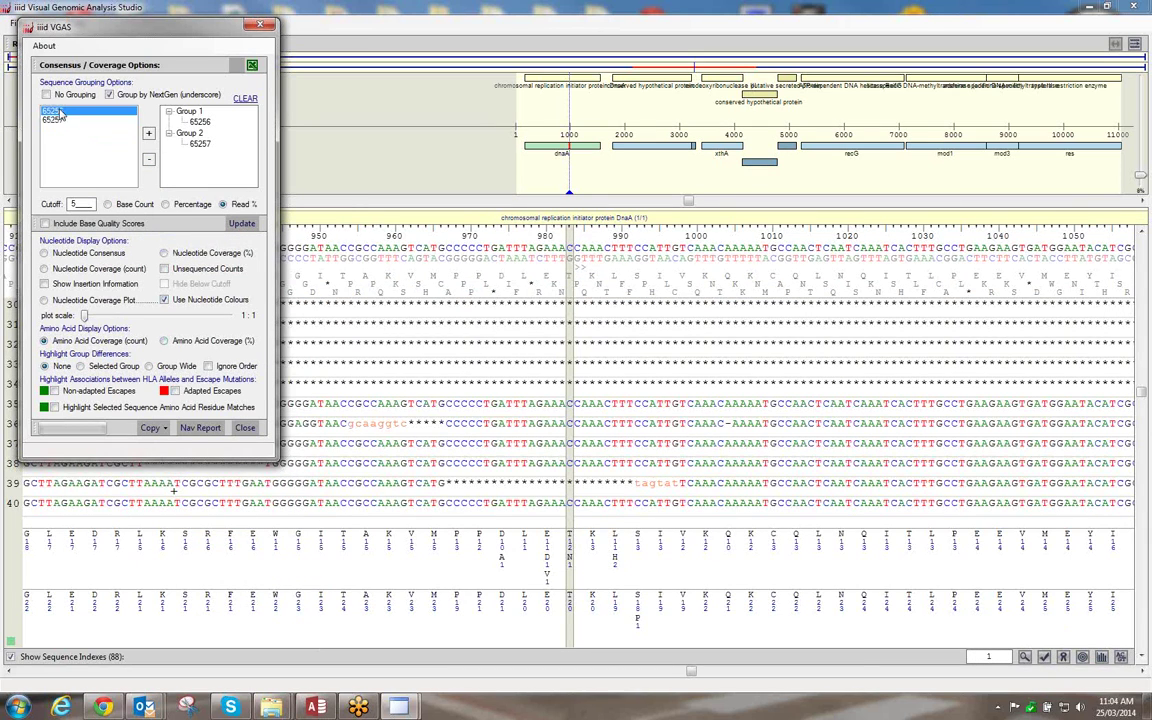
left_click(149, 134)
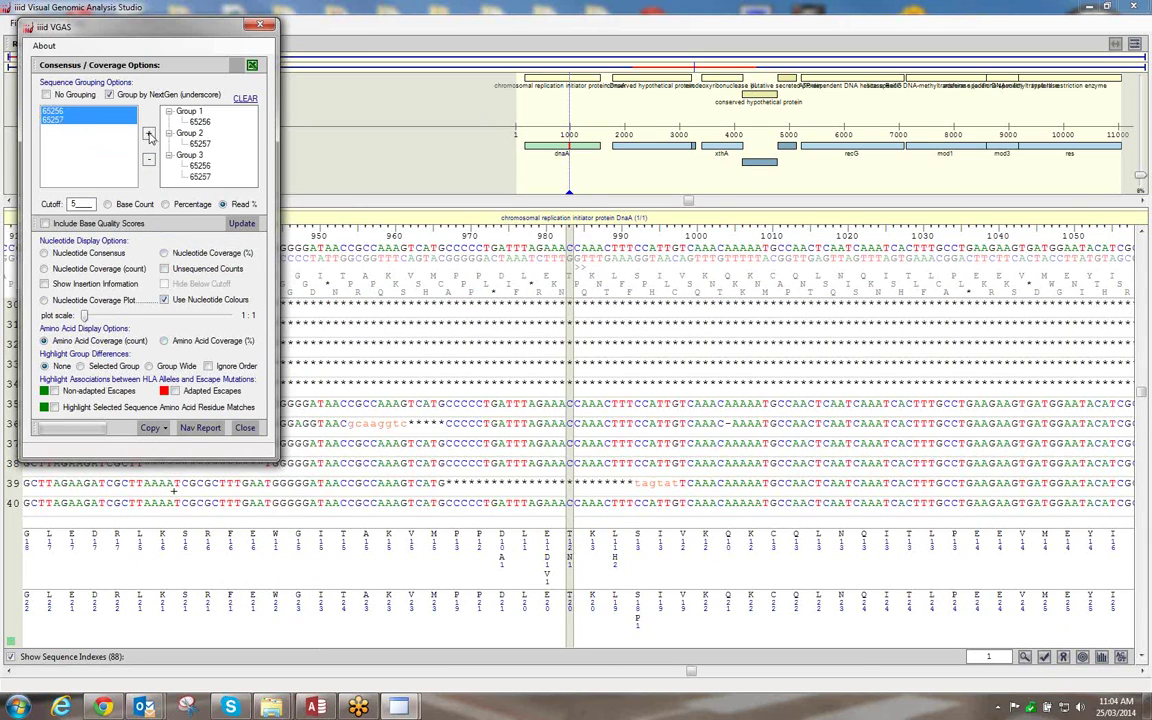
left_click(239, 223)
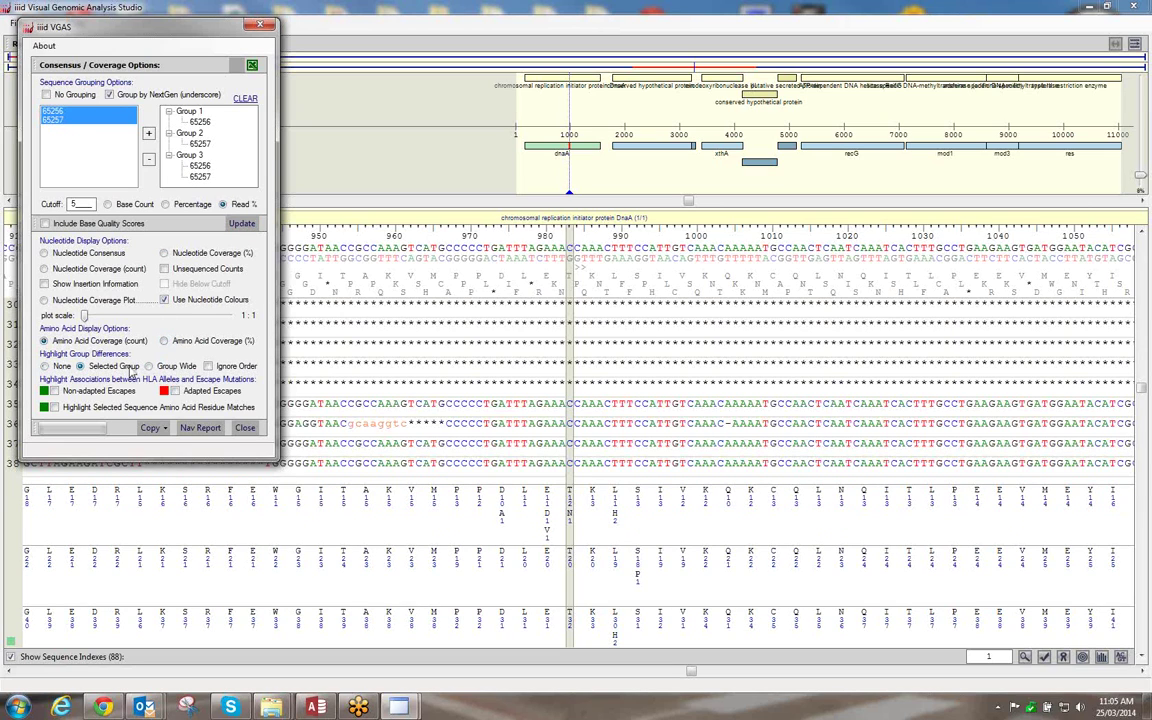
Bring back the consensus and coverage options and highlight amino acid differences group wide across the three groups
left_click(473, 555)
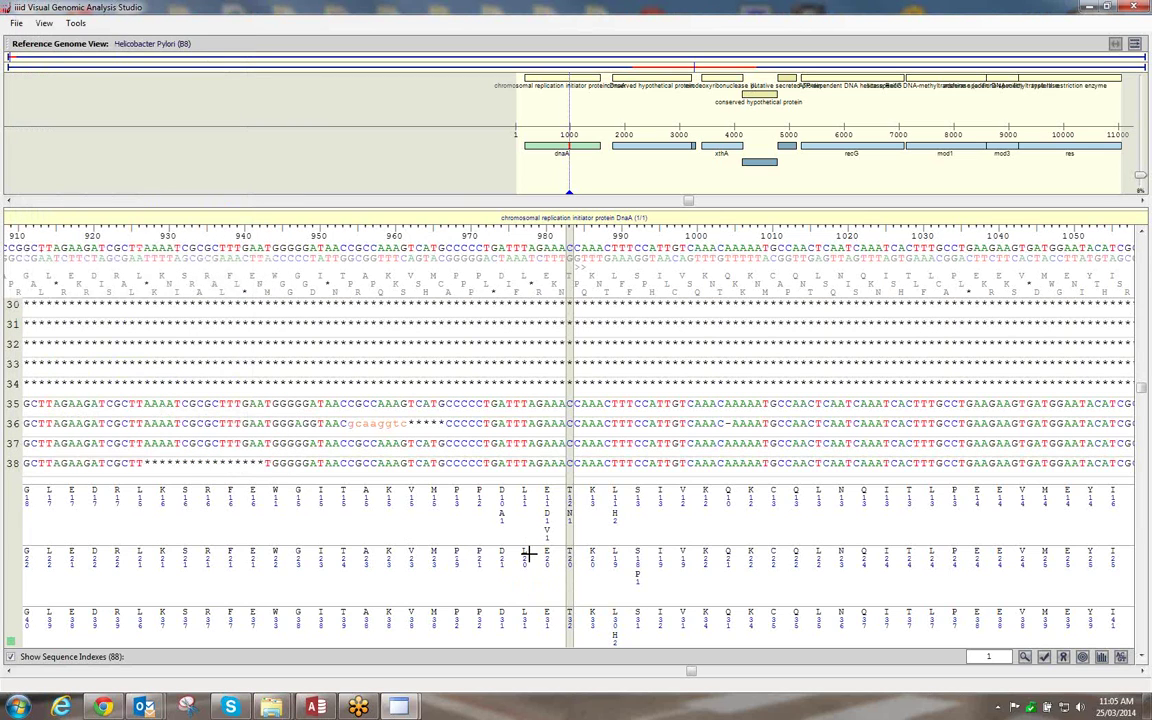
mouse_move(398, 707)
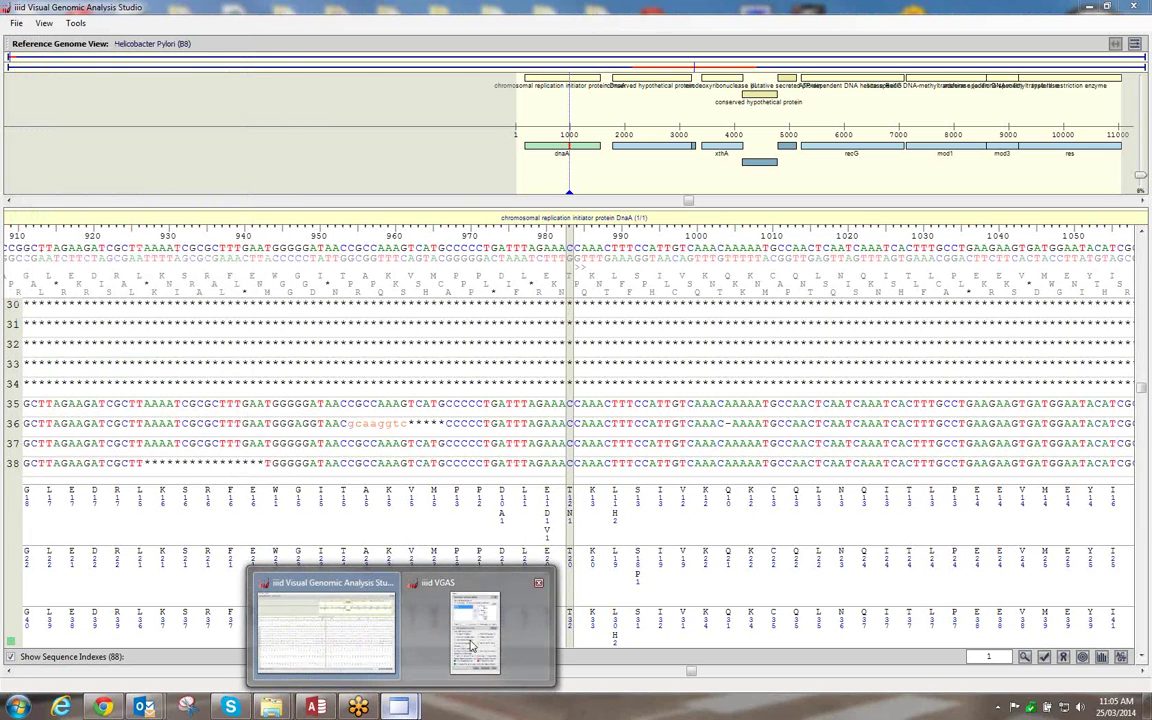
left_click(473, 645)
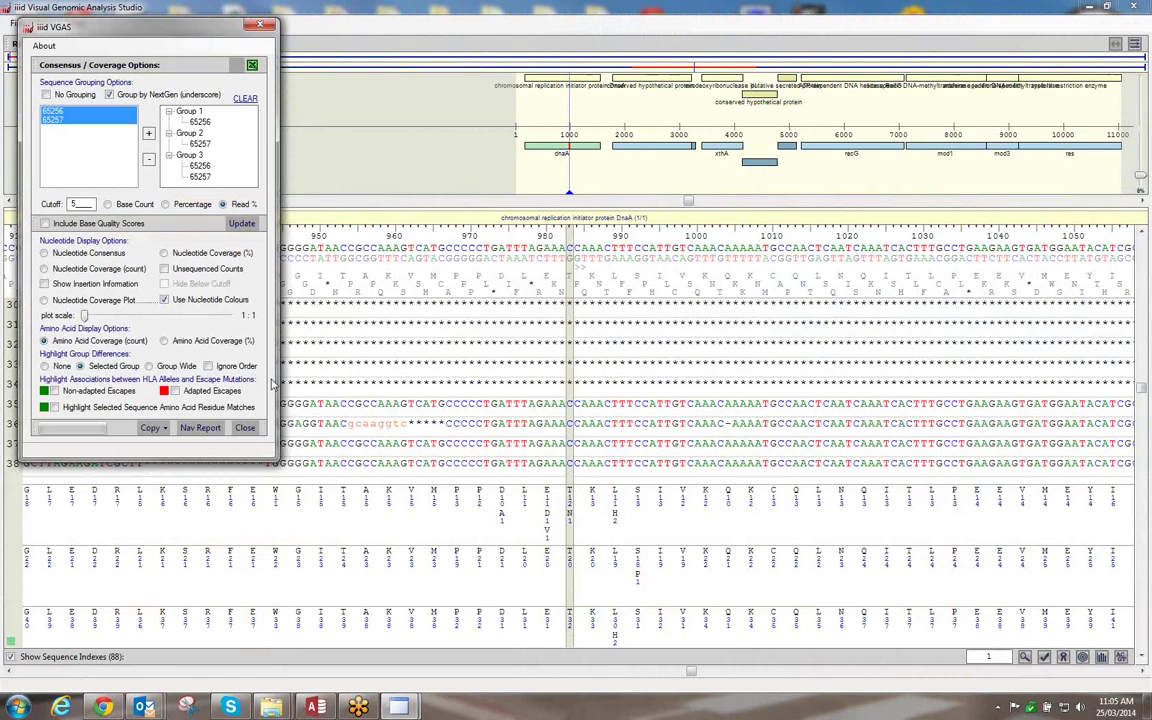
left_click(172, 367)
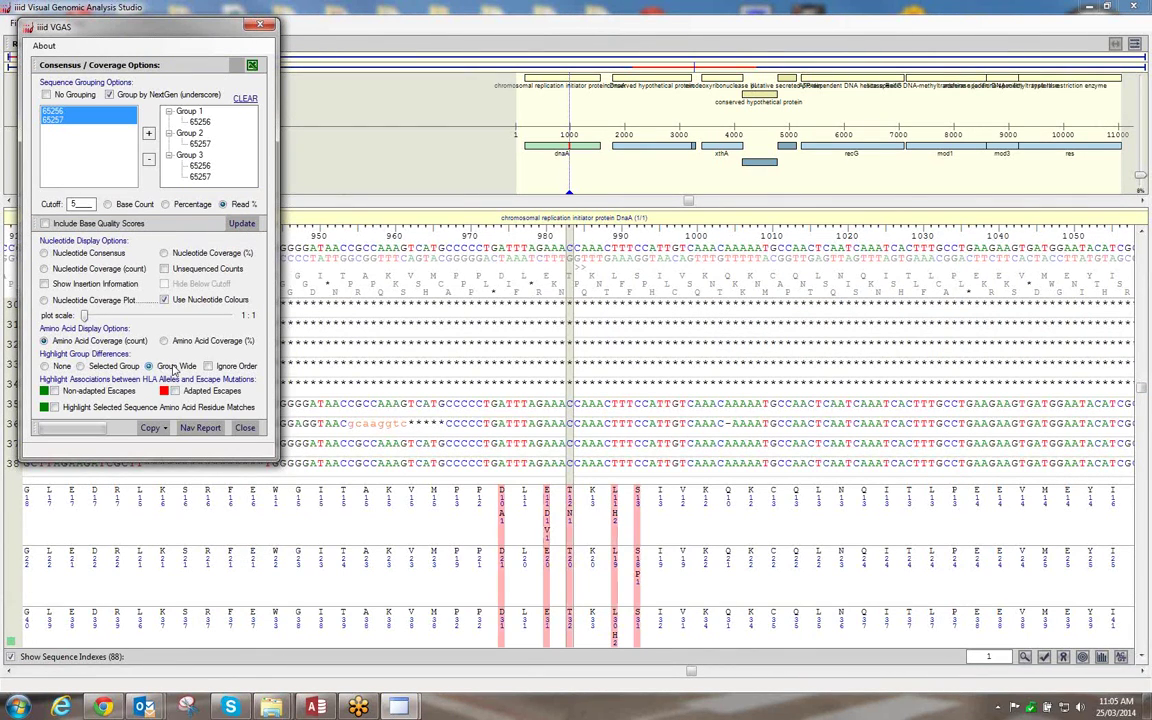
Limit the difference highlighting to the selected group, pick the second group's coverage in the alignment, and return to the consensus and coverage options
left_click(117, 368)
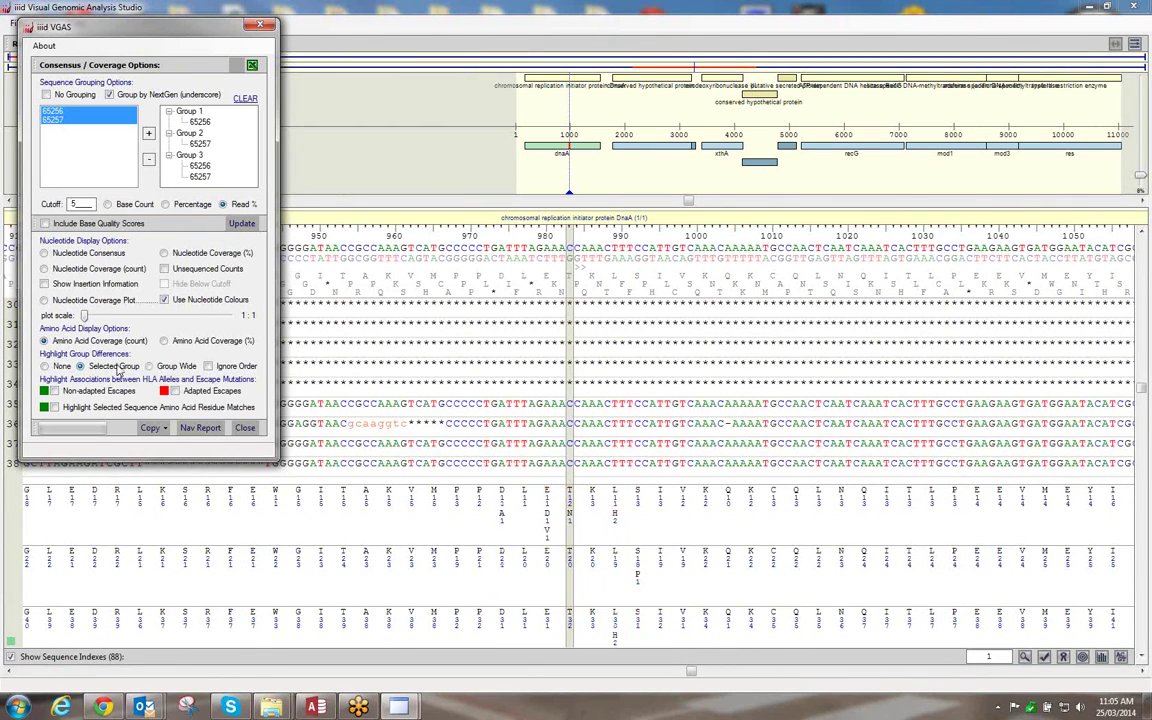
left_click(370, 573)
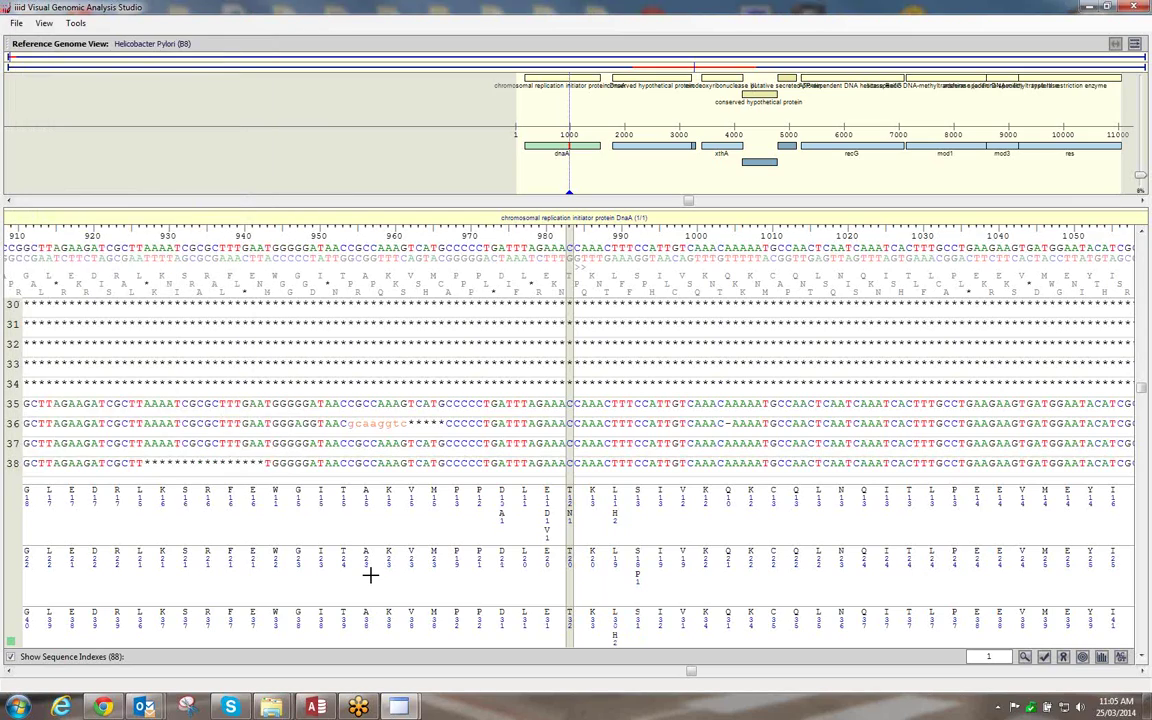
left_click(398, 707)
left_click(436, 664)
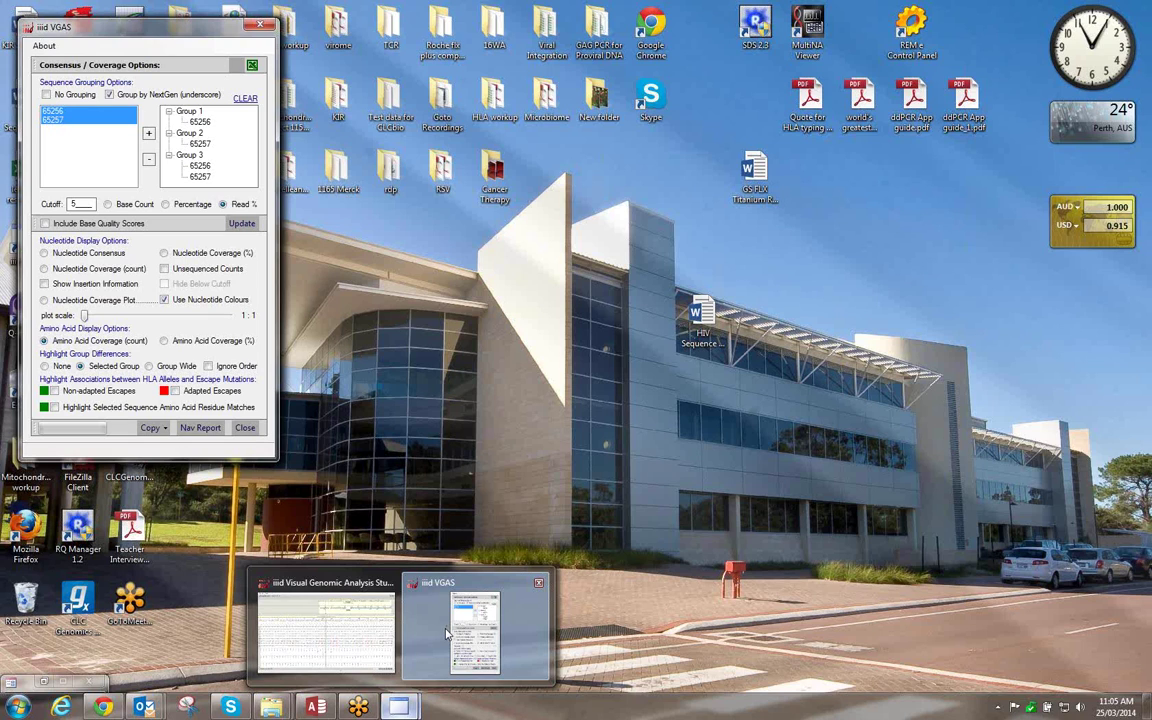
left_click(447, 633)
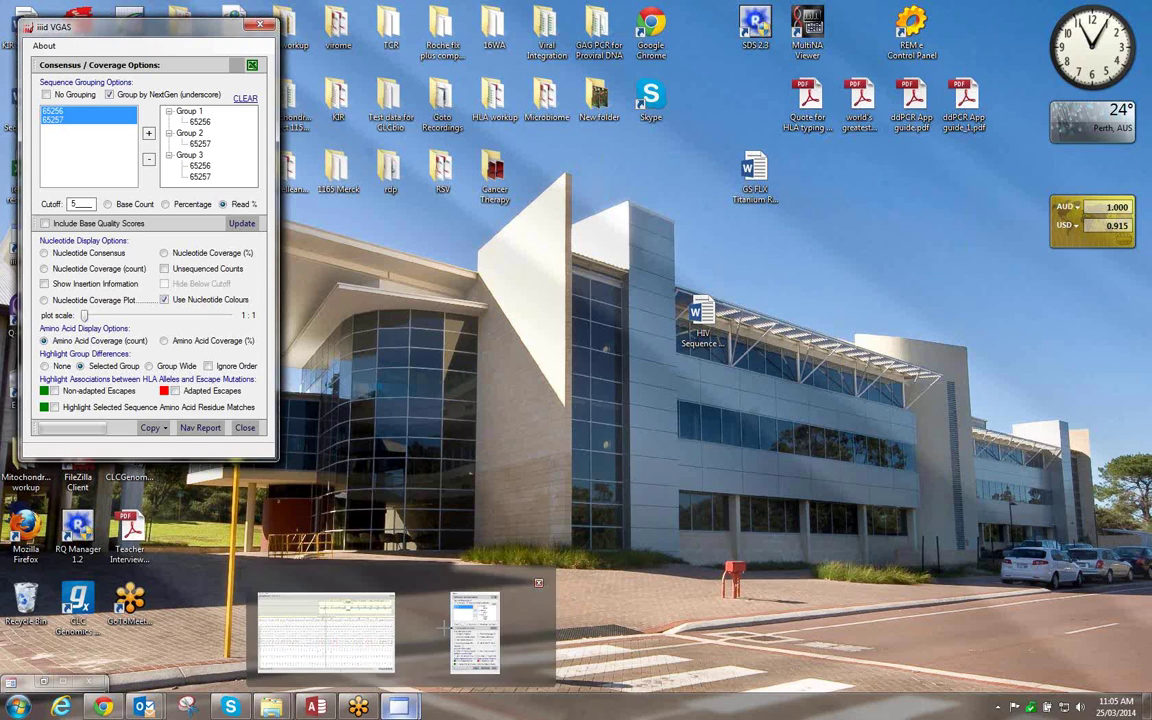